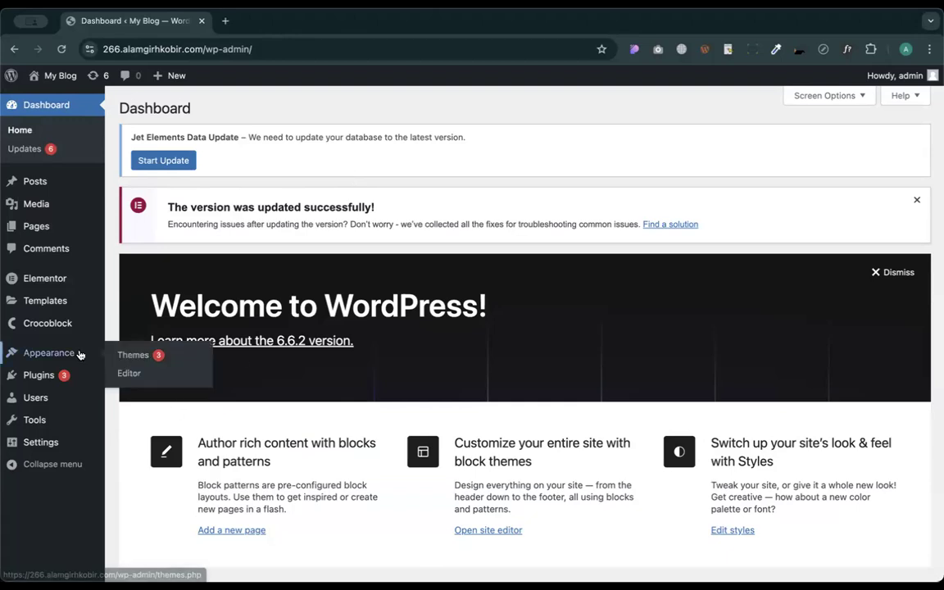
- Open Crocoblock › Update & Installation, scroll through the JetPlugins list including JetMenu, and open a new tab
left_click(47, 325)
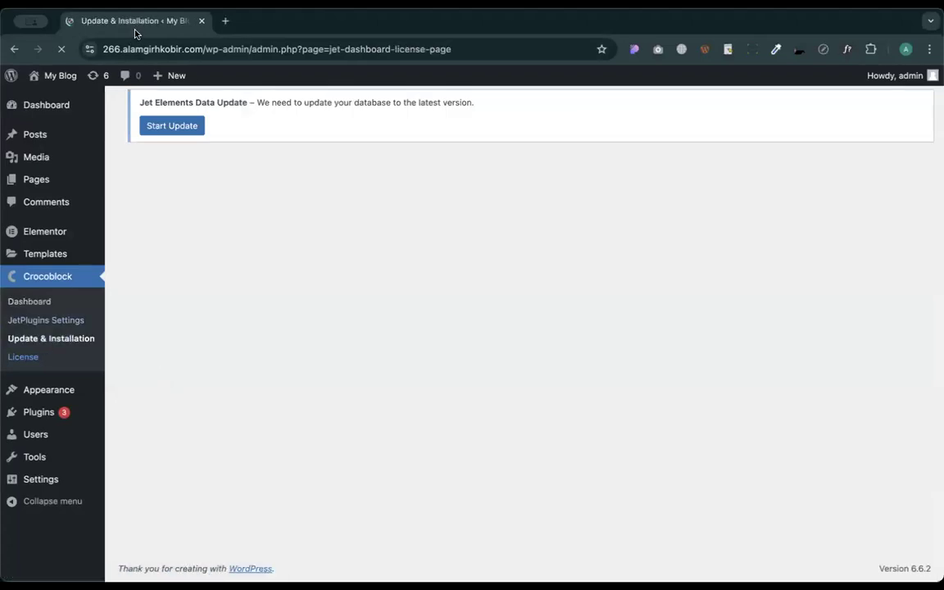
scroll(524, 337, "down", 1)
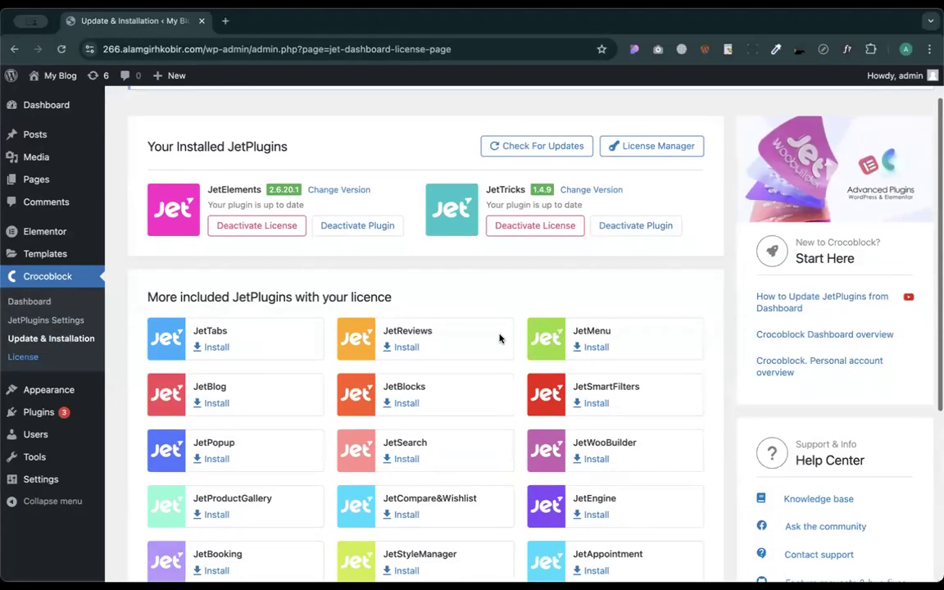
scroll(458, 339, "down", 3)
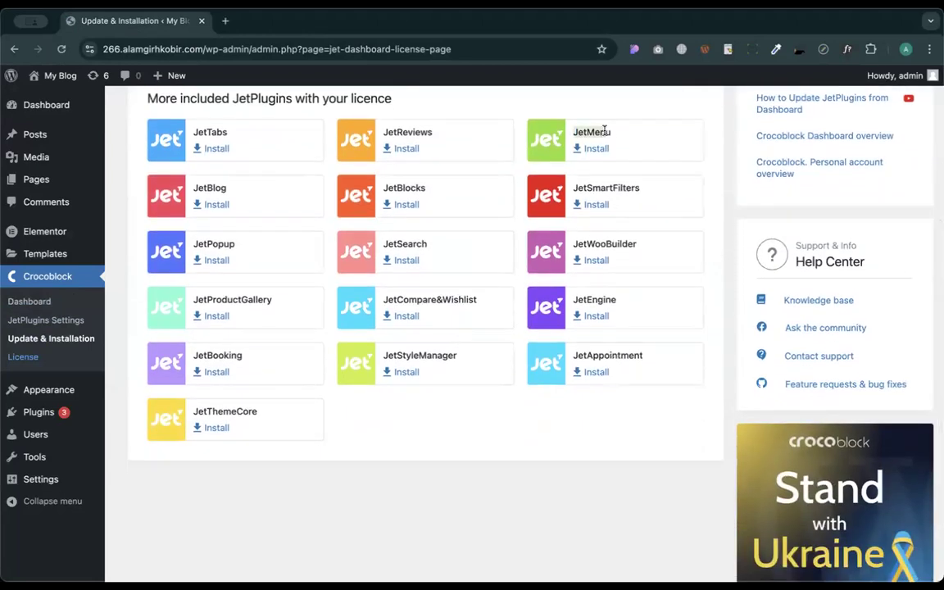
scroll(543, 120, "up", 3)
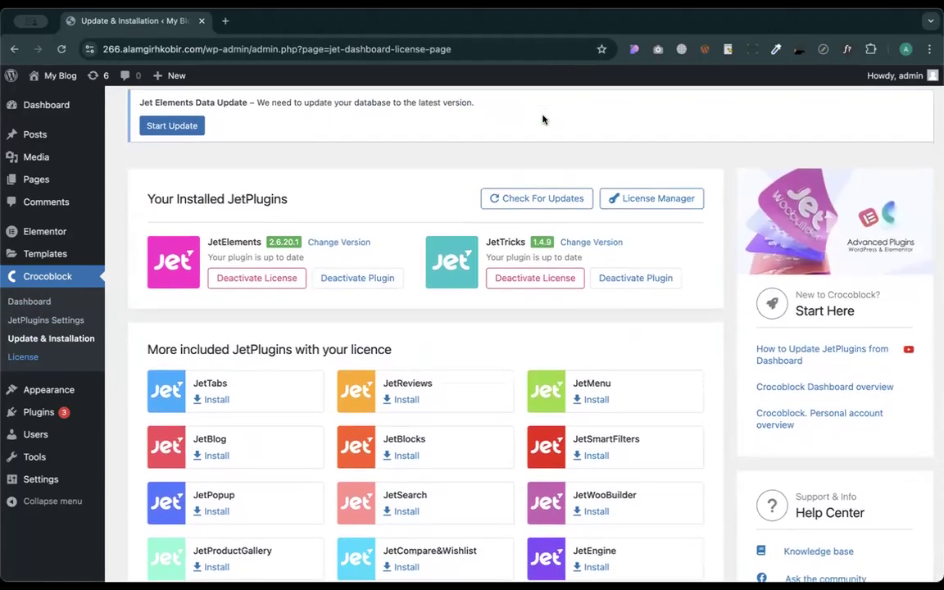
key("super+t")
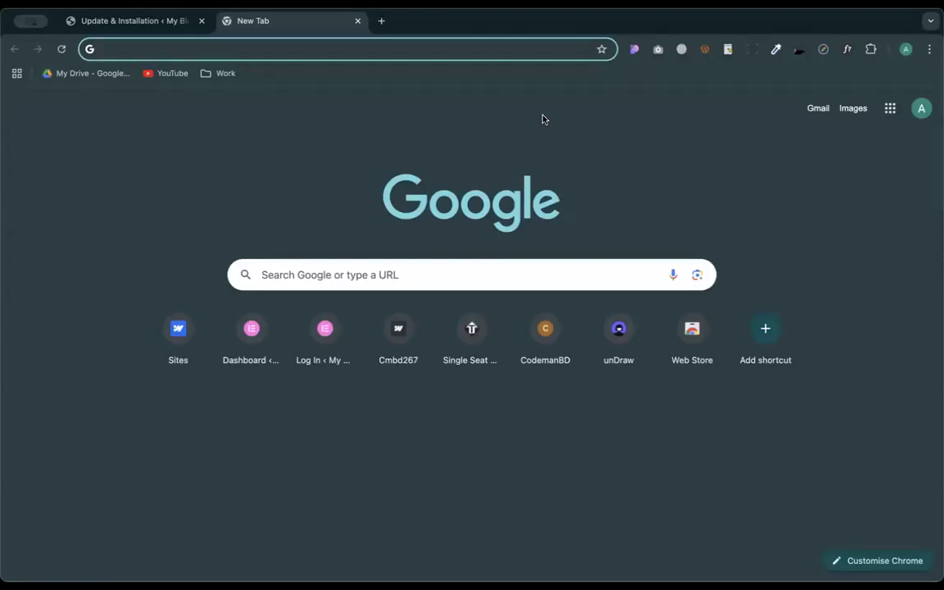
- Search Google Images for 'on hover full section menu' and preview the Baymard Institute drop-down example
type("on hover f")
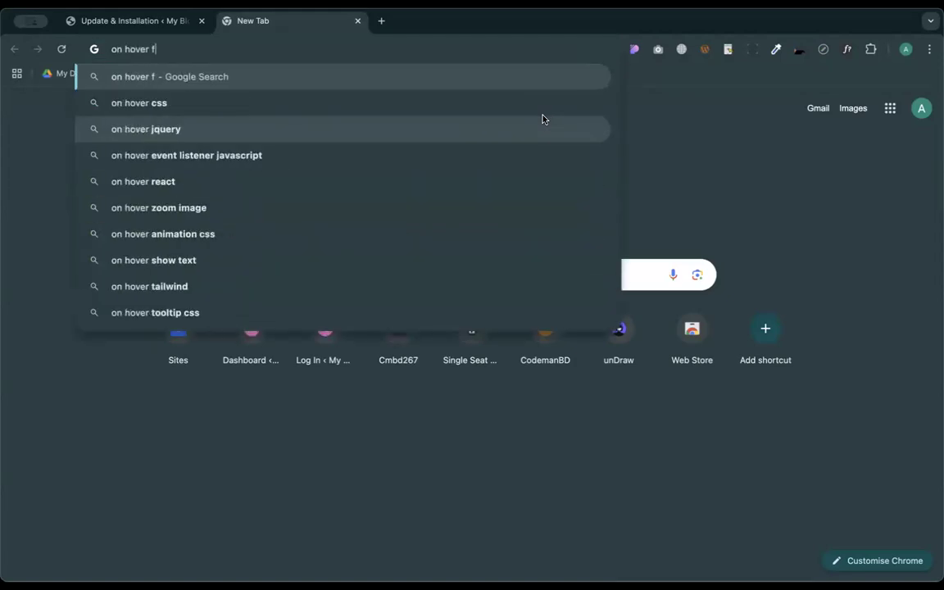
type("ull section menu")
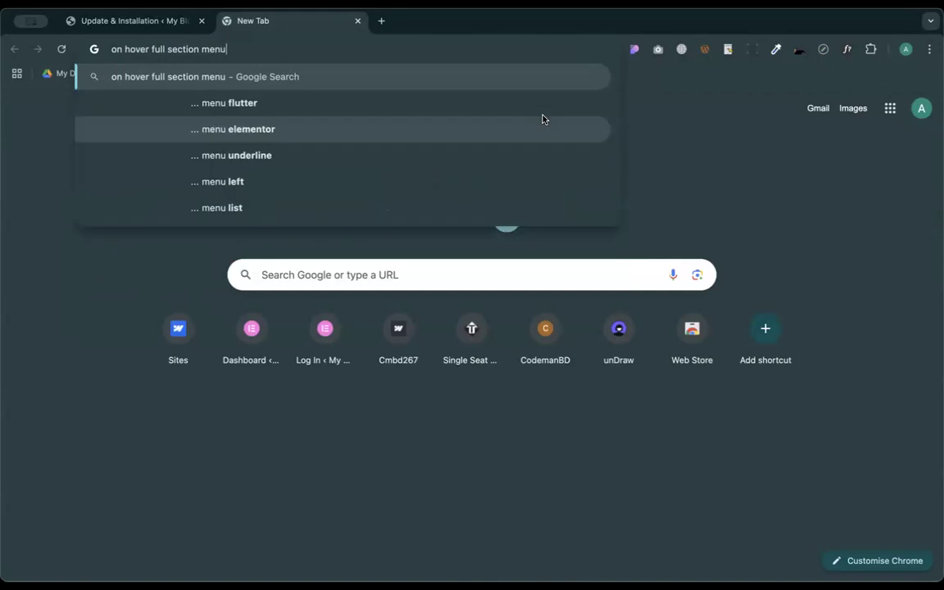
key("Return")
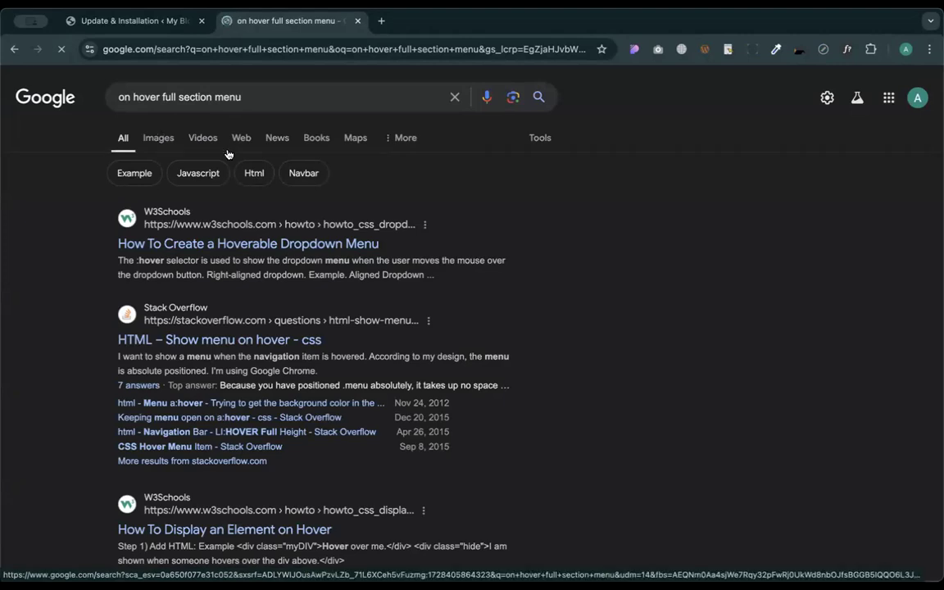
left_click(151, 139)
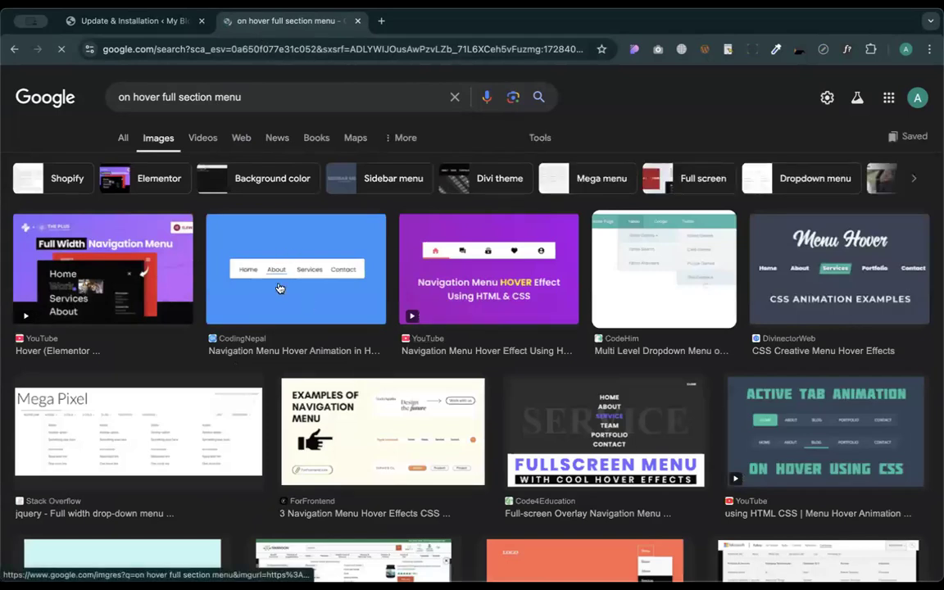
scroll(367, 364, "down", 3)
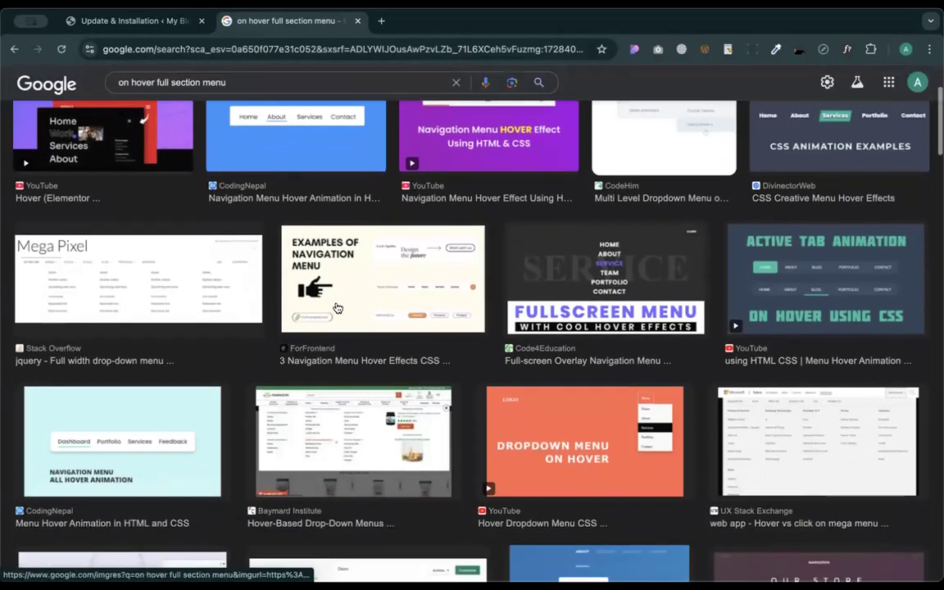
scroll(496, 303, "down", 3)
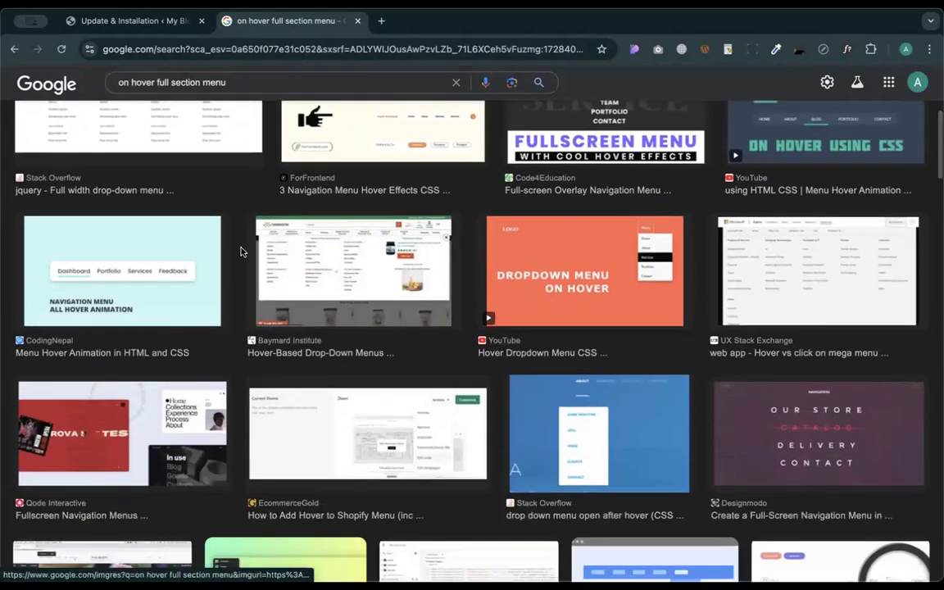
left_click(337, 275)
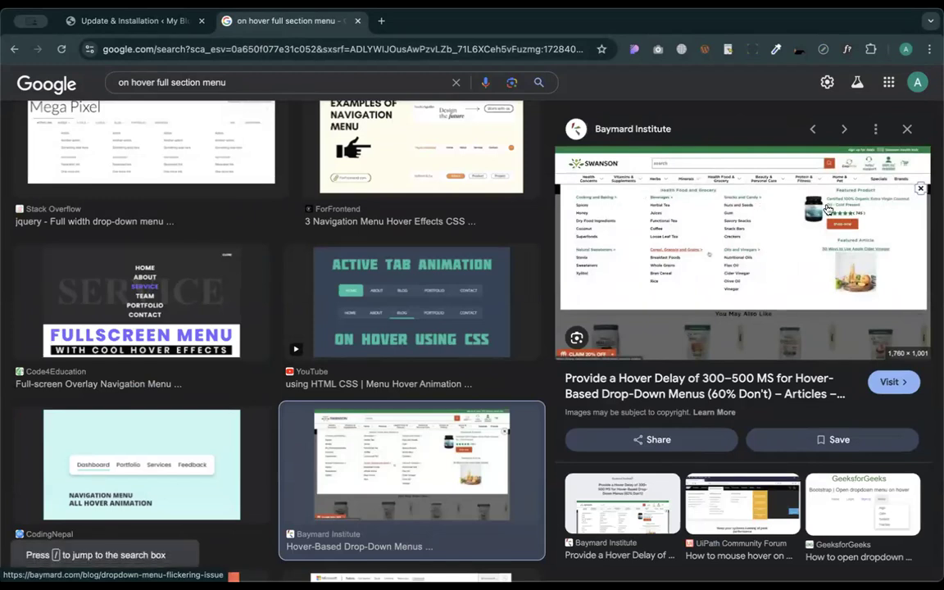
key("ctrl+t")
- Search for 'aliex' and open the AliExpress website from the results
type("aliec")
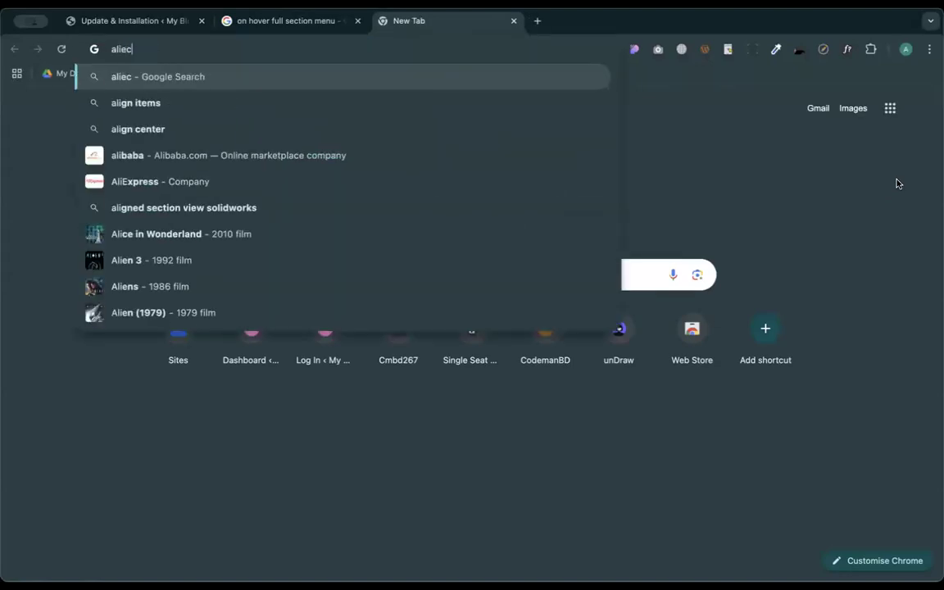
key("BackSpace")
type("x")
key("Return")
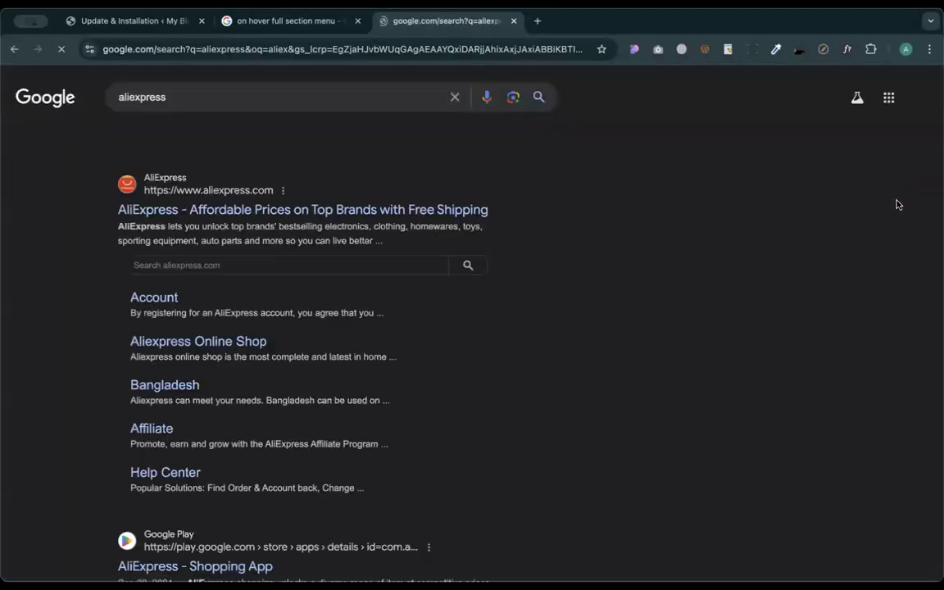
left_click(276, 210)
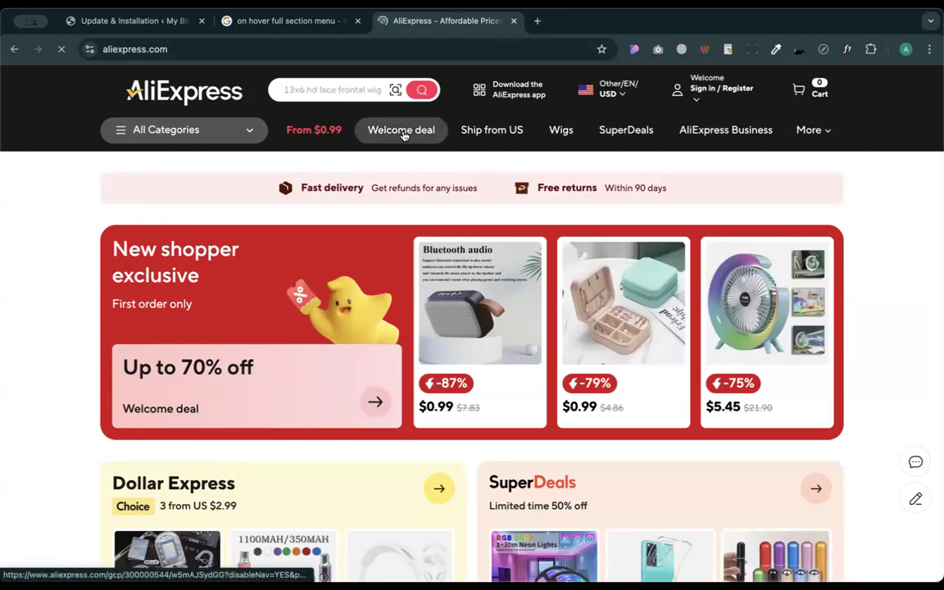
- Dismiss AliExpress's image-search and notification pop-ups and view its All Categories mega menu
left_click(482, 117)
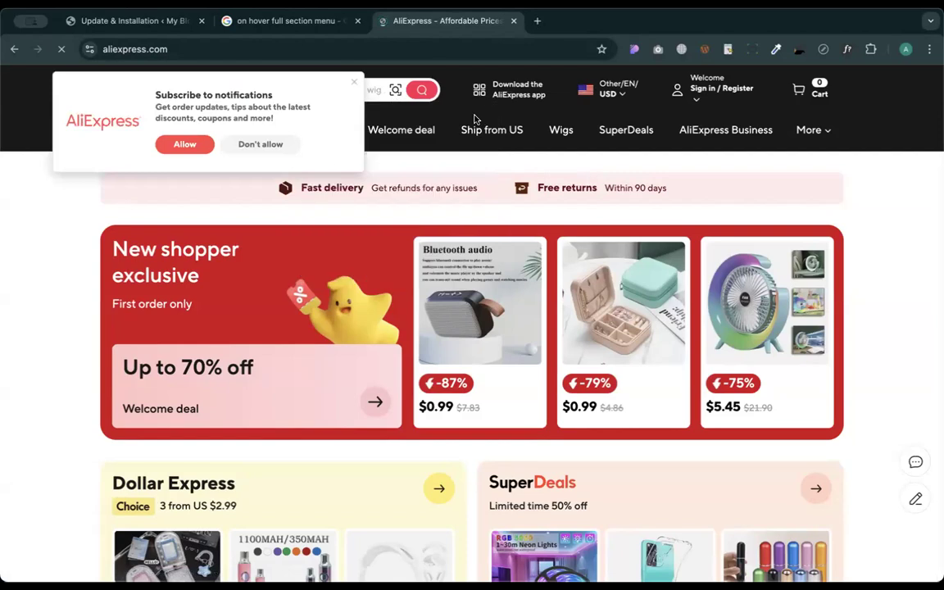
left_click(354, 85)
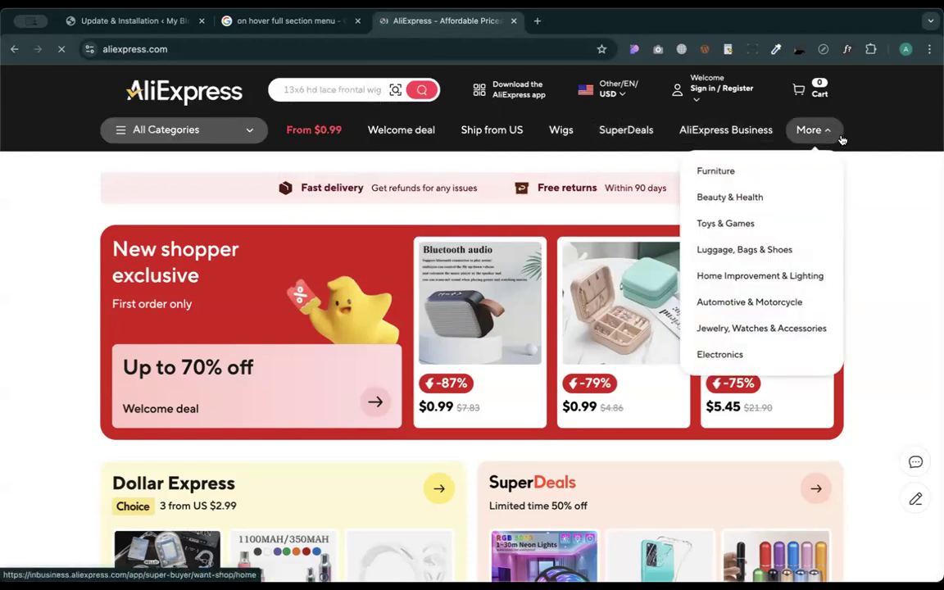
mouse_move(246, 131)
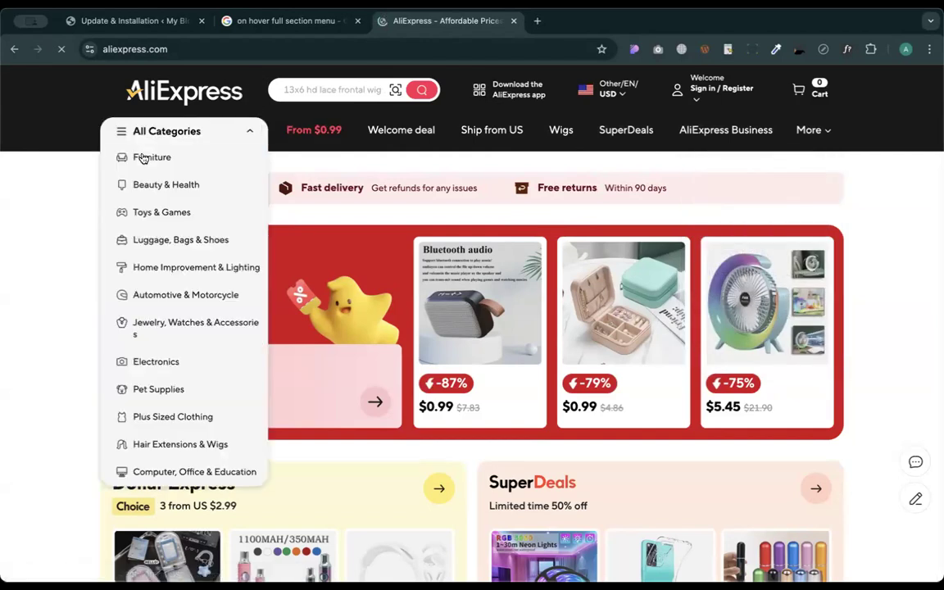
mouse_move(196, 185)
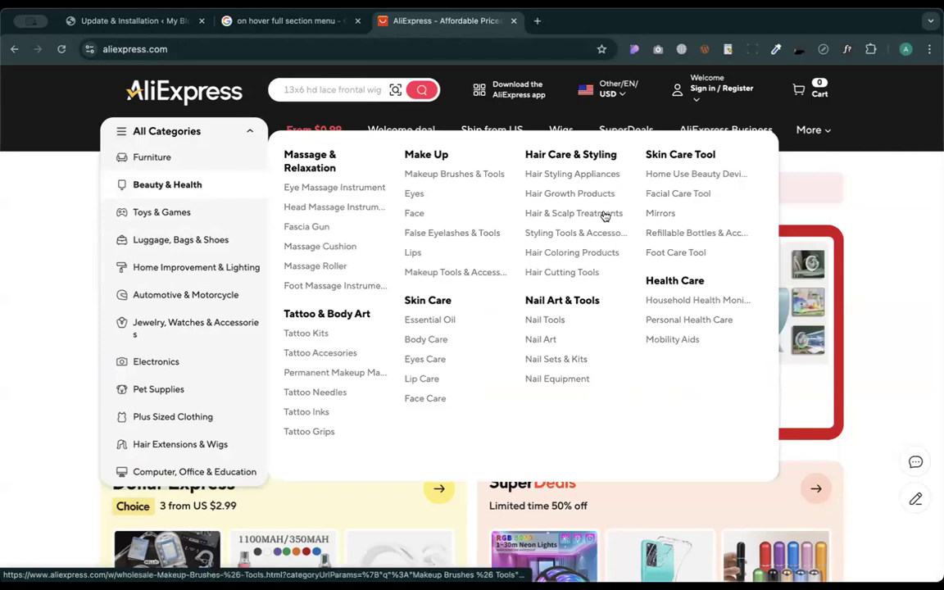
mouse_move(203, 213)
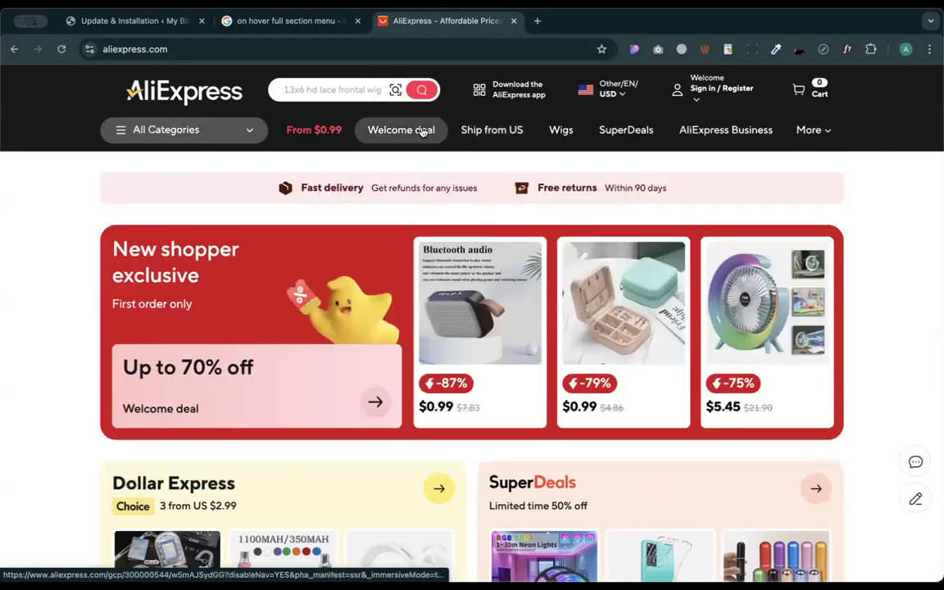
- Close the AliExpress tab and preview the UX Stack Exchange Microsoft mega-menu image in Google Images
left_click(515, 21)
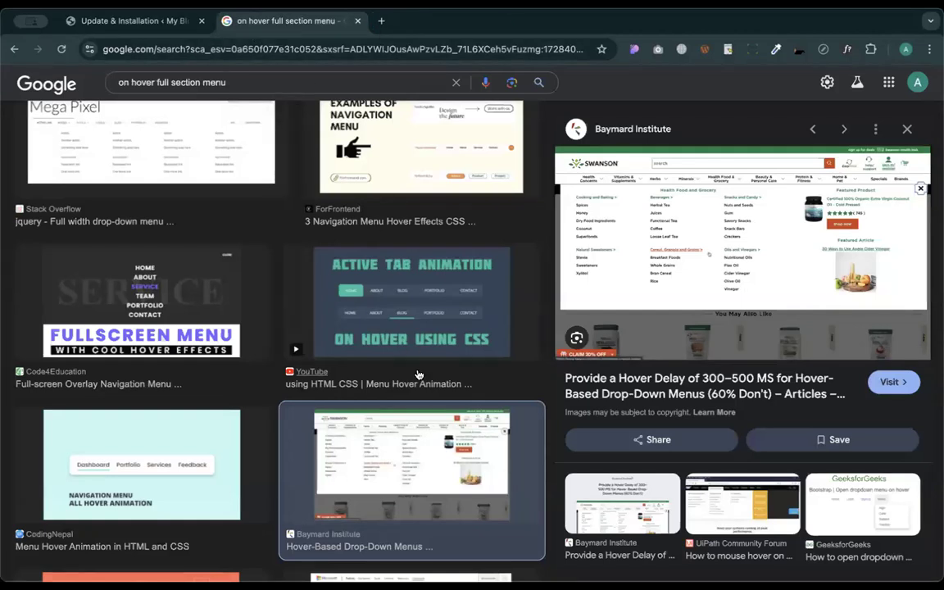
scroll(417, 376, "down", 3)
scroll(410, 339, "down", 1)
left_click(426, 286)
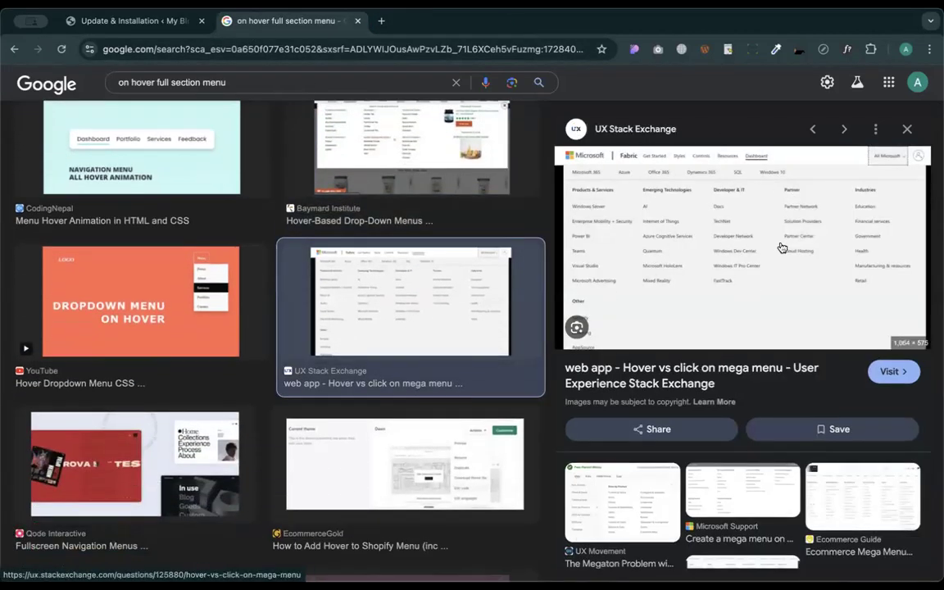
key("super+r")
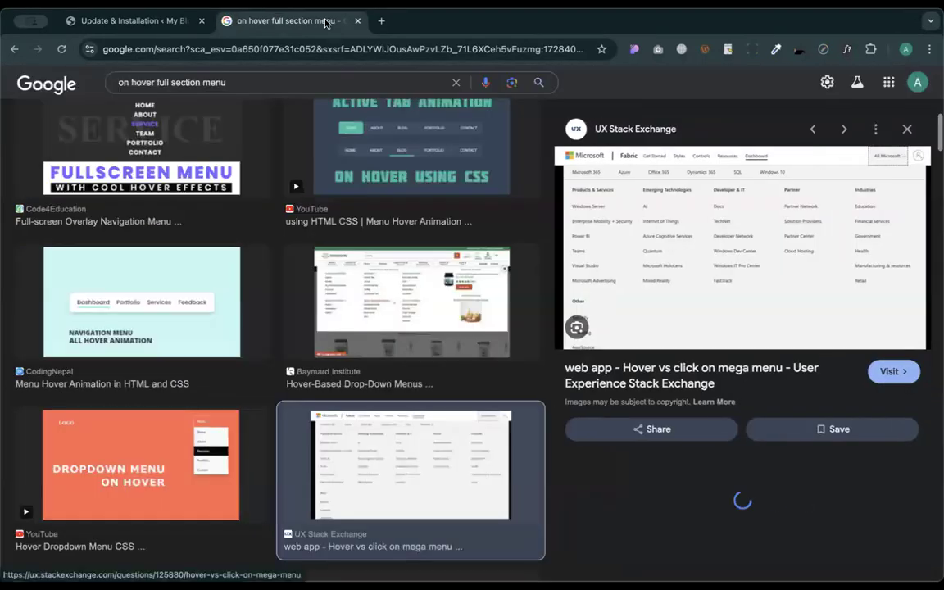
left_click(331, 50)
- Search 'micro' to reach Microsoft's site, open and close its All Microsoft mega menu, then close the tab
type("micro")
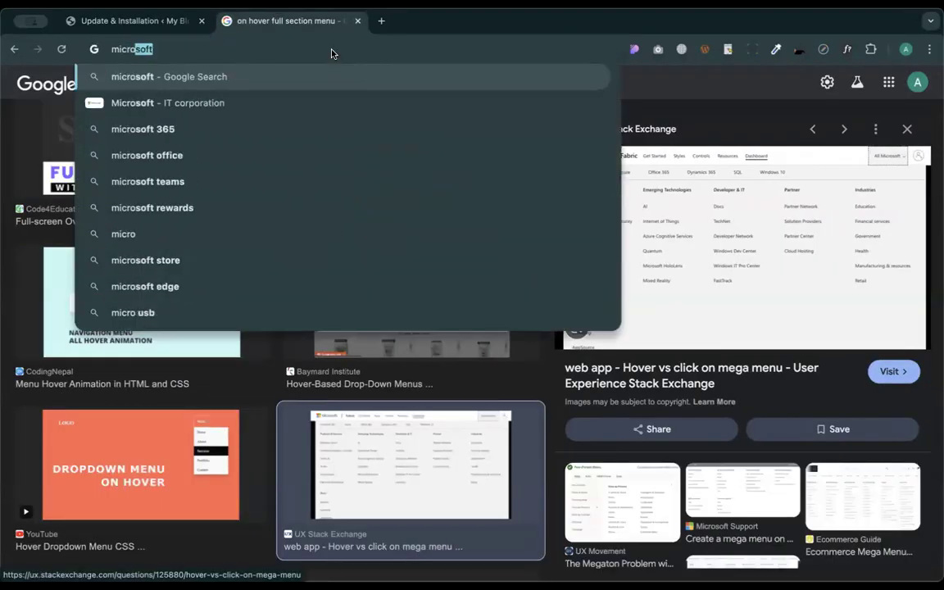
key("Return")
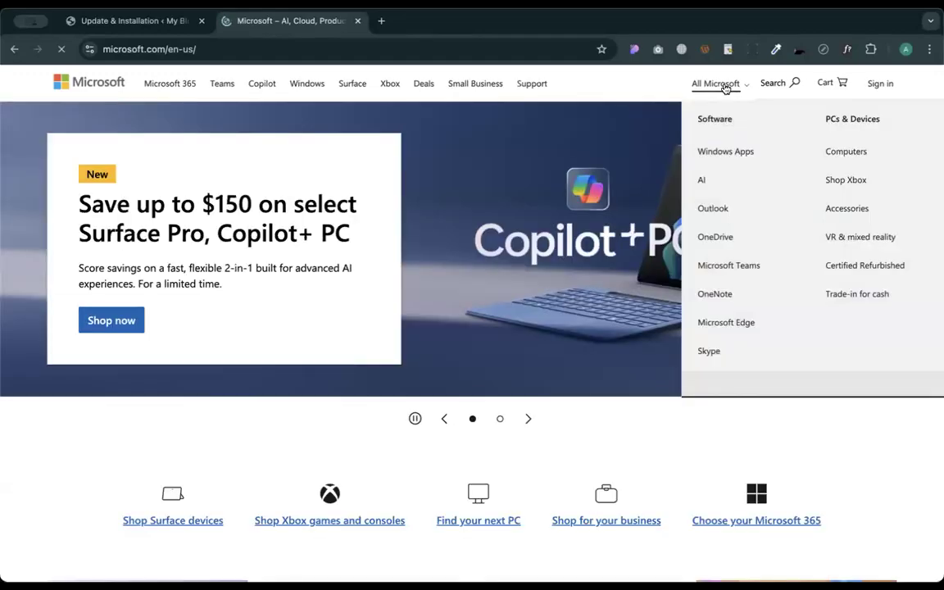
mouse_move(708, 80)
scroll(749, 106, "right", 6)
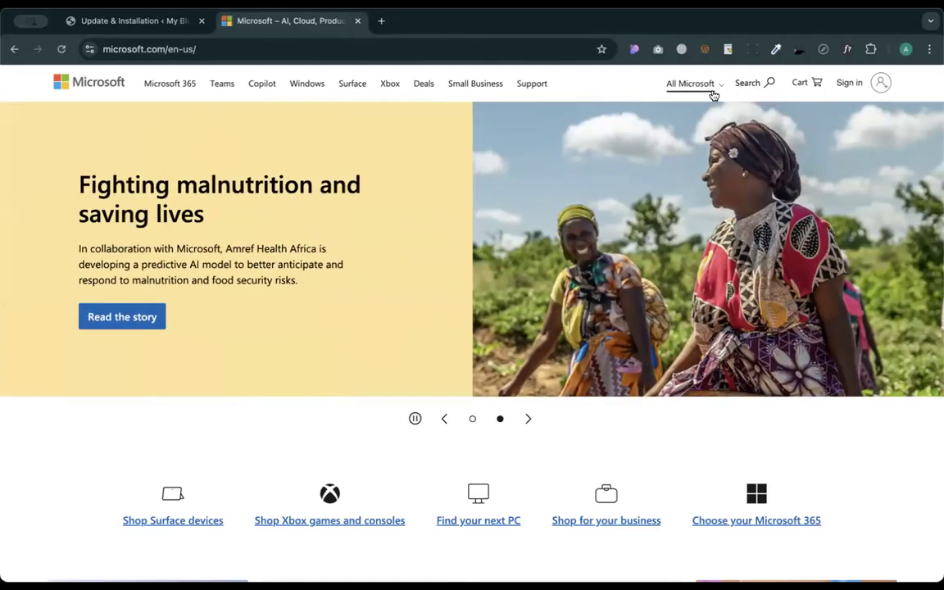
left_click(715, 92)
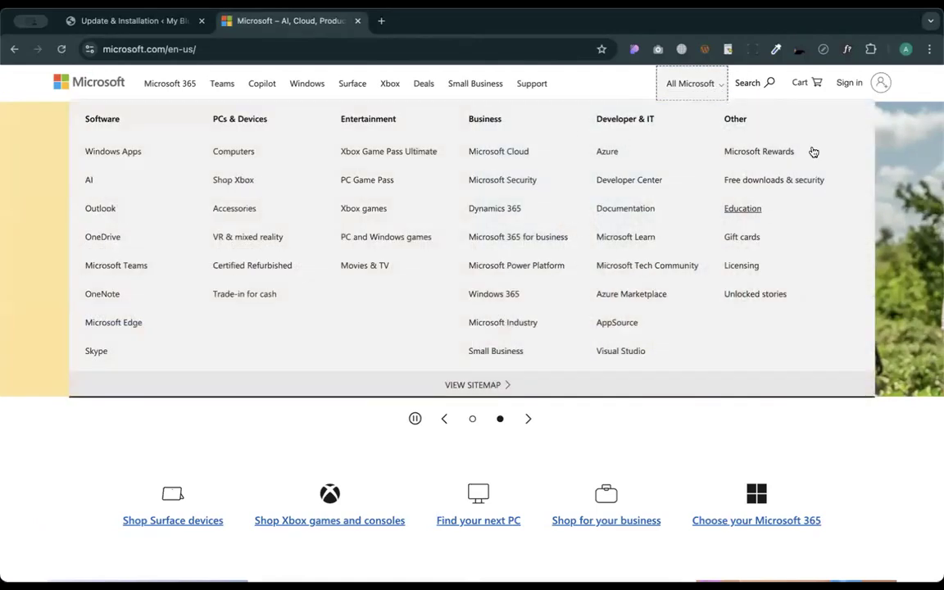
left_click(696, 85)
left_click(357, 20)
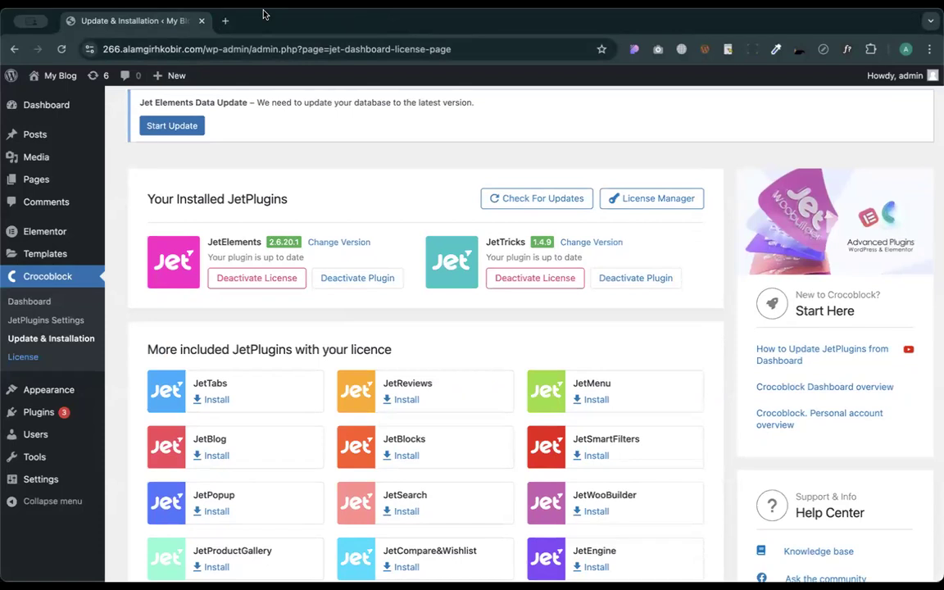
- Go to Appearance › Themes, showing three installed themes with Twenty Twenty-Four active
mouse_move(49, 390)
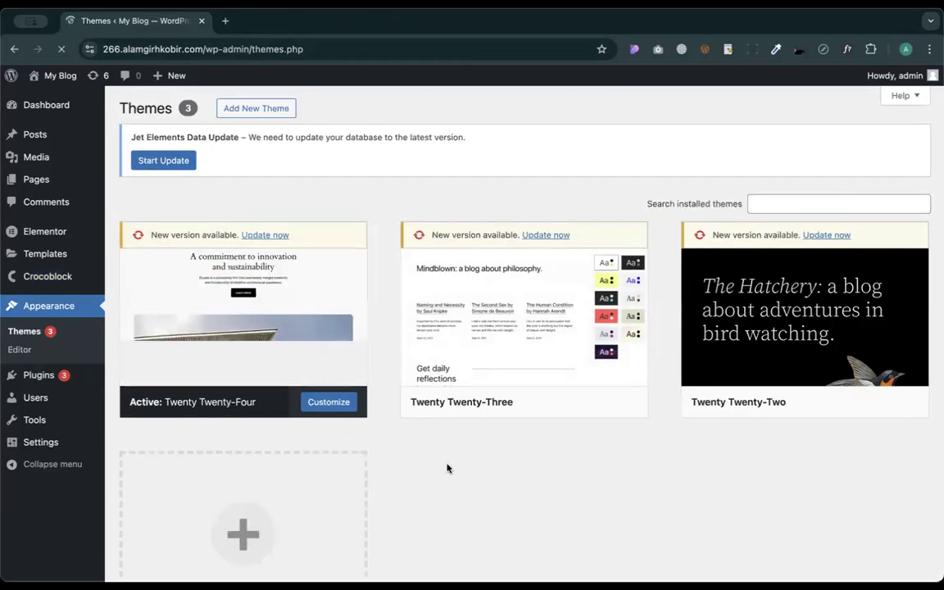
mouse_move(288, 360)
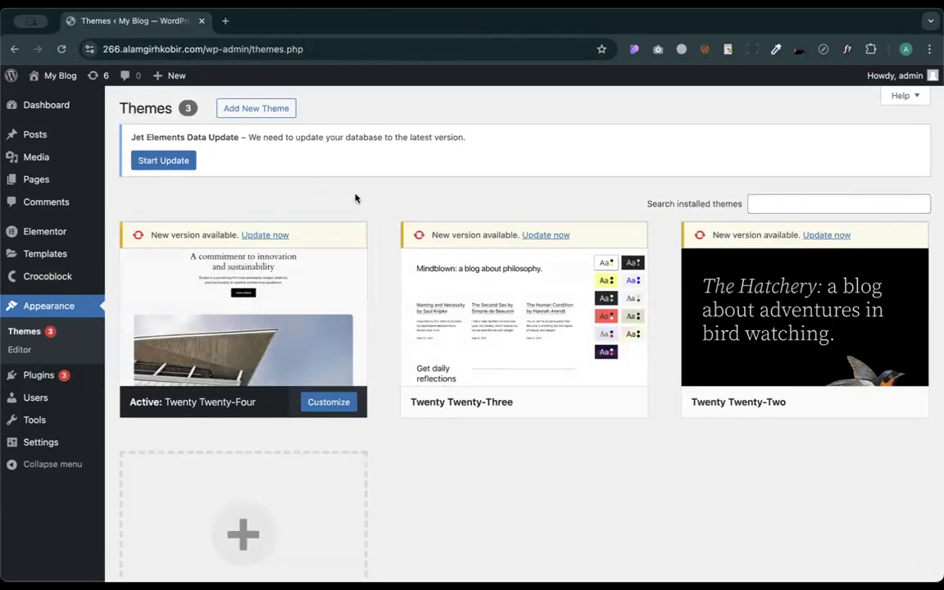
- Install and activate the Hello Elementor theme
left_click(276, 115)
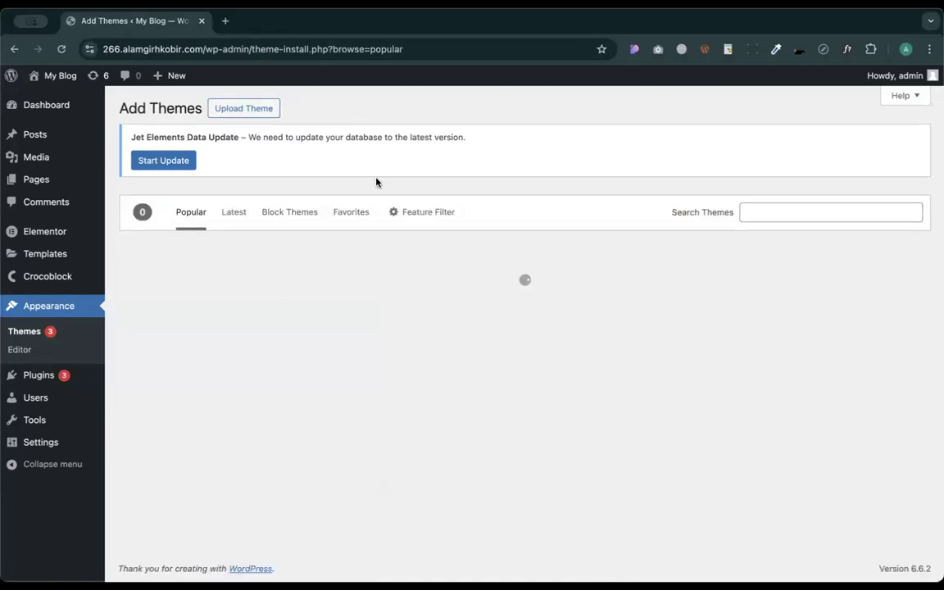
mouse_move(435, 337)
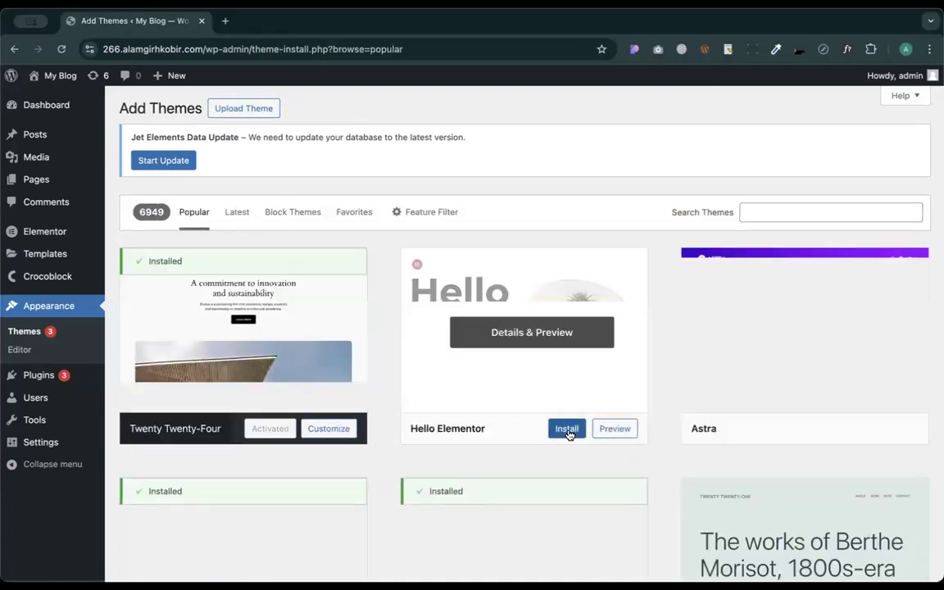
left_click(567, 429)
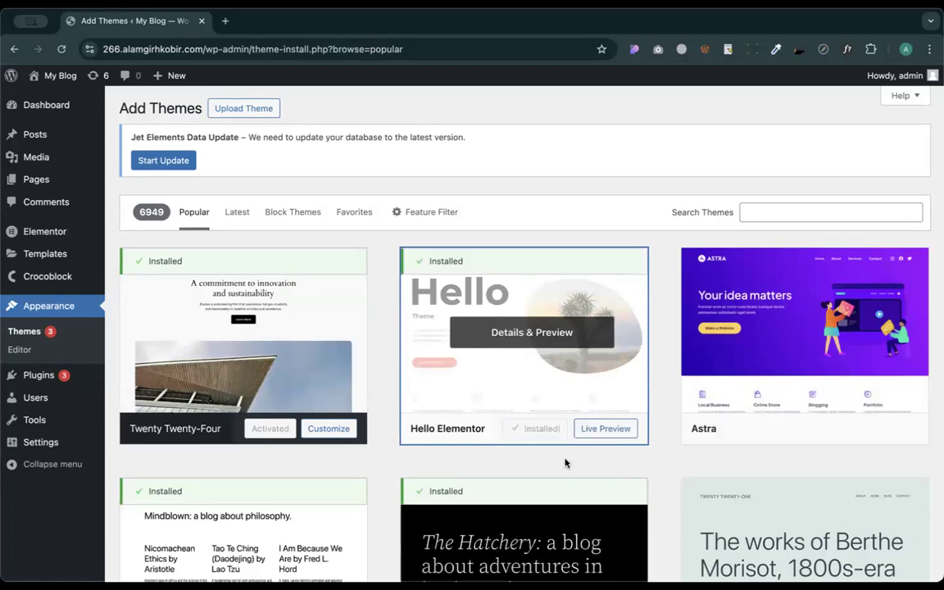
left_click(544, 428)
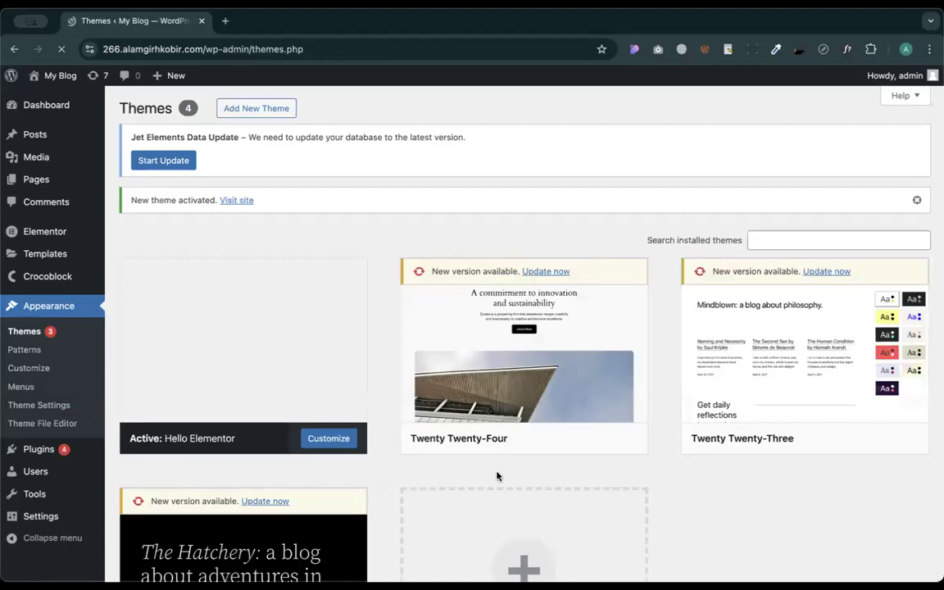
- Run the pending Jet Elements data update and dismiss both update notices
left_click(187, 160)
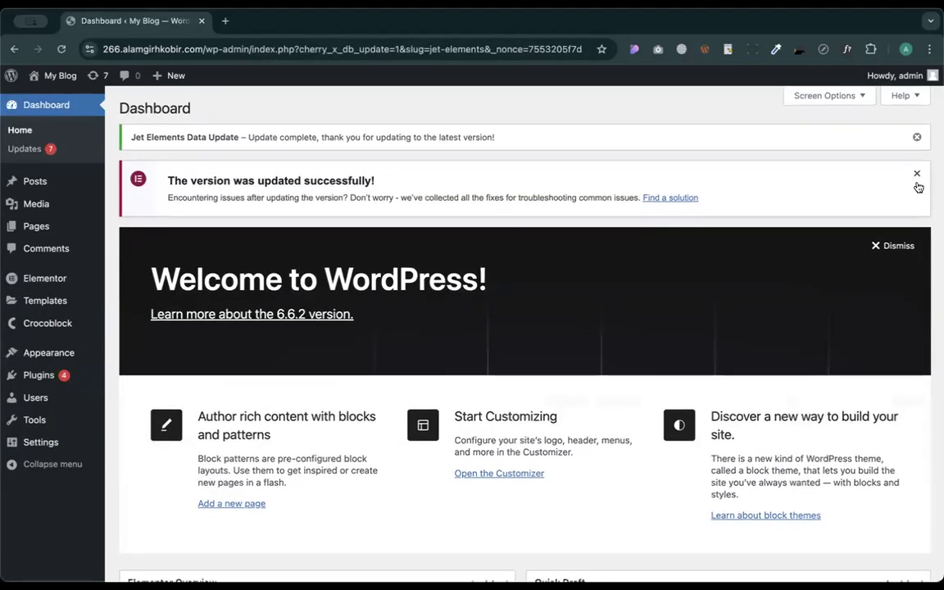
left_click(917, 177)
left_click(918, 137)
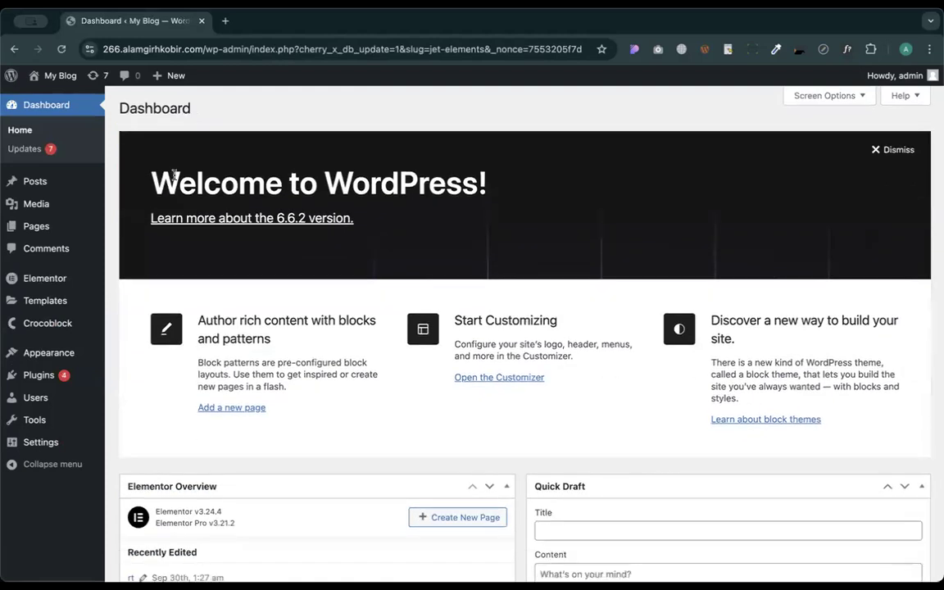
mouse_move(50, 352)
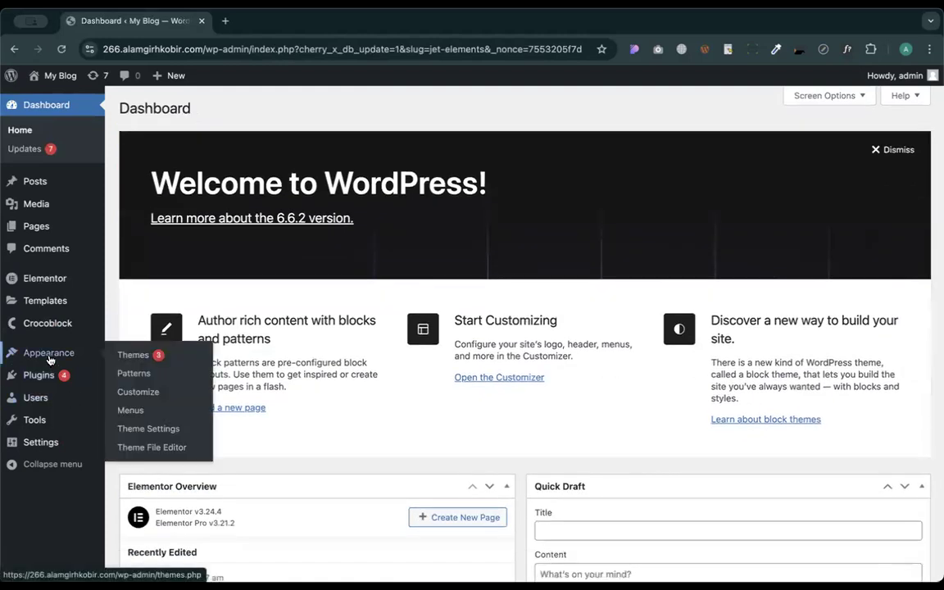
left_click(127, 409)
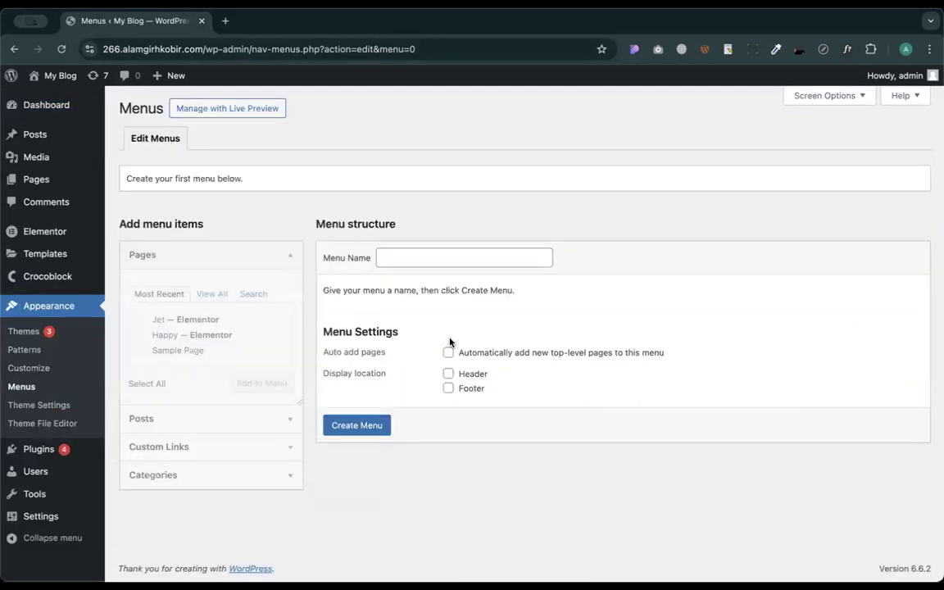
- Name the new menu 'Mega menu' and create it
left_click(419, 256)
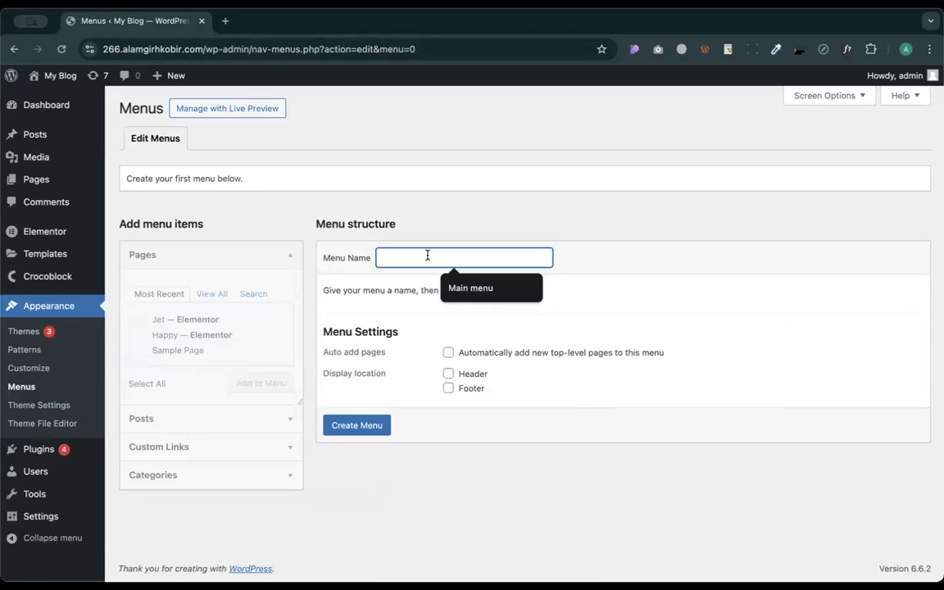
type("Mega menu")
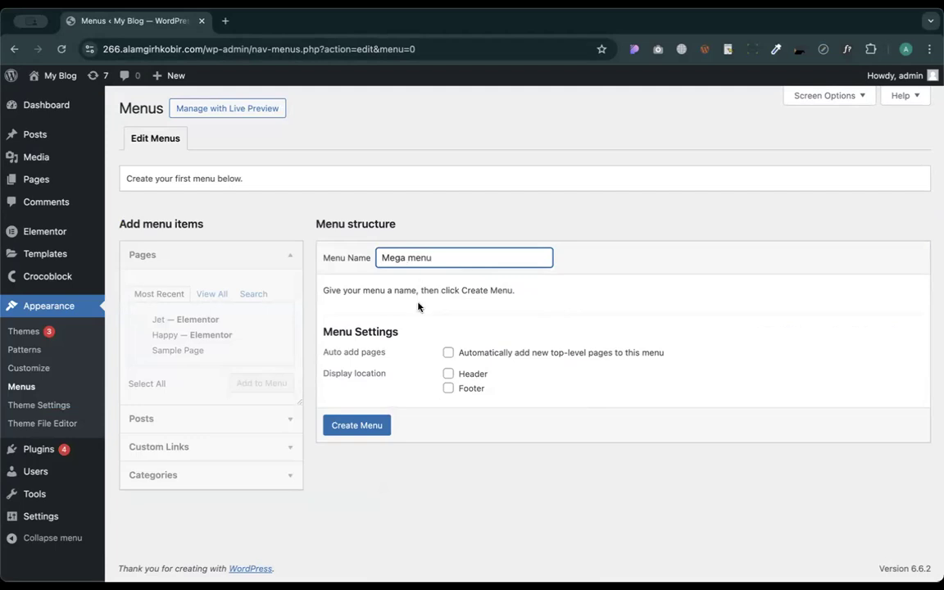
left_click(353, 430)
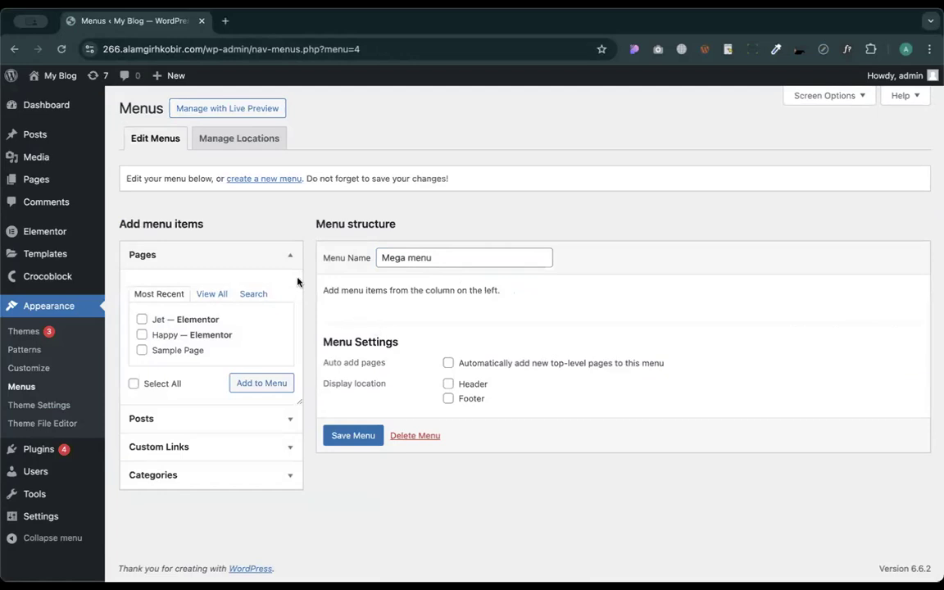
- Add all pages (rt, Happy, Jet, Sample Page) to Mega menu and visit the live site in a new tab
left_click(212, 293)
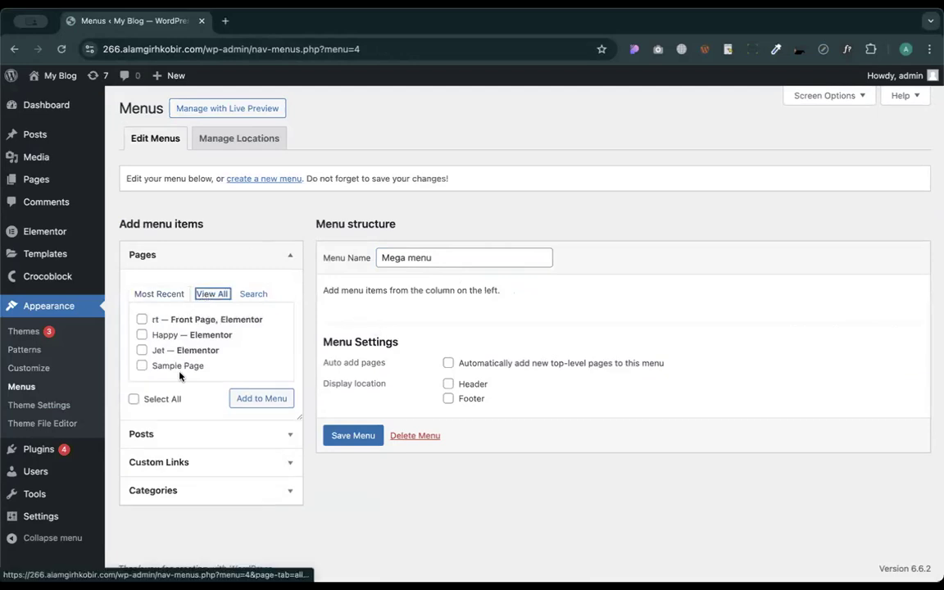
left_click(133, 398)
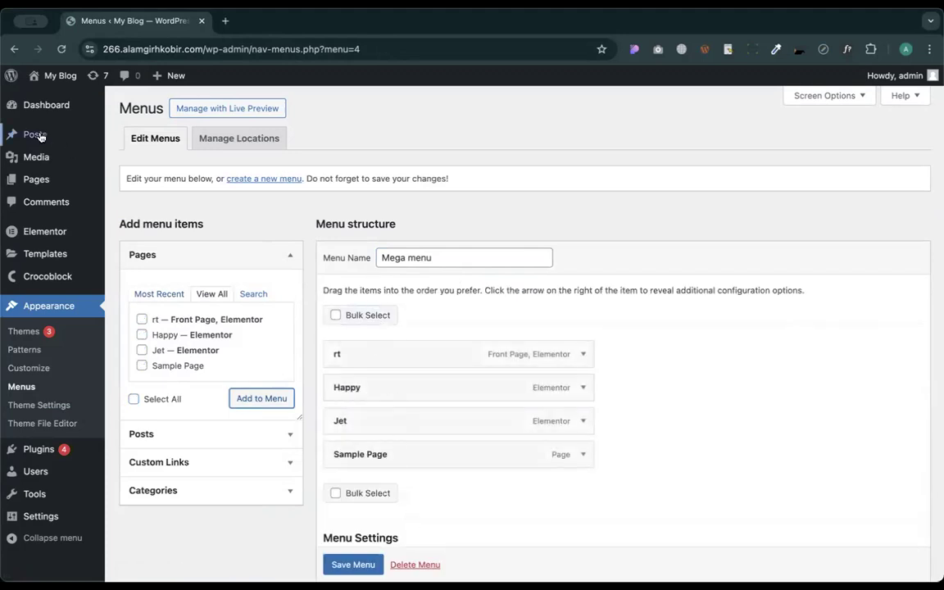
mouse_move(51, 79)
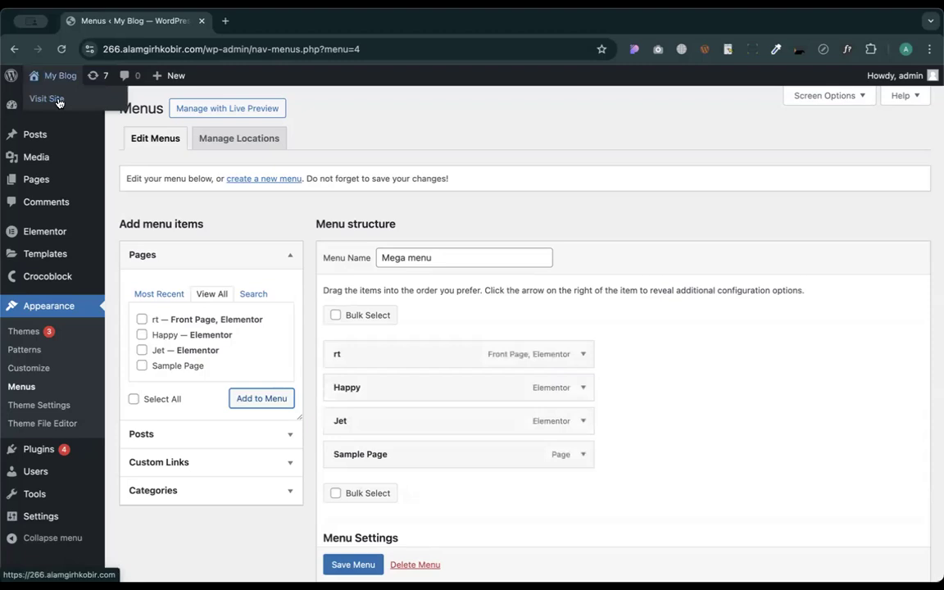
left_click(286, 21)
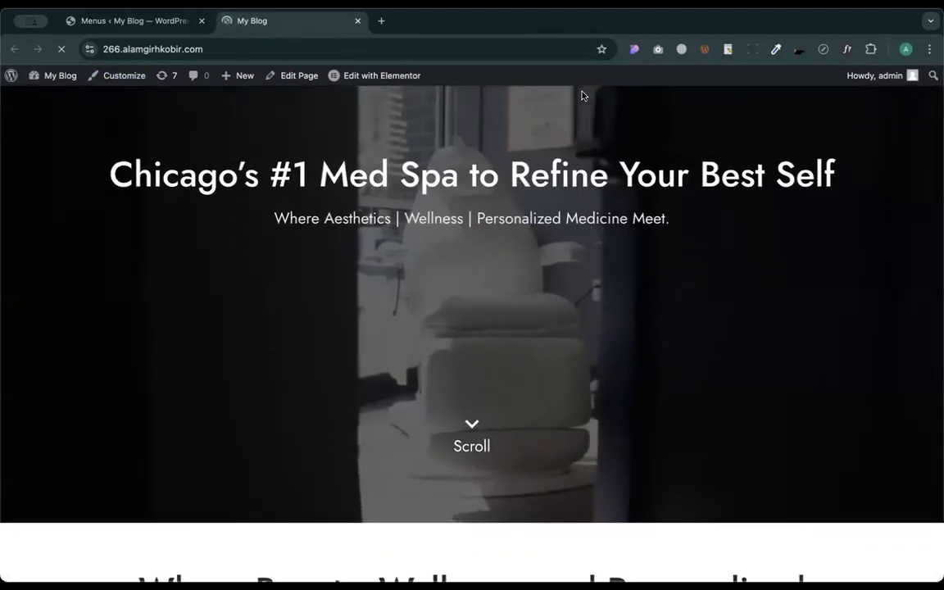
scroll(507, 304, "down", 7)
scroll(507, 305, "up", 7)
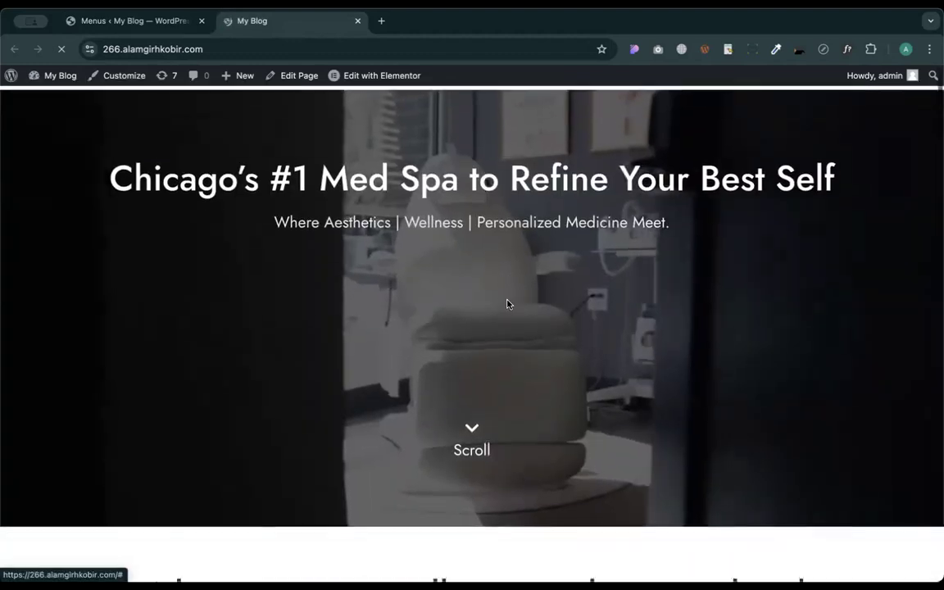
scroll(506, 339, "down", 10)
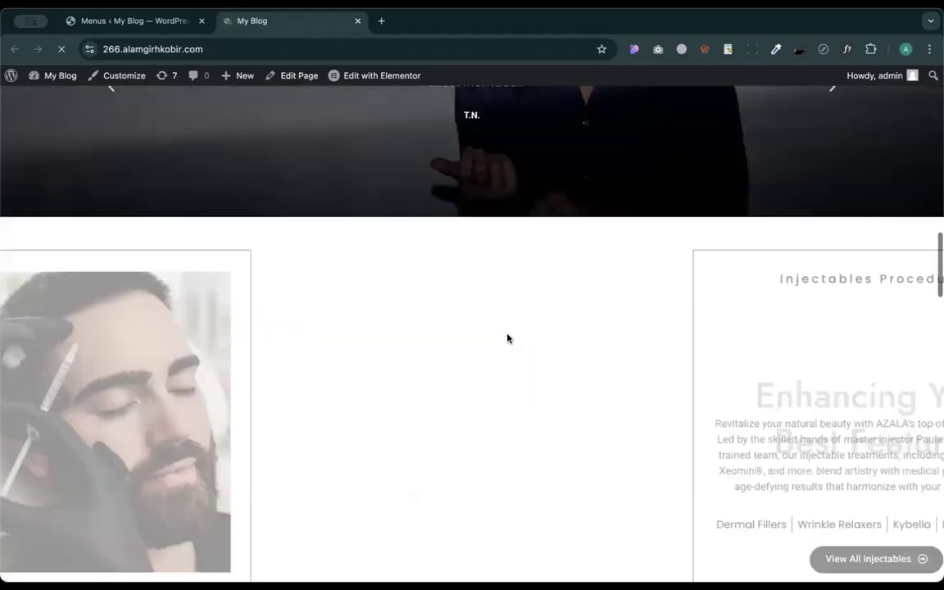
scroll(507, 336, "up", 5)
scroll(506, 336, "up", 6)
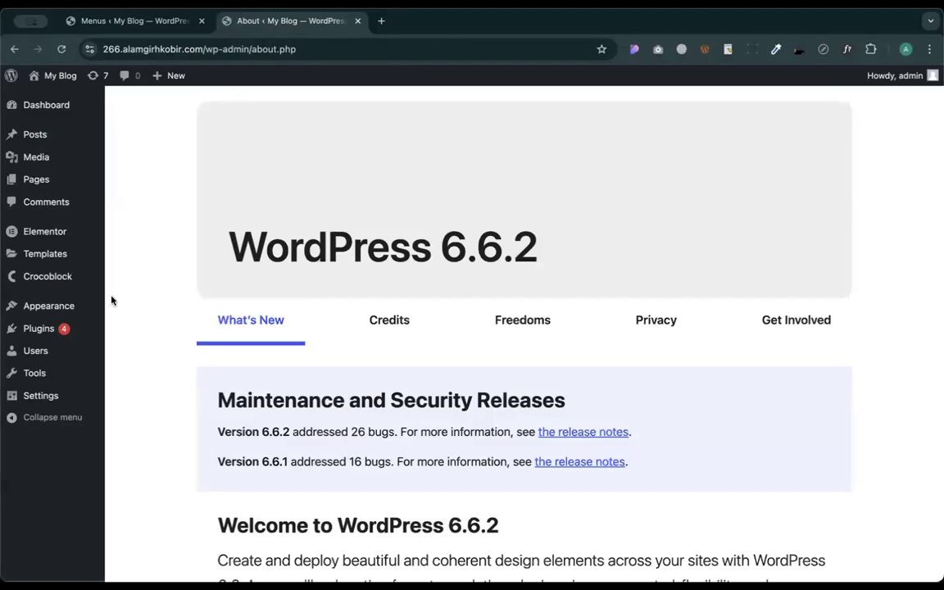
- Reopen the Mega menu editor under Appearance › Menus, then head to Pages in the admin sidebar
mouse_move(59, 311)
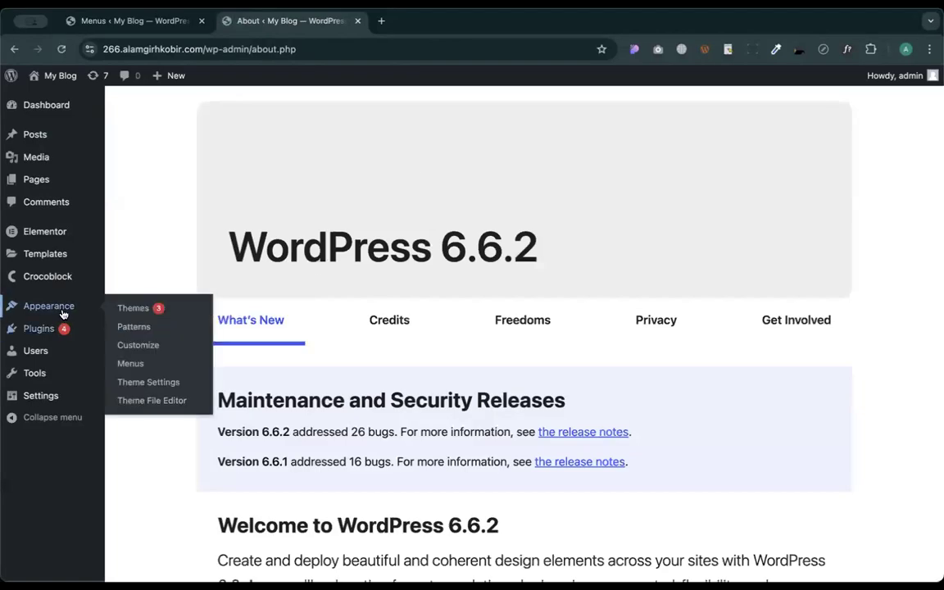
left_click(141, 364)
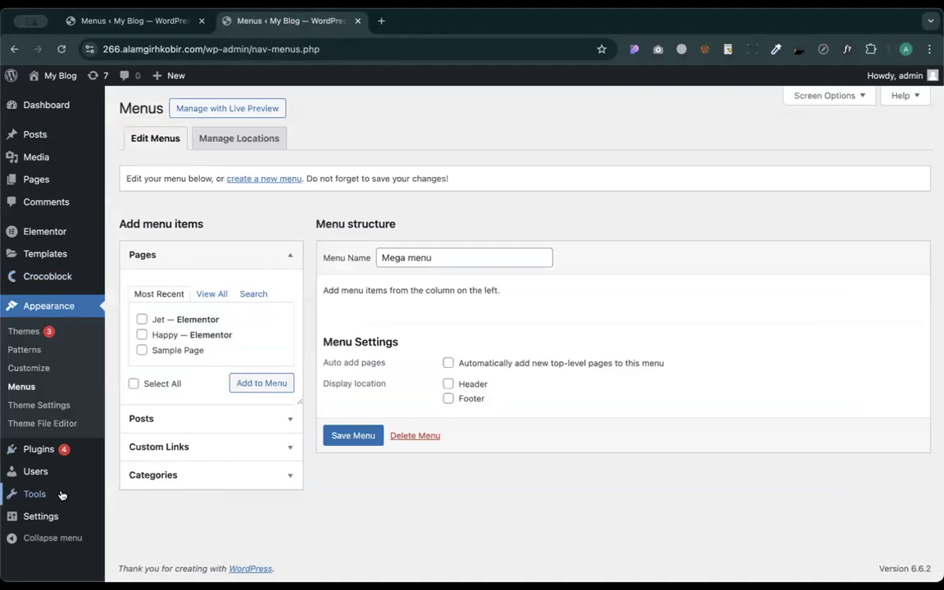
mouse_move(47, 516)
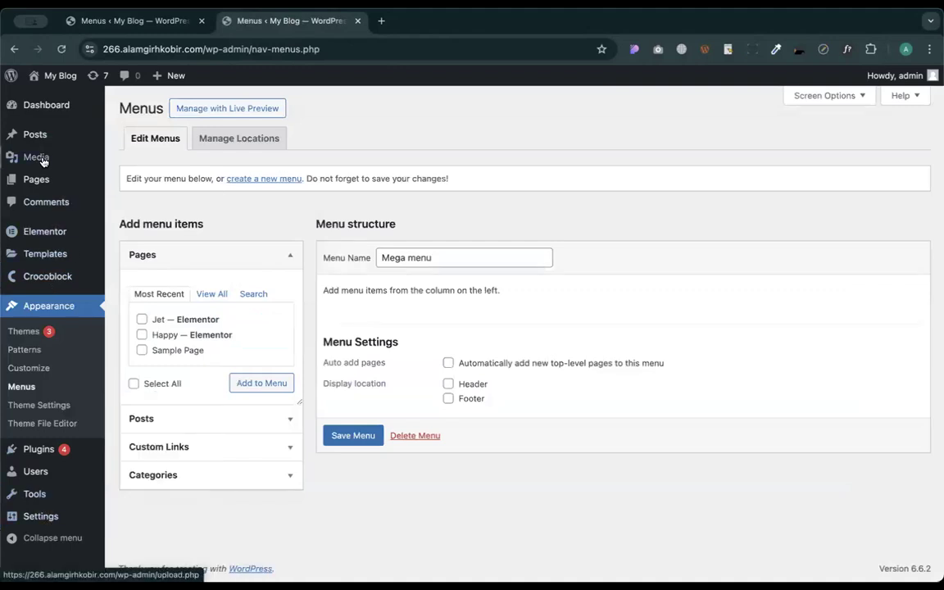
mouse_move(39, 186)
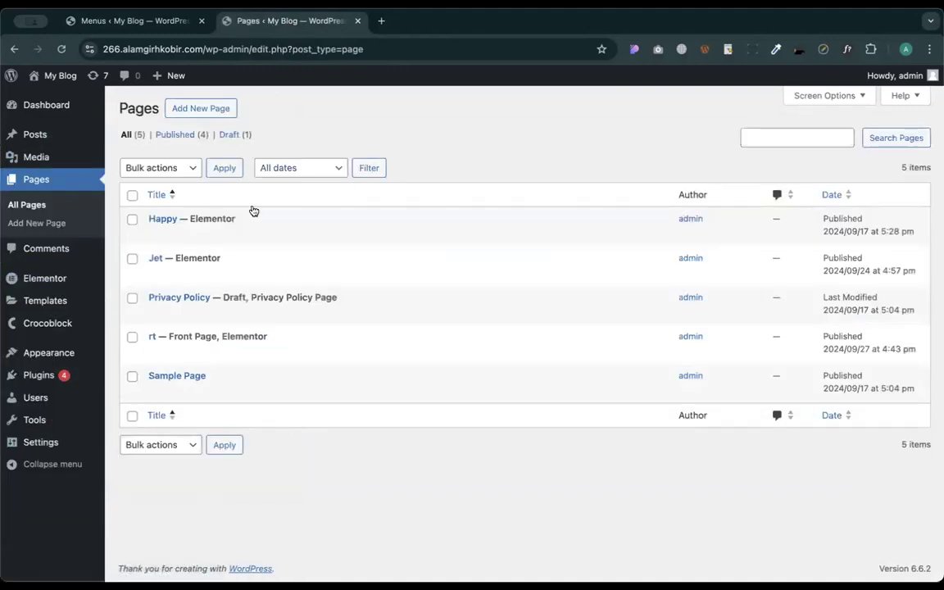
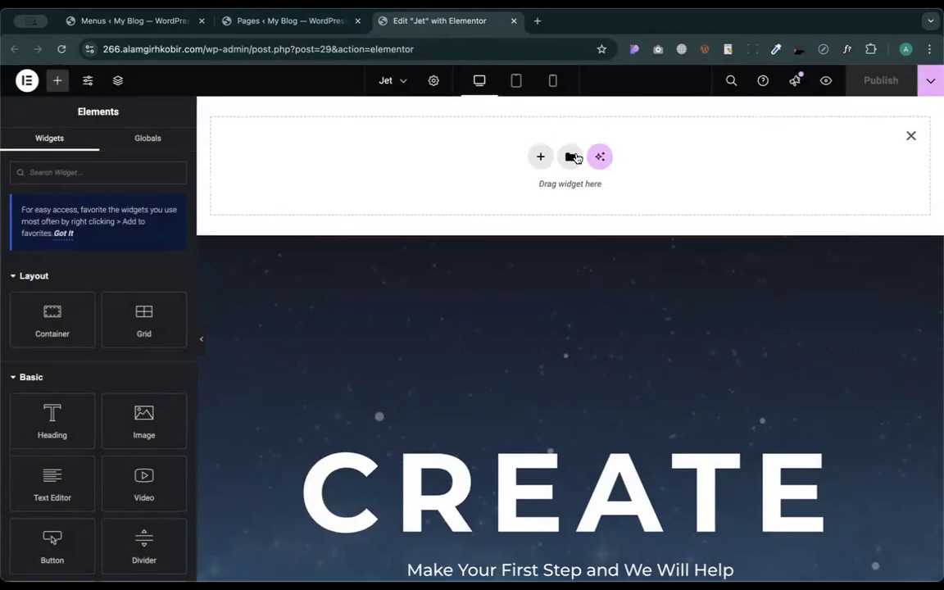
- Insert a LEGIT block from the Elementor library's Header category into the Jet page, without its settings
left_click(571, 156)
left_click(146, 145)
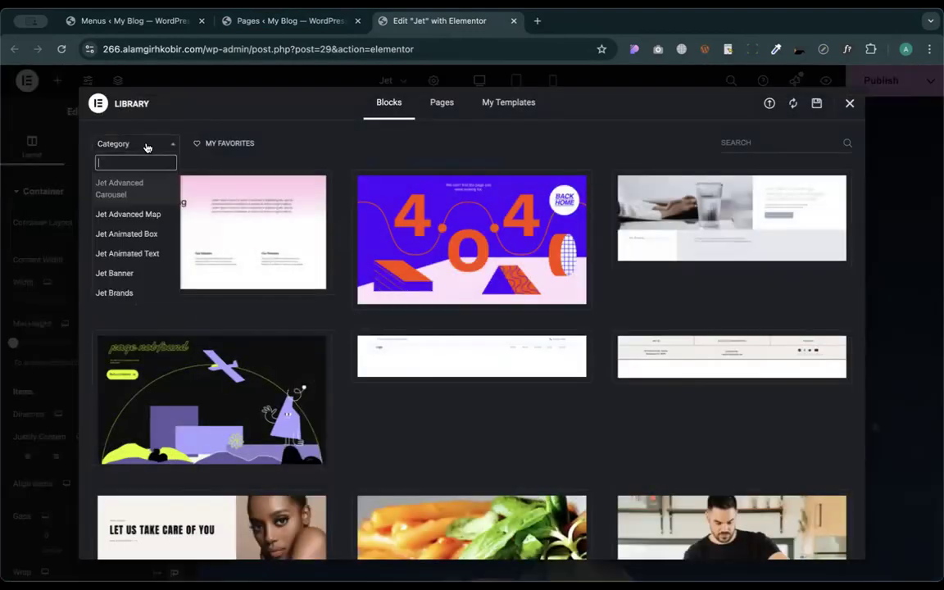
type("head")
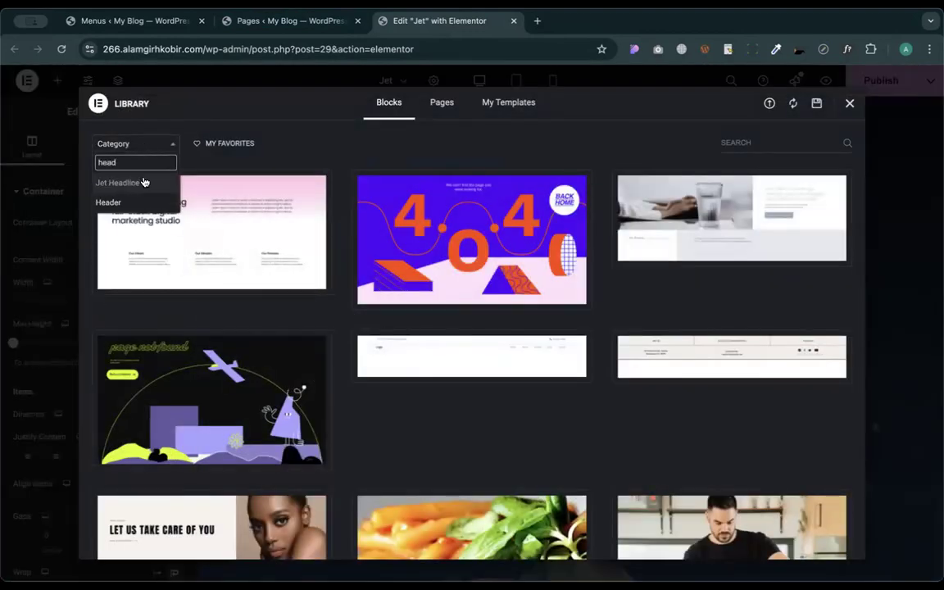
left_click(137, 201)
left_click(397, 289)
left_click(500, 361)
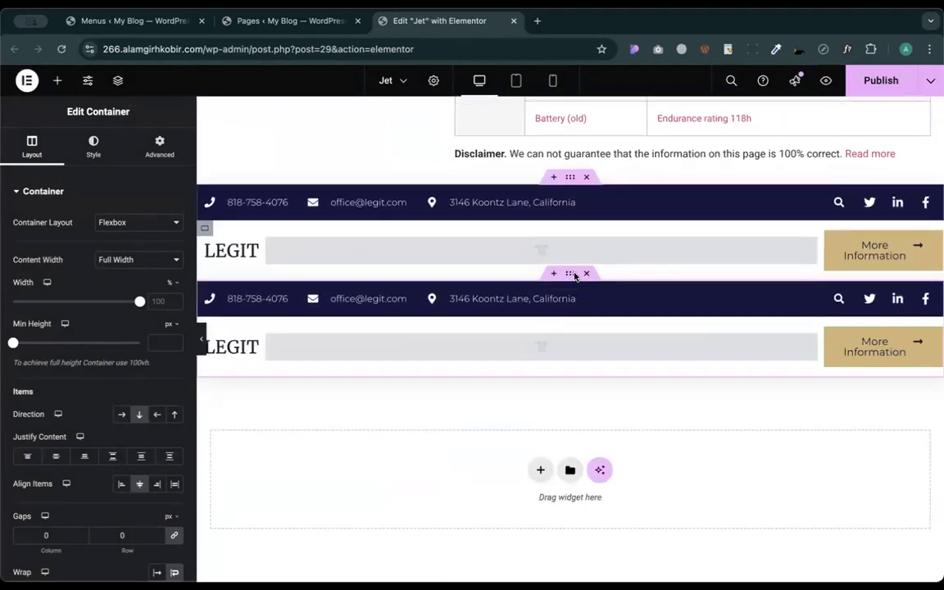
- Delete the duplicate LEGIT header and drag the remaining Header to the top in Structure
left_click_drag(570, 275, 568, 349)
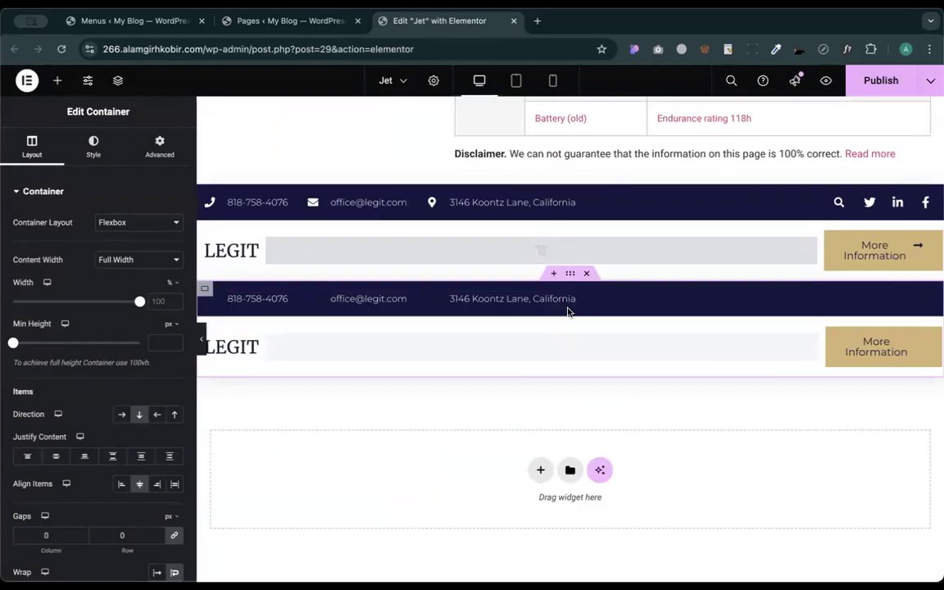
left_click(587, 279)
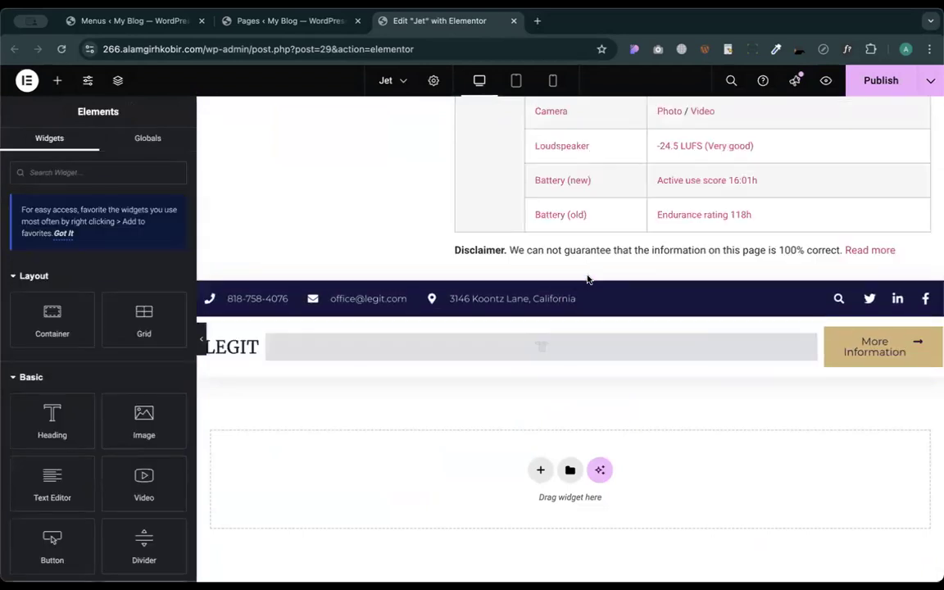
left_click(570, 275)
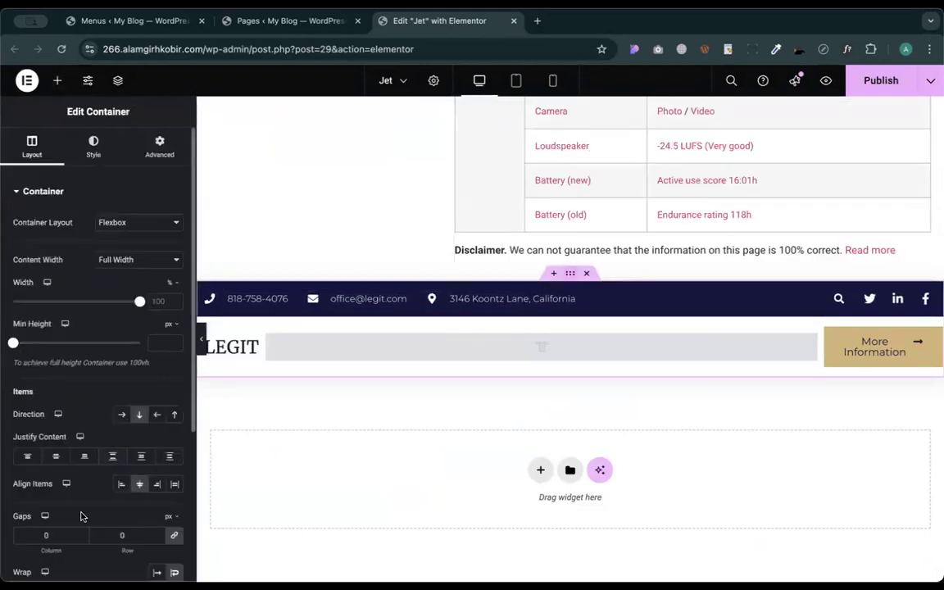
left_click(118, 80)
left_click_drag(824, 269, 826, 165)
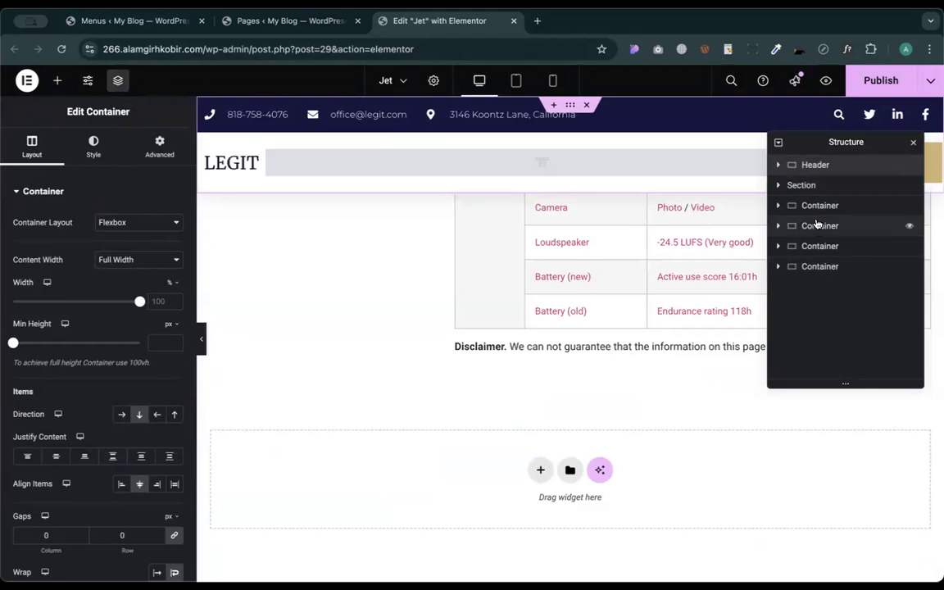
- Rename the container below the Header to About and select the header's WordPress Menu widget
left_click(816, 205)
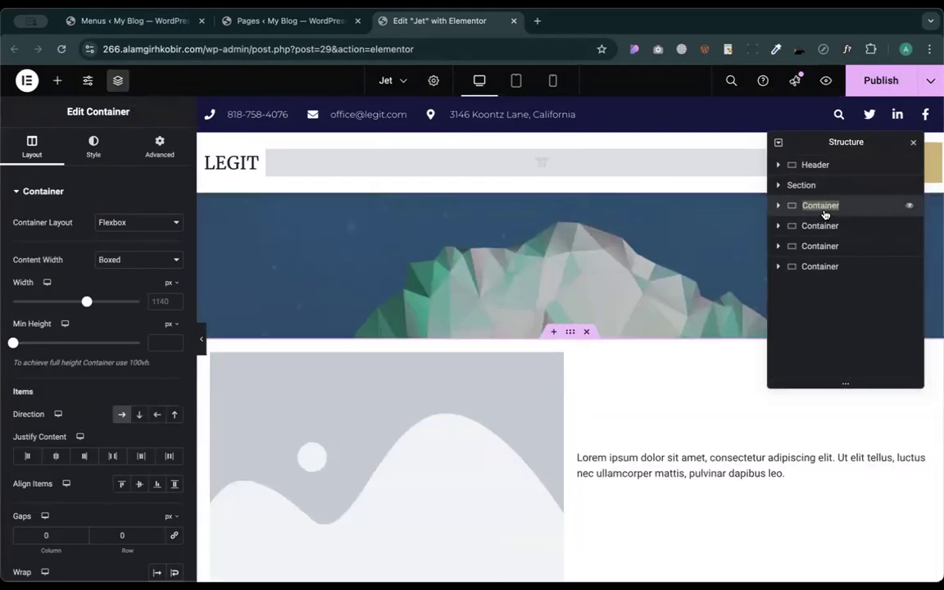
type("About")
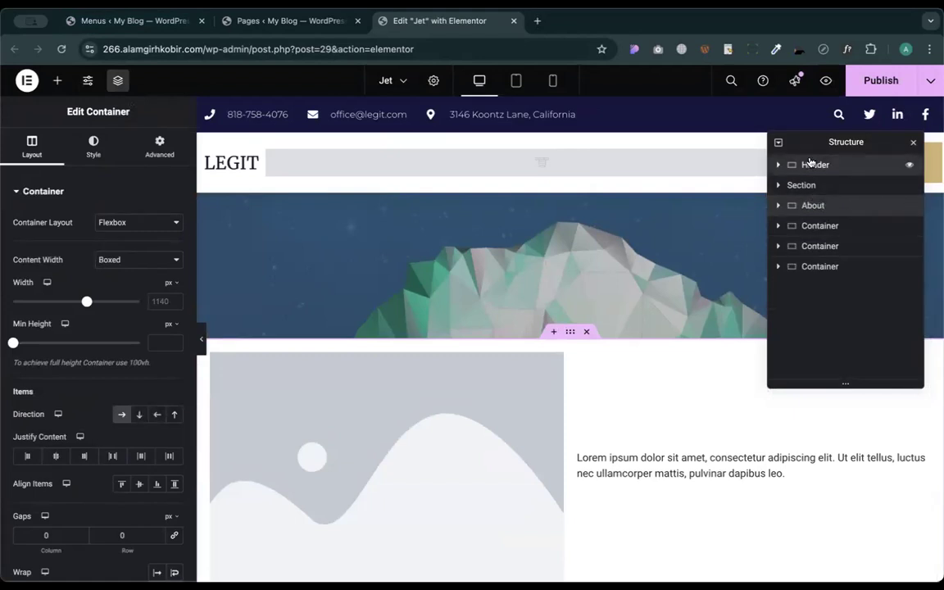
left_click(823, 165)
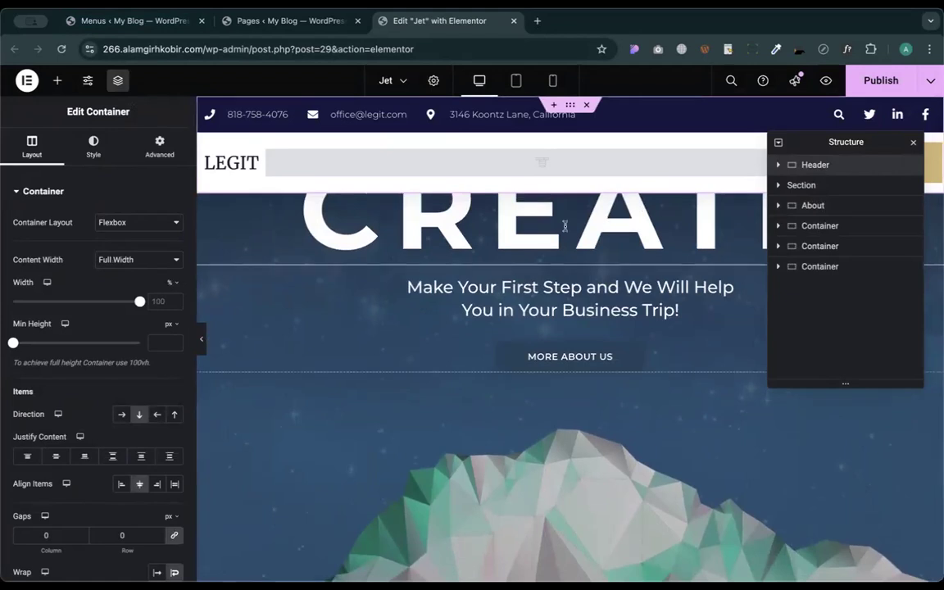
scroll(564, 226, "up", 3)
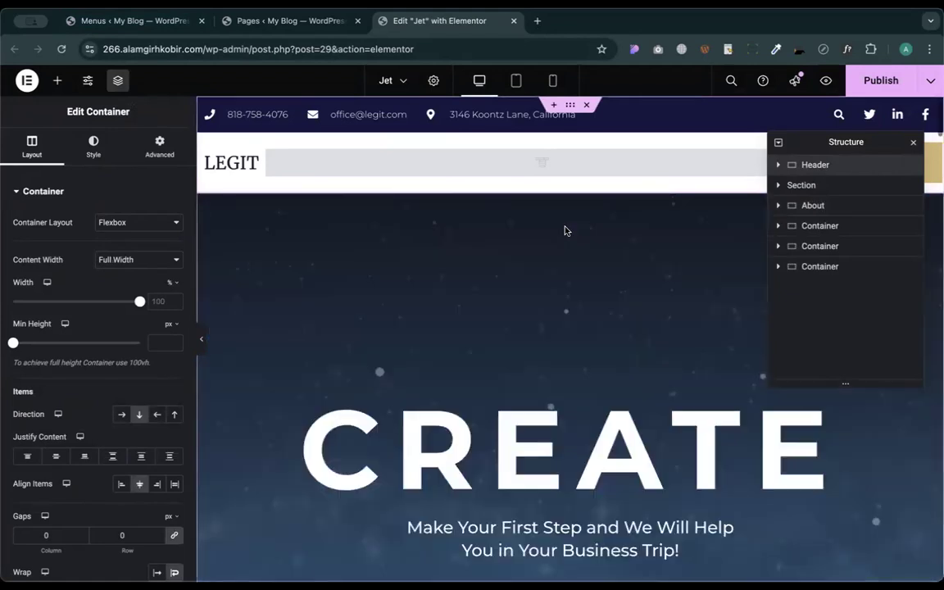
left_click(519, 162)
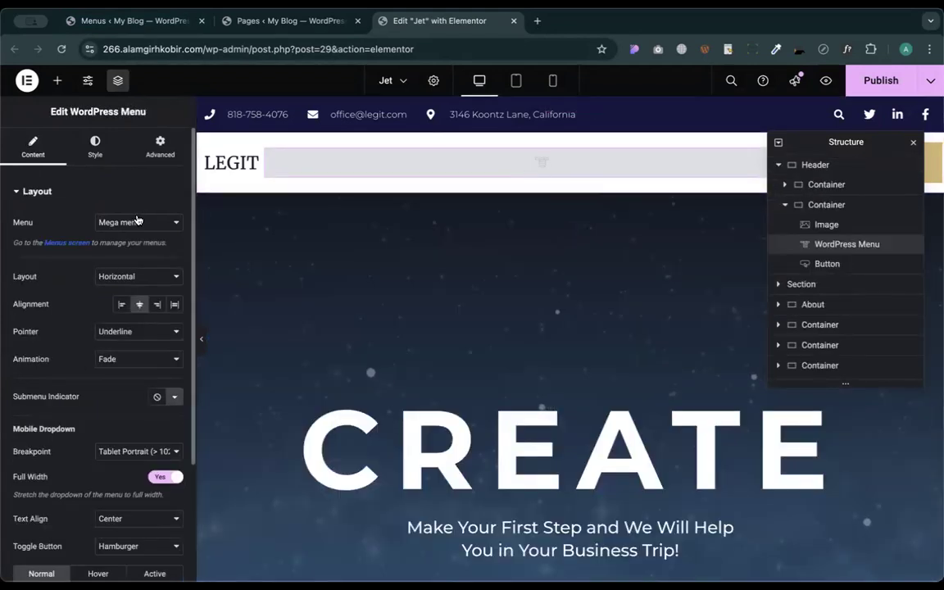
- Publish the Jet page and open its preview in a new tab beside the others
left_click(880, 80)
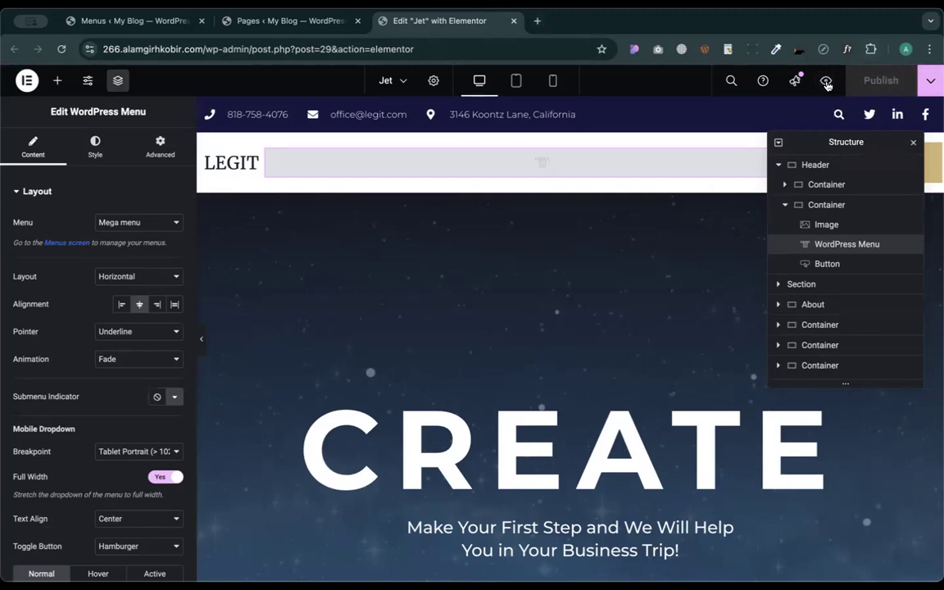
left_click(825, 82)
left_click_drag(567, 19, 427, 22)
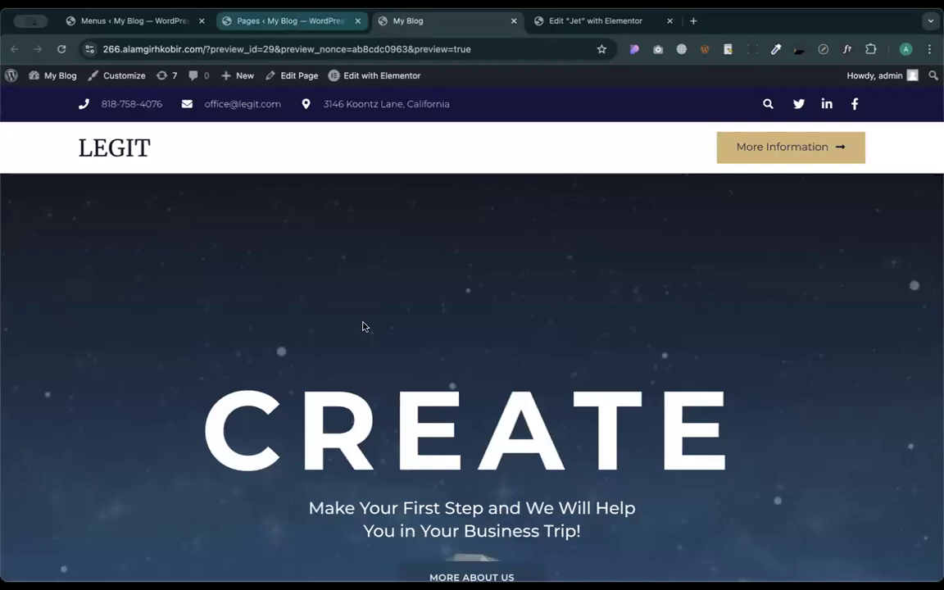
left_click(291, 21)
- Save the Mega menu and reload the Jet preview to show its menu items
left_click(126, 16)
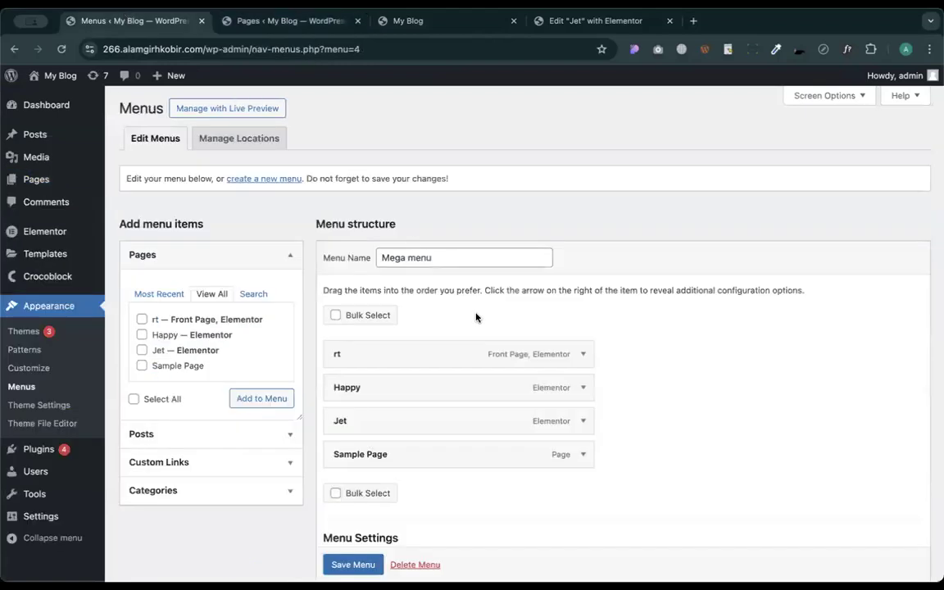
scroll(476, 317, "down", 3)
left_click(344, 527)
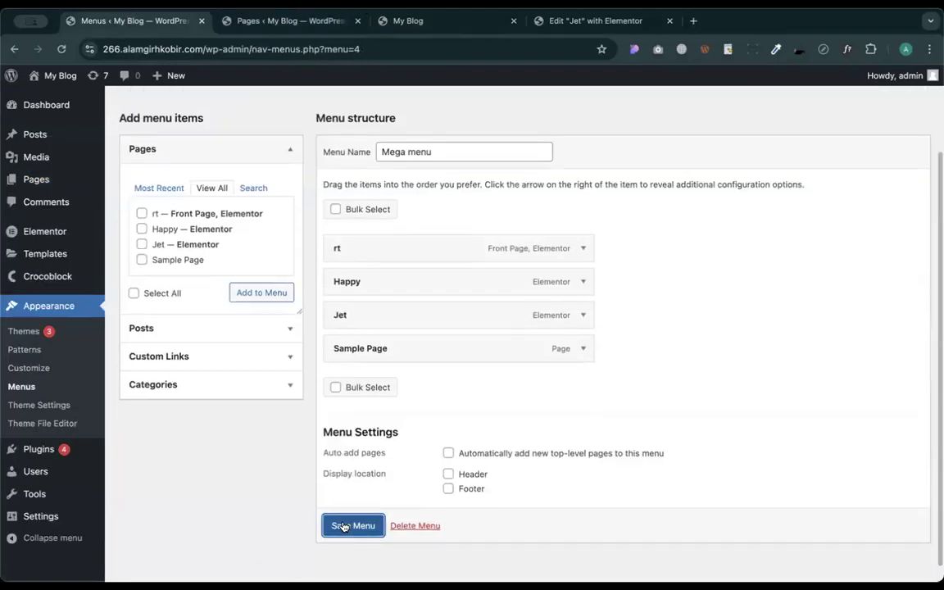
left_click(414, 21)
left_click(61, 48)
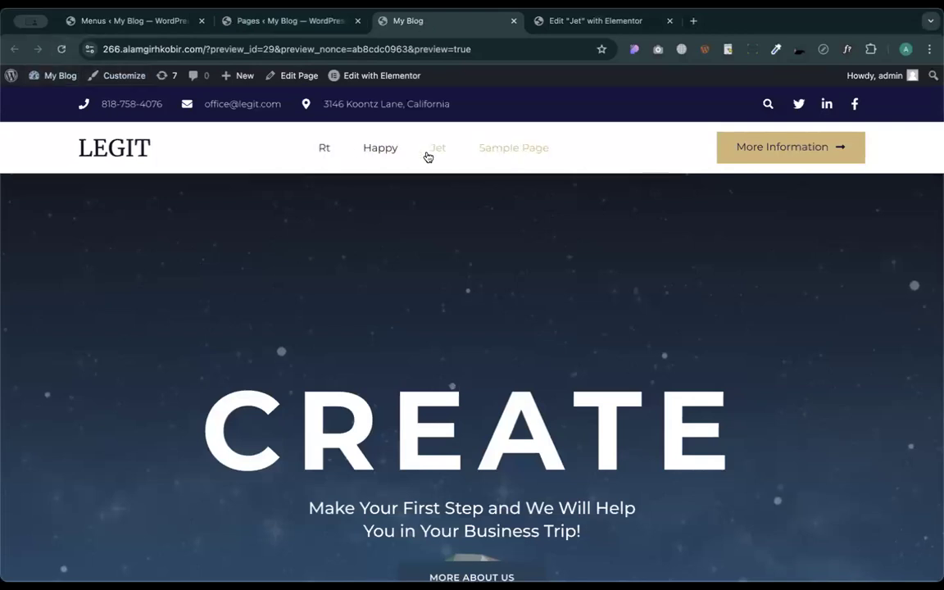
left_click(279, 27)
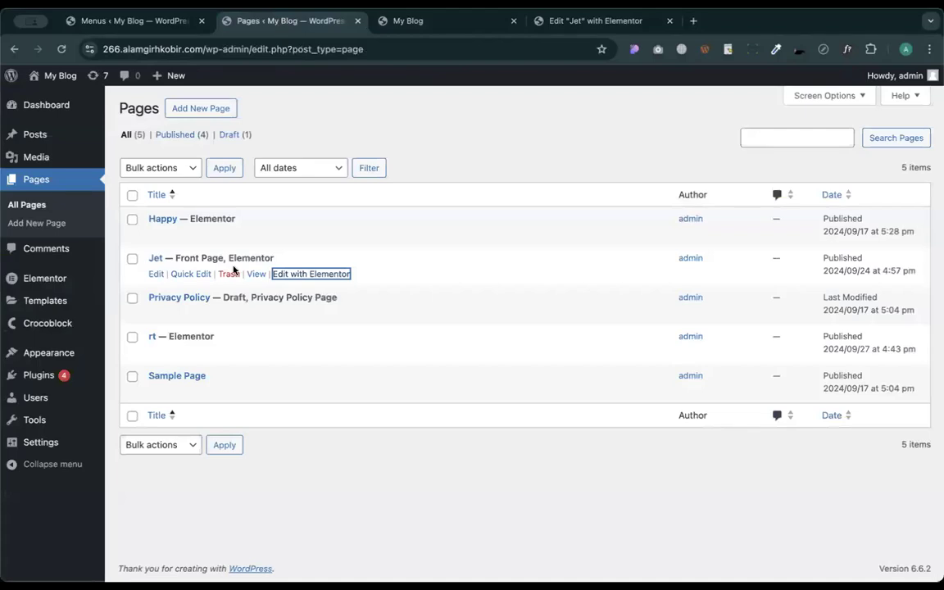
- Nest Happy and Jet under rt, save the menu, and reload the preview to see the Rt dropdown
left_click(135, 21)
scroll(339, 369, "down", 1)
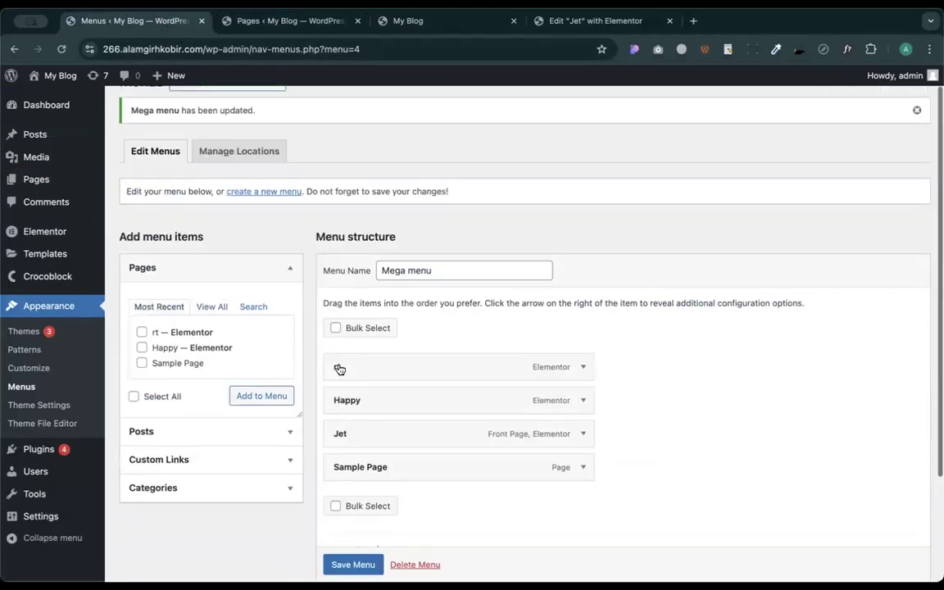
scroll(339, 370, "down", 3)
left_click_drag(343, 263, 366, 261)
left_click_drag(388, 298, 391, 302)
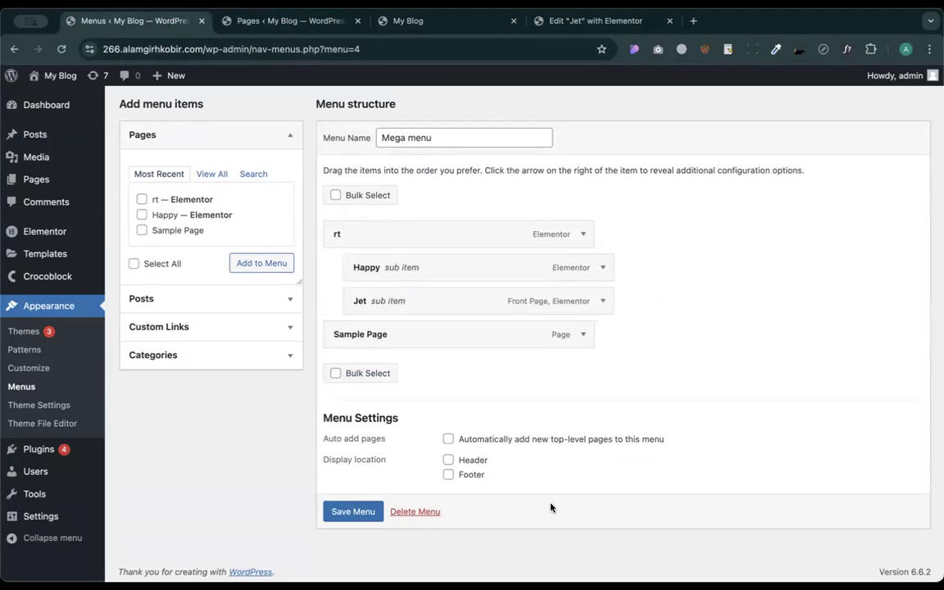
left_click(340, 511)
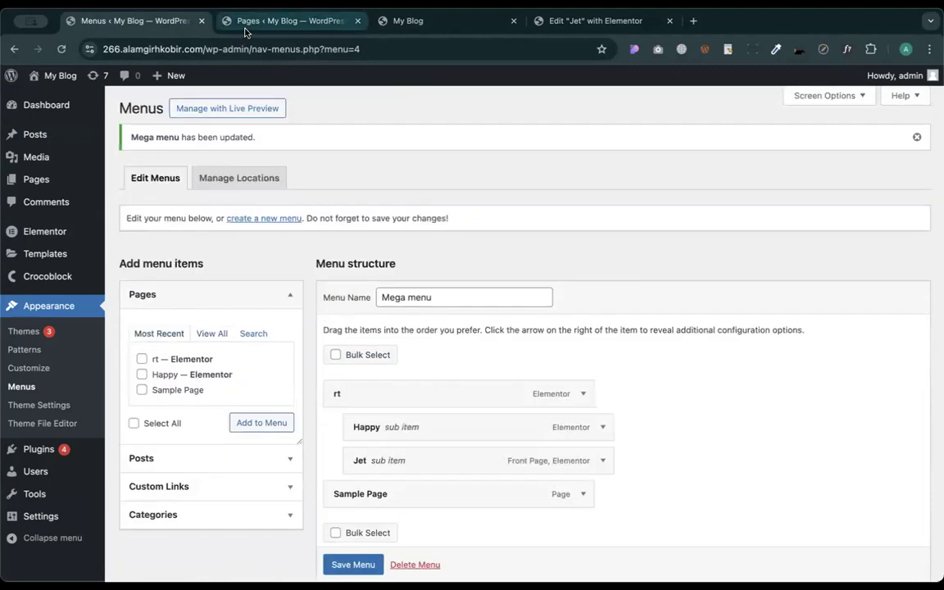
left_click(246, 22)
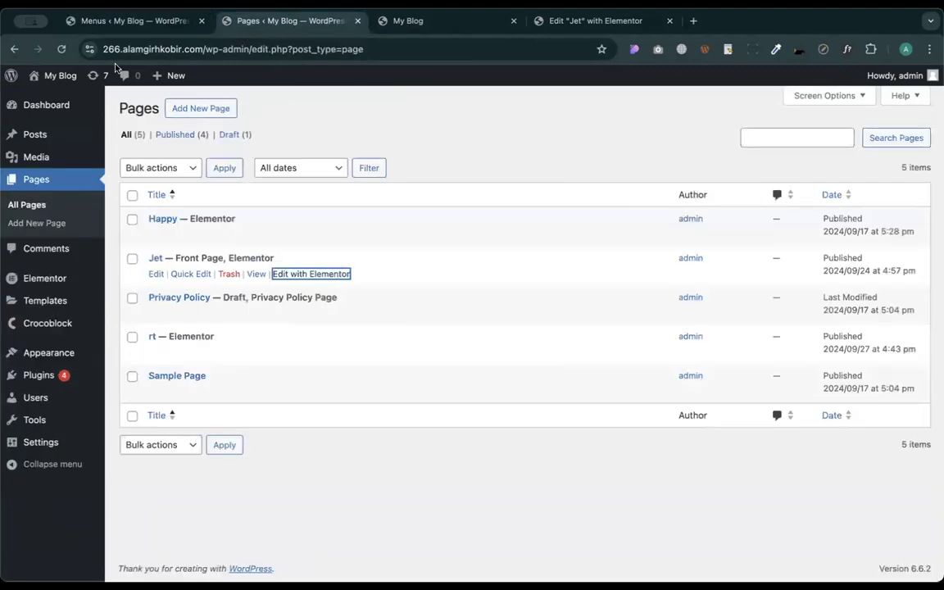
left_click(432, 18)
left_click(63, 51)
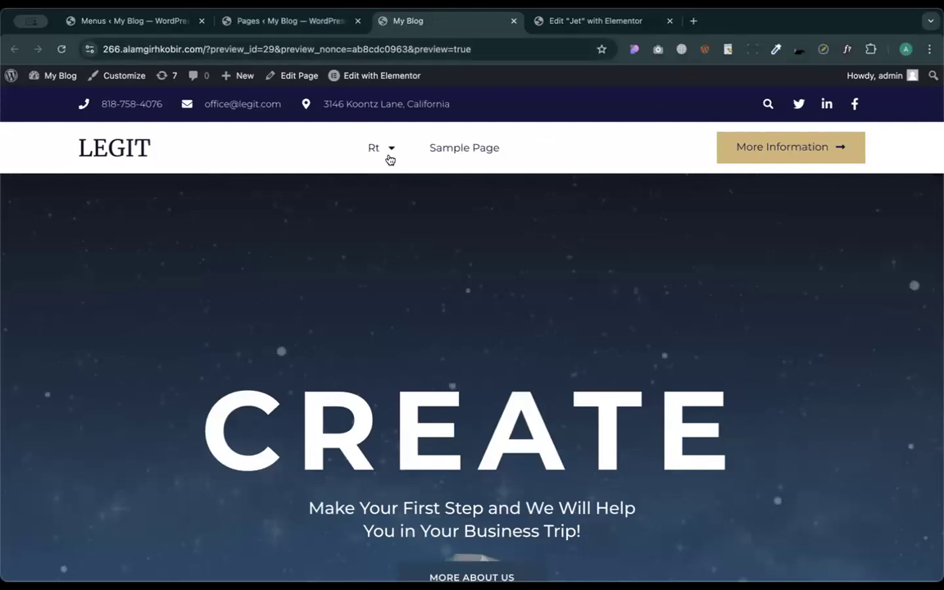
mouse_move(389, 159)
- Drag Happy and Jet back out to the top level of the Mega menu
left_click(139, 23)
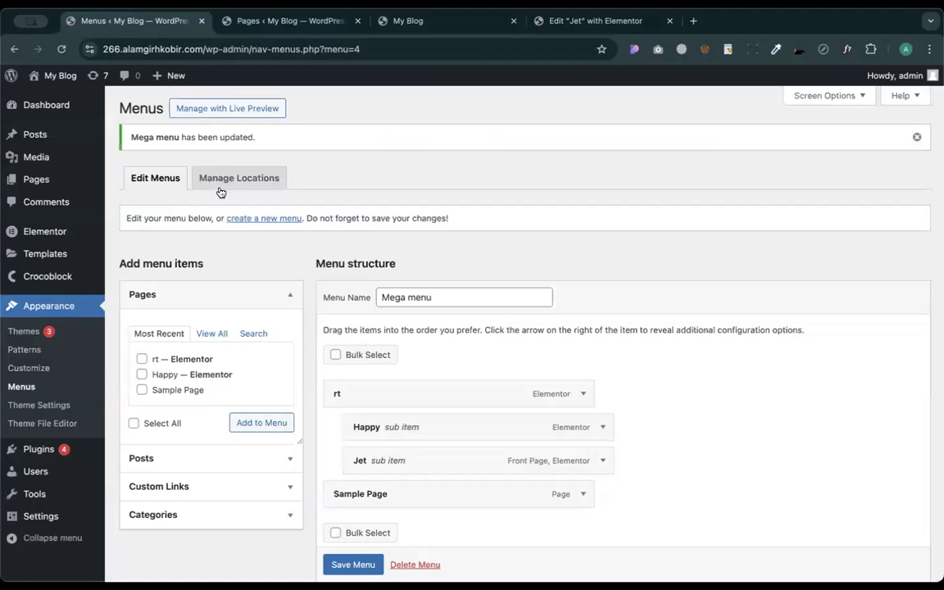
left_click_drag(390, 426, 382, 430)
left_click_drag(377, 465, 354, 461)
left_click_drag(407, 427, 385, 426)
scroll(627, 418, "down", 1)
scroll(626, 417, "down", 3)
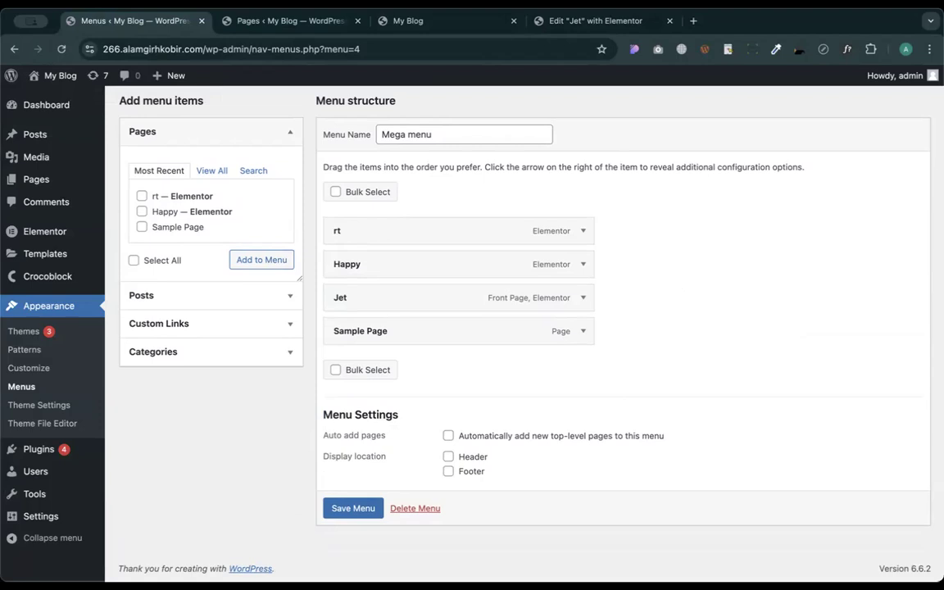
- Remove rt, Happy, Jet and Sample Page from the Mega menu
left_click(584, 230)
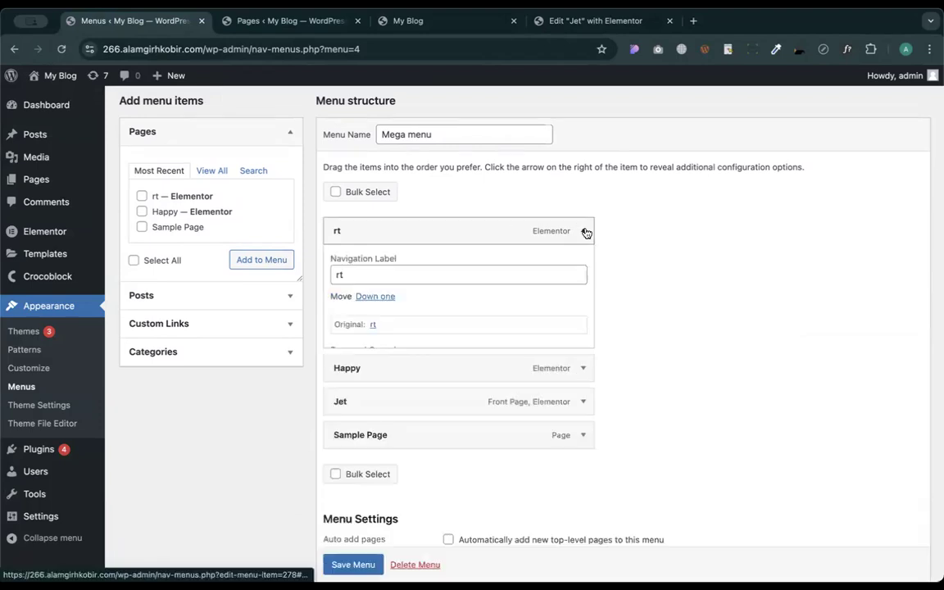
left_click(343, 352)
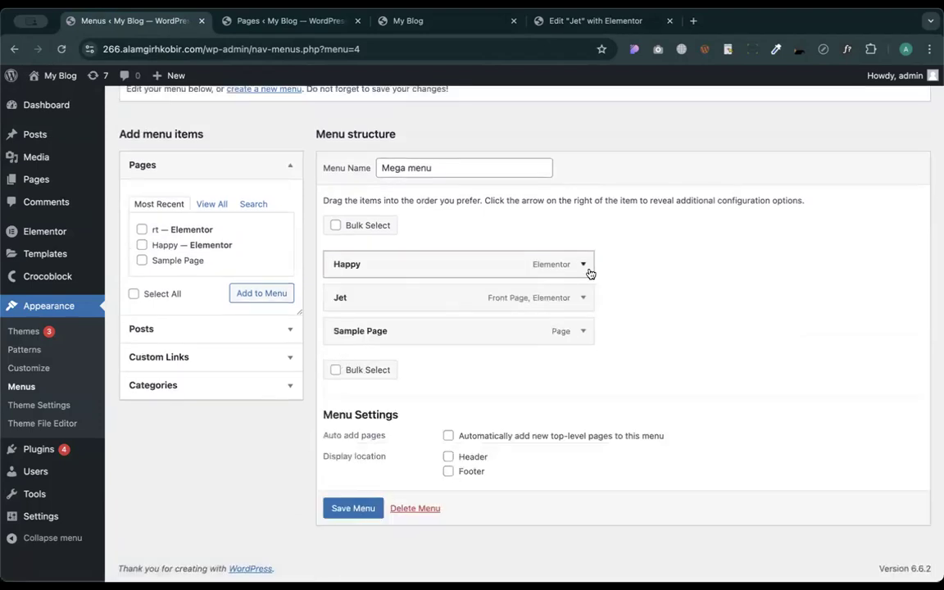
left_click(583, 264)
left_click(348, 385)
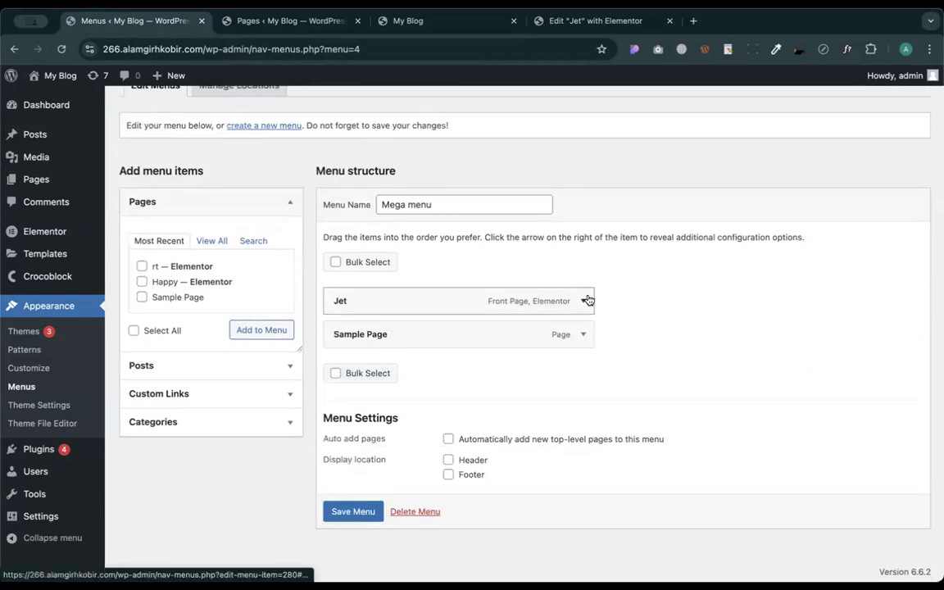
left_click(583, 302)
left_click(345, 420)
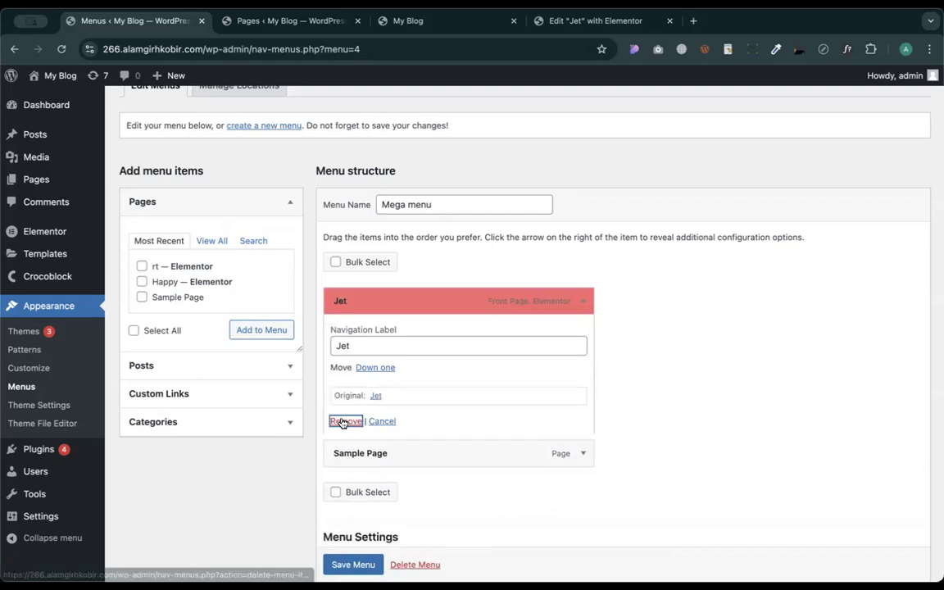
left_click(583, 330)
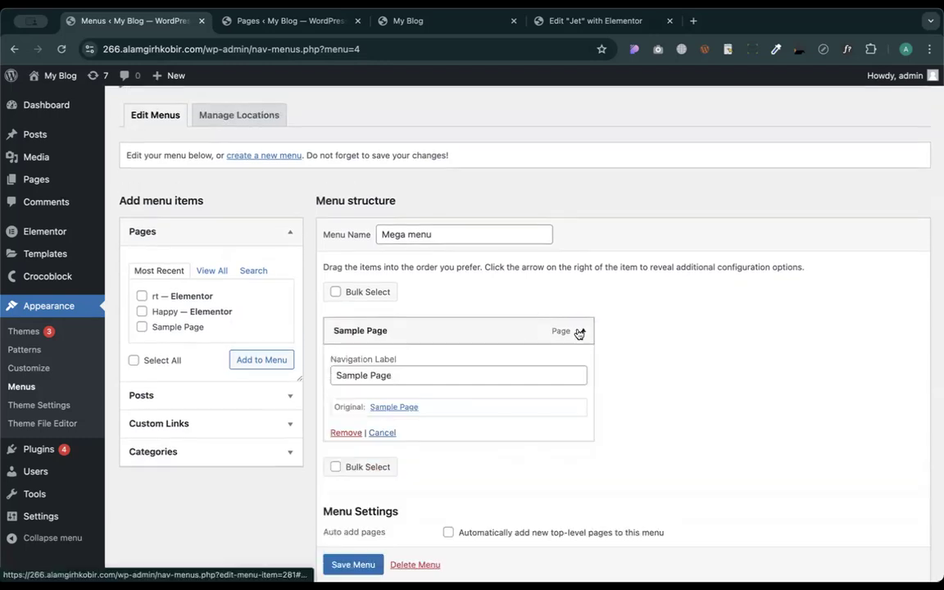
left_click(346, 433)
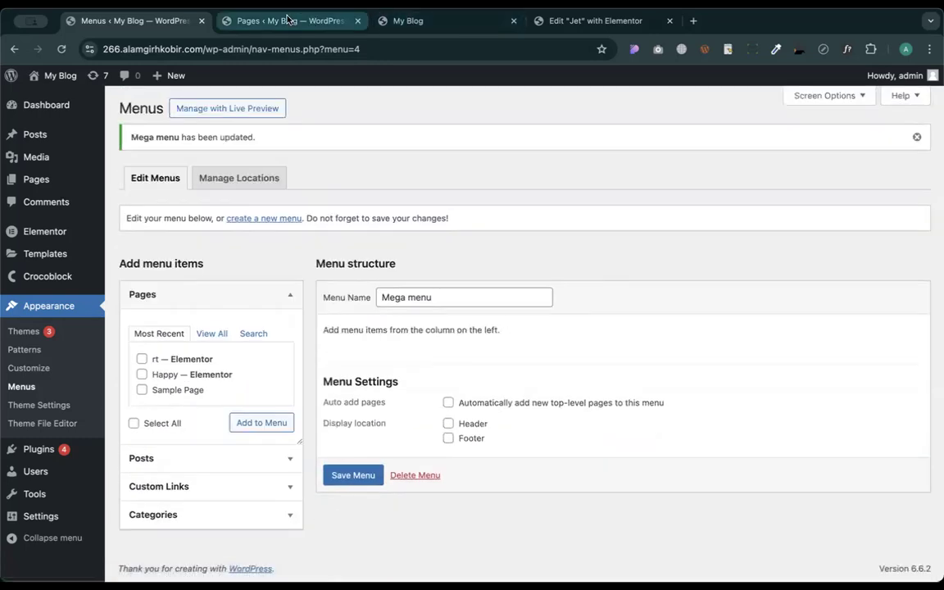
left_click(572, 23)
- Search 'tokoo theme' from the address bar and open the Tokoo Electronics Store listing on ThemeForest
left_click(327, 49)
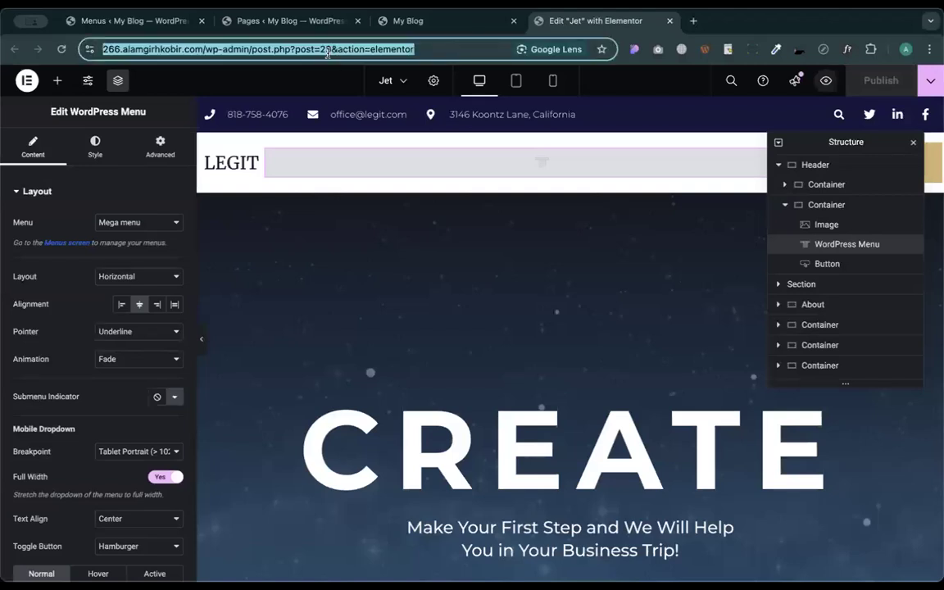
type("t")
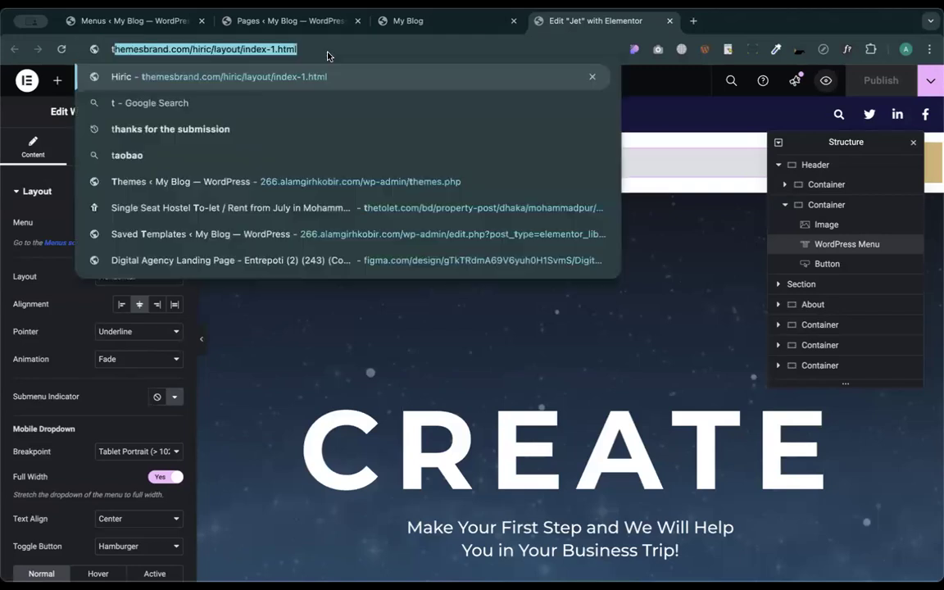
type("okoo")
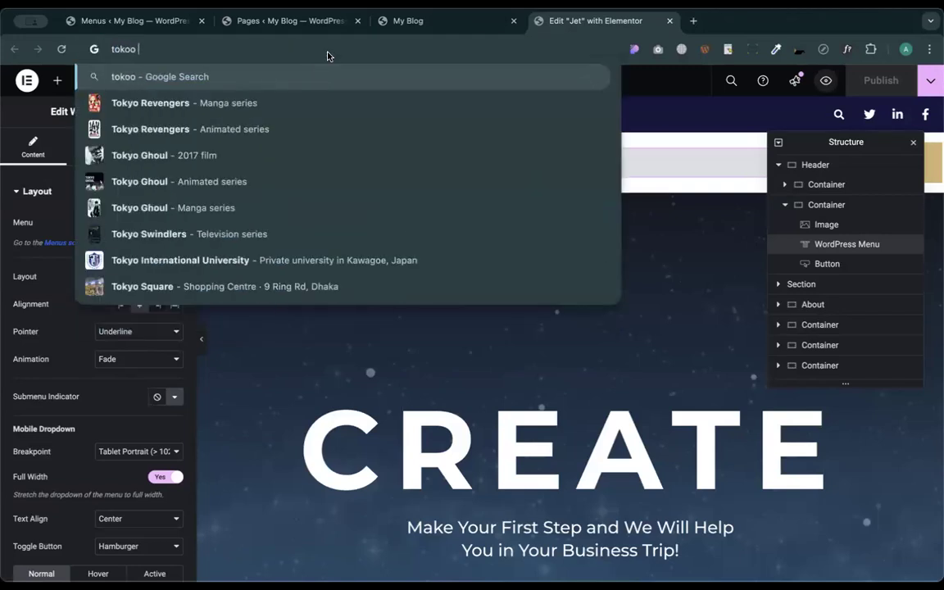
type(" theme")
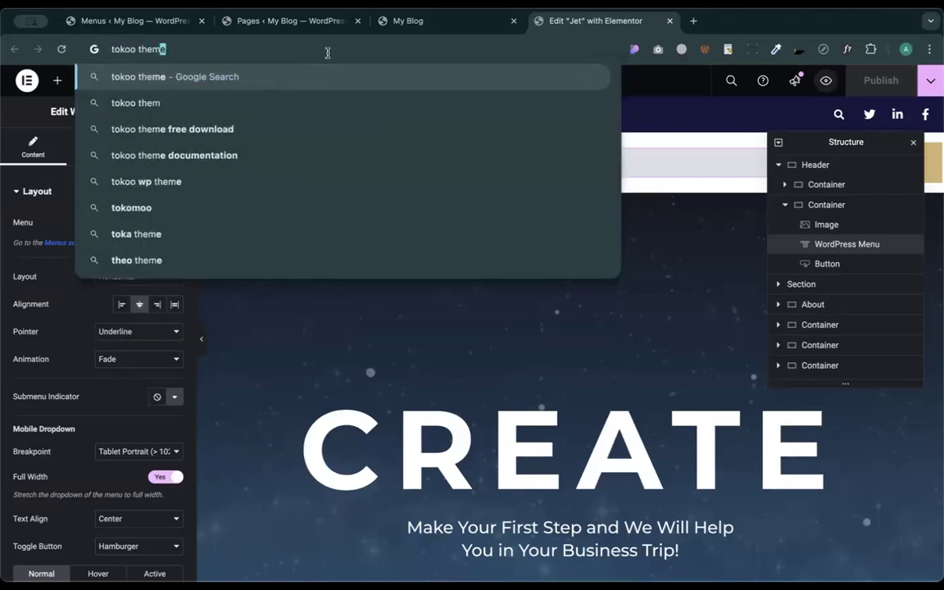
key("Return")
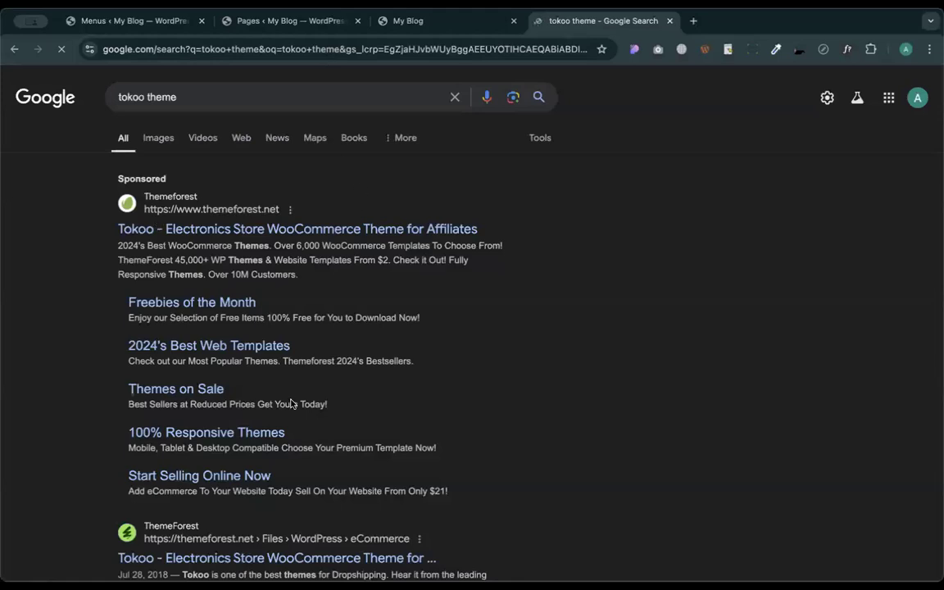
scroll(290, 403, "down", 4)
scroll(236, 278, "up", 1)
left_click(246, 354)
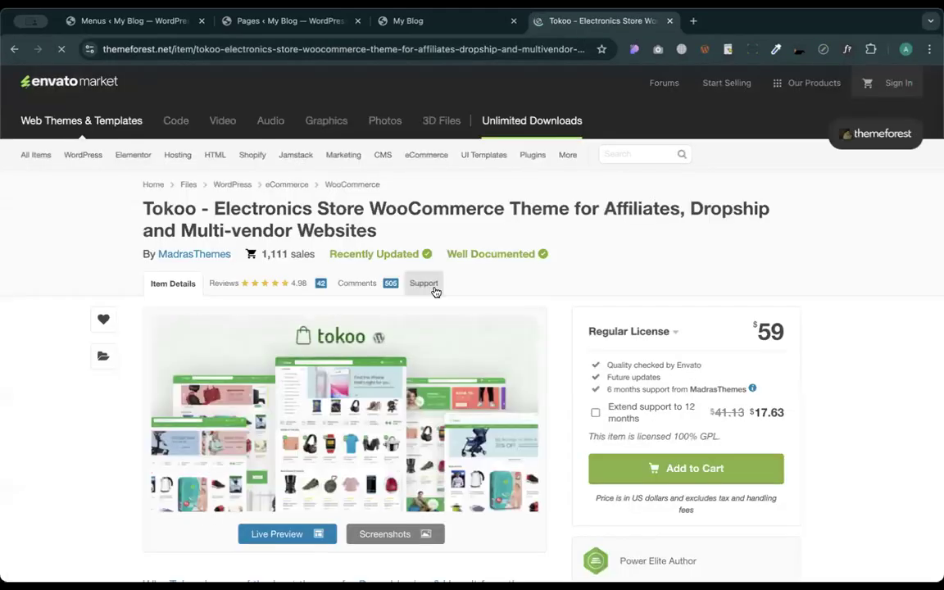
- Open the Tokoo live preview and load the home demos in new tabs, landing on Home v2
left_click(278, 536)
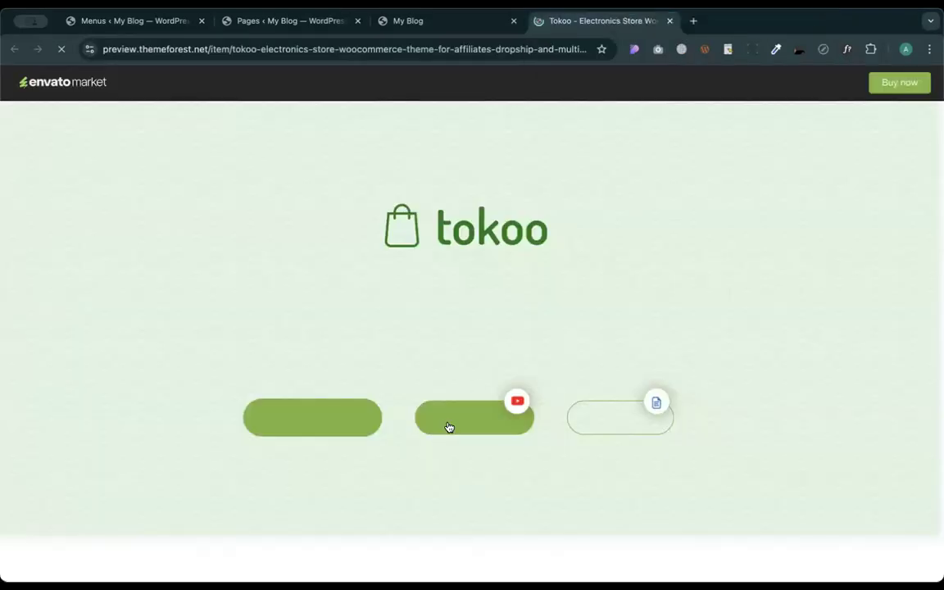
scroll(448, 428, "down", 10)
scroll(447, 426, "up", 2)
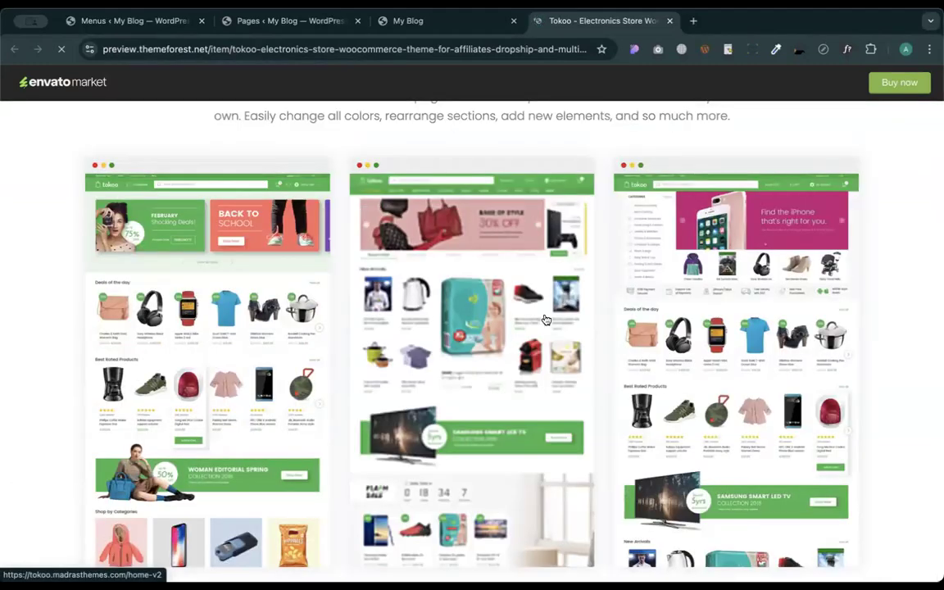
left_click(546, 320, "super")
left_click(807, 281, "super")
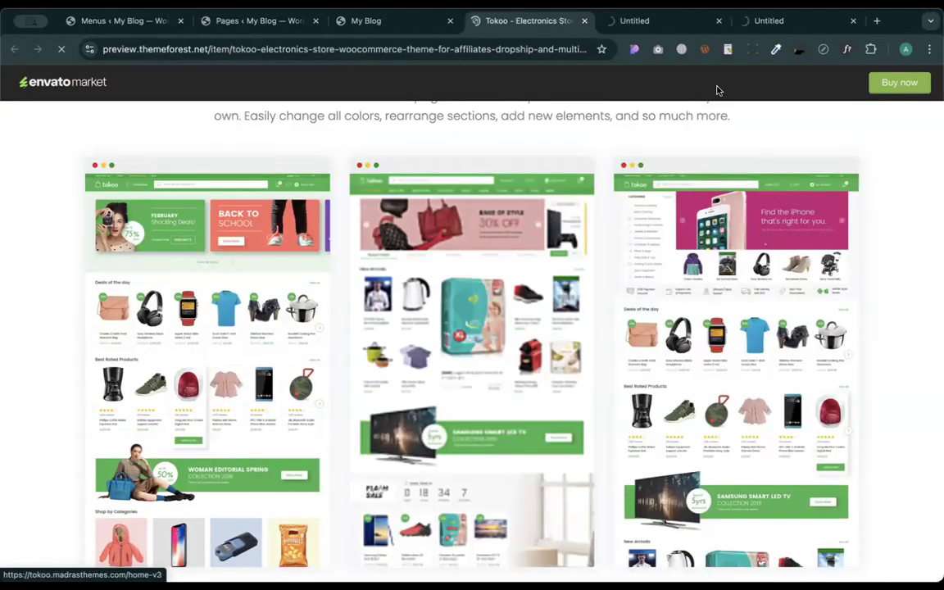
left_click(585, 20)
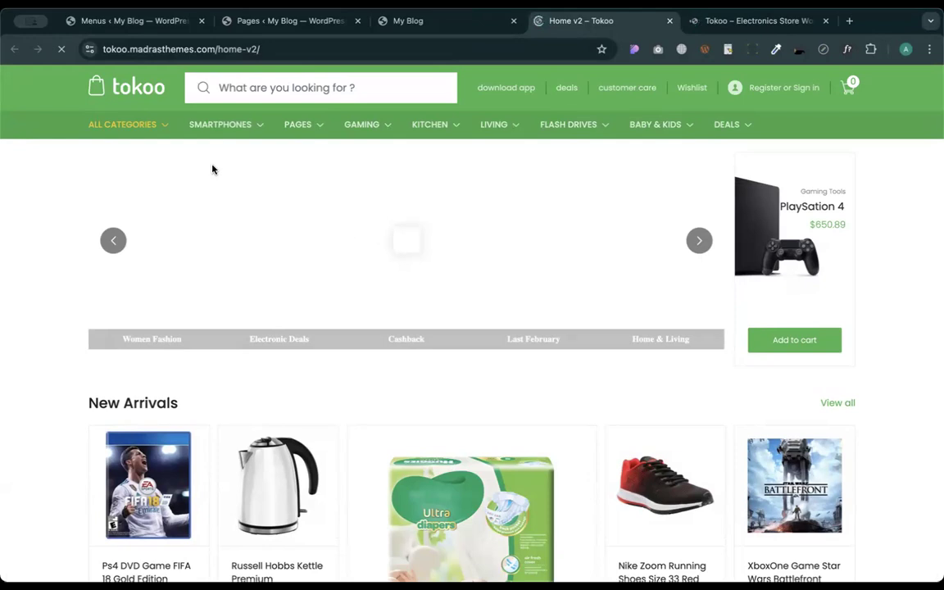
- Inspect the Tokoo demo's SMARTPHONES, PAGES and KITCHEN mega menus, then return to the WordPress Pages list
mouse_move(229, 133)
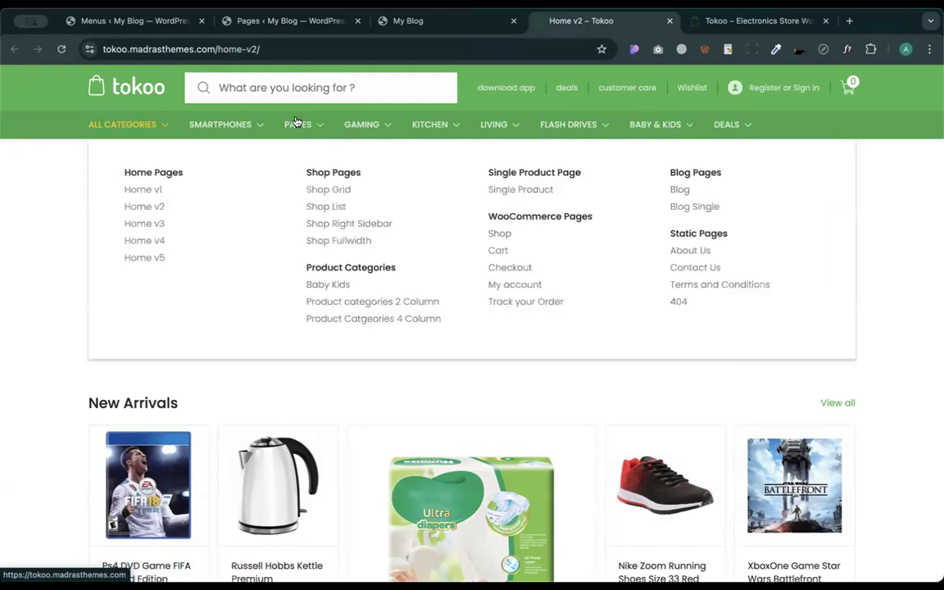
mouse_move(434, 124)
mouse_move(188, 119)
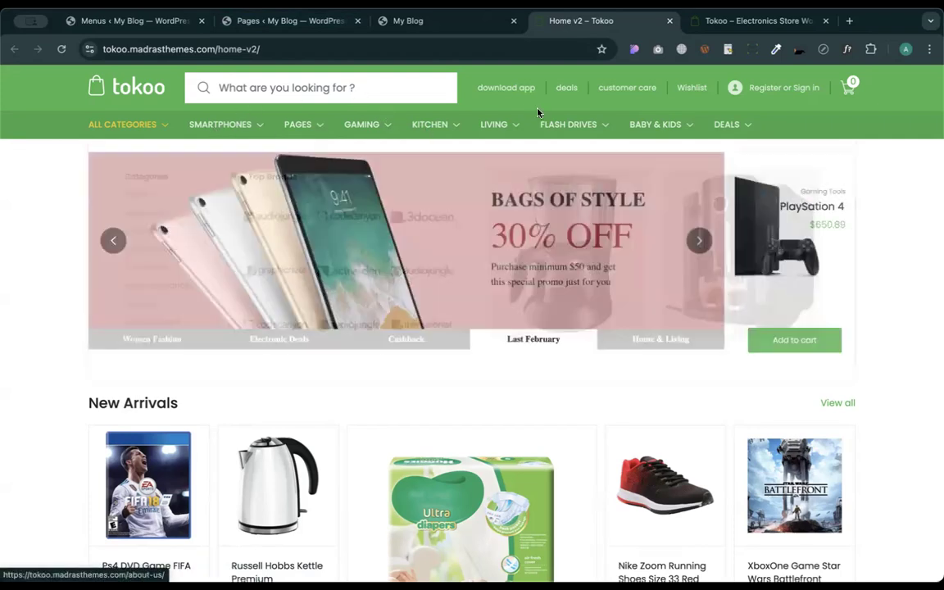
left_click(285, 21)
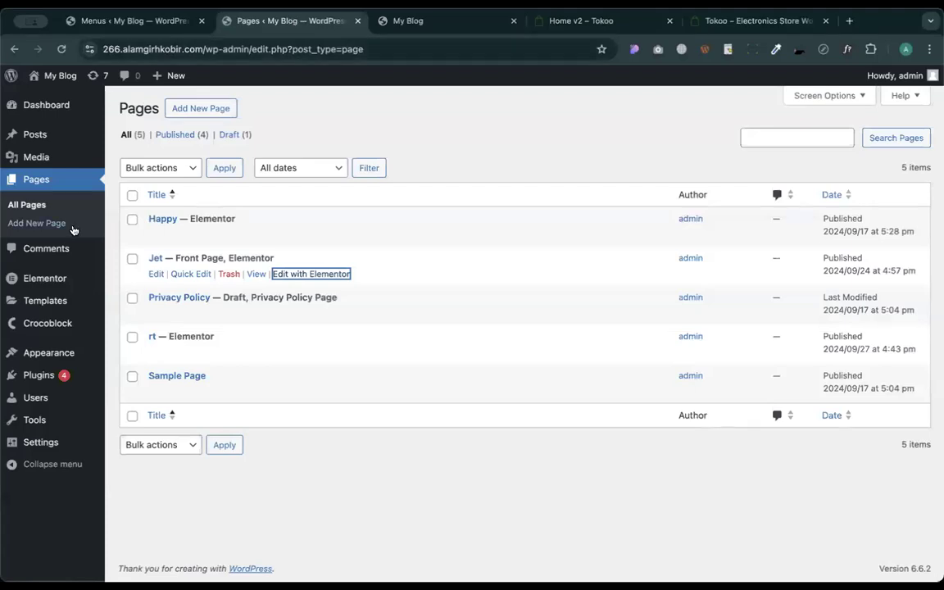
- Open Posts › Categories and add a 'smartphones' category copied from the Tokoo menu label
mouse_move(51, 368)
mouse_move(33, 138)
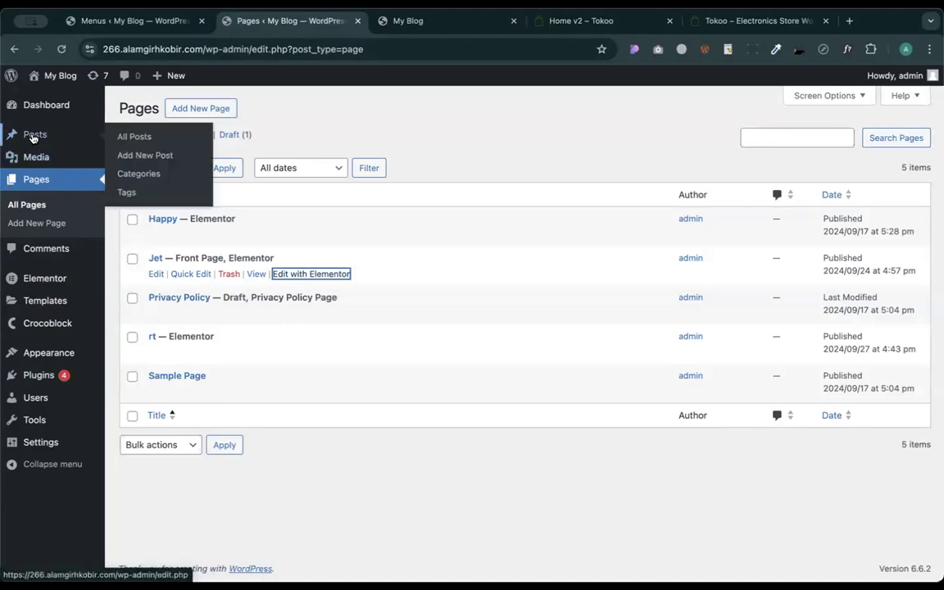
left_click(145, 174)
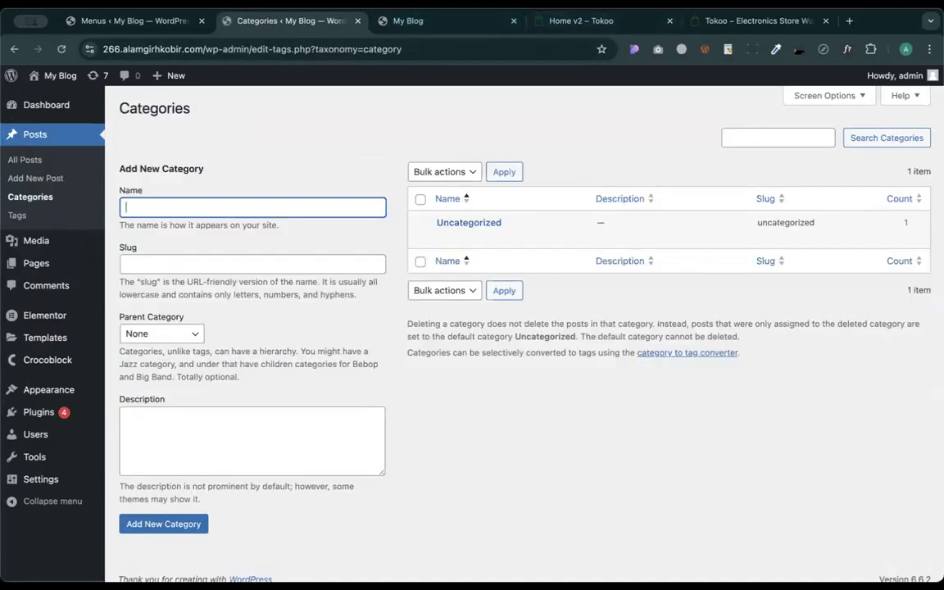
left_click(557, 19)
mouse_move(229, 146)
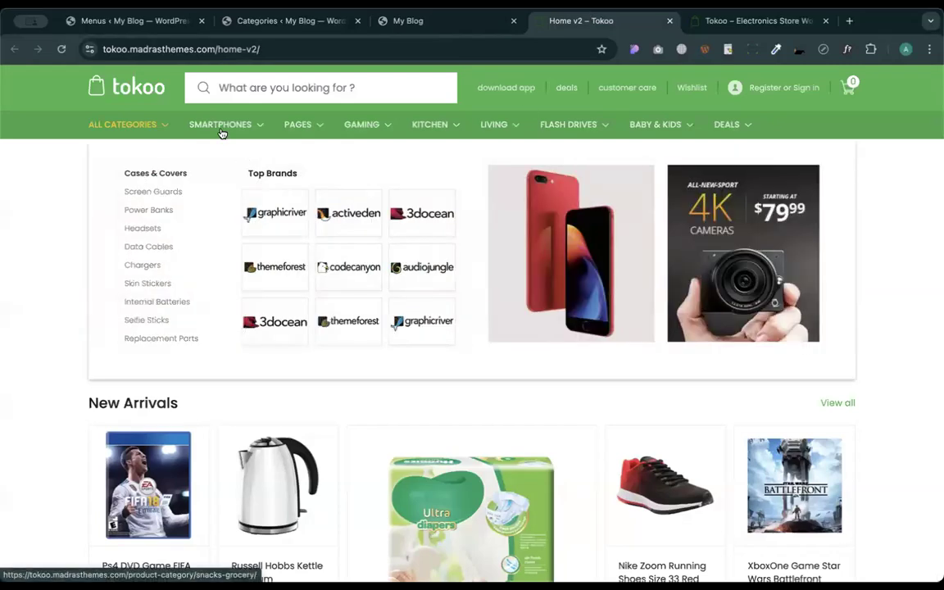
right_click(221, 127)
left_click(242, 239)
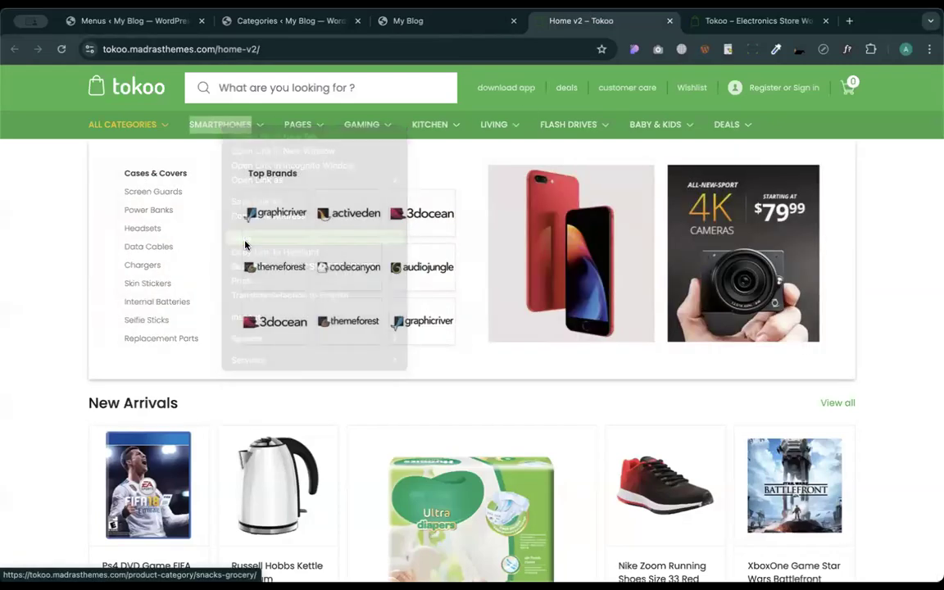
left_click(248, 25)
key("super+v")
key("Return")
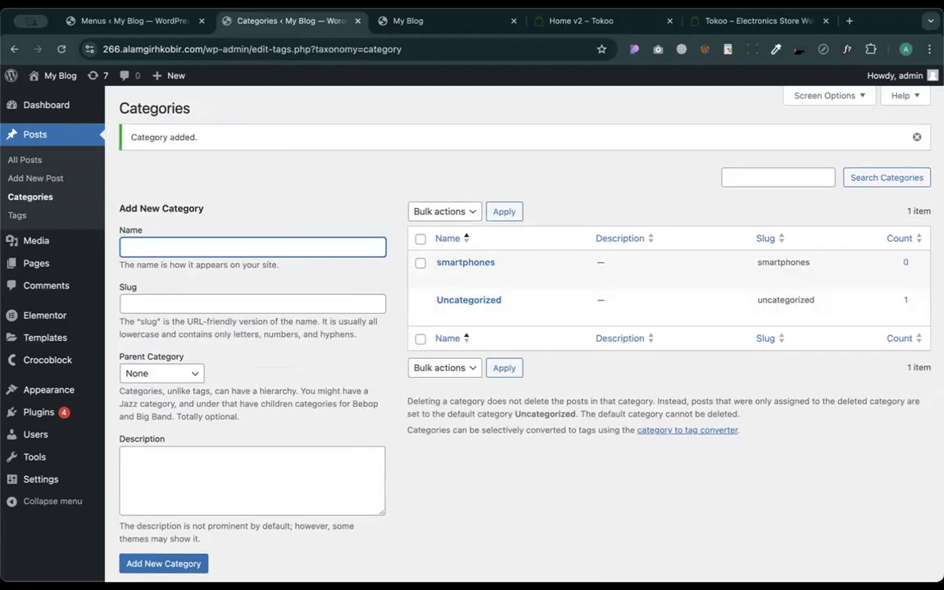
- Add a 'Pages' category using the label copied from the Tokoo menu
left_click(537, 18)
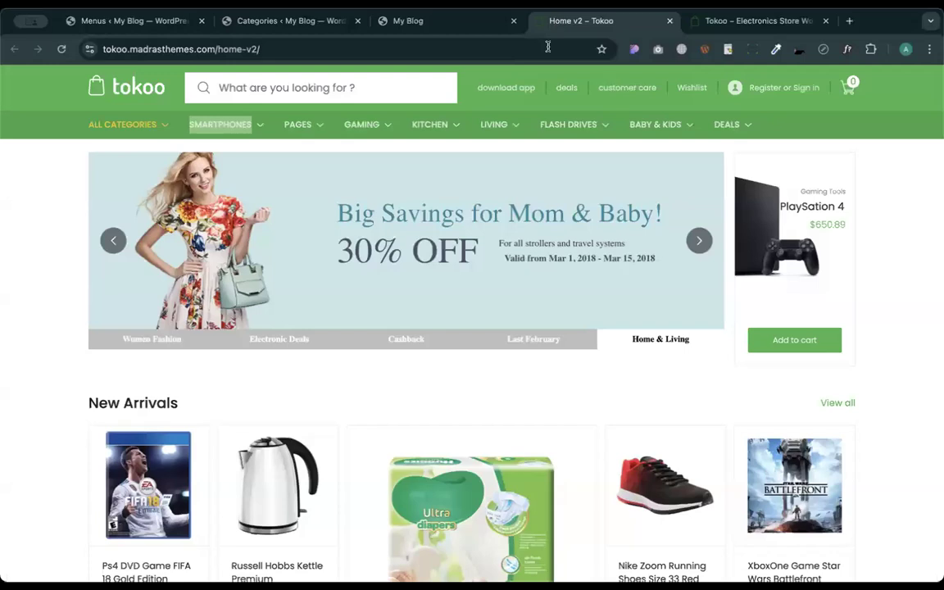
double_click(297, 125)
right_click(298, 125)
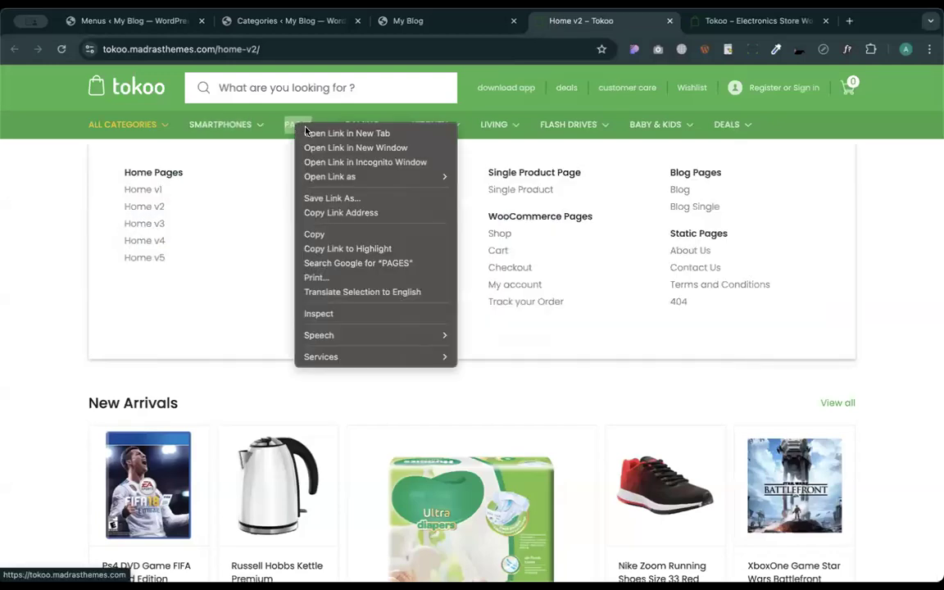
left_click(352, 234)
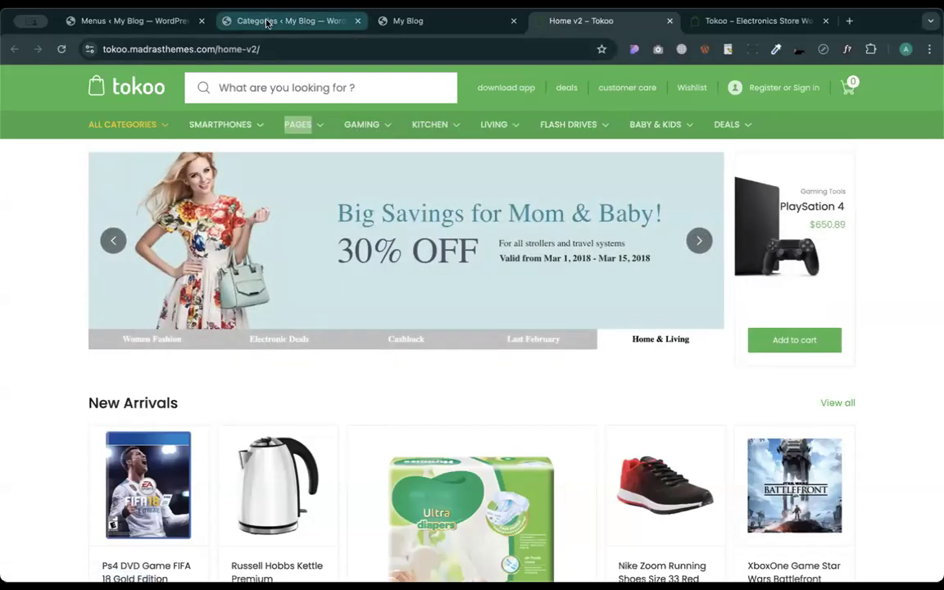
left_click(268, 24)
key("ctrl+v")
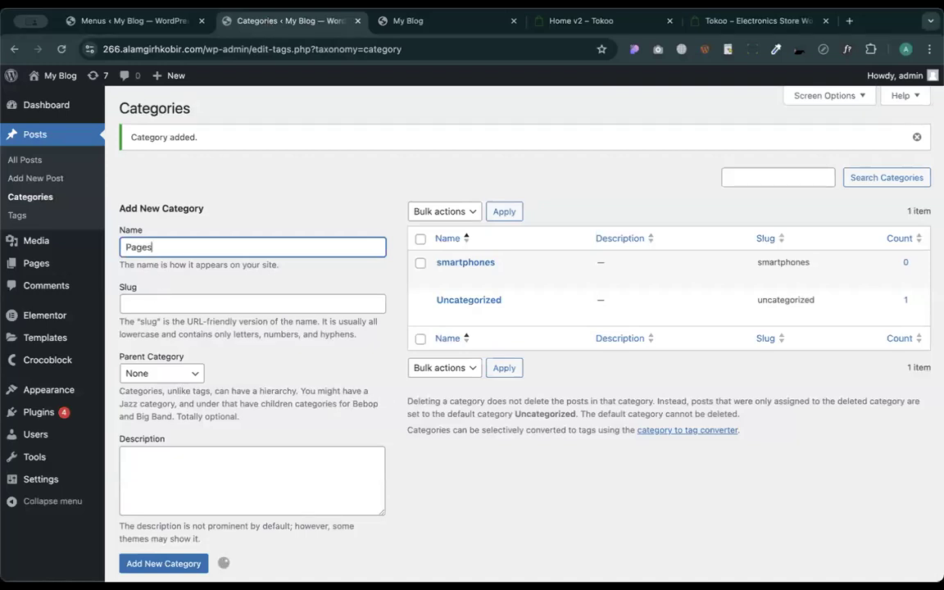
key("Return")
- Add a 'gaming' category using the label copied from the Tokoo menu
left_click(608, 34)
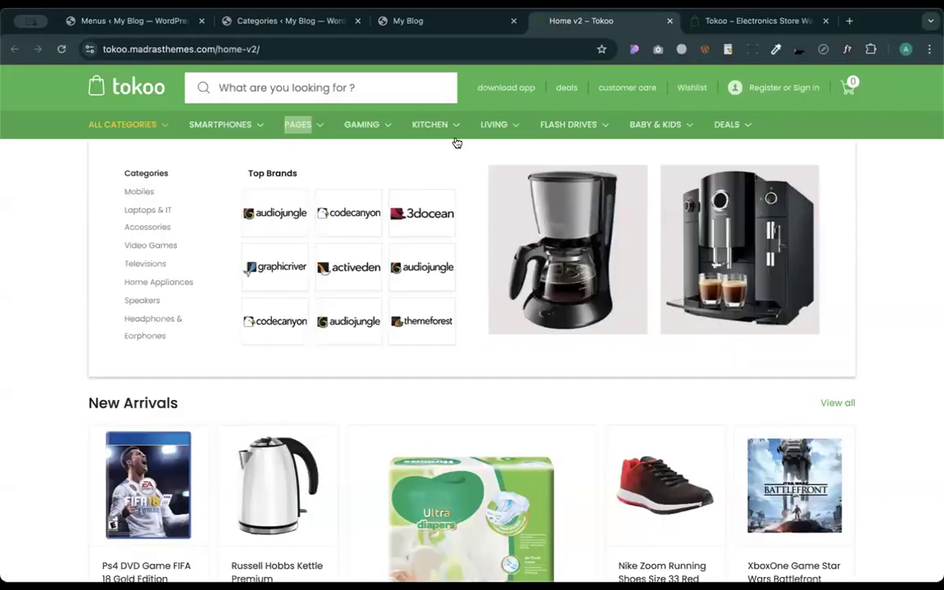
right_click(365, 126)
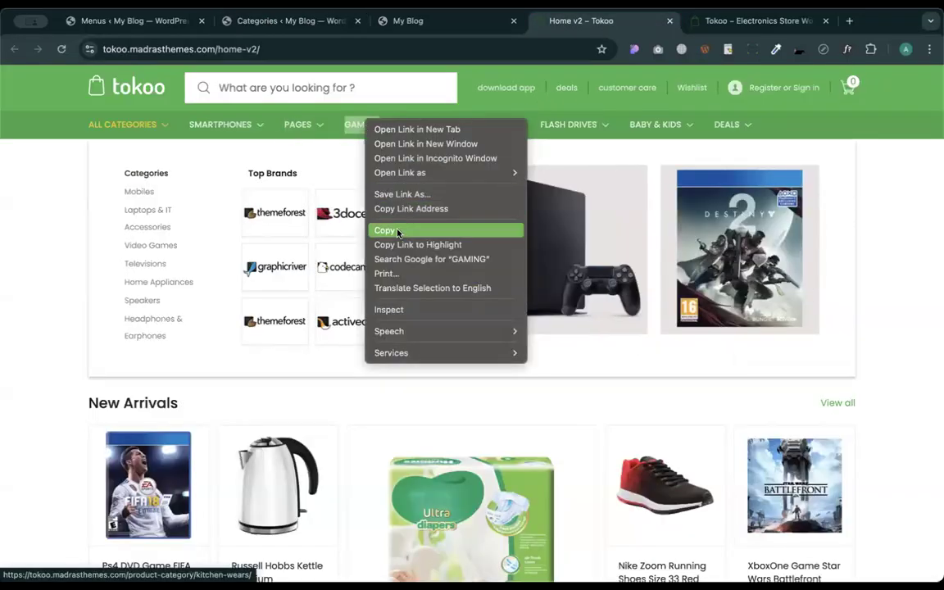
left_click(395, 230)
left_click(262, 20)
key("ctrl+v")
key("Return")
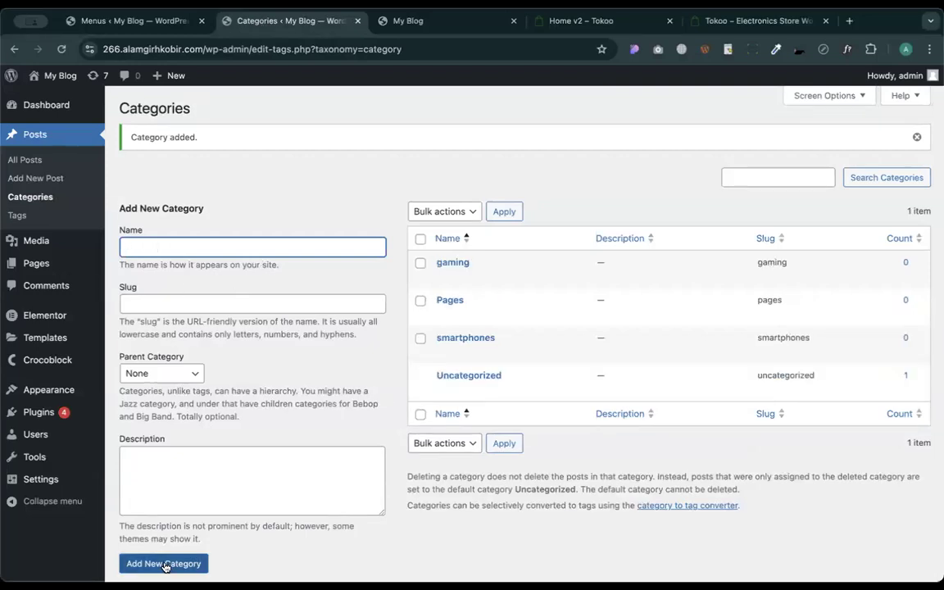
- Add 'kitchen' and 'living' categories by copying the Tokoo menu labels into the Name field
left_click(580, 20)
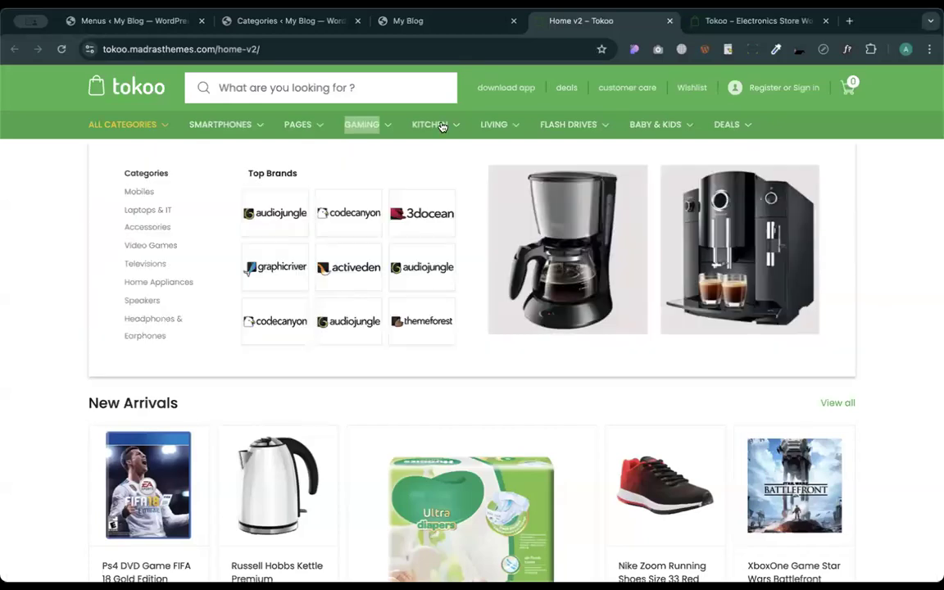
double_click(441, 126)
right_click(441, 126)
left_click(454, 228)
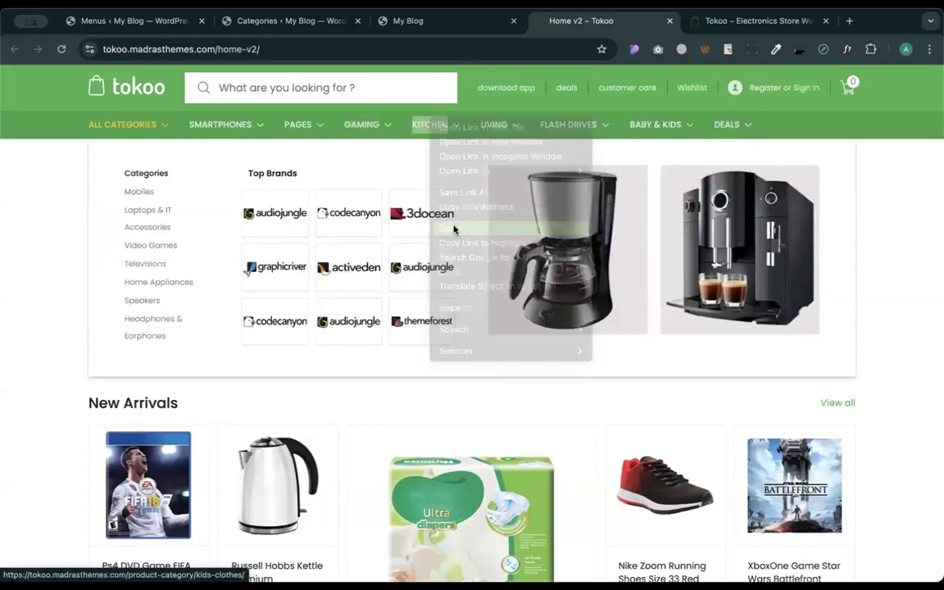
left_click(233, 20)
key("super+v")
left_click(568, 18)
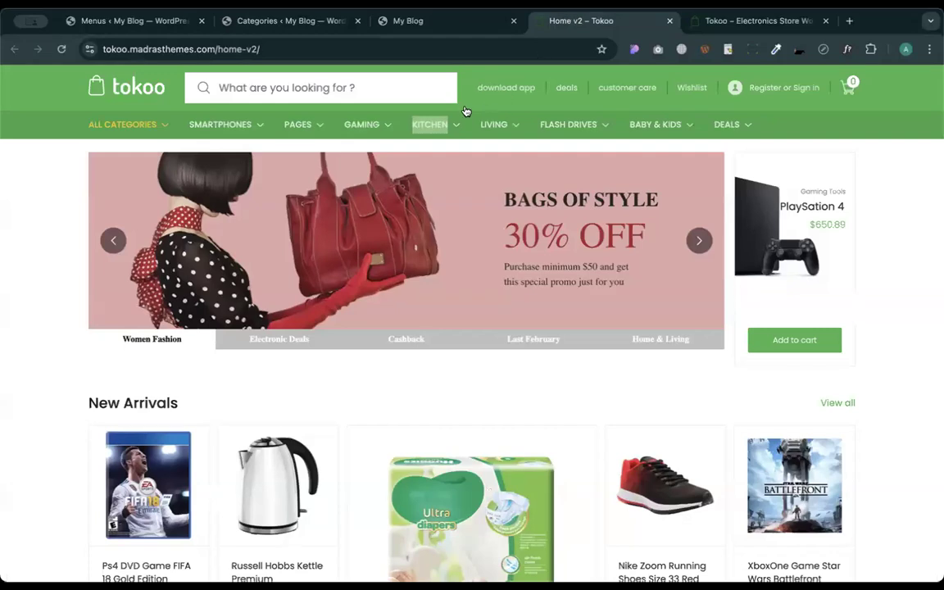
double_click(494, 125)
right_click(495, 119)
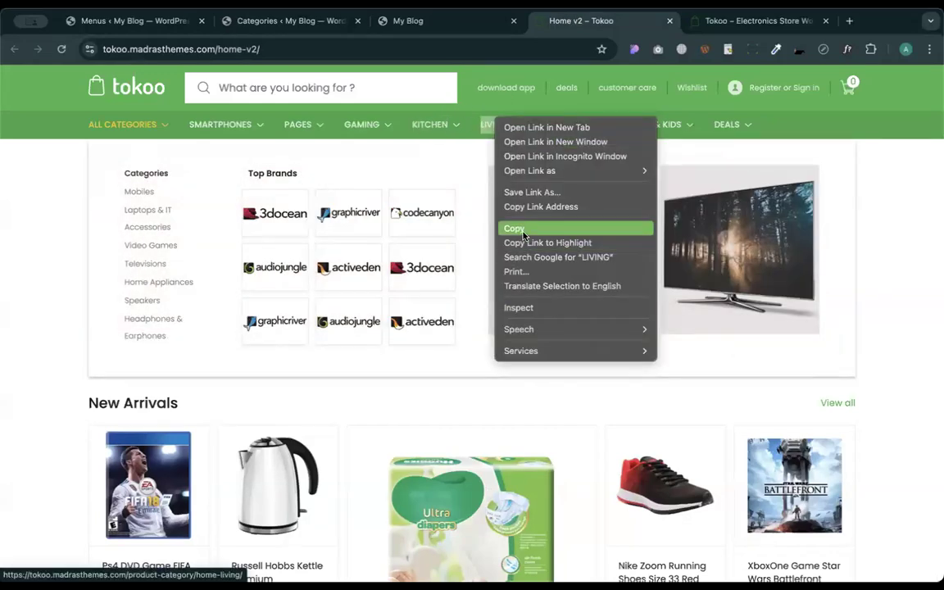
left_click(524, 236)
left_click(284, 20)
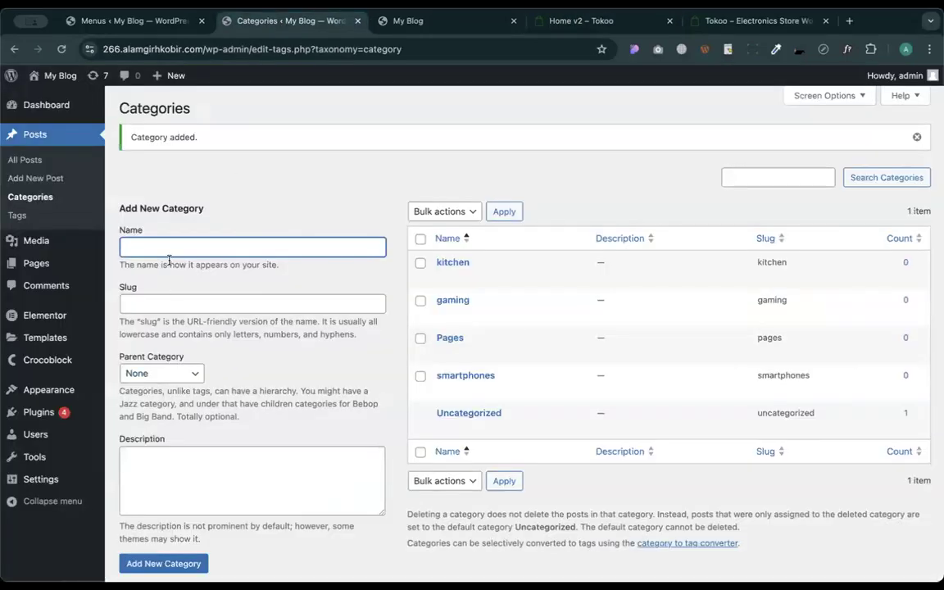
key("super+v")
key("Return")
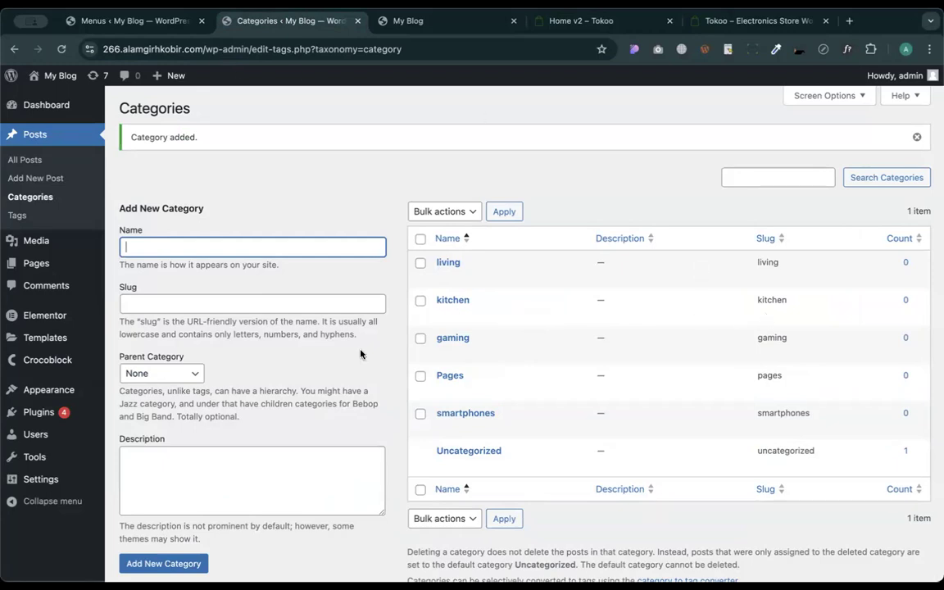
- Add 'flash drives' and 'baby & kids' categories copied from the Tokoo menu labels
left_click(566, 21)
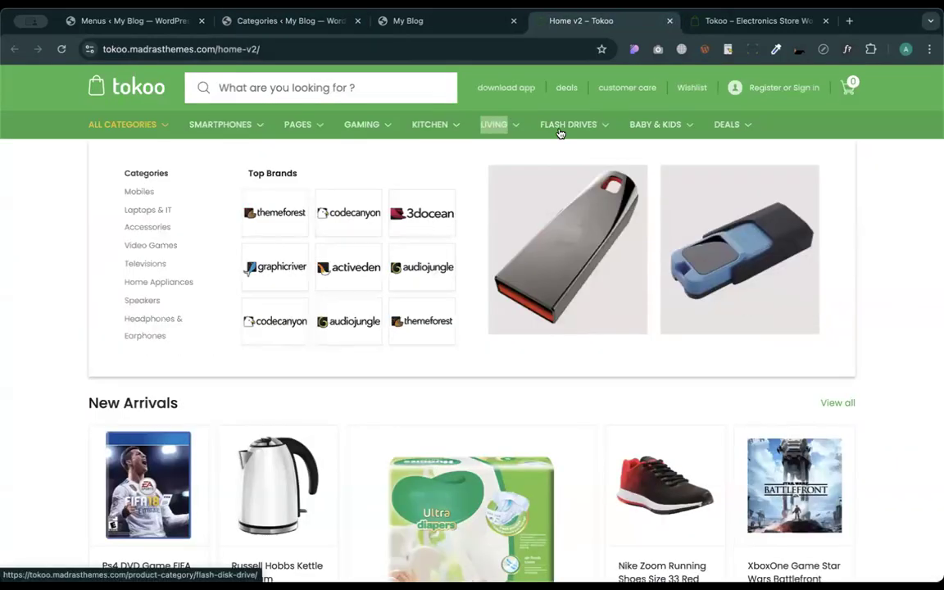
right_click(559, 133)
left_click(598, 236)
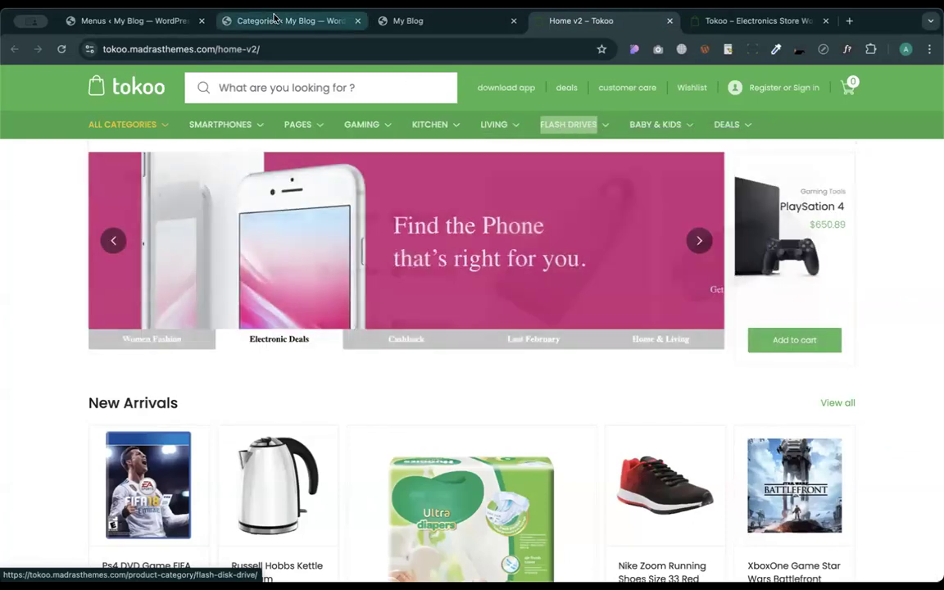
left_click(274, 20)
key("super+v")
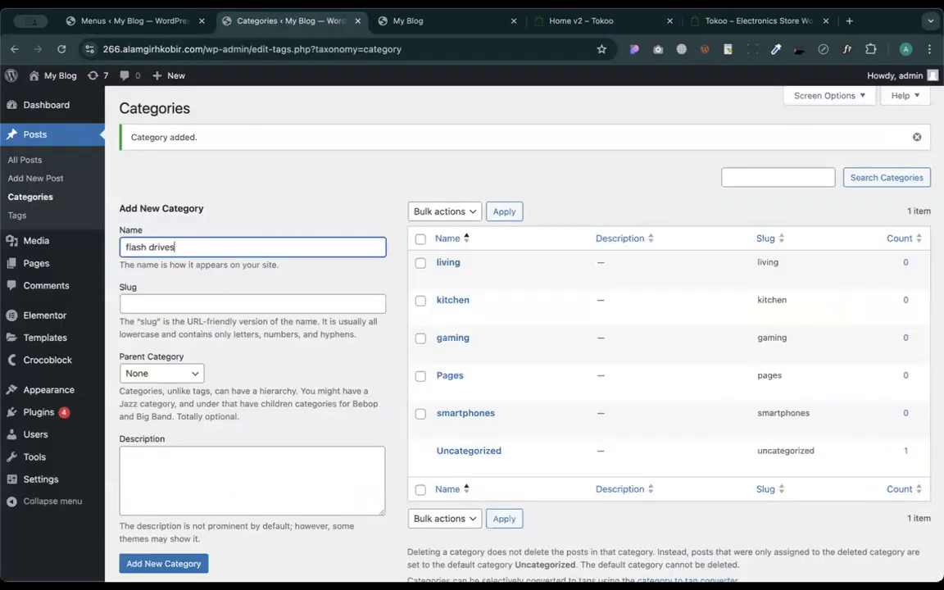
left_click(575, 23)
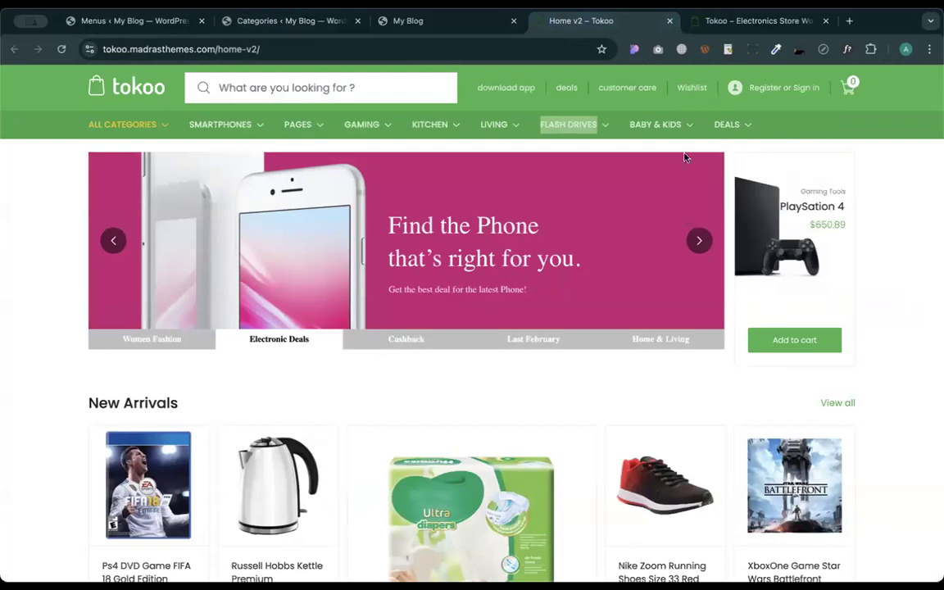
right_click(657, 126)
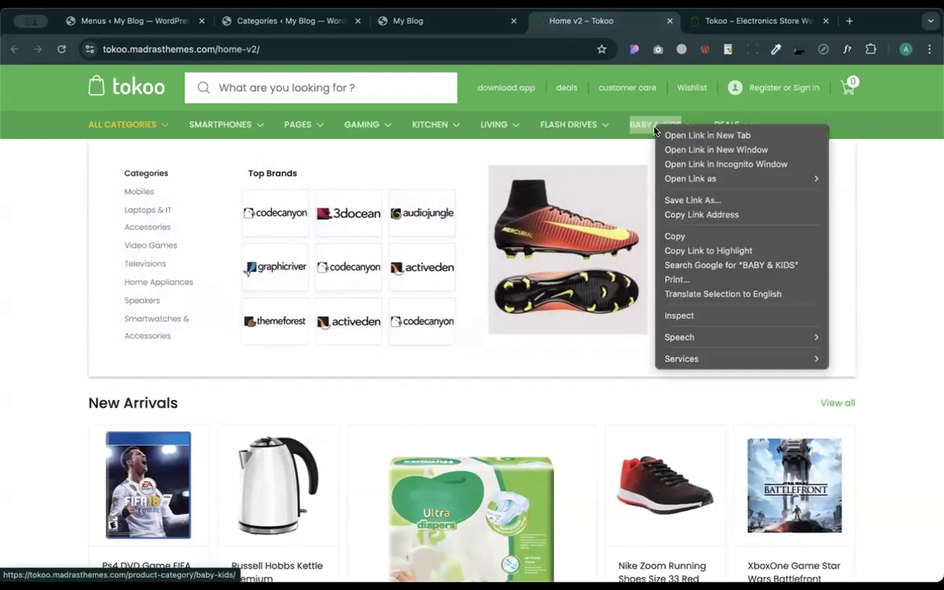
left_click(682, 236)
left_click(265, 23)
key("super+v")
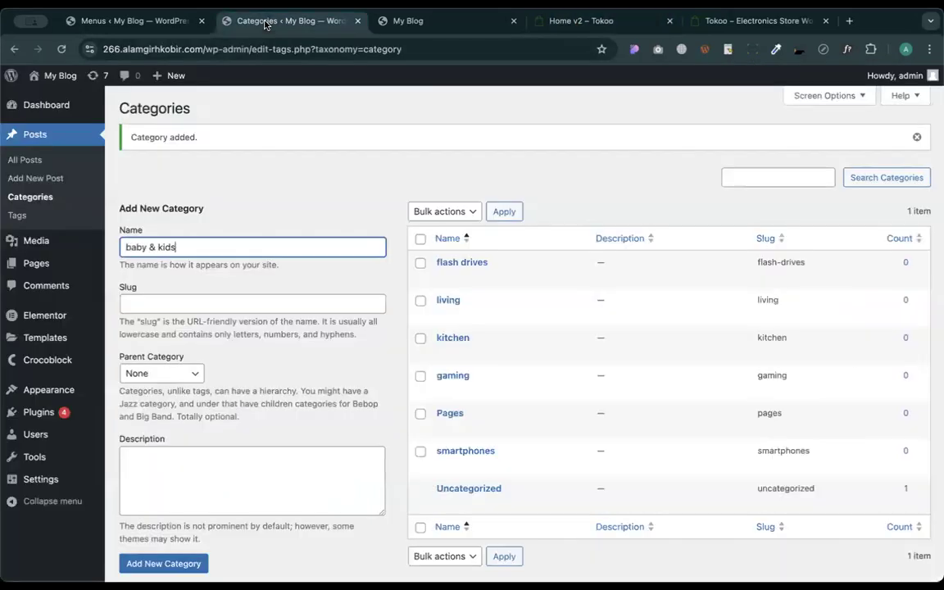
key("Return")
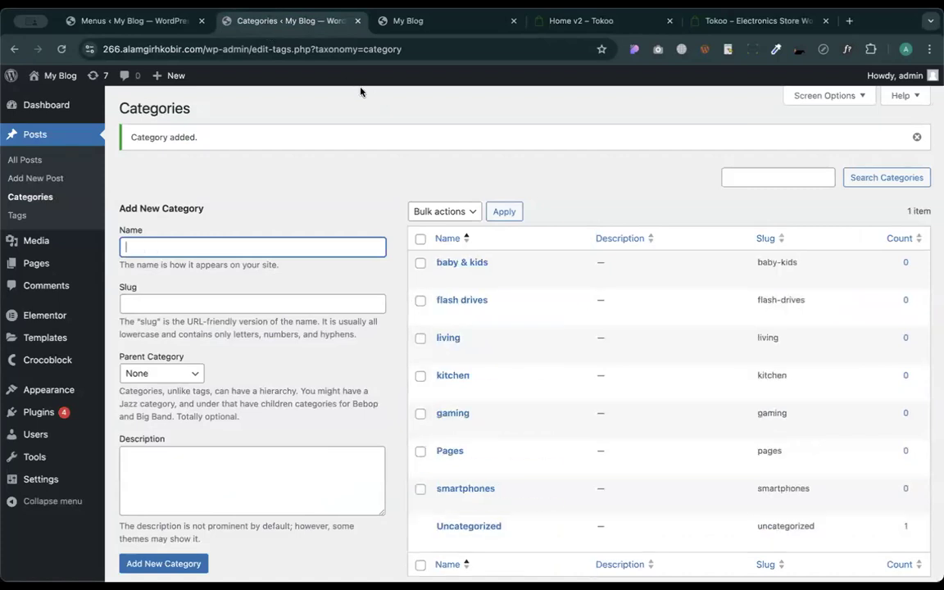
scroll(458, 164, "down", 2)
scroll(497, 180, "up", 3)
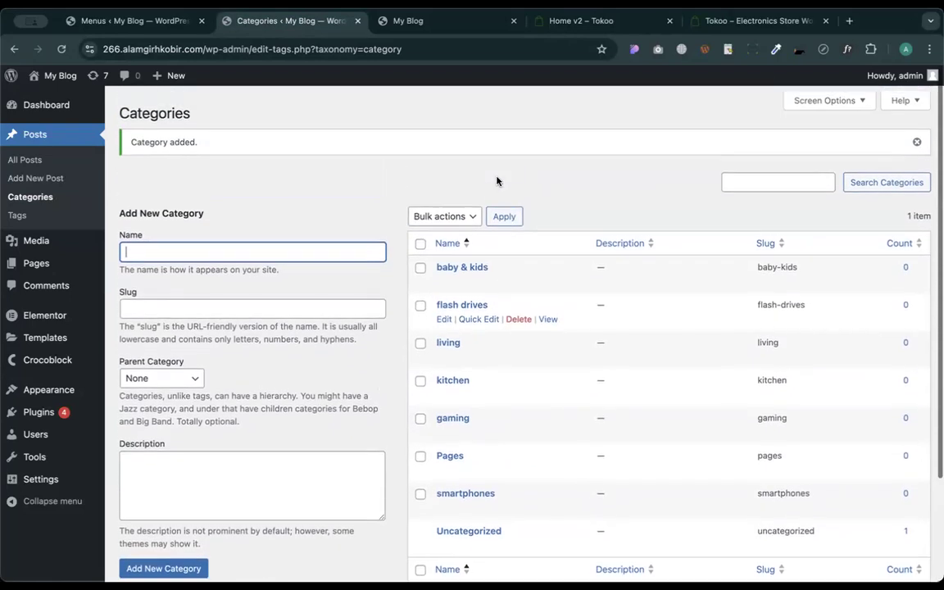
scroll(497, 181, "down", 3)
- Leave the Categories page and open Appearance > Menus to reach the Mega menu
scroll(497, 180, "up", 3)
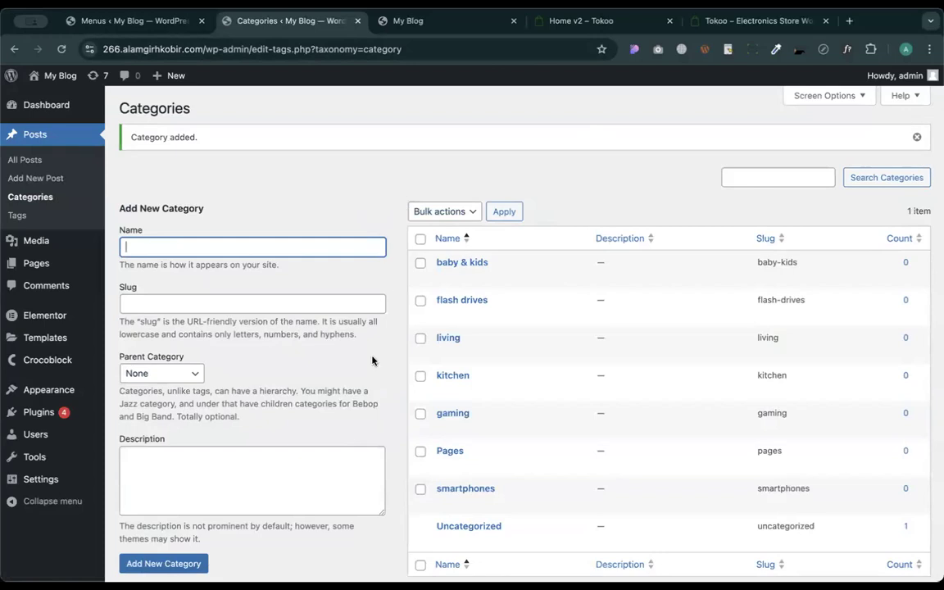
scroll(344, 288, "down", 2)
scroll(344, 286, "down", 1)
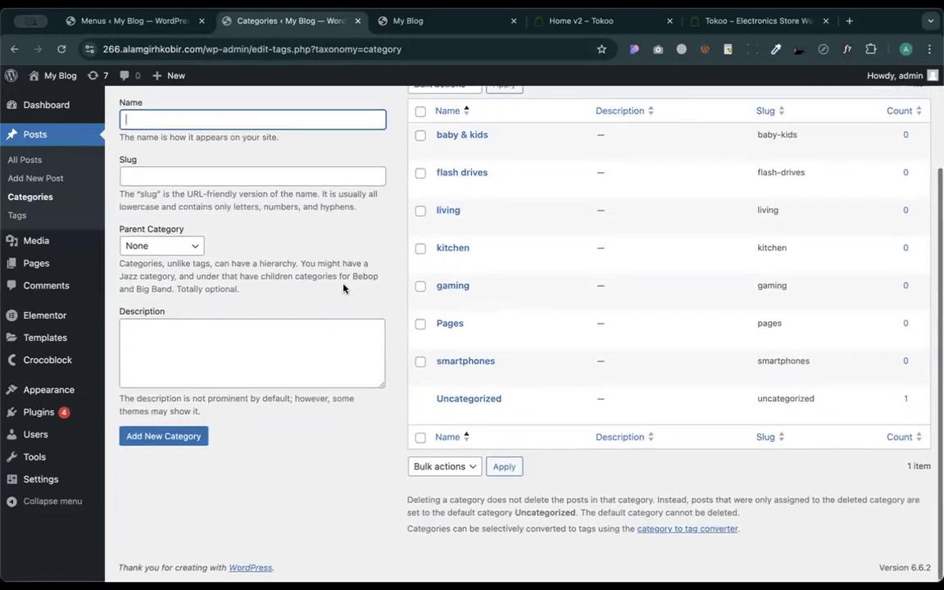
mouse_move(49, 390)
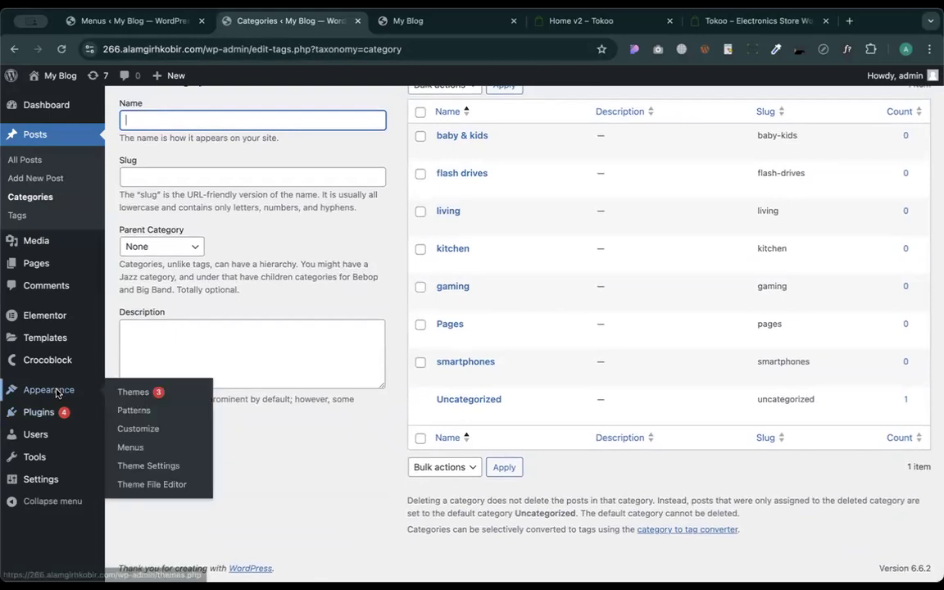
left_click(137, 448)
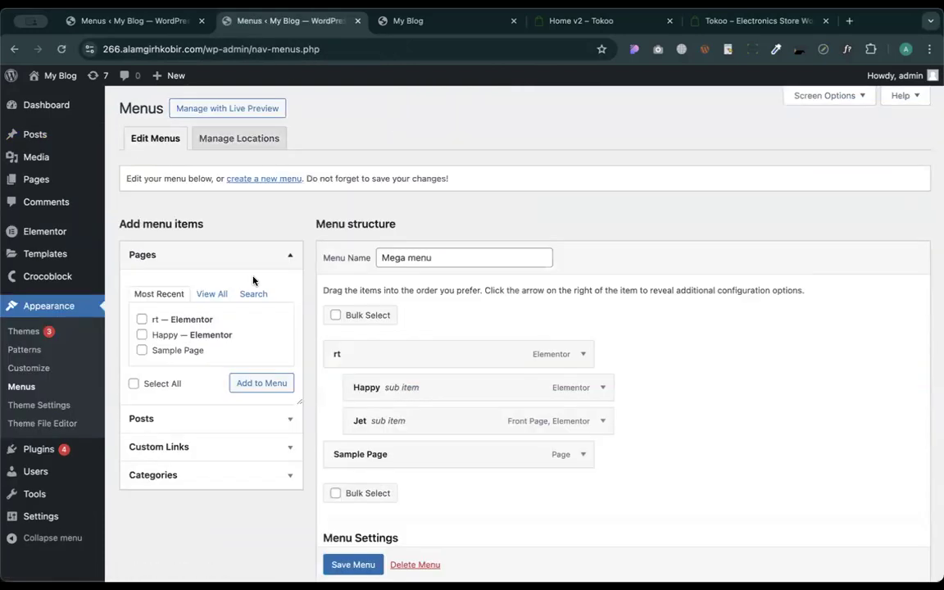
- Add the smartphones, Pages and living categories to the Mega menu
left_click(152, 475)
scroll(181, 461, "down", 2)
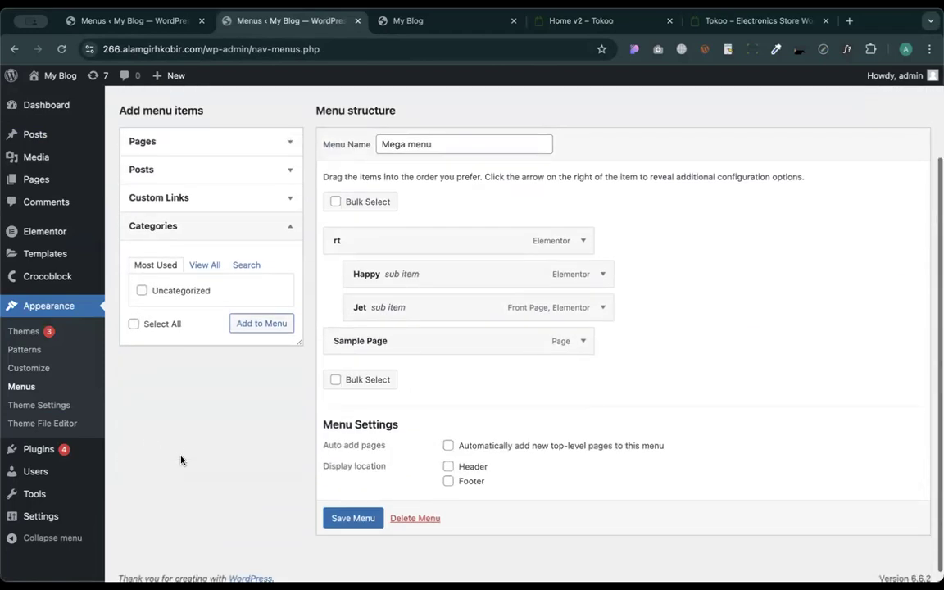
left_click(204, 264)
scroll(214, 348, "down", 1)
left_click(189, 373)
left_click(243, 423)
left_click(142, 358)
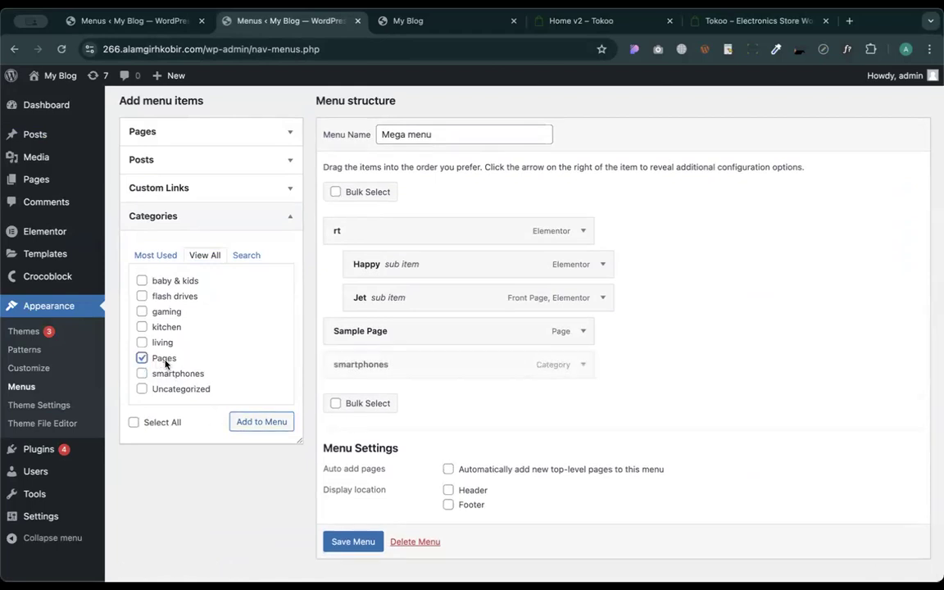
left_click(250, 428)
left_click(163, 345)
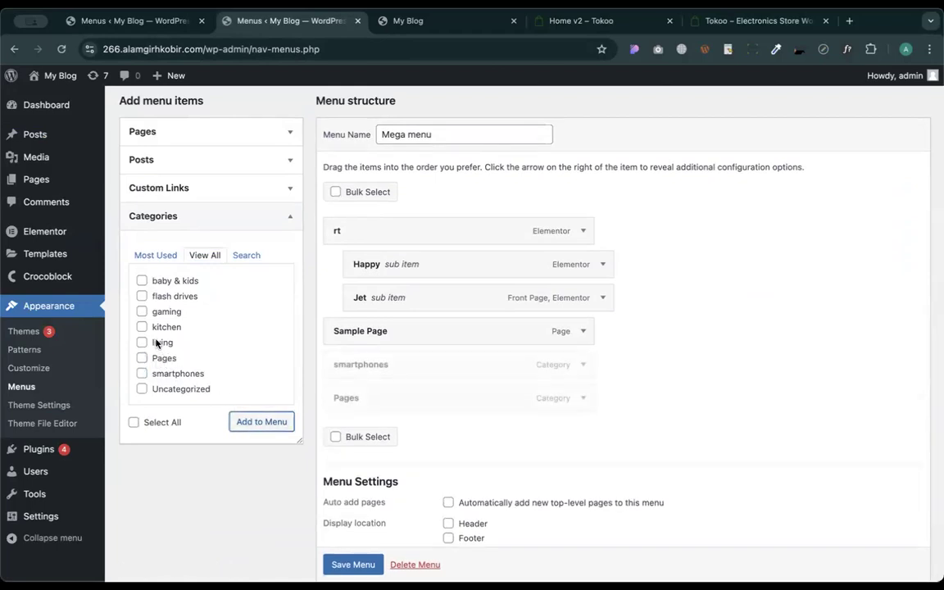
left_click(253, 421)
- Add the kitchen, gaming, flash drives and baby & kids categories, then save the menu
left_click(163, 328)
left_click(259, 422)
left_click(172, 312)
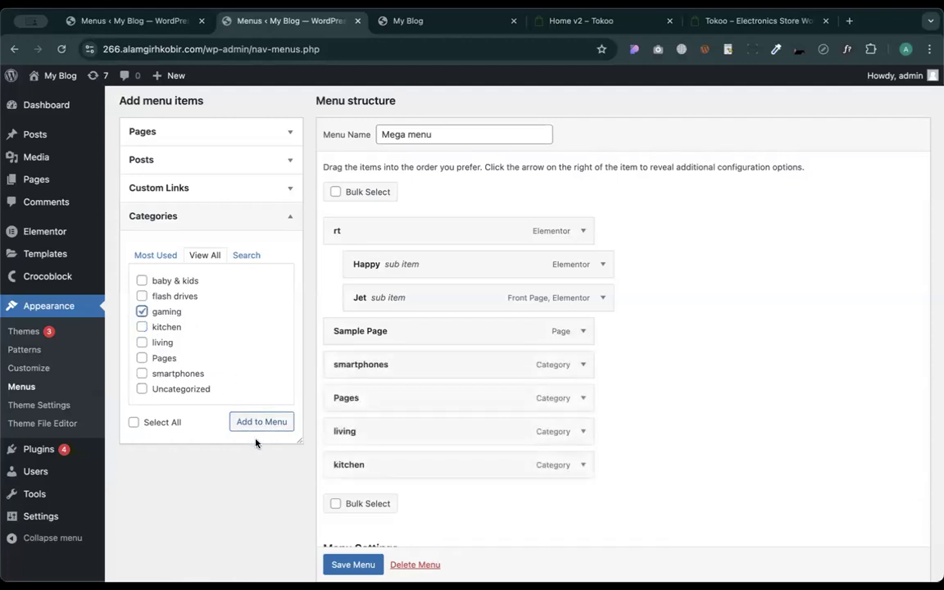
left_click(251, 425)
left_click(156, 296)
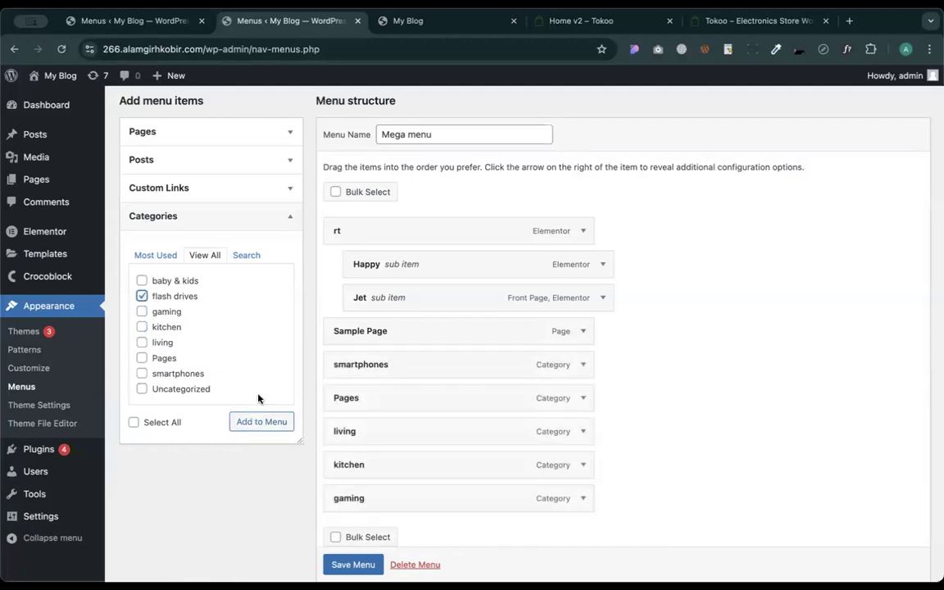
left_click(259, 425)
left_click(143, 281)
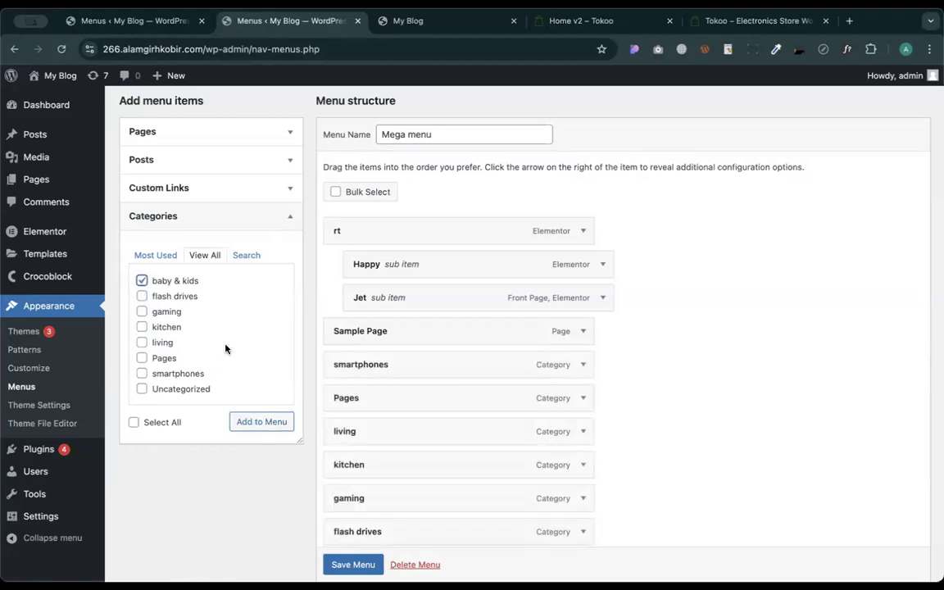
left_click(269, 422)
scroll(716, 419, "down", 3)
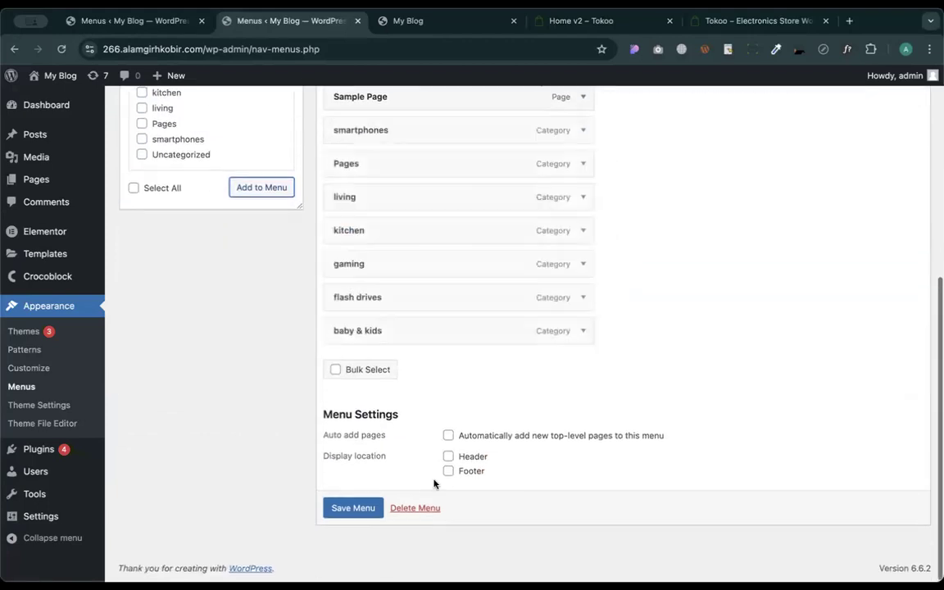
left_click(345, 509)
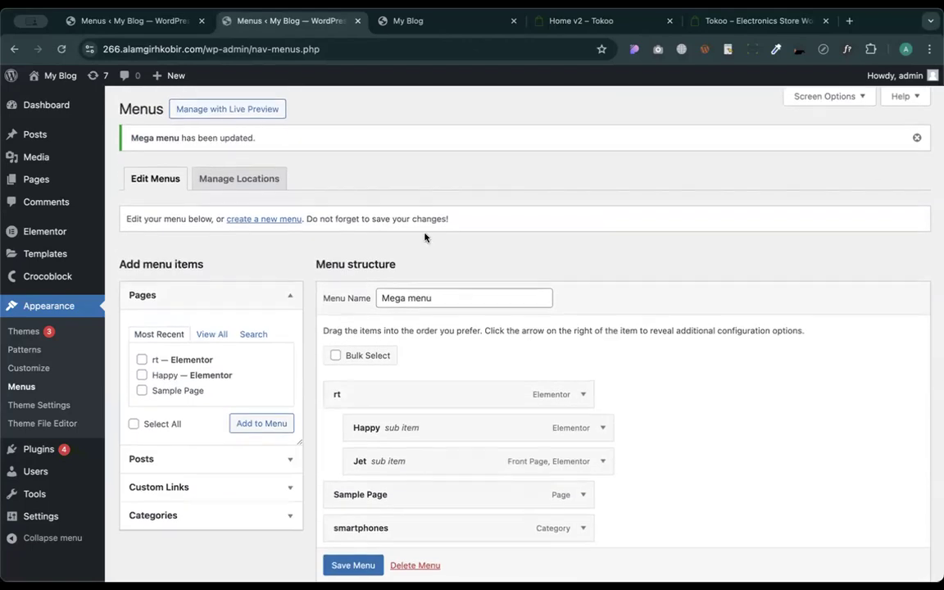
- Remove the rt, Happy and Jet items from the Mega menu
scroll(472, 501, "down", 3)
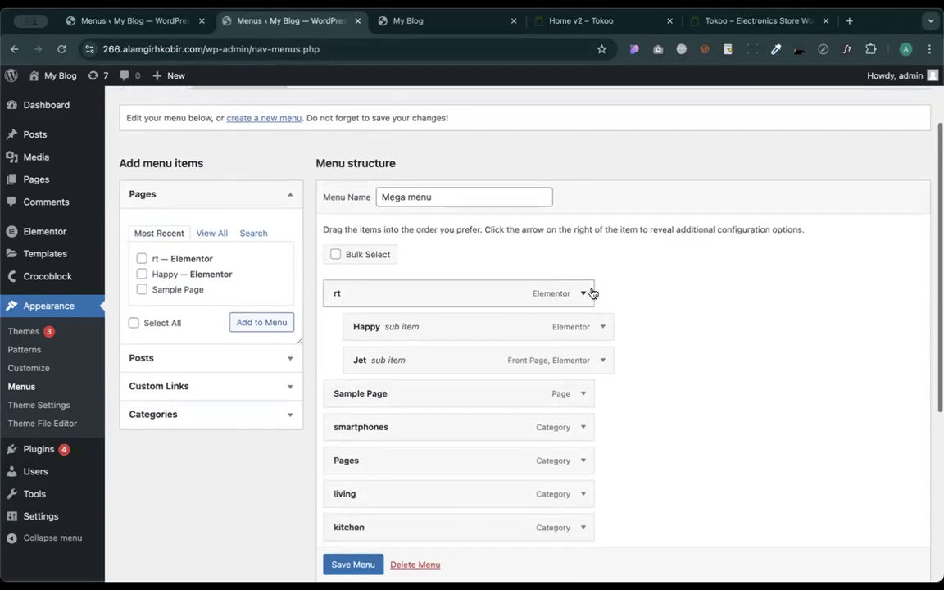
left_click(585, 293)
left_click(340, 413)
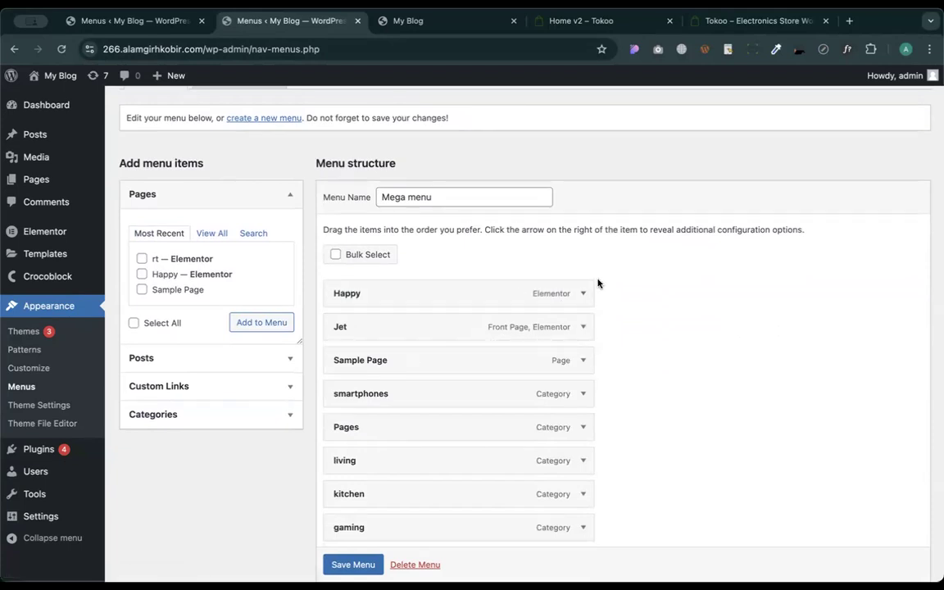
left_click(587, 294)
left_click(344, 413)
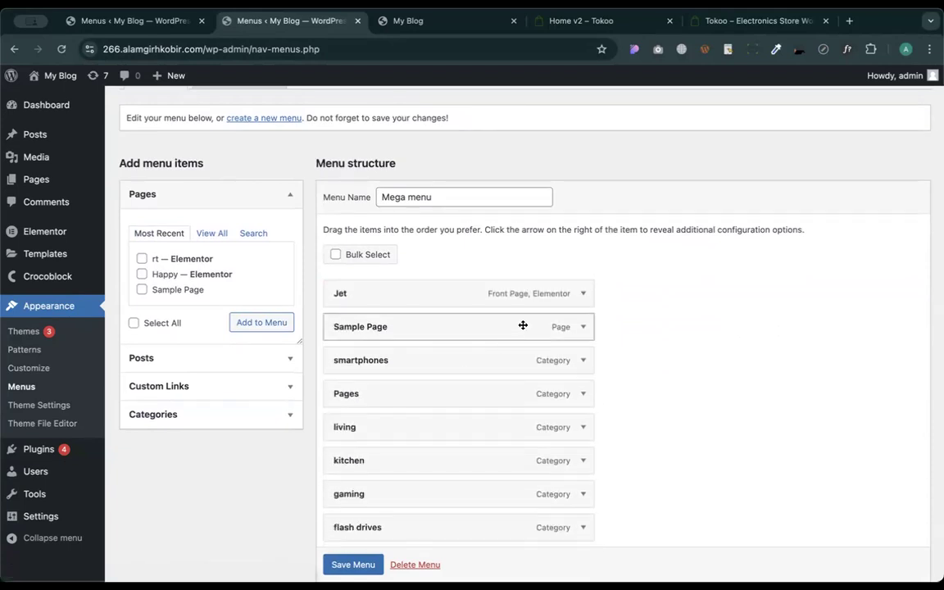
left_click(582, 295)
left_click(346, 413)
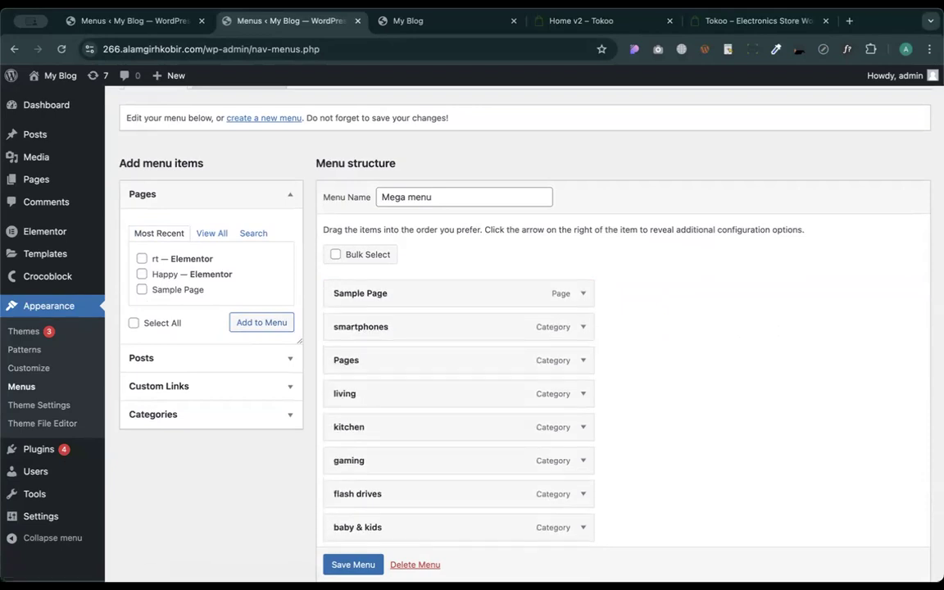
left_click(588, 21)
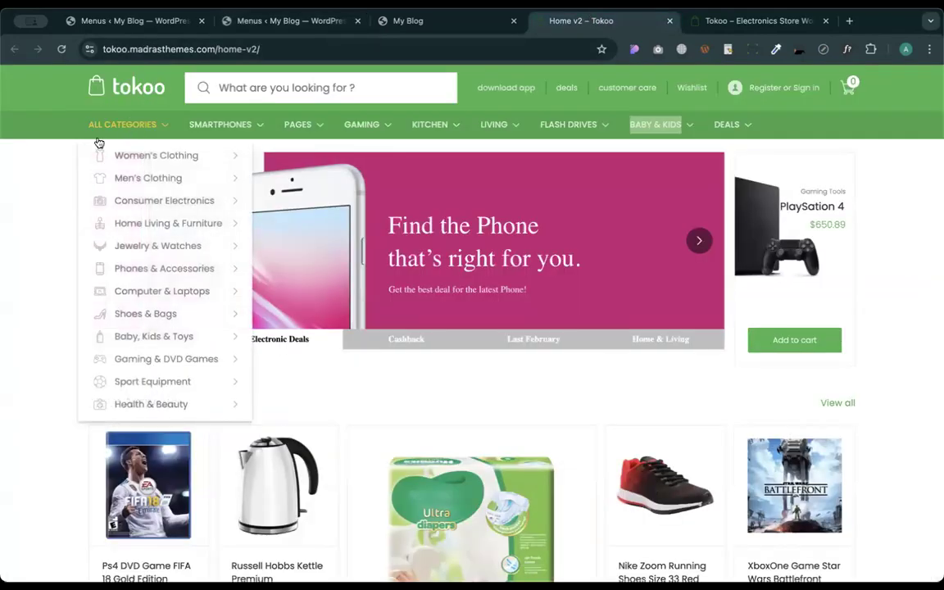
- Preview the Tokoo demo's ALL CATEGORIES mega menus, then return to the WordPress Menus tab
mouse_move(117, 125)
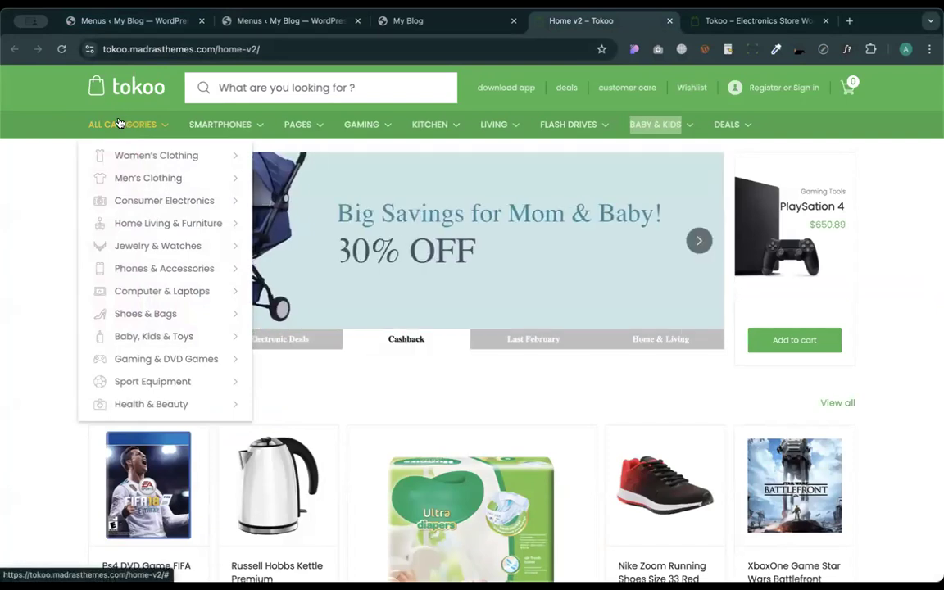
mouse_move(161, 162)
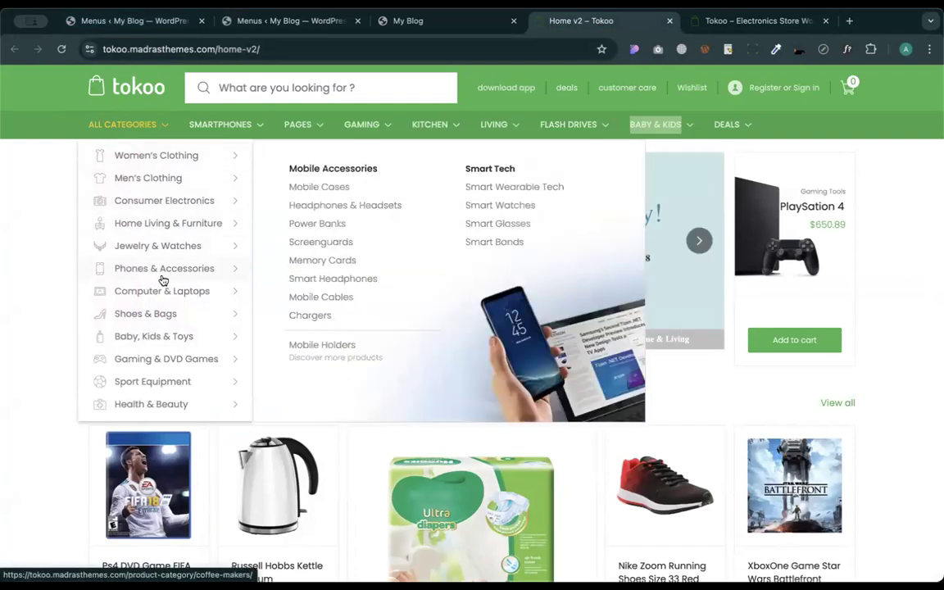
mouse_move(198, 131)
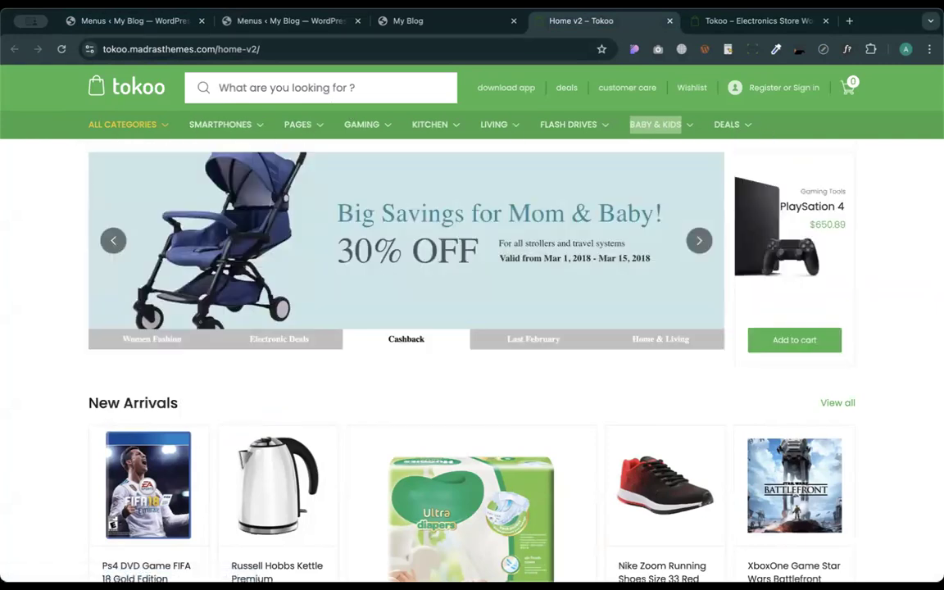
left_click(135, 20)
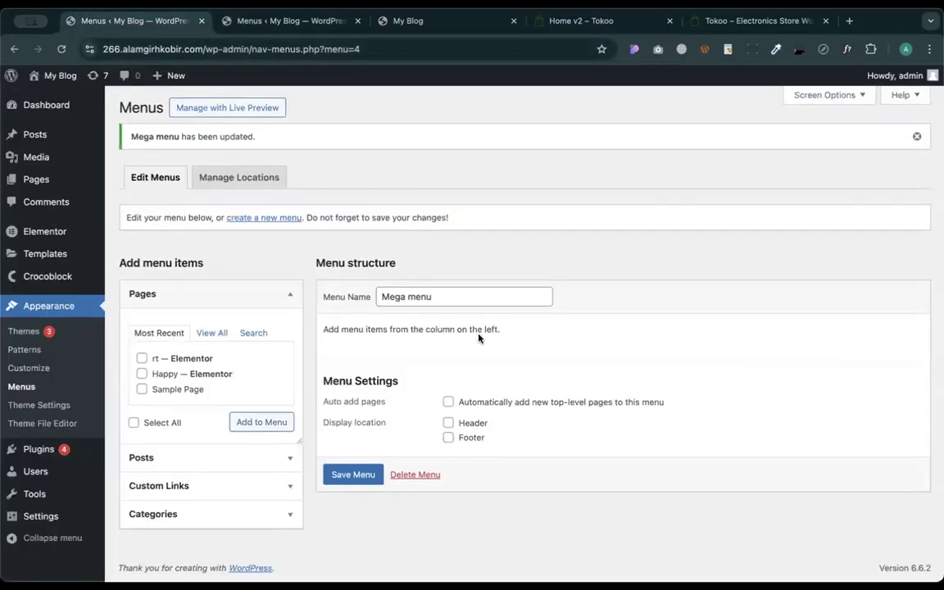
- Close the outdated duplicate Menus tab without saving, then save the Mega menu
left_click(251, 28)
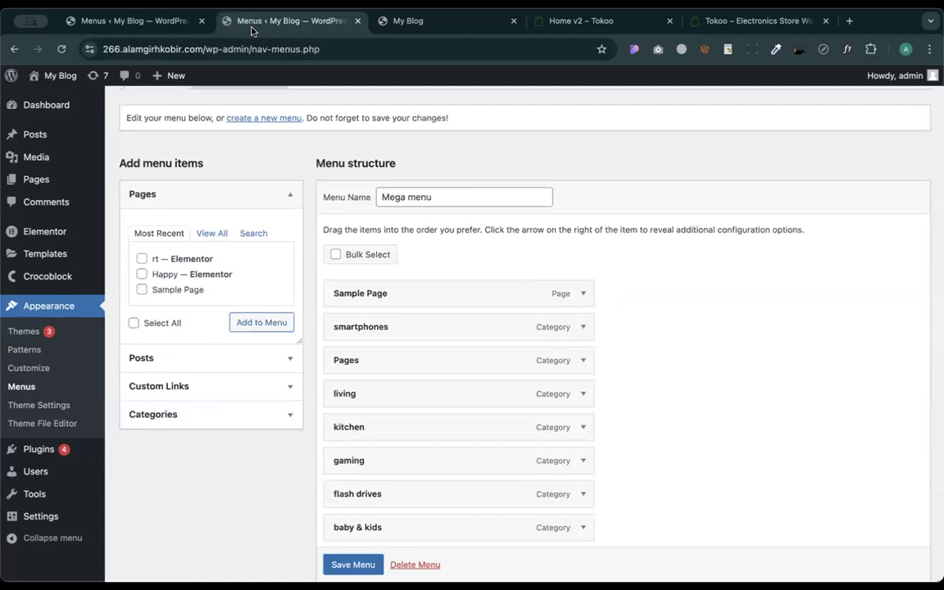
left_click(202, 21)
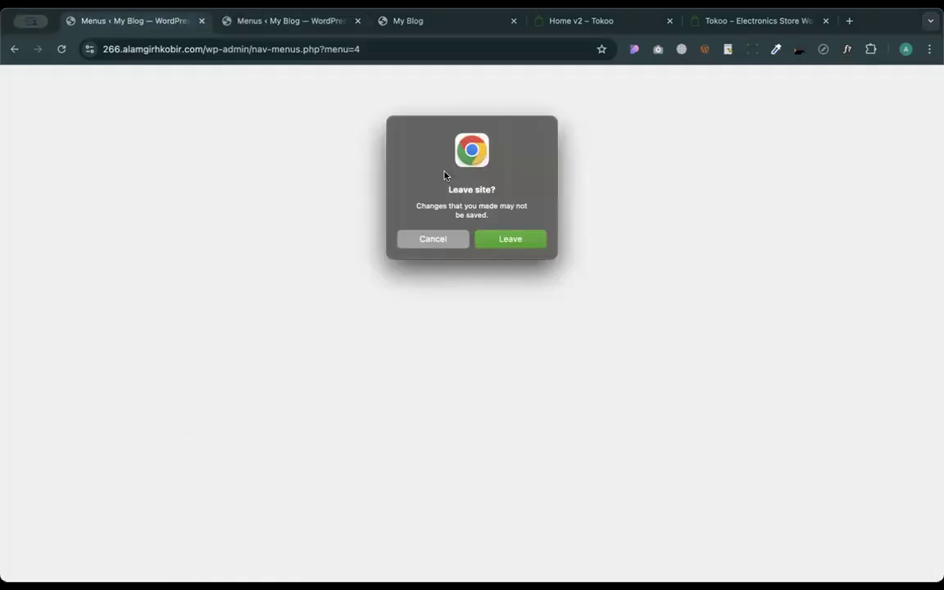
left_click(508, 238)
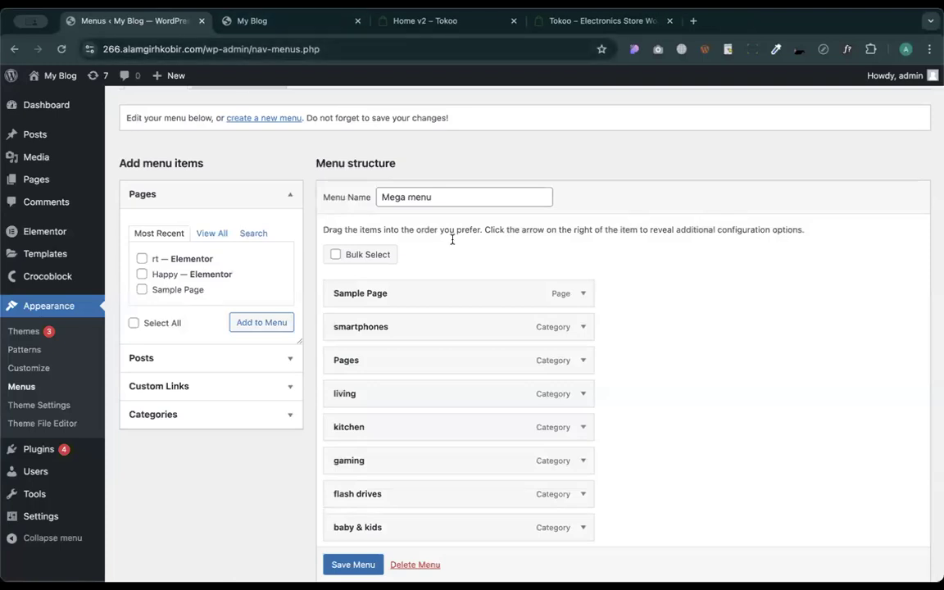
scroll(564, 396, "down", 3)
left_click(348, 565)
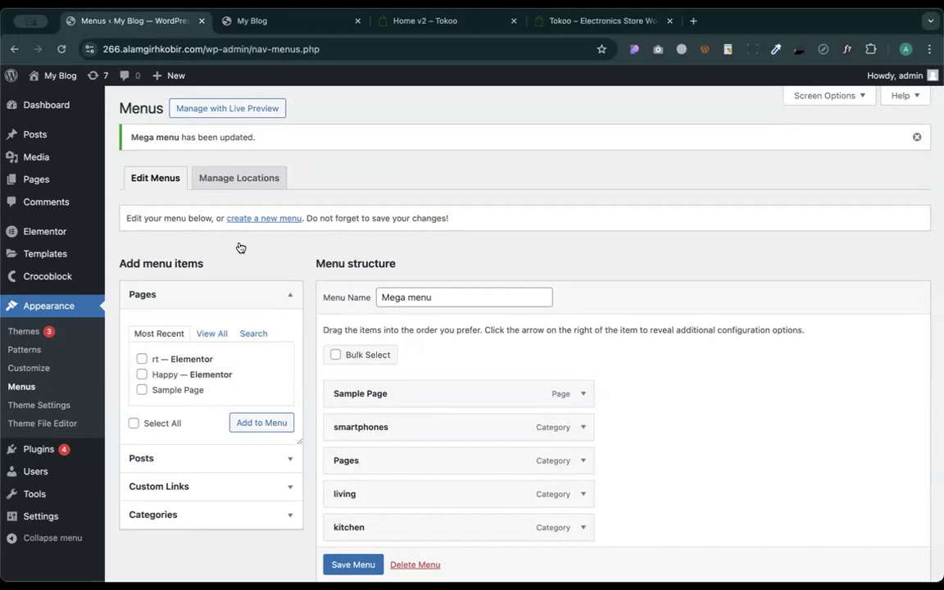
- Remove Sample Page from the Mega menu and save the change
left_click(583, 393)
scroll(581, 391, "down", 3)
left_click(344, 328)
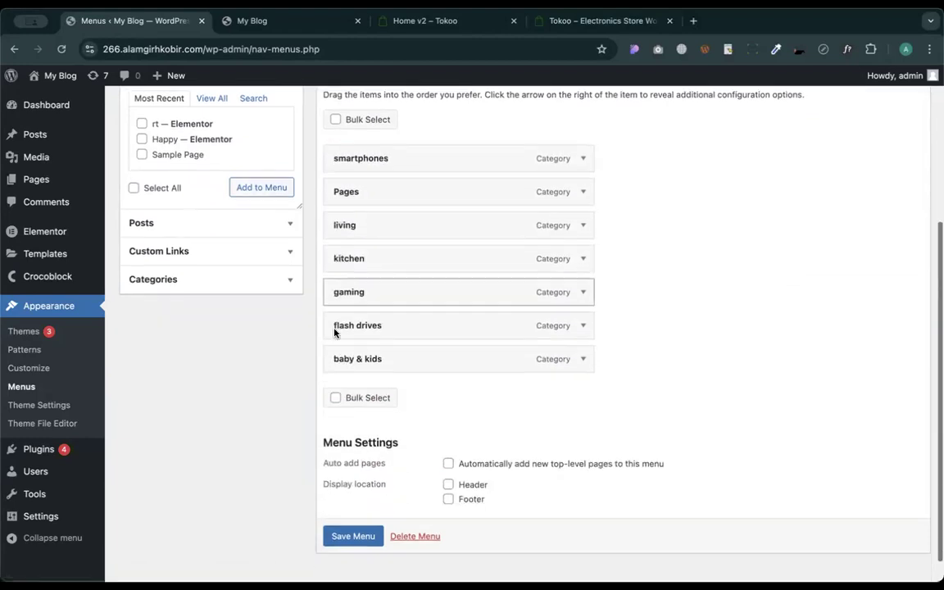
left_click(340, 529)
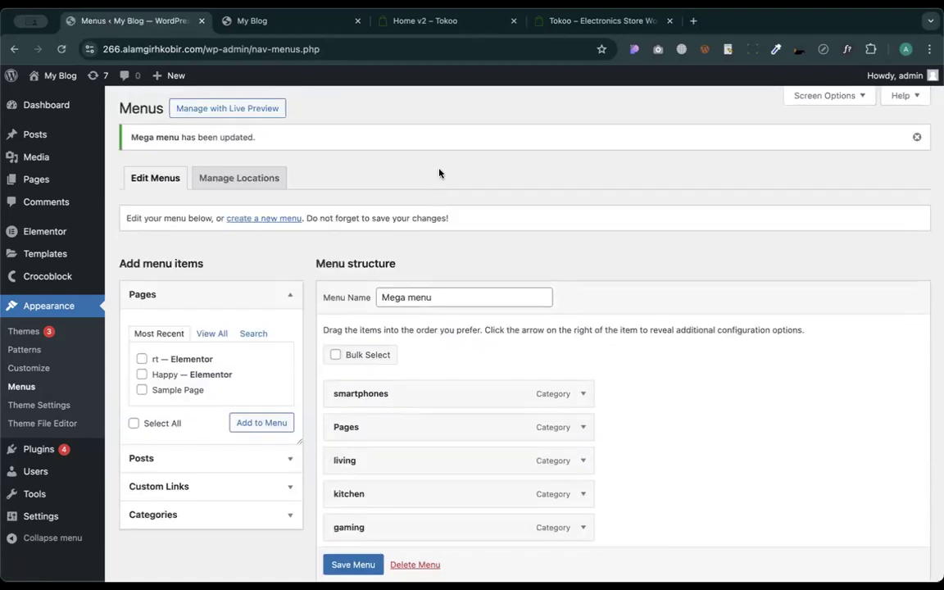
scroll(440, 173, "down", 4)
- Install and activate JetMenu from Crocoblock > Update & Installation, then reopen Appearance > Menus
mouse_move(38, 276)
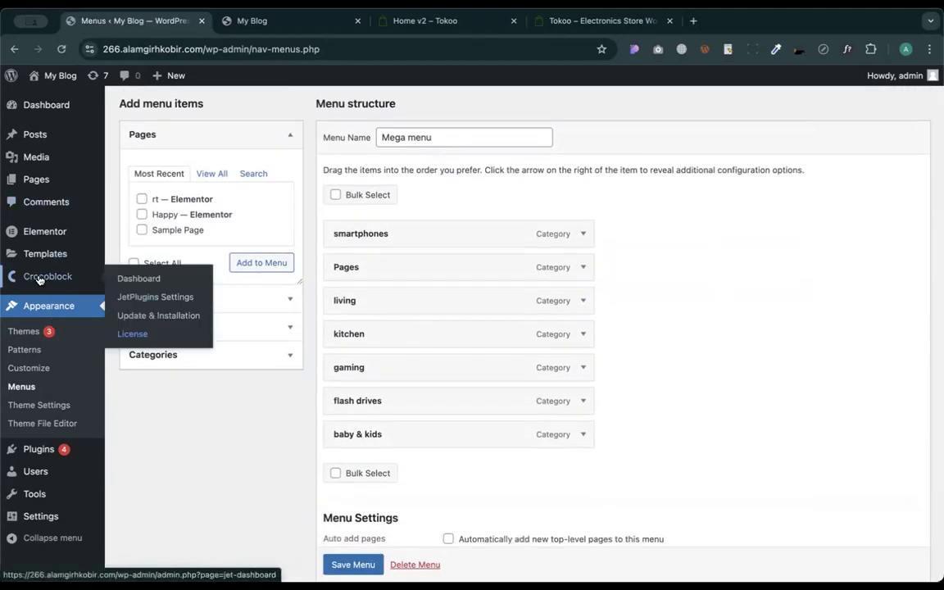
left_click(100, 315)
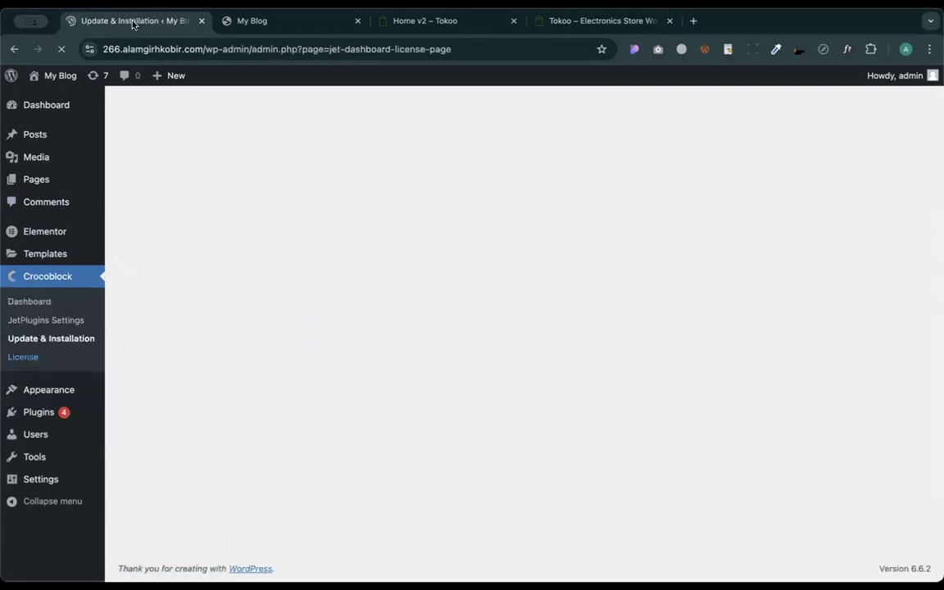
scroll(443, 309, "down", 5)
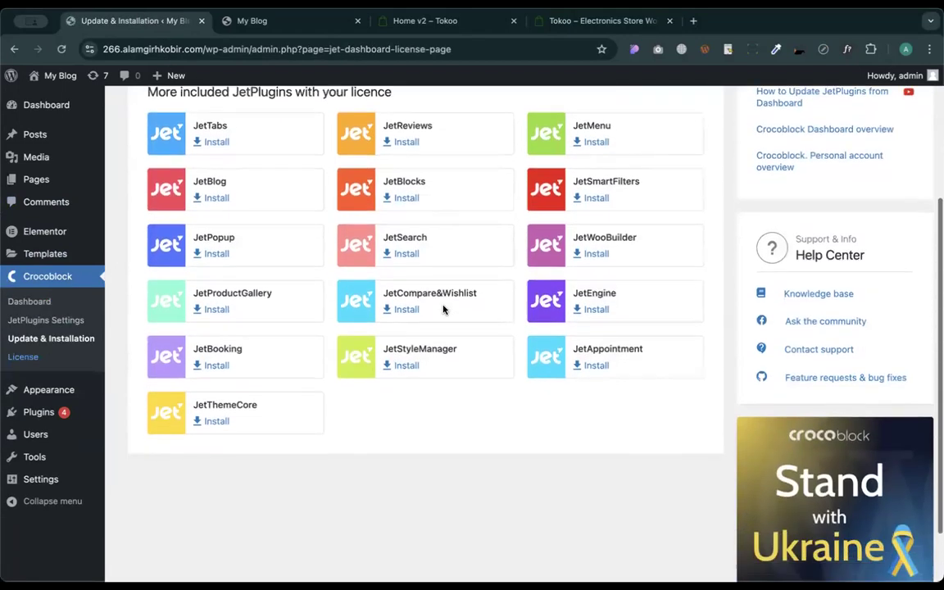
scroll(517, 307, "up", 2)
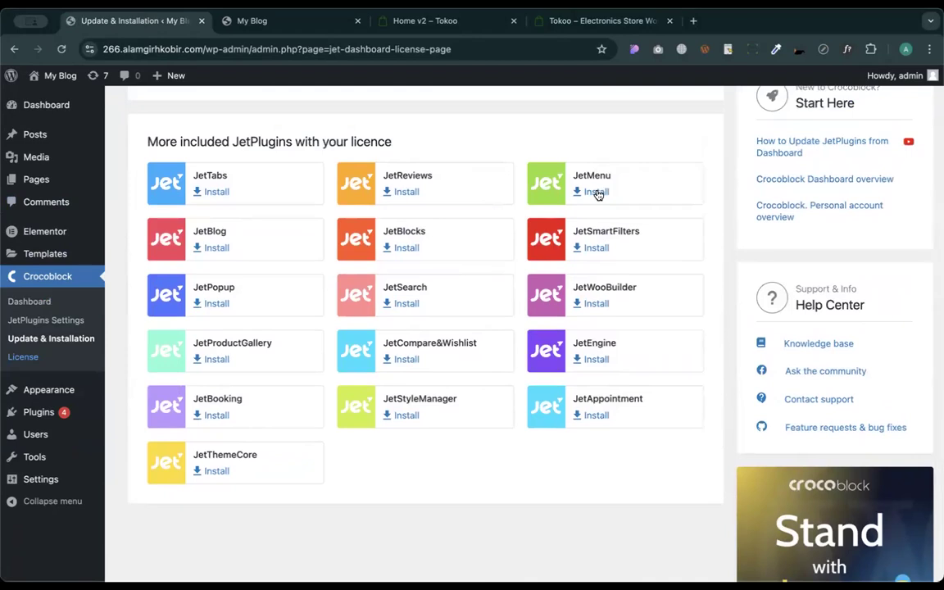
left_click(594, 193)
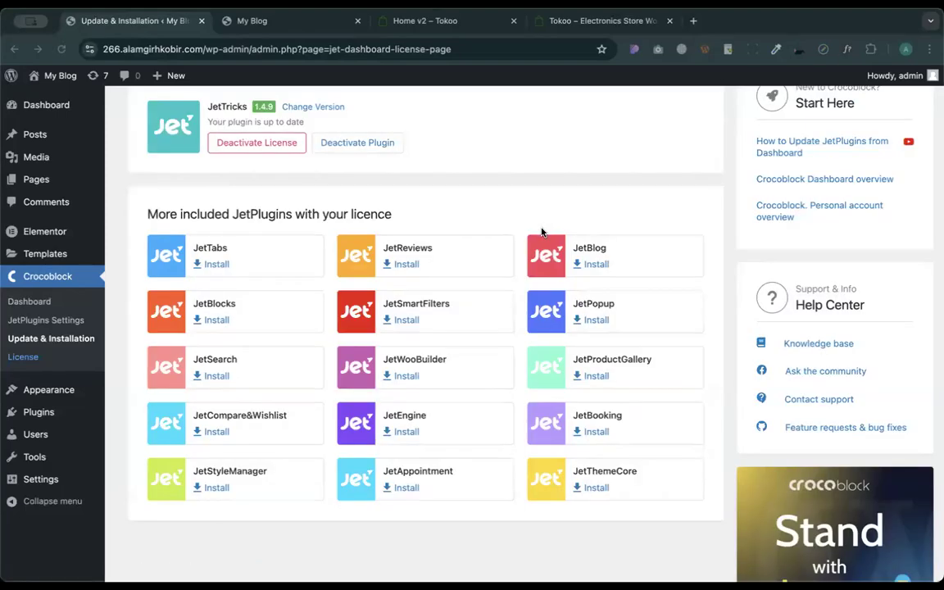
scroll(525, 230, "up", 2)
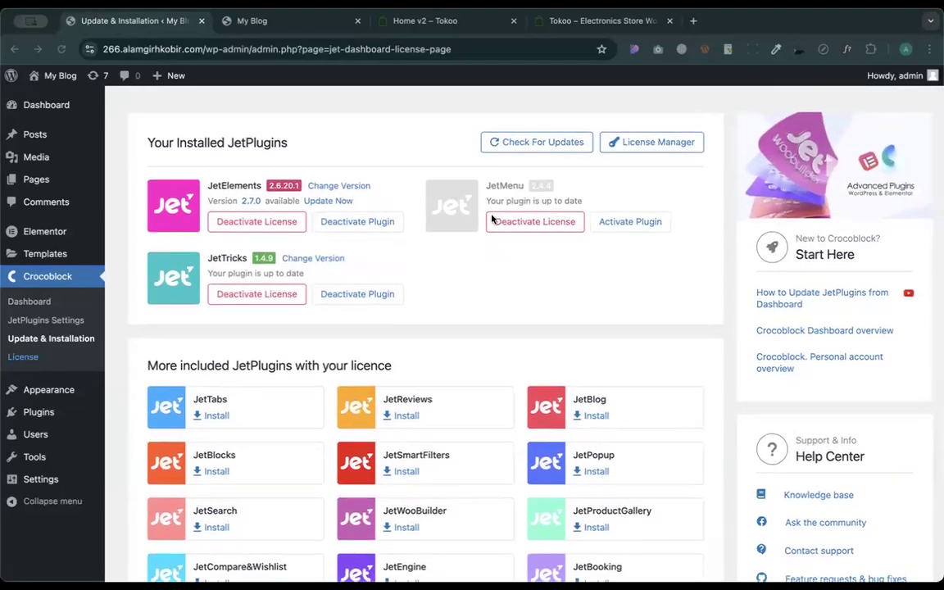
left_click(614, 223)
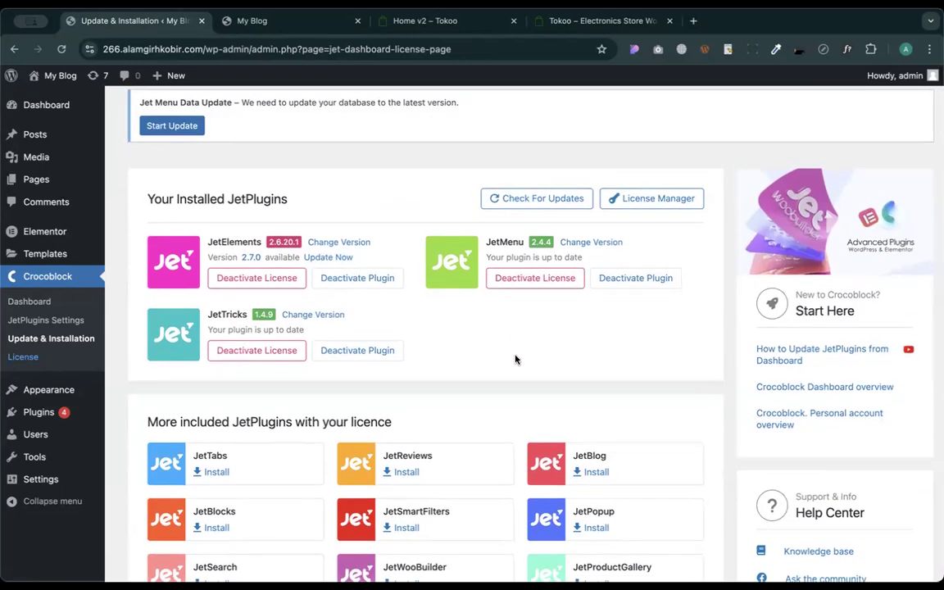
mouse_move(62, 390)
left_click(141, 448)
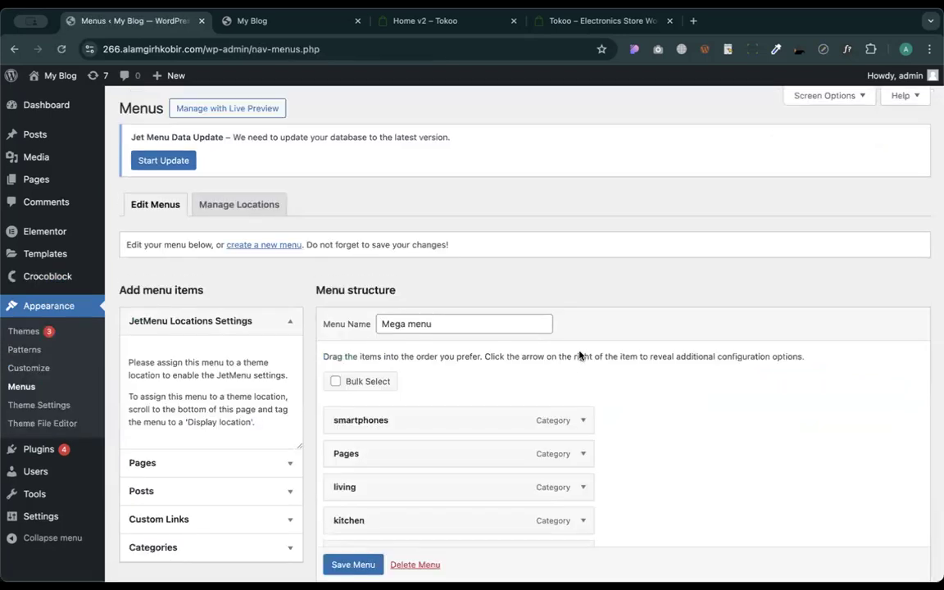
- Scroll down the Menus editor and look over the Mega menu's category items
scroll(602, 422, "down", 3)
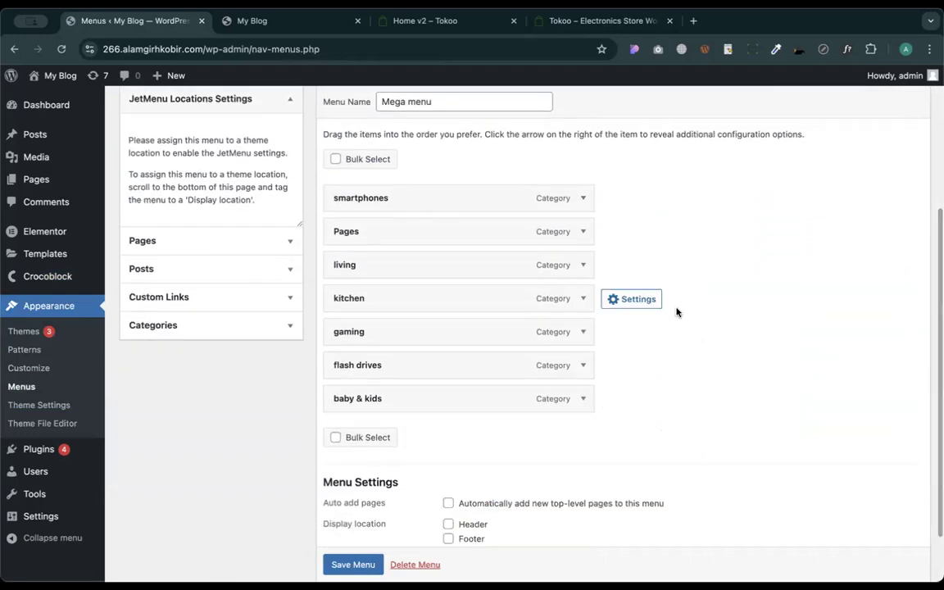
mouse_move(381, 197)
mouse_move(356, 350)
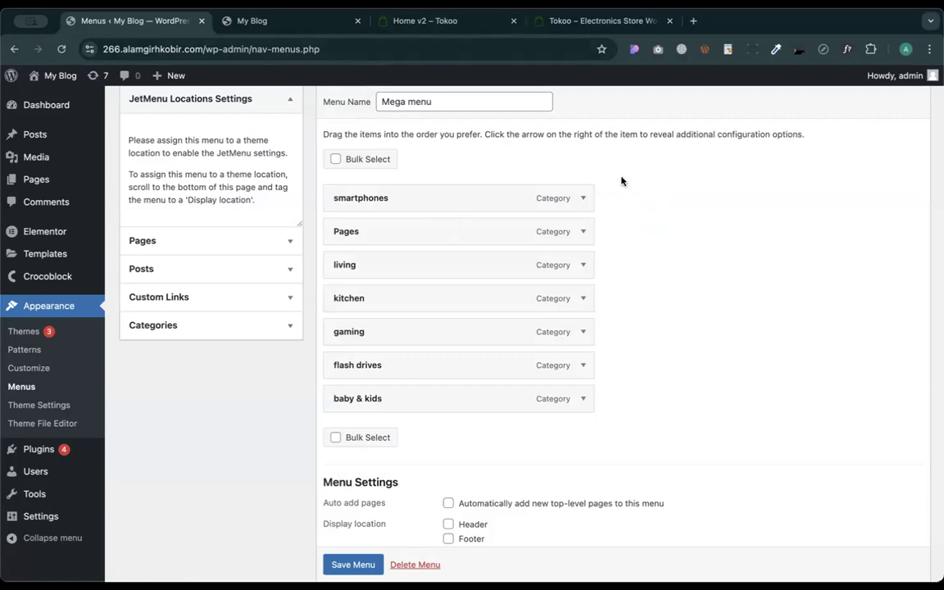
mouse_move(717, 324)
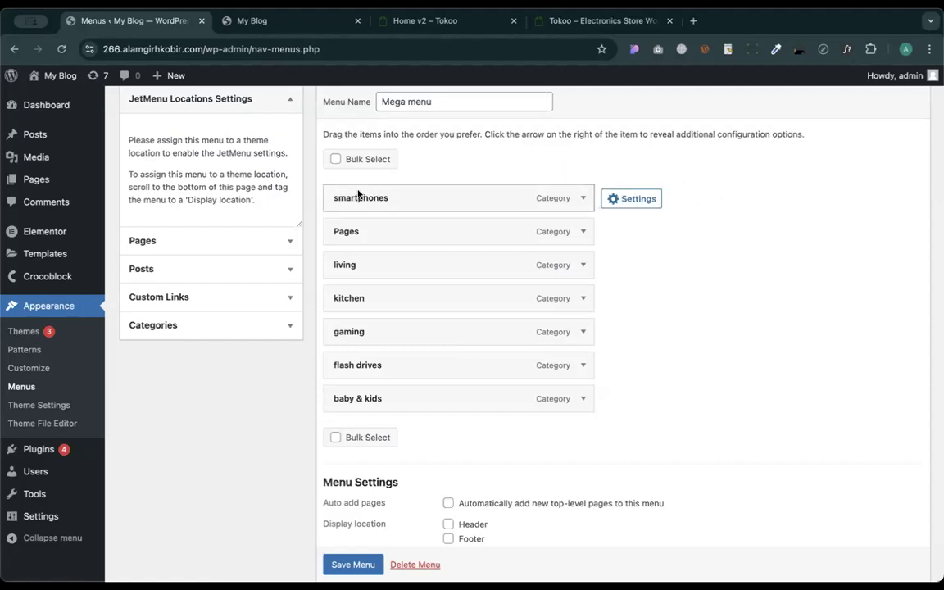
scroll(311, 187, "up", 2)
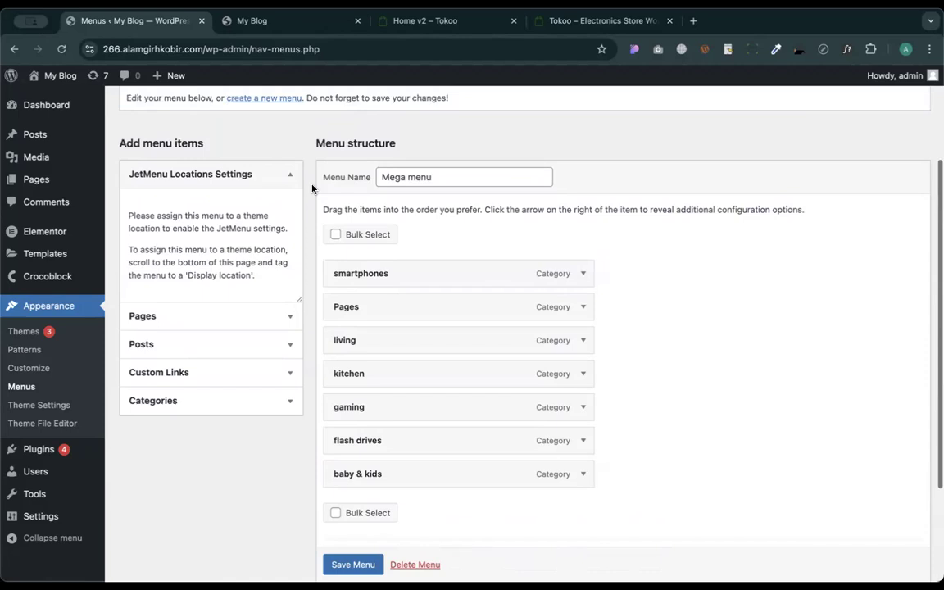
scroll(311, 189, "down", 1)
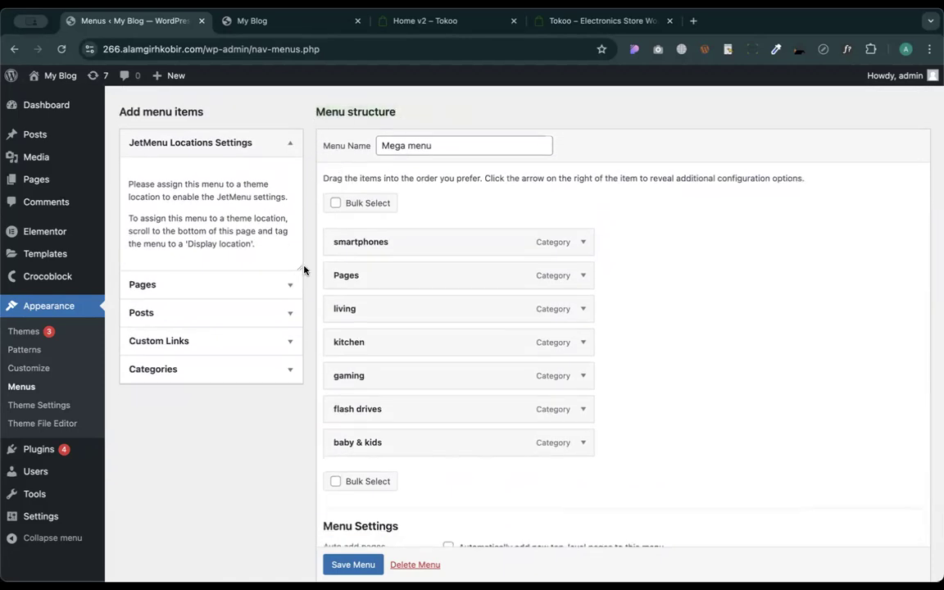
scroll(304, 312, "down", 1)
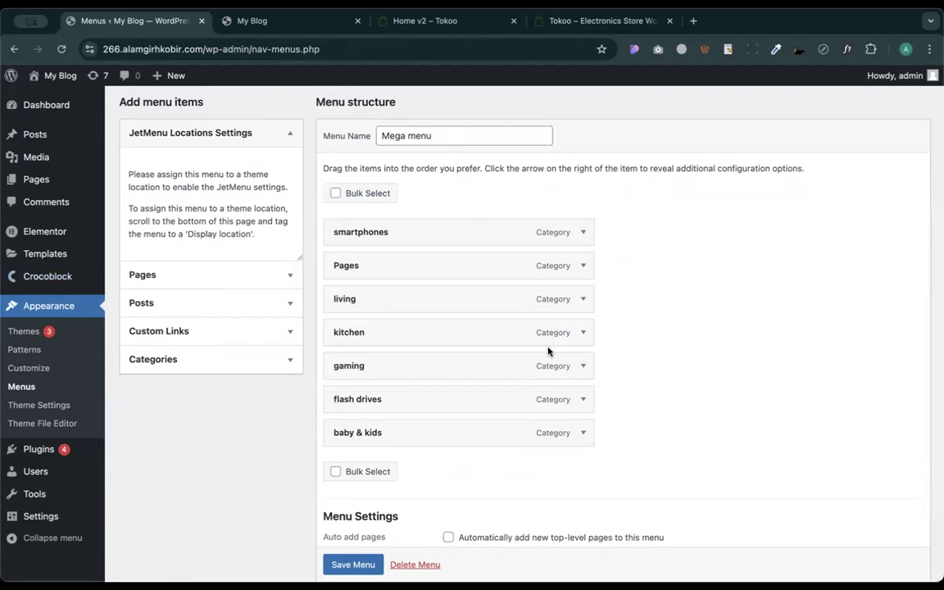
- Set the item's JetMenu mega content type to Elementor, enable it, and edit it in Elementor
mouse_move(595, 301)
left_click(613, 235)
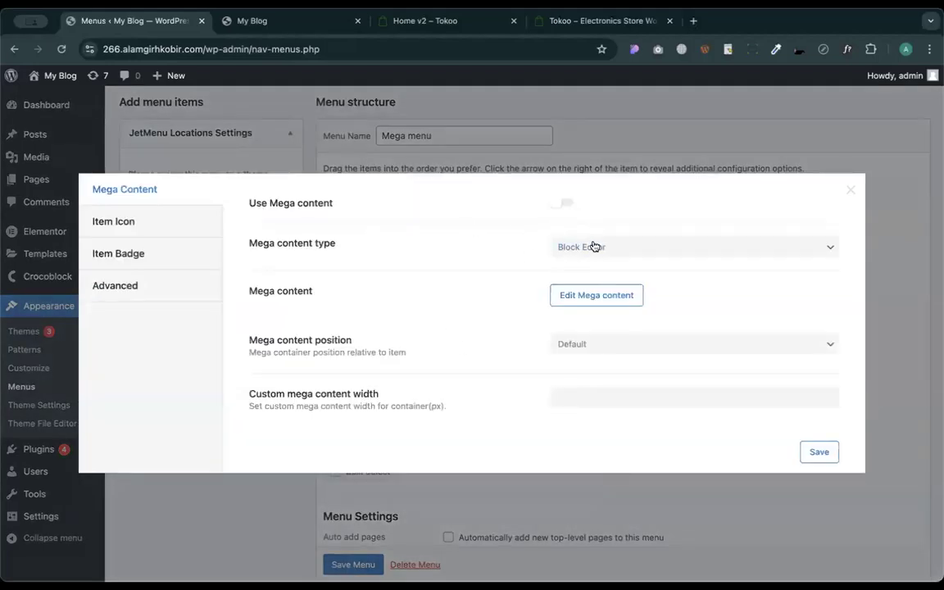
left_click(599, 248)
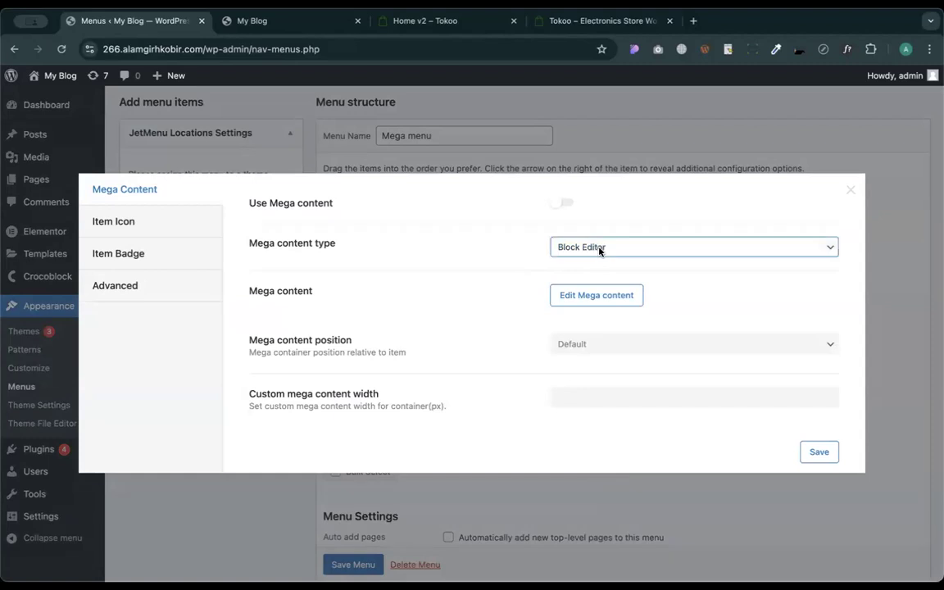
left_click(588, 262)
left_click(562, 202)
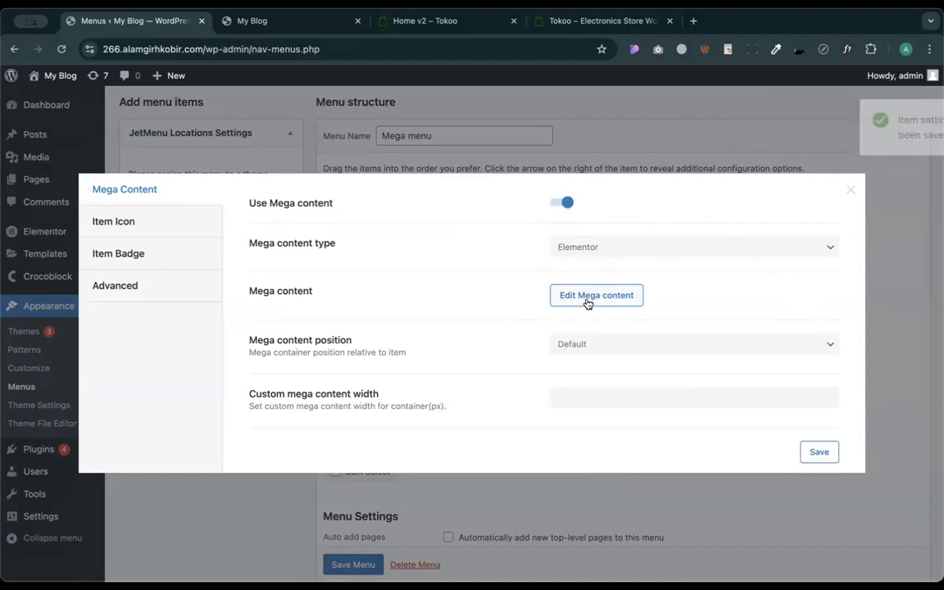
left_click(625, 297)
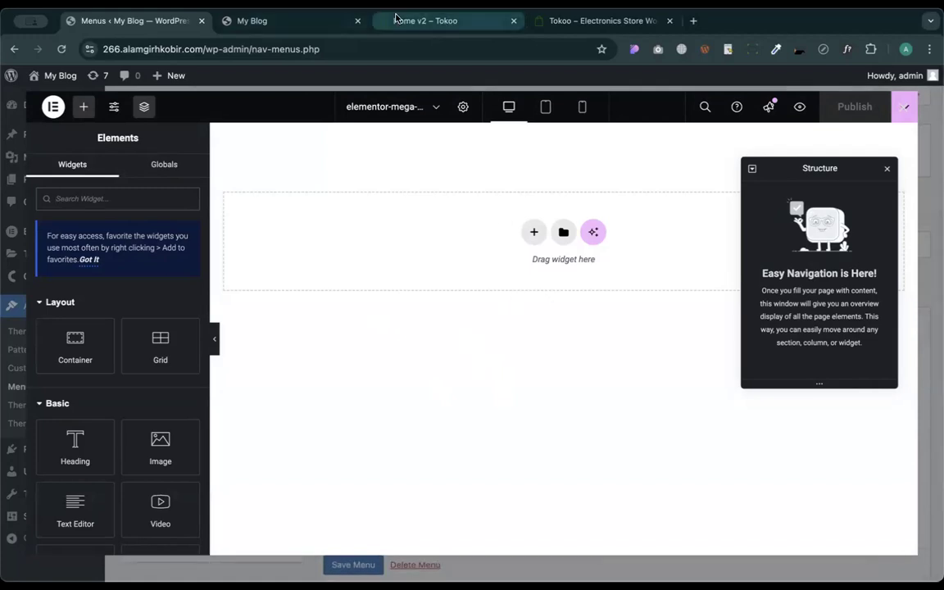
left_click(424, 20)
mouse_move(235, 124)
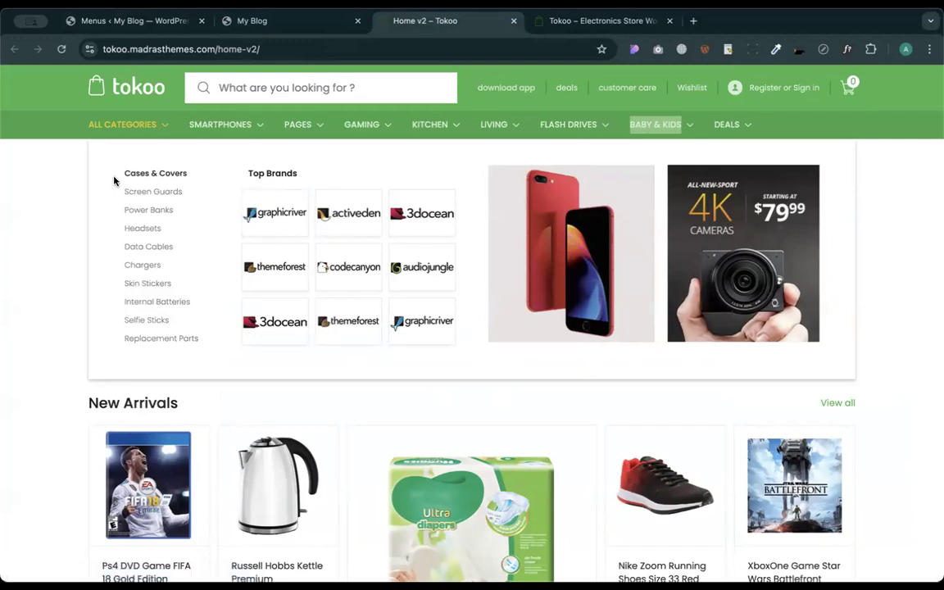
left_click_drag(117, 176, 188, 173)
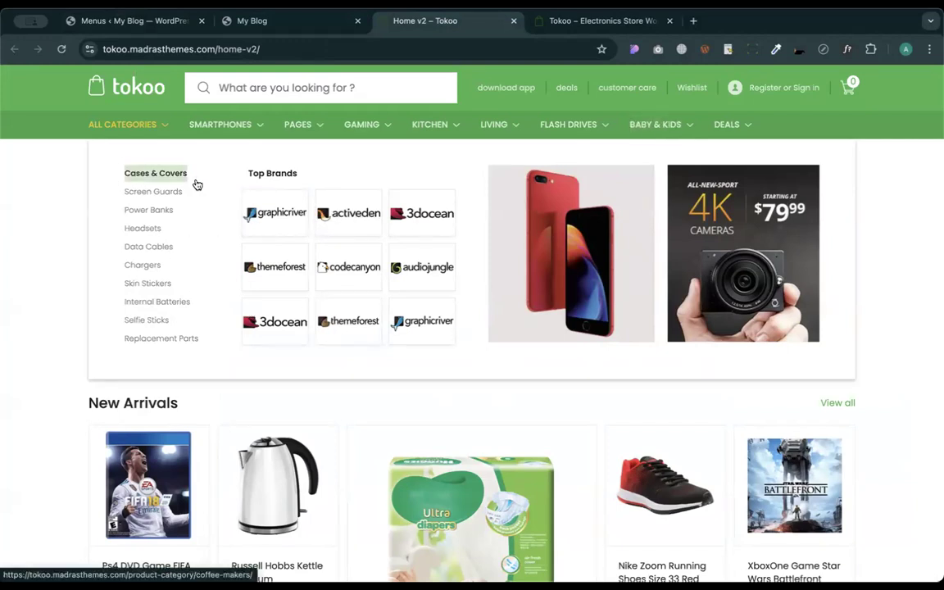
left_click(271, 21)
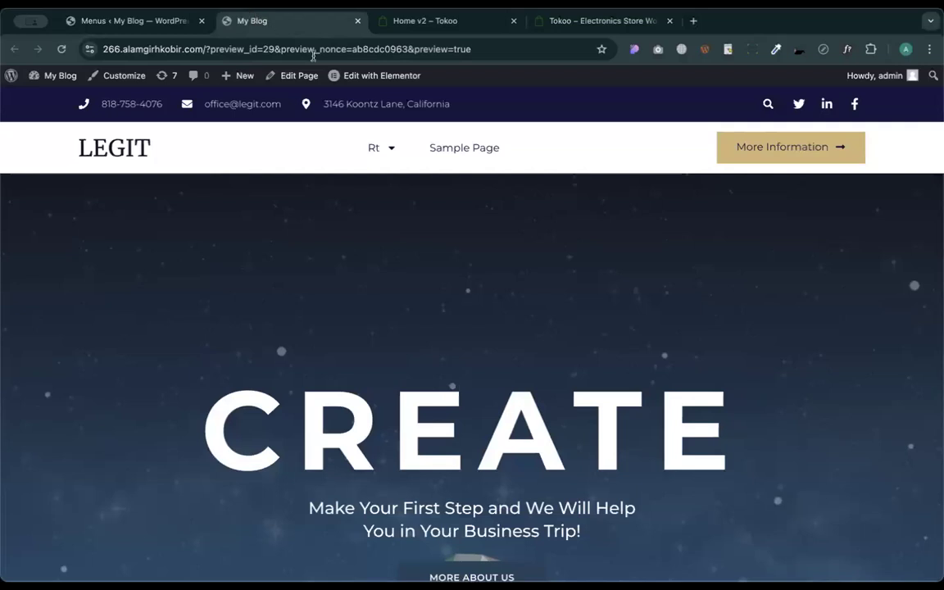
left_click(135, 21)
left_click(425, 23)
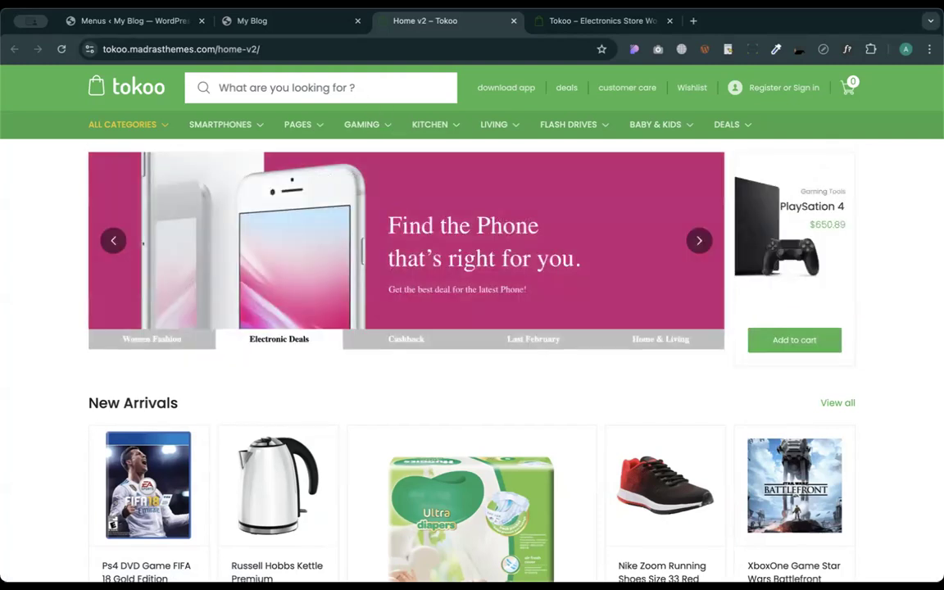
left_click(128, 24)
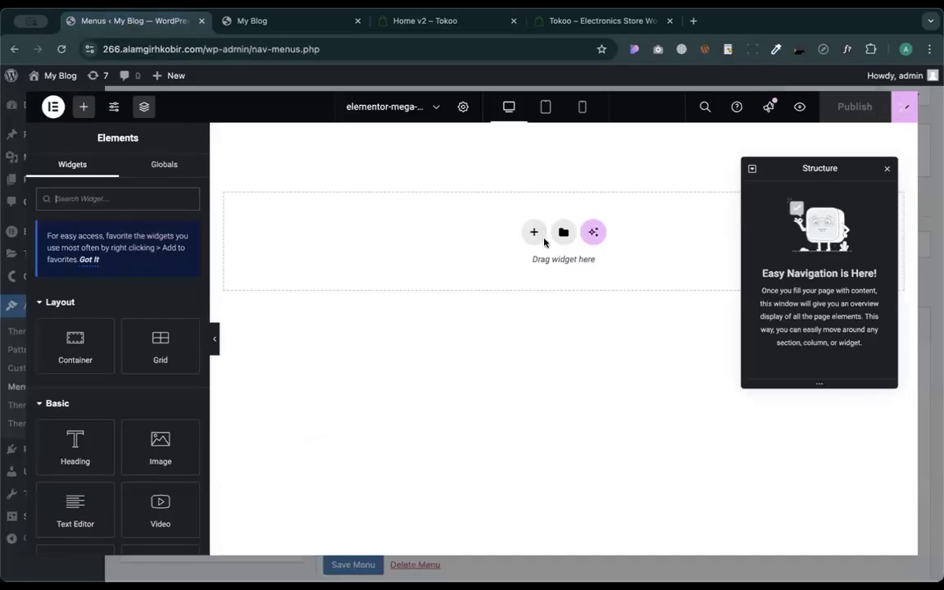
- Open the Elementor template library and browse its Pages and Blocks templates
left_click(563, 232)
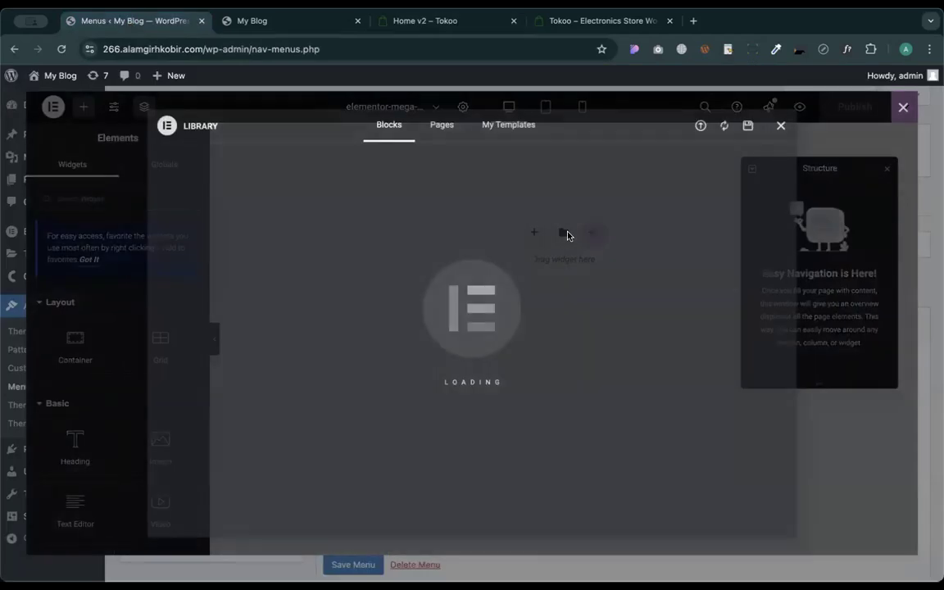
left_click(427, 132)
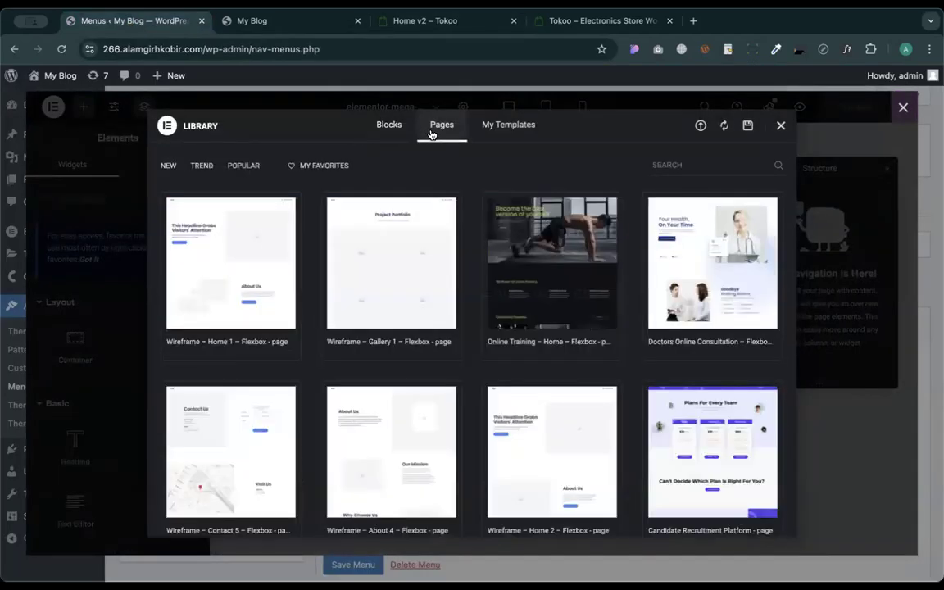
left_click(387, 125)
scroll(362, 418, "down", 1)
scroll(361, 419, "down", 10)
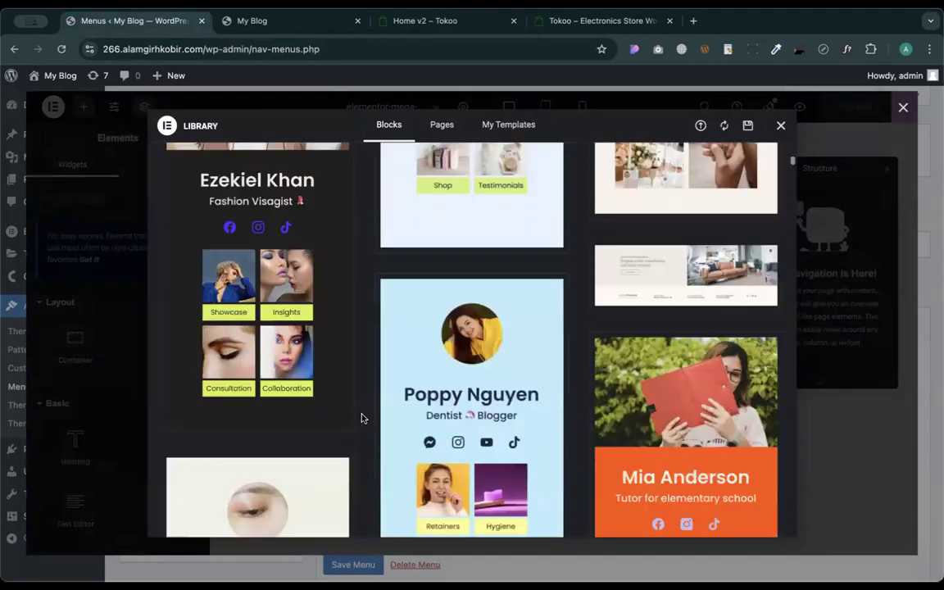
scroll(361, 419, "down", 10)
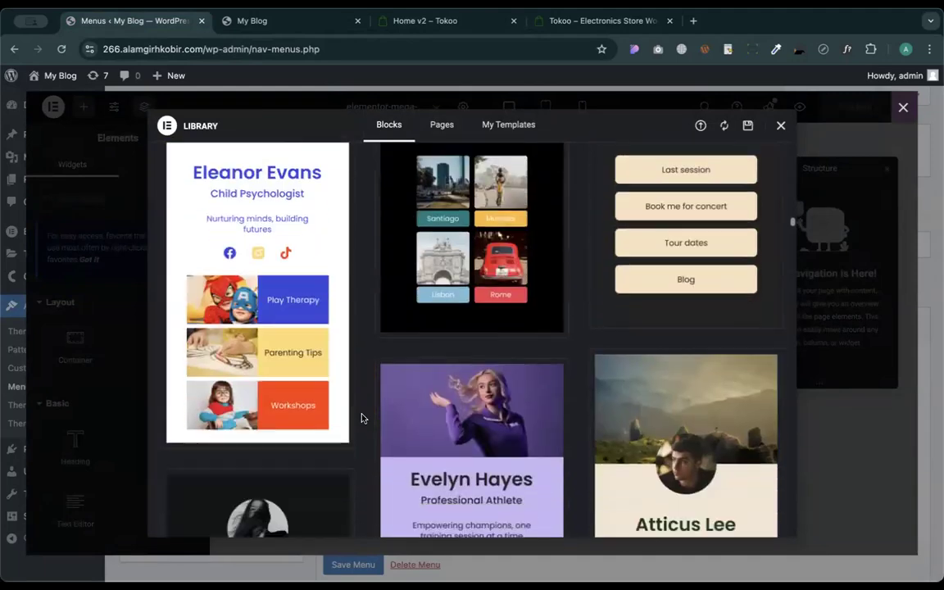
scroll(362, 419, "down", 10)
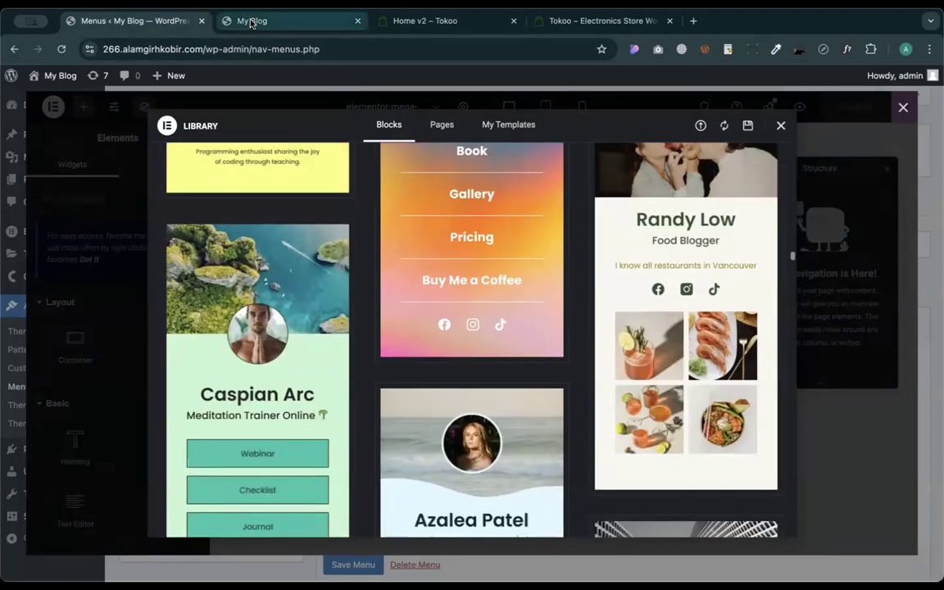
scroll(257, 201, "up", 20)
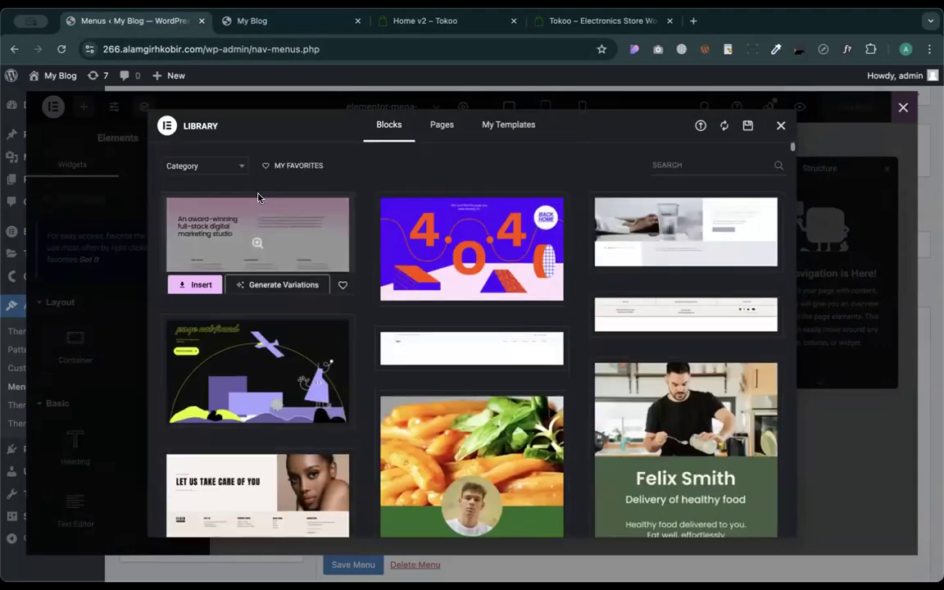
- Filter the library blocks by Services, then close the library and start a new container
left_click(228, 166)
scroll(199, 308, "down", 10)
scroll(201, 314, "up", 10)
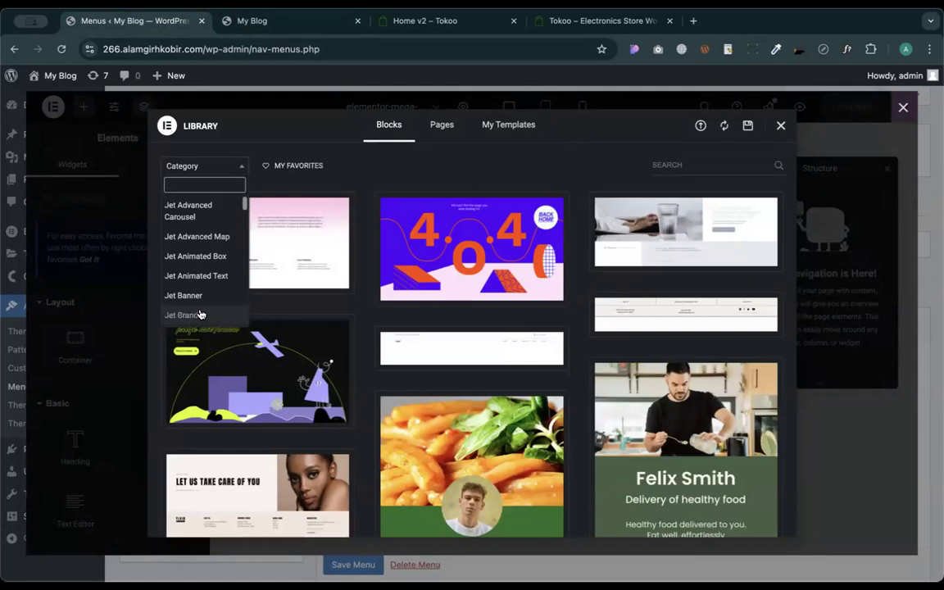
scroll(202, 271, "down", 5)
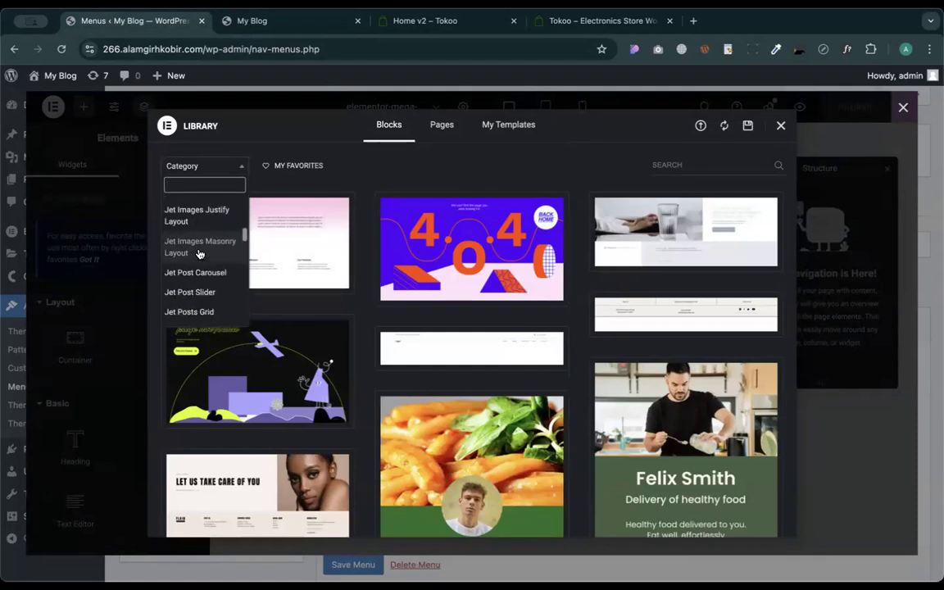
scroll(200, 291, "down", 10)
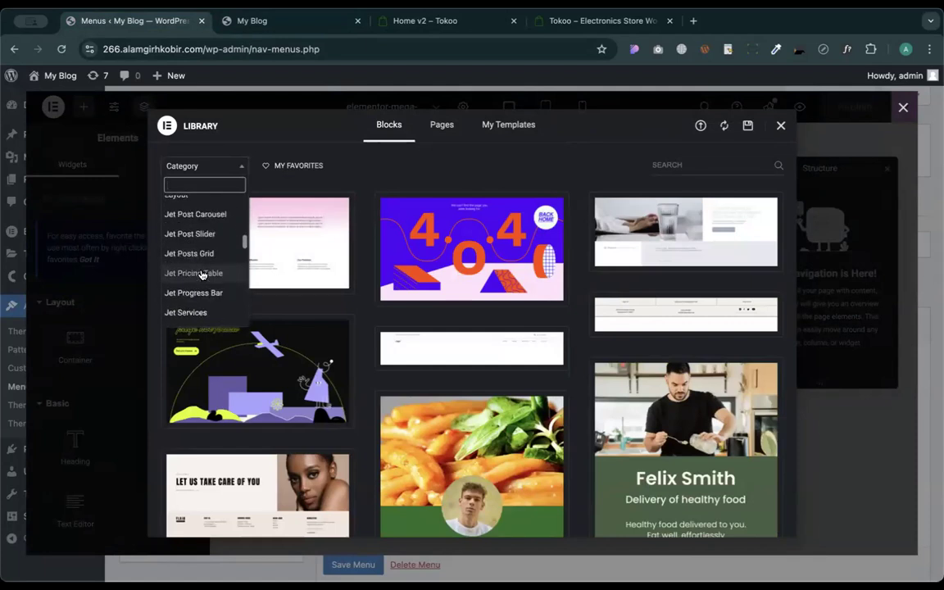
scroll(180, 213, "up", 1)
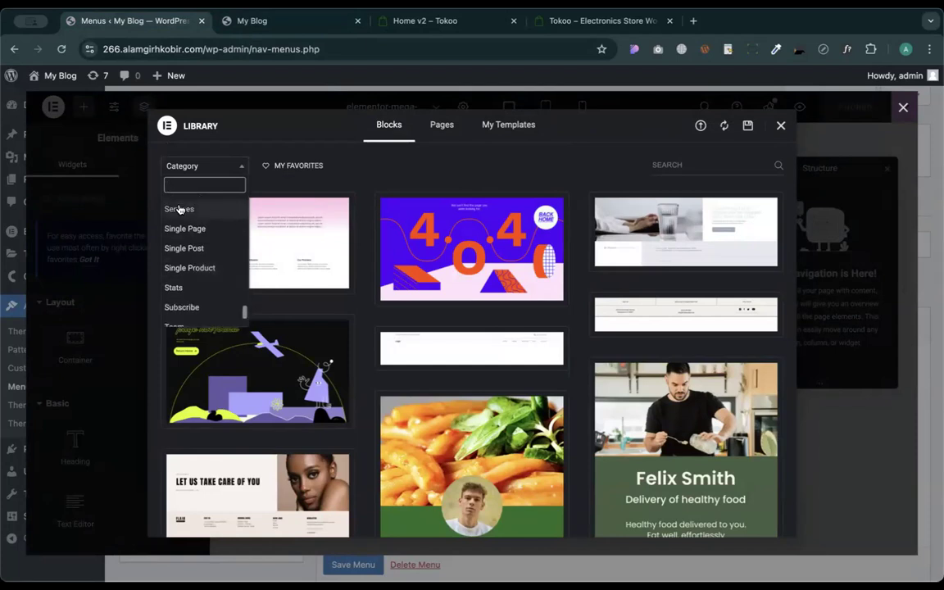
left_click(182, 215)
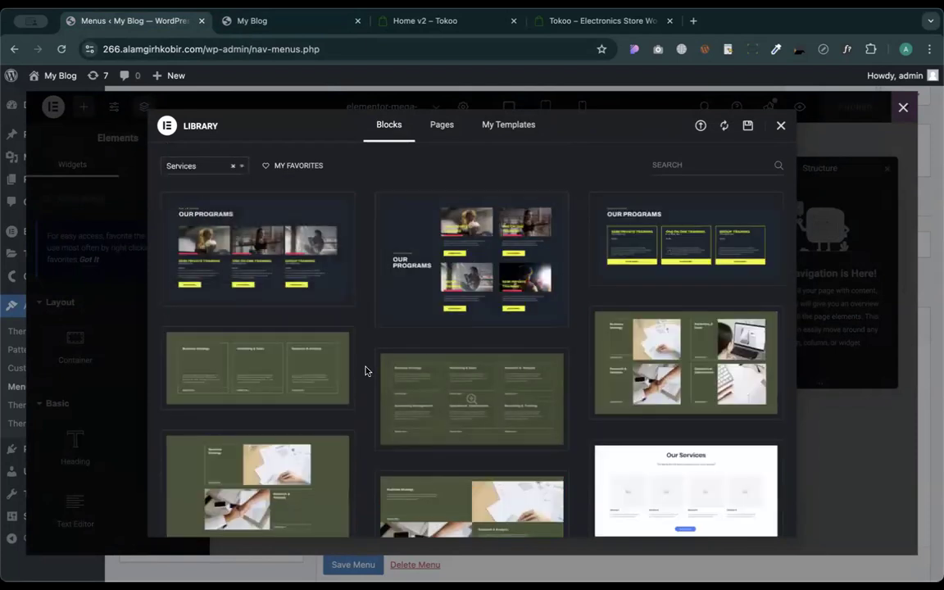
scroll(365, 373, "down", 3)
scroll(364, 374, "down", 5)
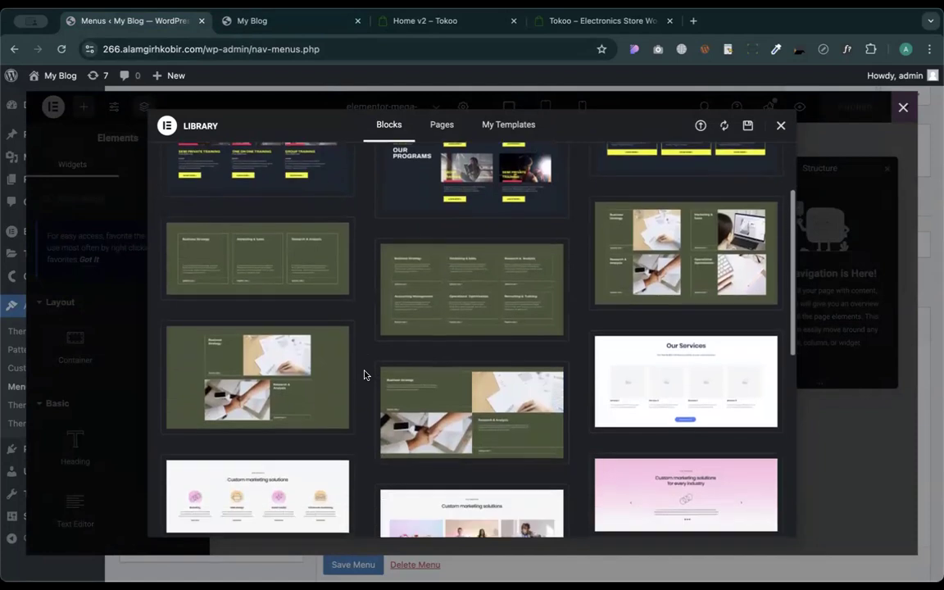
scroll(365, 375, "down", 2)
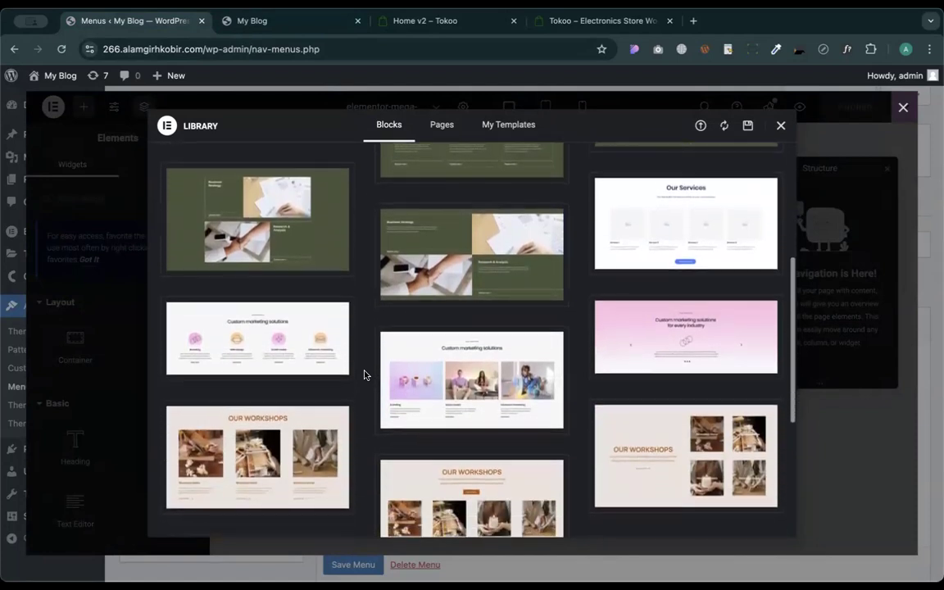
scroll(365, 375, "down", 5)
left_click(780, 125)
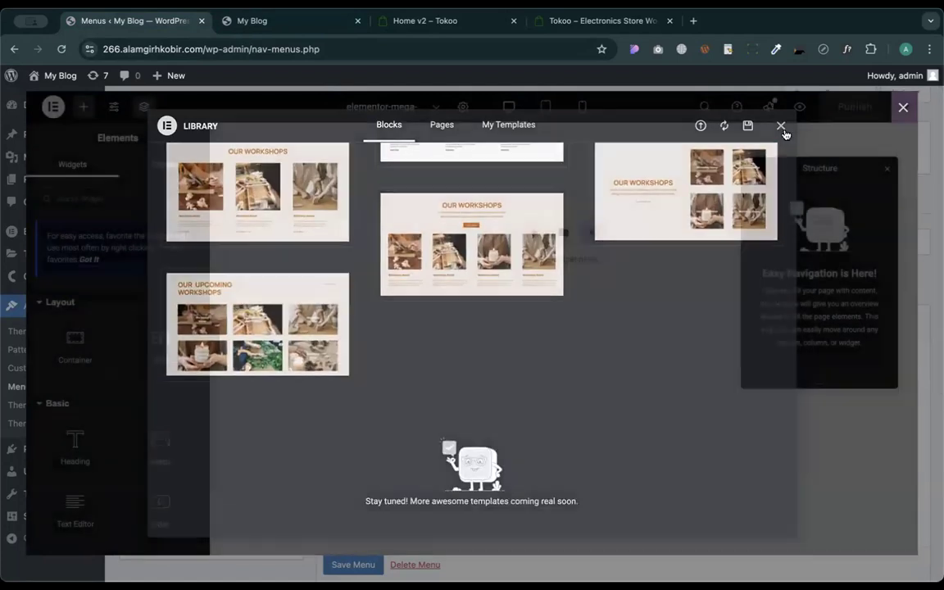
left_click(533, 230)
- Add a four-column flexbox container with an empty heading in the first column
left_click(518, 276)
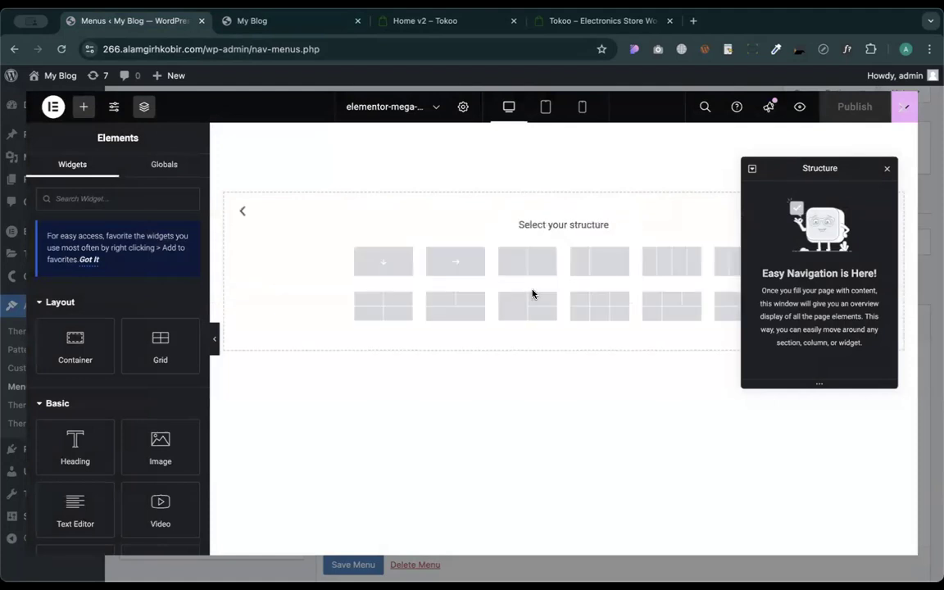
left_click(686, 267)
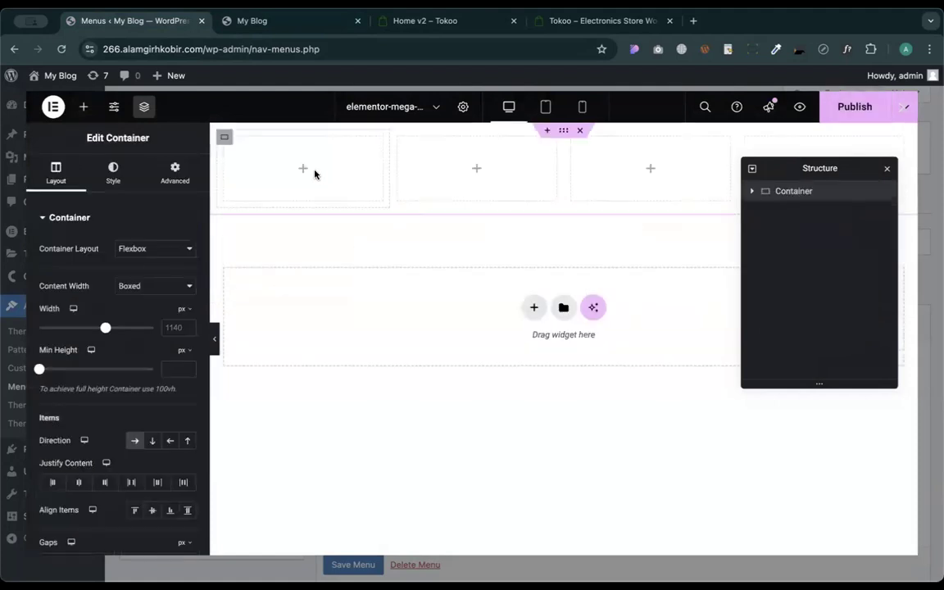
left_click(304, 171)
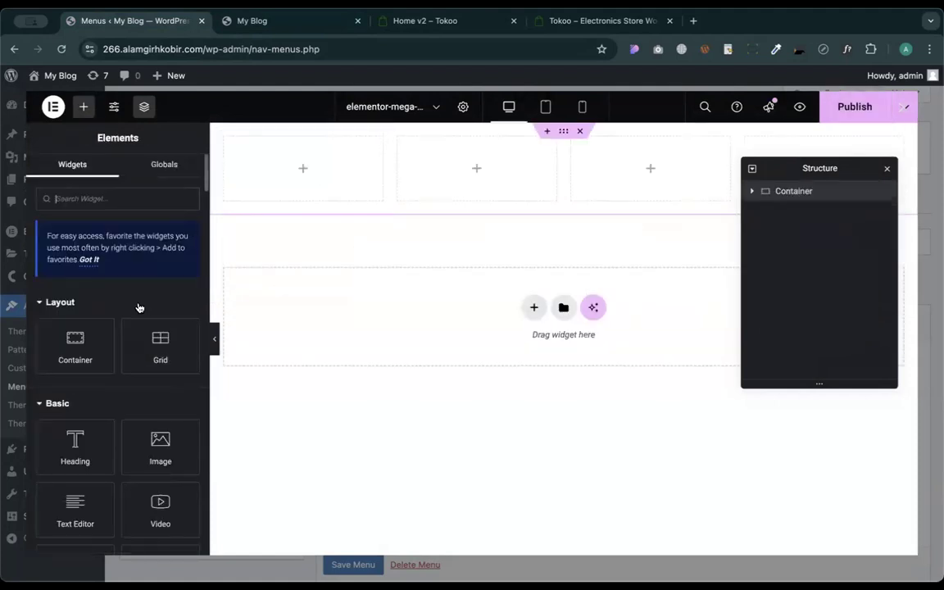
left_click(76, 442)
left_click_drag(901, 135, 278, 155)
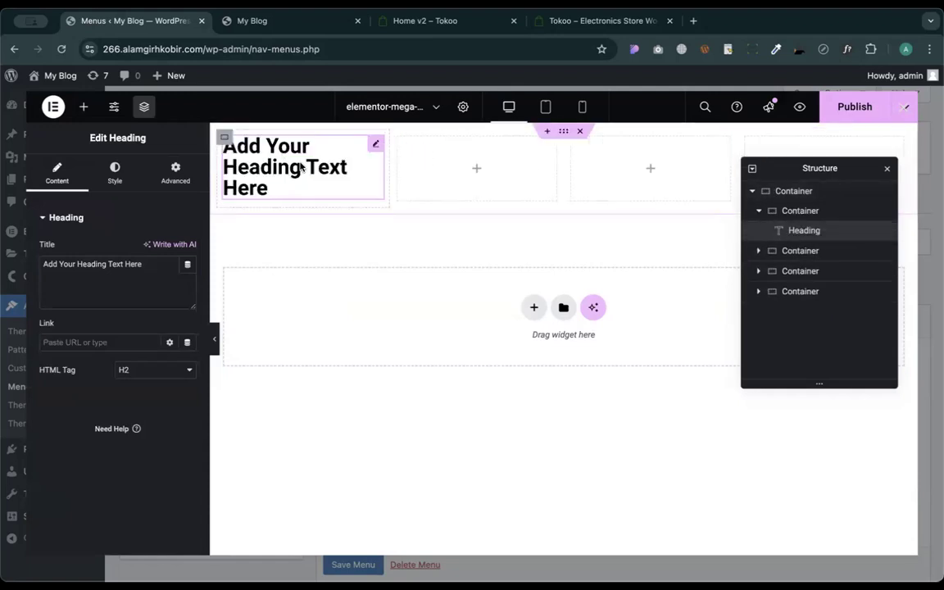
triple_click(127, 284)
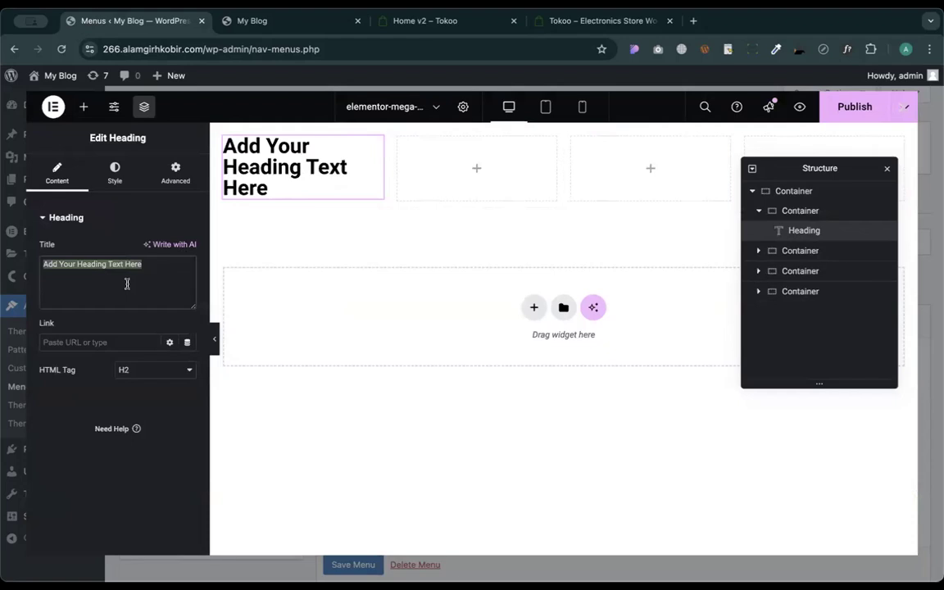
key("BackSpace")
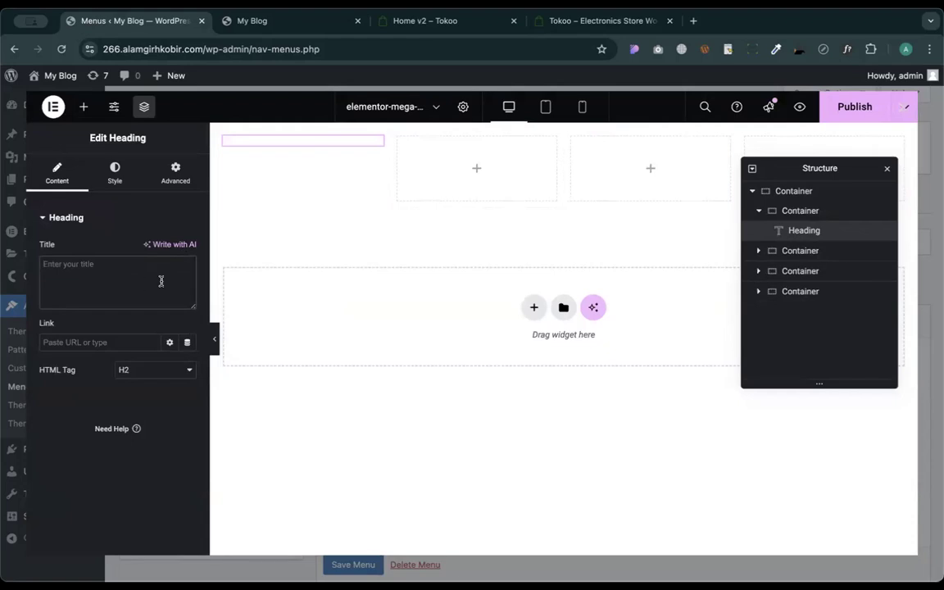
- Close the LEGIT site preview and Tokoo home tabs, then return to the mega menu editor
left_click(249, 21)
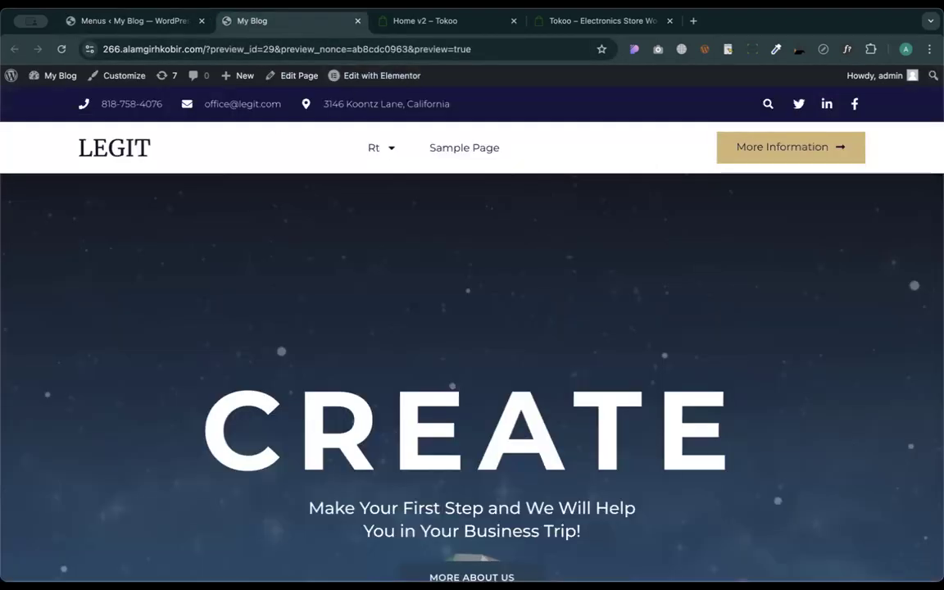
left_click(357, 22)
key("ctrl+w")
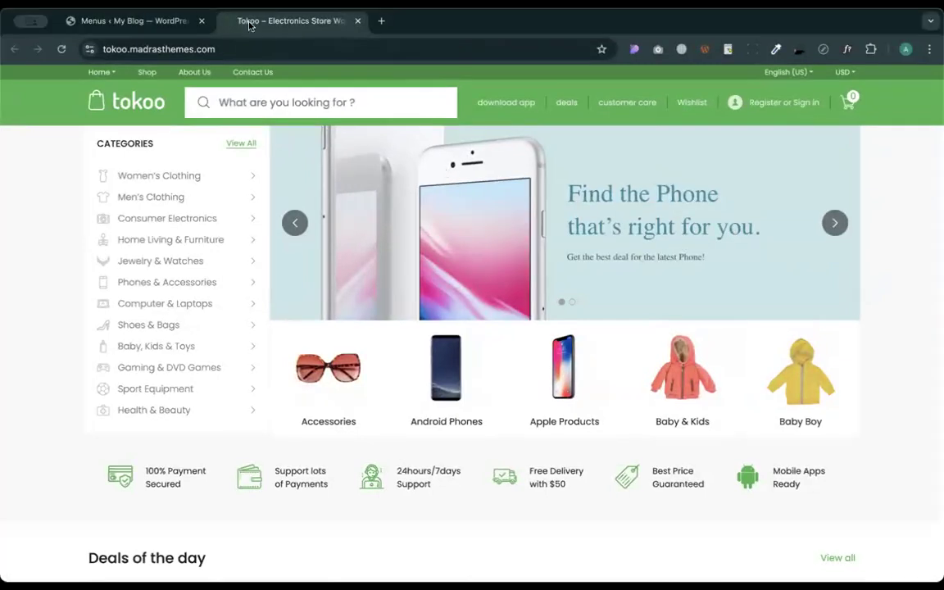
left_click(156, 22)
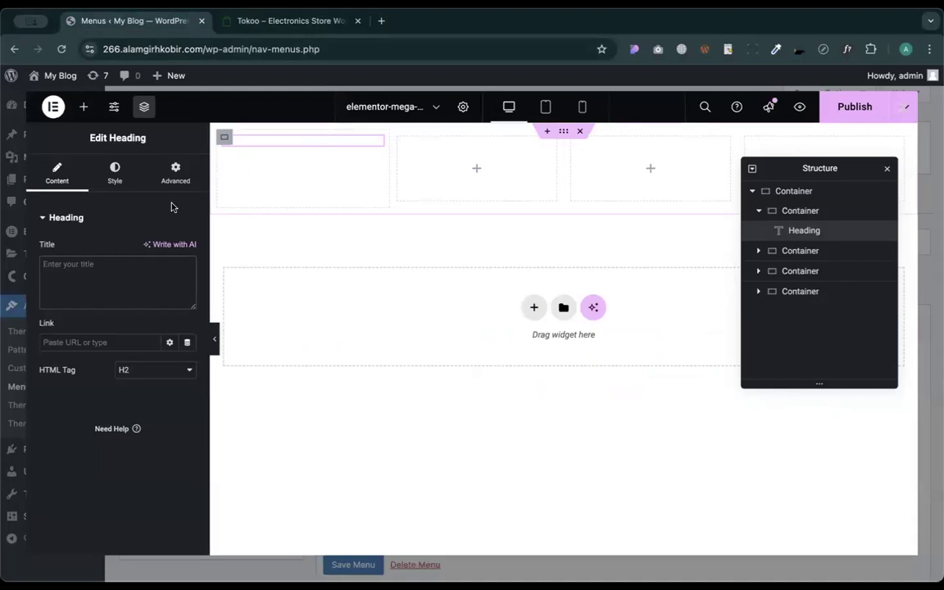
- Make the first column's heading read 'Cases & Covers' with an 18 px font size
left_click(92, 280)
type("Cases & Covers")
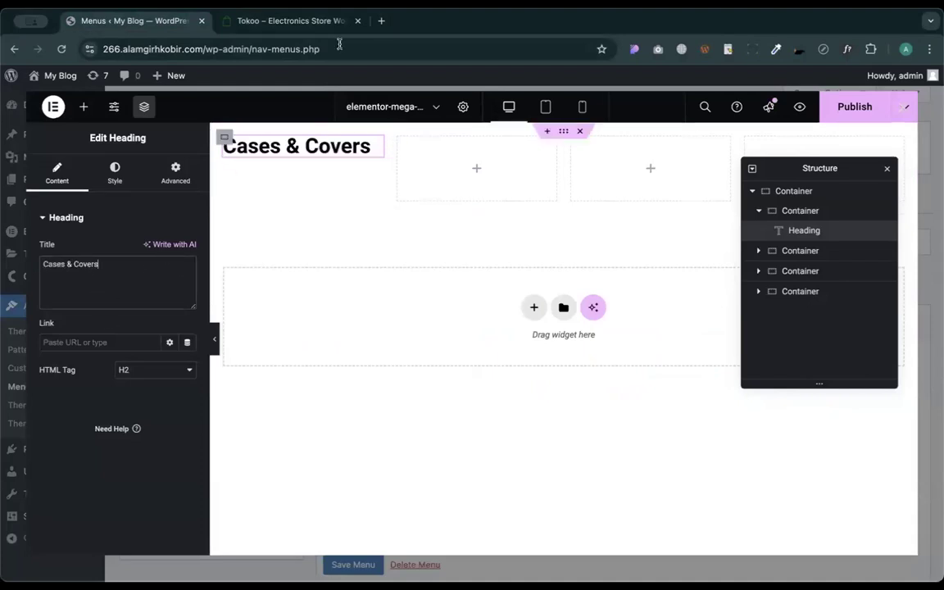
left_click(113, 174)
left_click(186, 304)
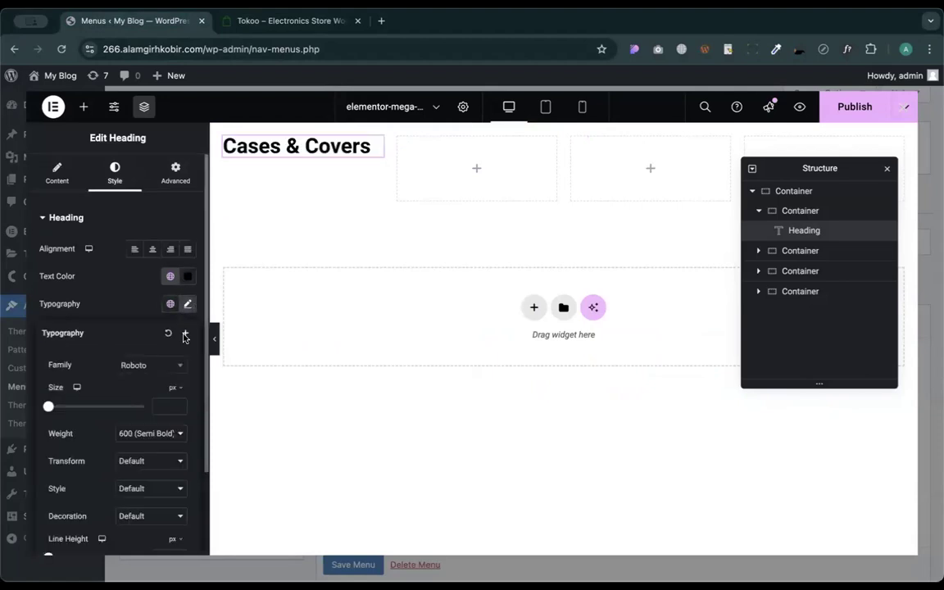
left_click(161, 407)
type("18")
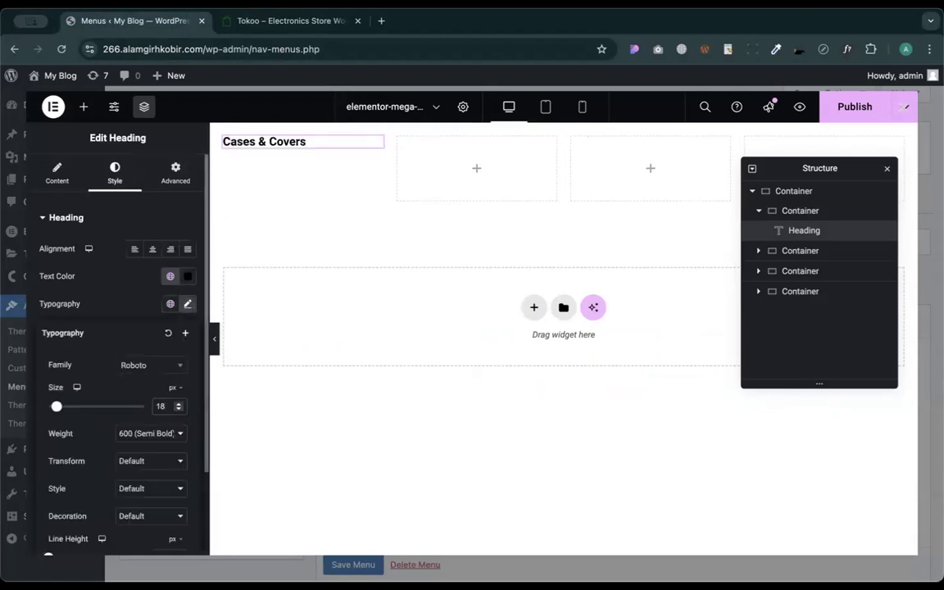
- Search the widgets for 'list' and drop a list widget under Cases & Covers
left_click(84, 109)
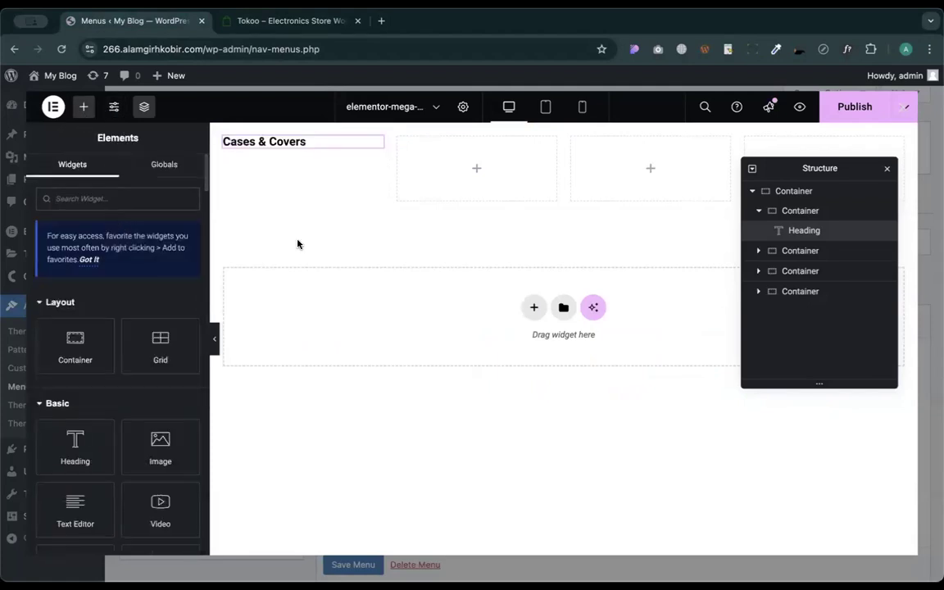
left_click(112, 200)
type("list")
left_click_drag(60, 315, 257, 148)
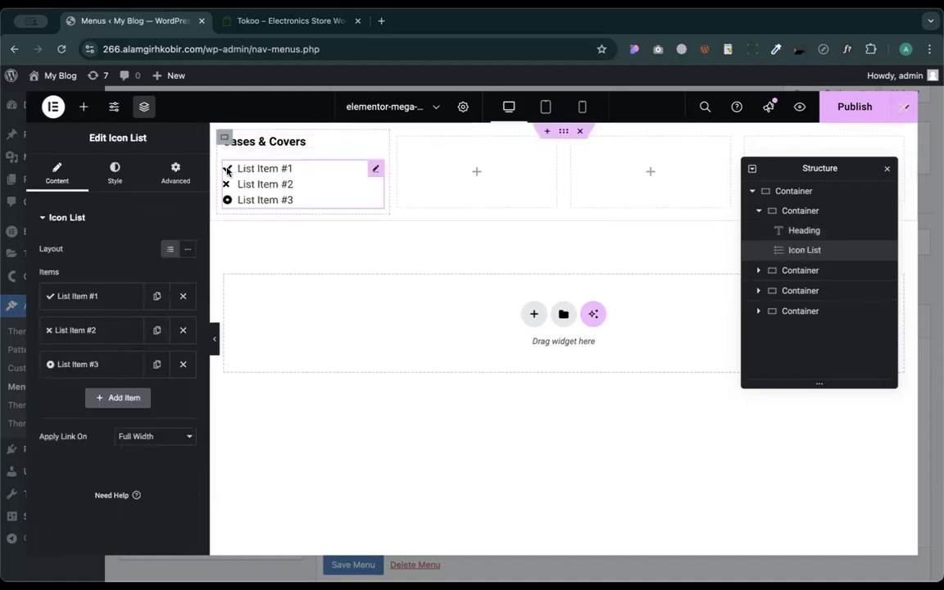
- Remove the first list item's check-mark icon and delete the second and third items
left_click(89, 293)
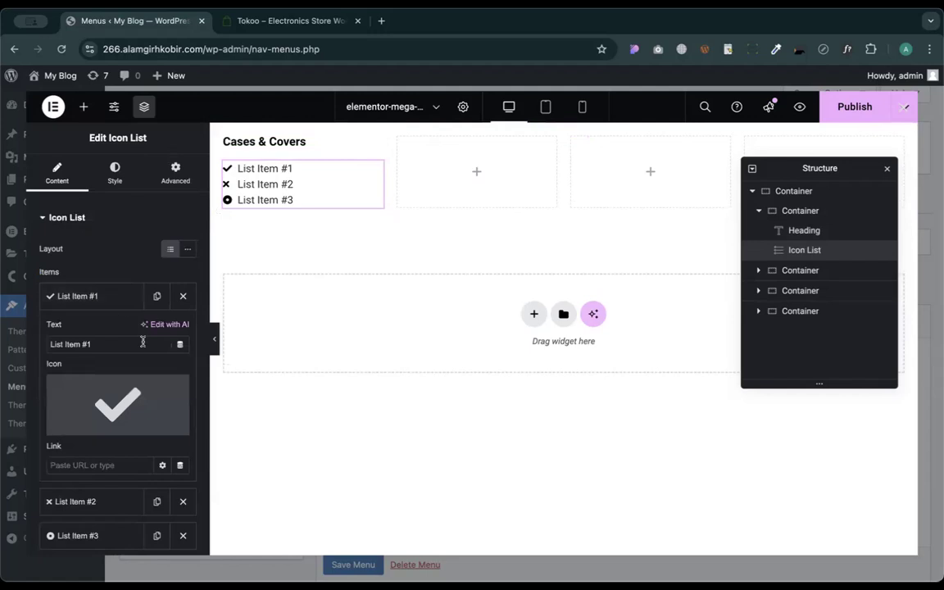
left_click(176, 389)
left_click(115, 296)
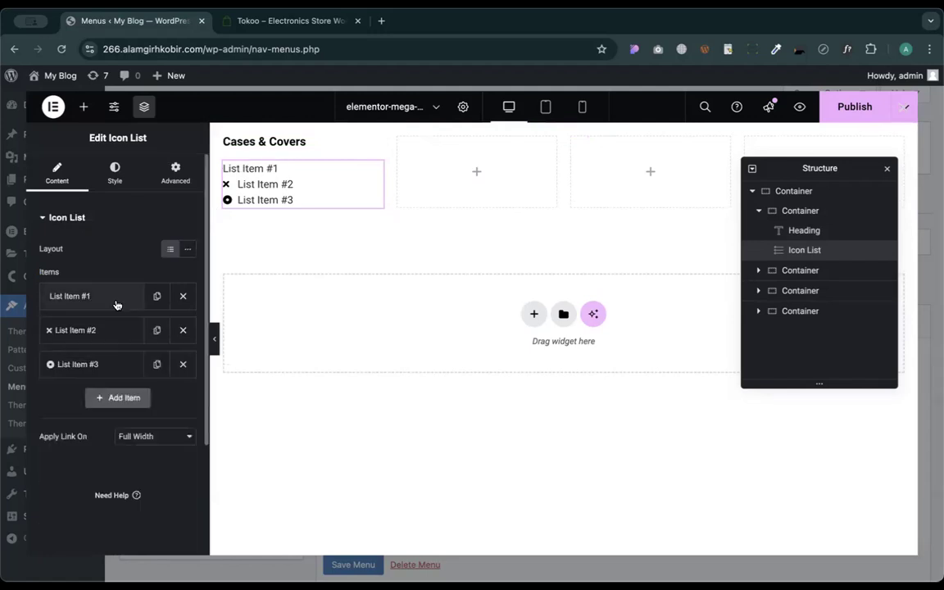
left_click(184, 331)
left_click(184, 331)
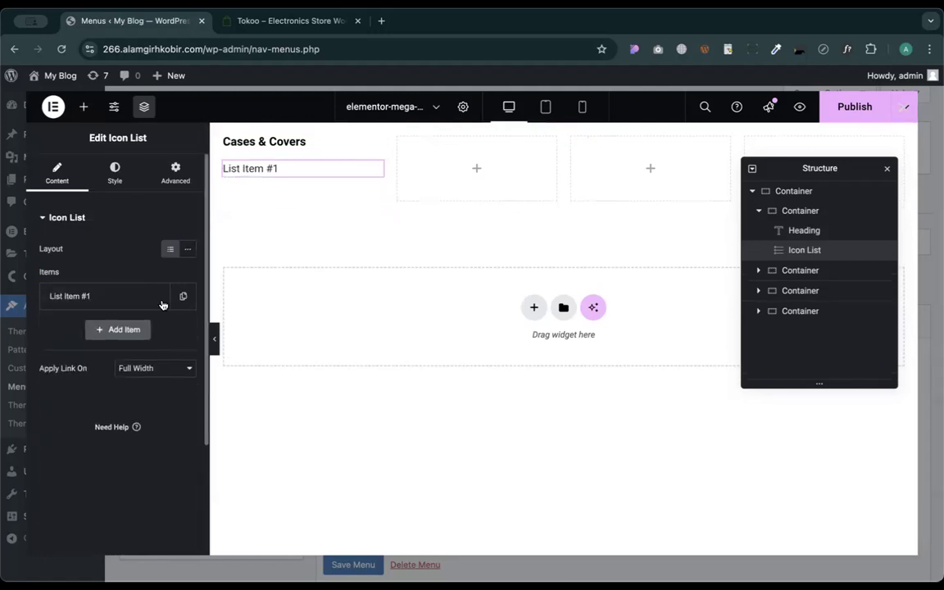
- Rename the remaining list item to 'Screen Guards'
left_click(64, 297)
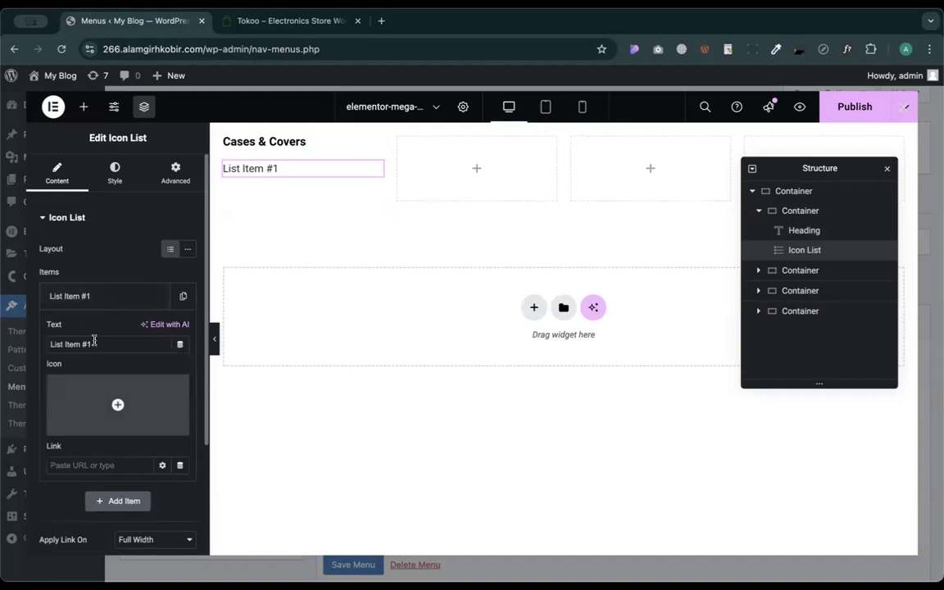
triple_click(94, 343)
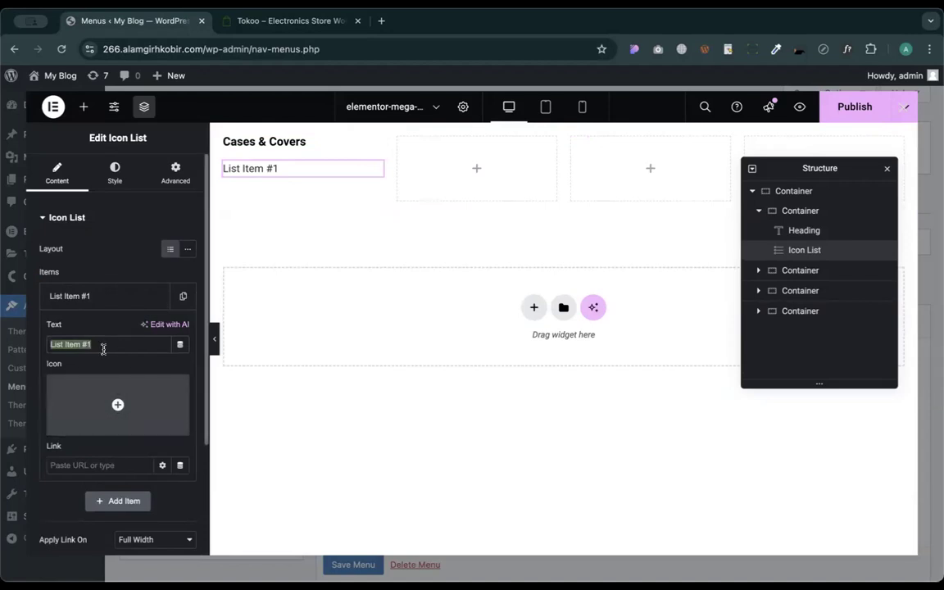
type("Screen Guards")
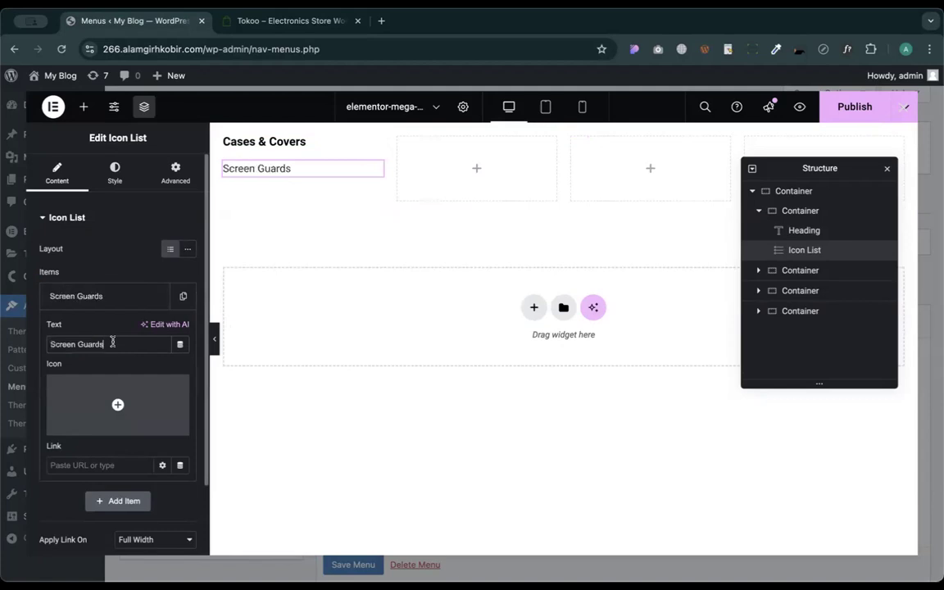
left_click(94, 302)
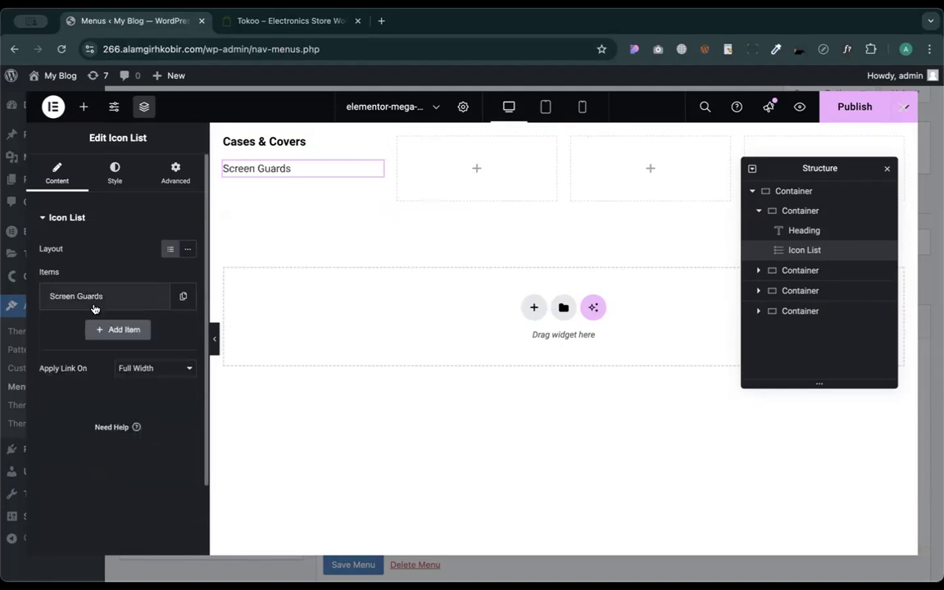
key("shift+super+a")
left_click(236, 248)
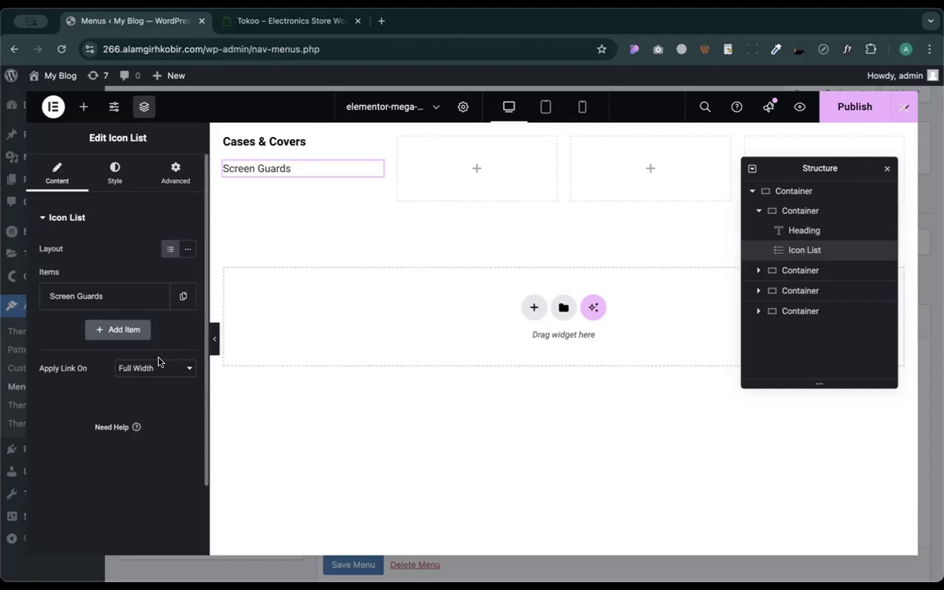
- Duplicate the Screen Guards item four times to make five entries
left_click(182, 296)
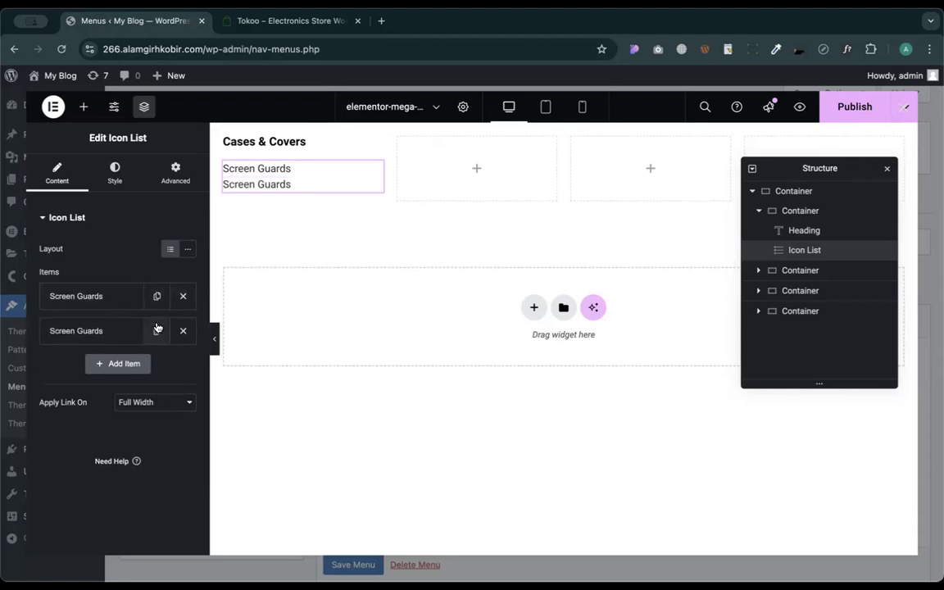
left_click(155, 336)
left_click(154, 341)
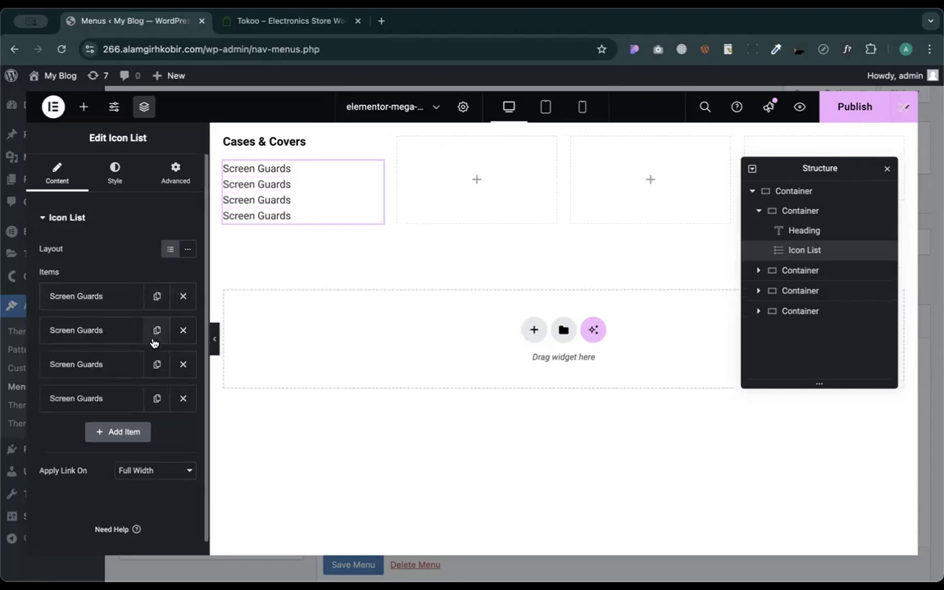
left_click(154, 342)
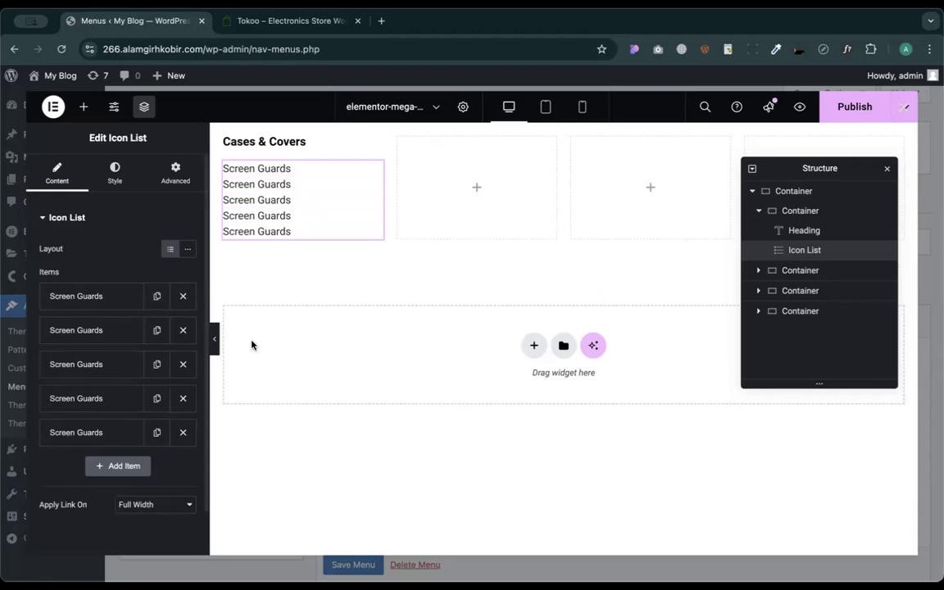
- Rename the second and fourth items to 'Power Banks'
left_click(88, 337)
triple_click(101, 373)
type("Power Banks")
left_click(97, 331)
left_click(99, 397)
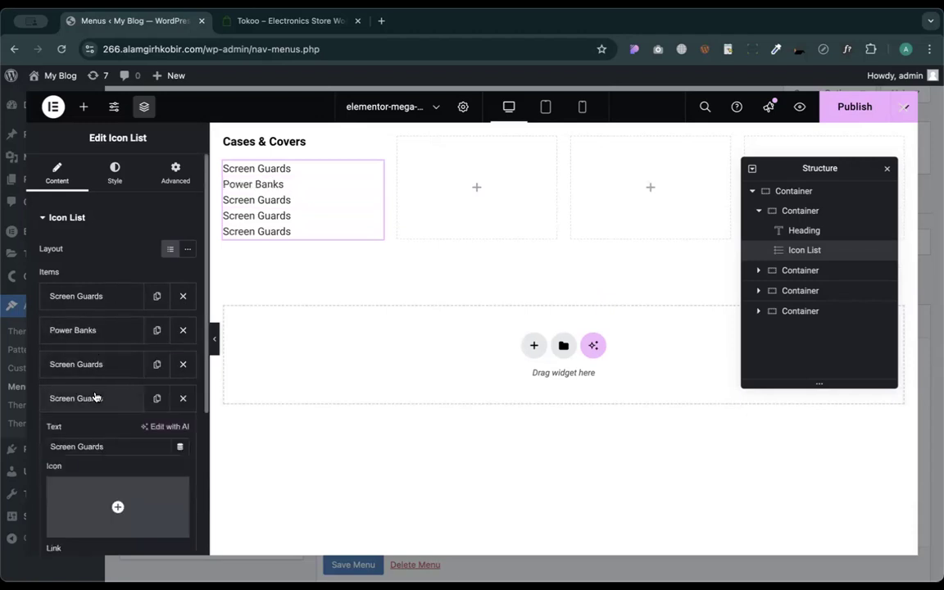
triple_click(104, 447)
type("Power Banks")
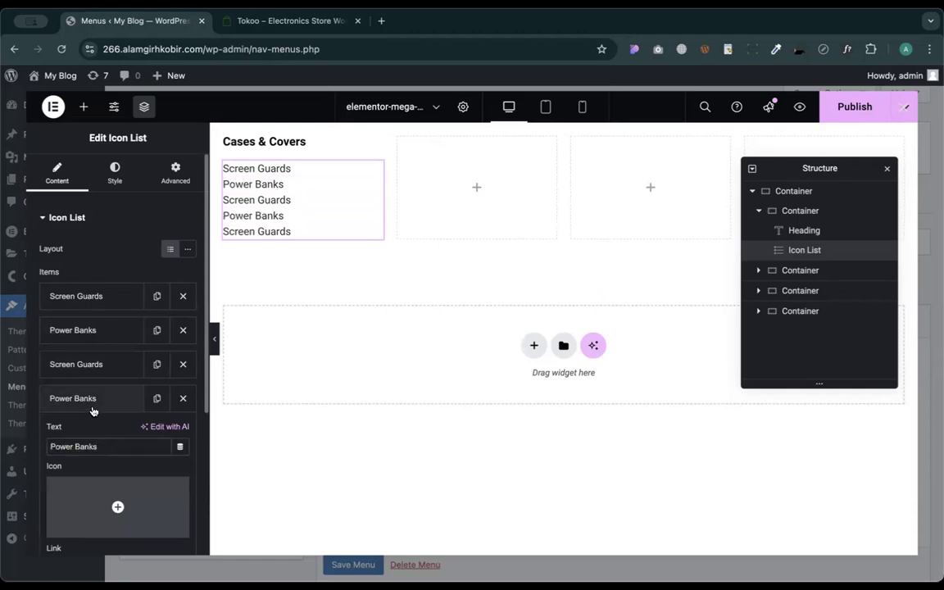
left_click(91, 401)
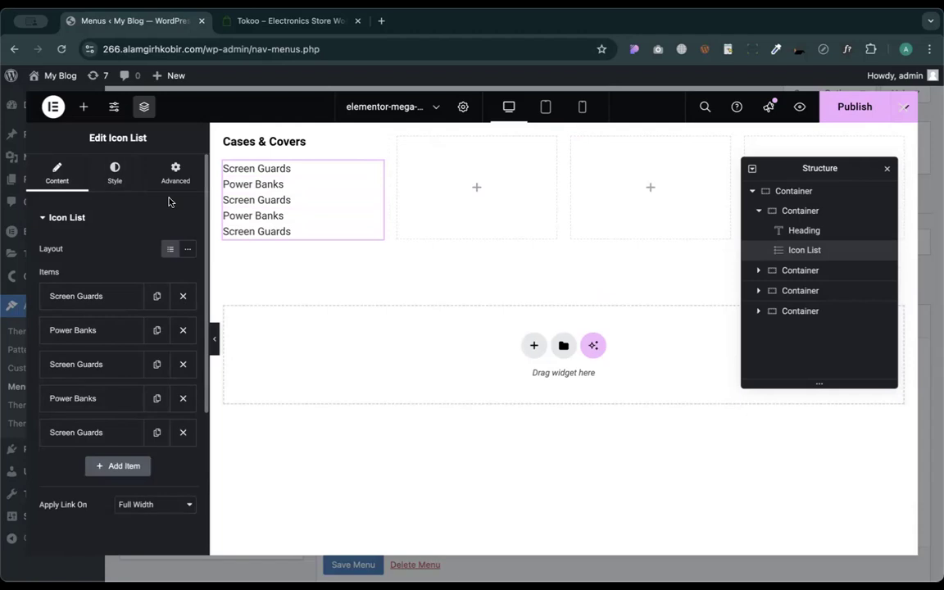
- Style the list text grey #565656 and space the items 3 px apart
left_click(114, 176)
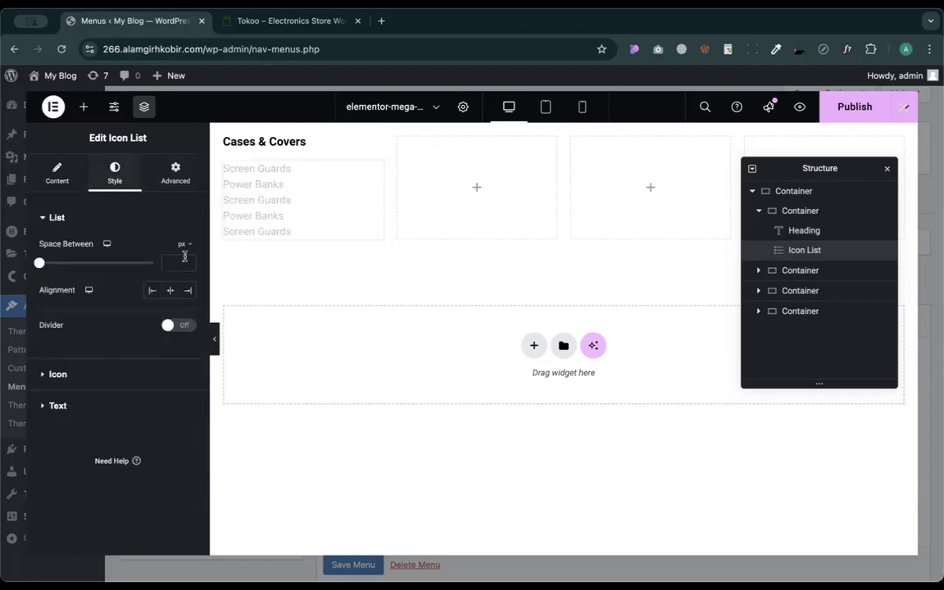
left_click(88, 402)
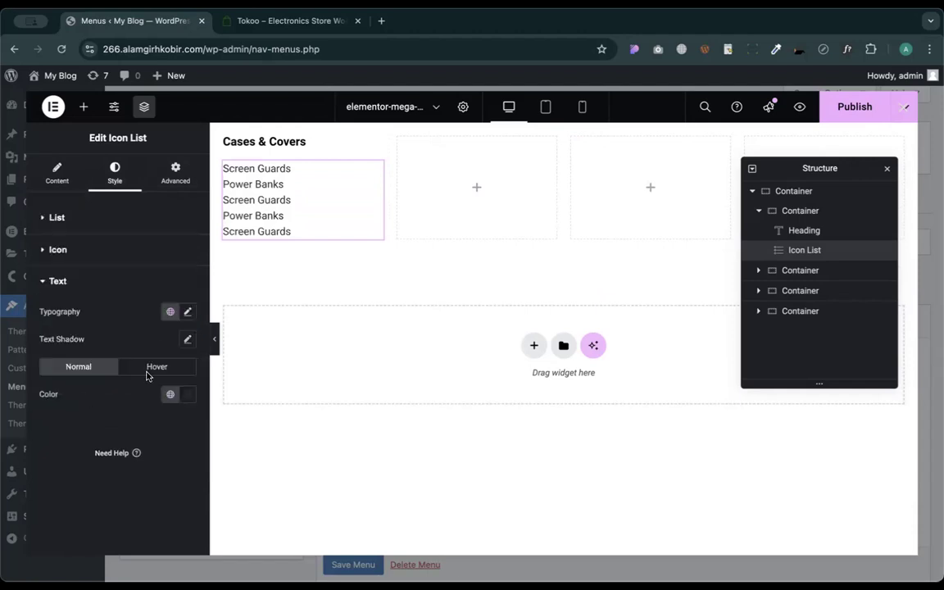
left_click(187, 394)
left_click_drag(110, 283, 105, 294)
left_click(88, 381)
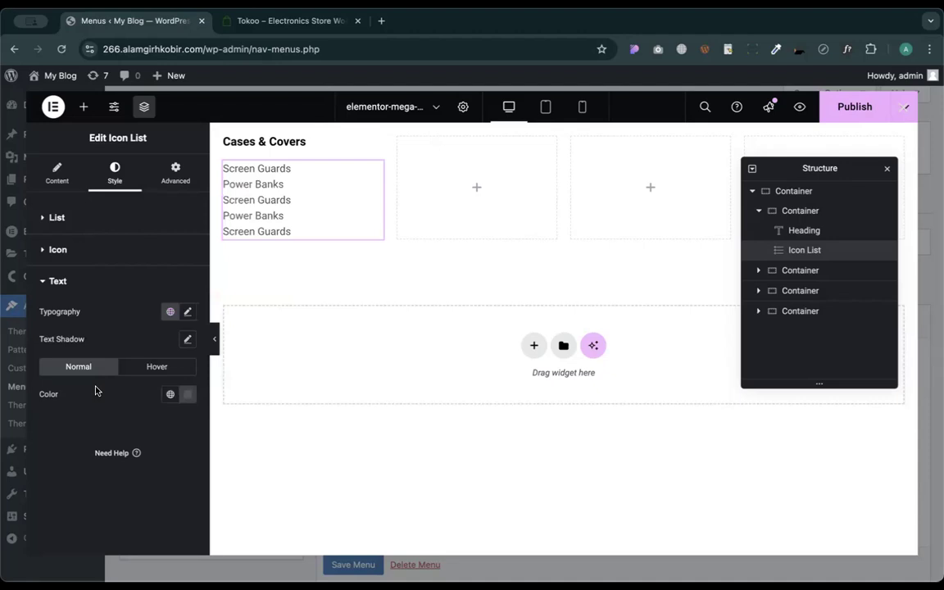
left_click(59, 250)
left_click(66, 212)
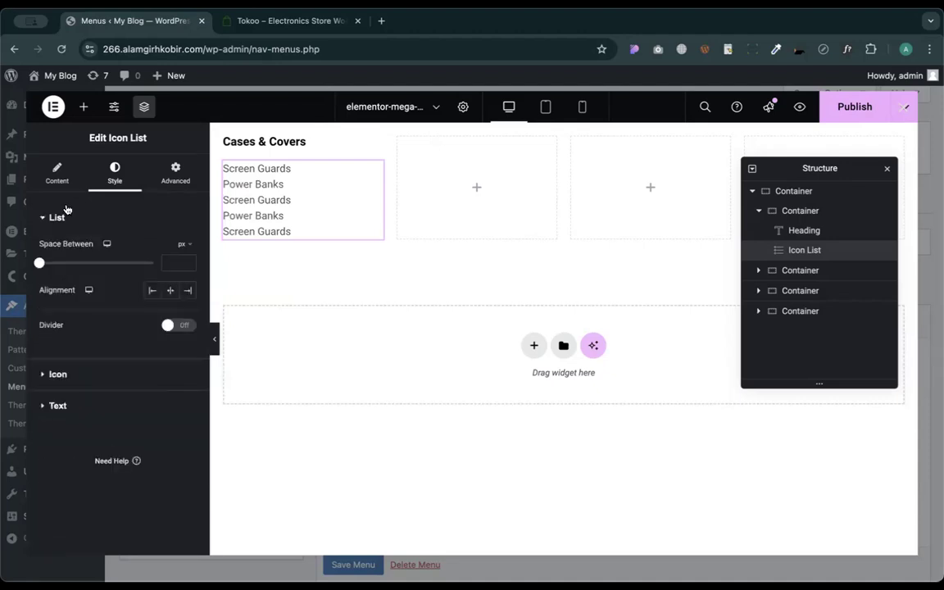
left_click_drag(38, 266, 46, 266)
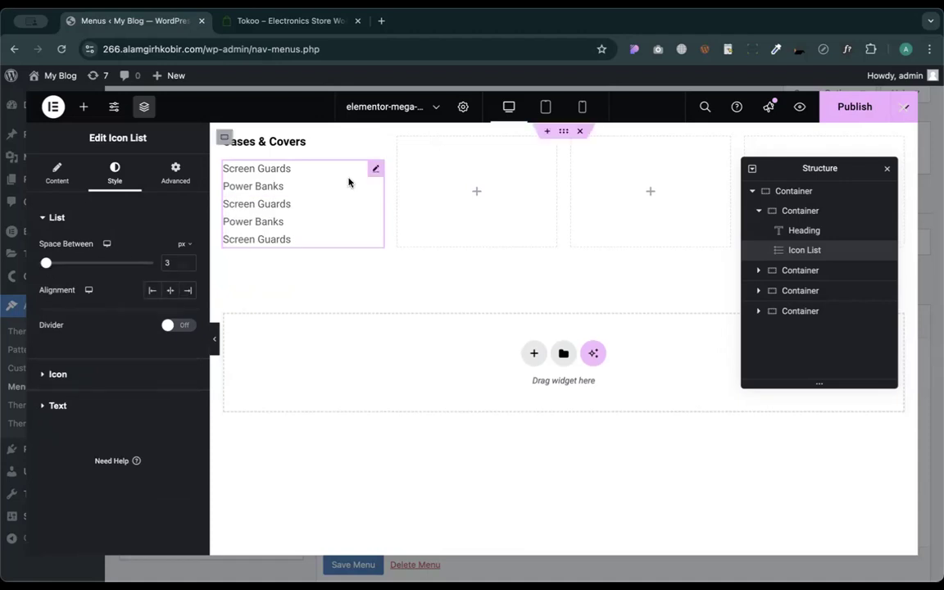
- Grow the list to nine alternating Screen Guards and Power Banks items, removing the extra one
left_click(476, 193)
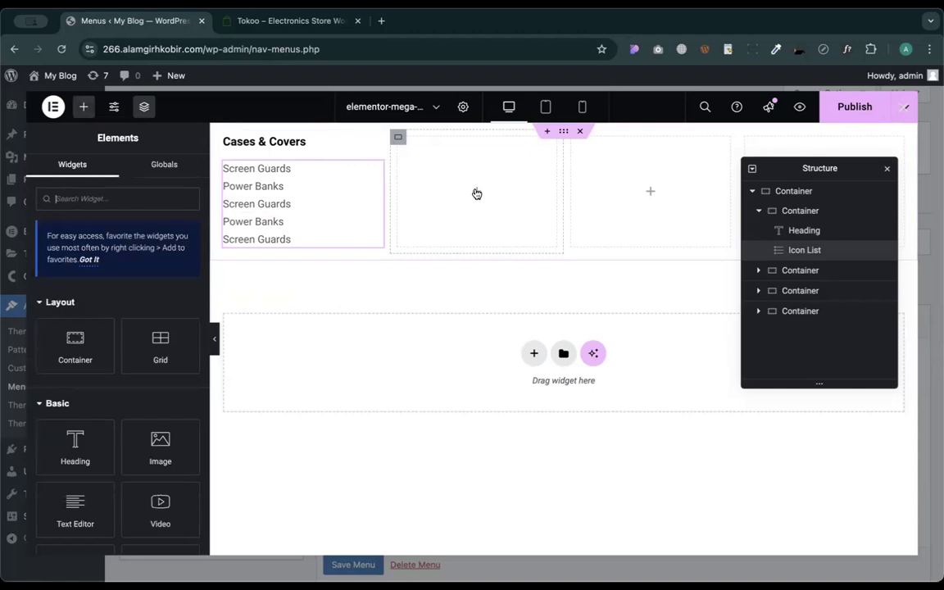
left_click(375, 166)
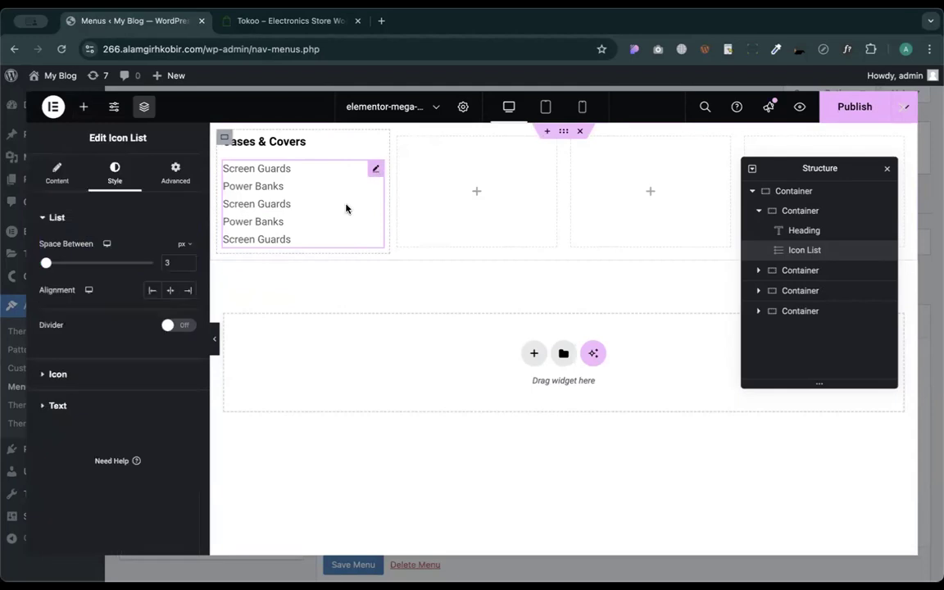
left_click(56, 174)
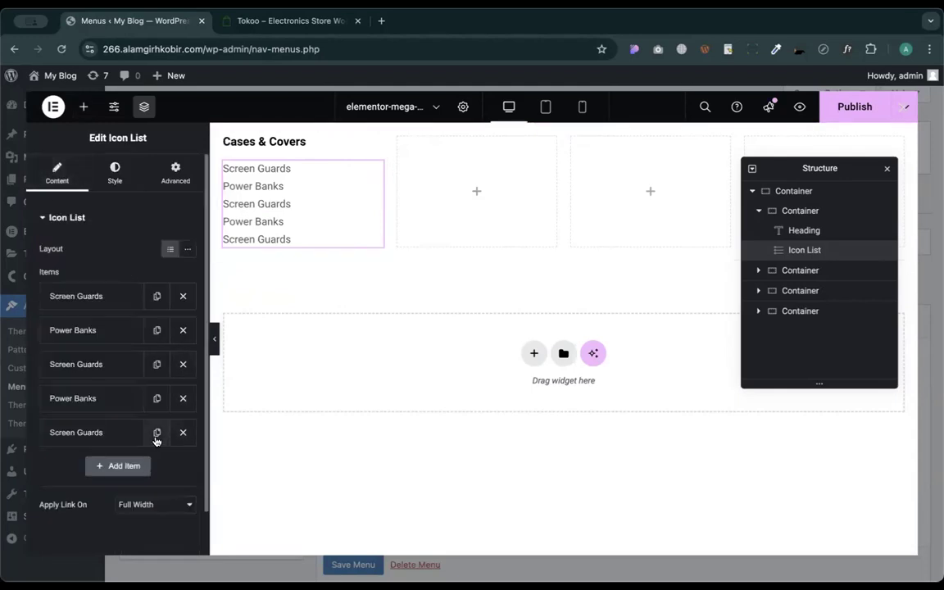
left_click(155, 434)
left_click(156, 435)
left_click(156, 434)
scroll(155, 401, "down", 1)
left_click(154, 368)
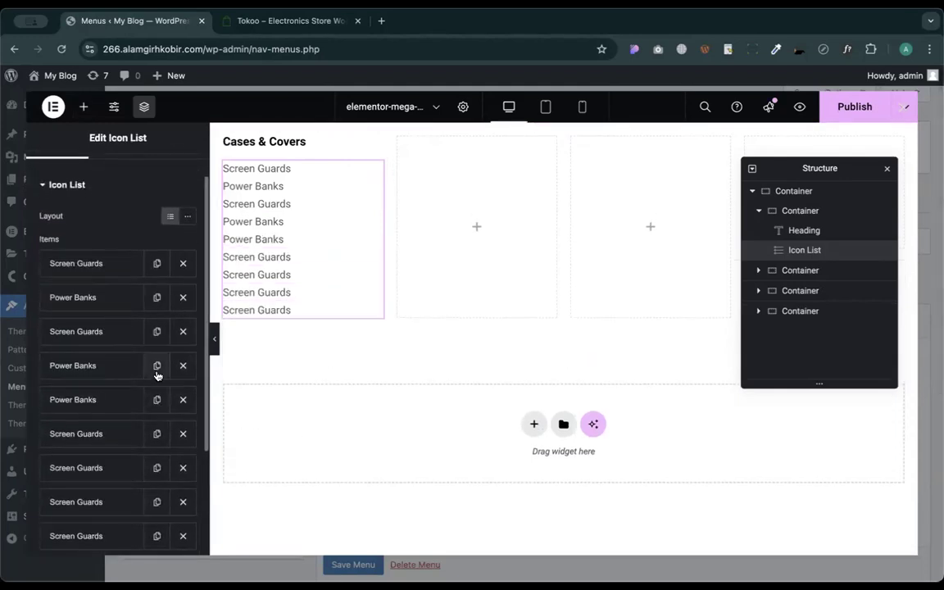
left_click(154, 374)
scroll(155, 374, "down", 2)
left_click_drag(82, 361, 66, 434)
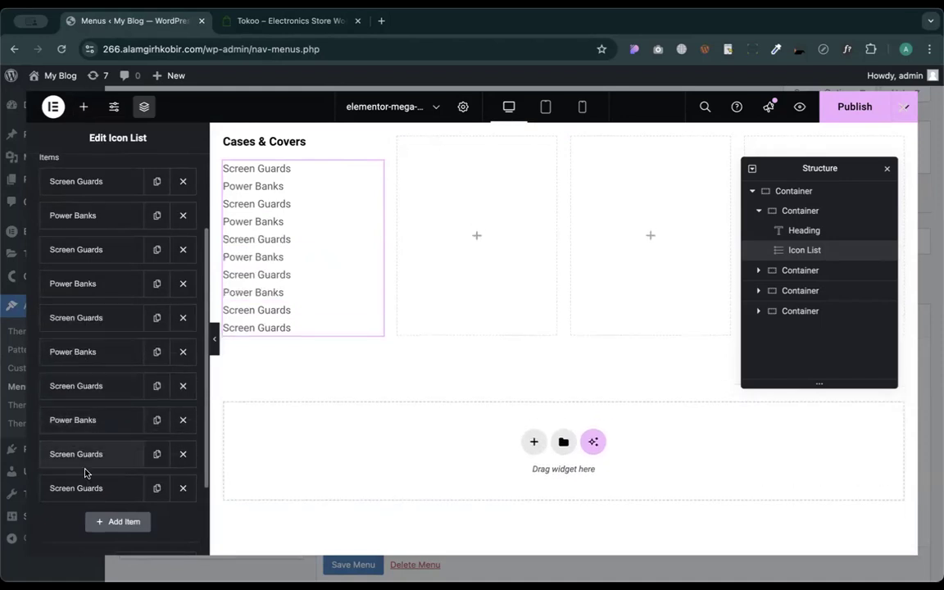
left_click(184, 488)
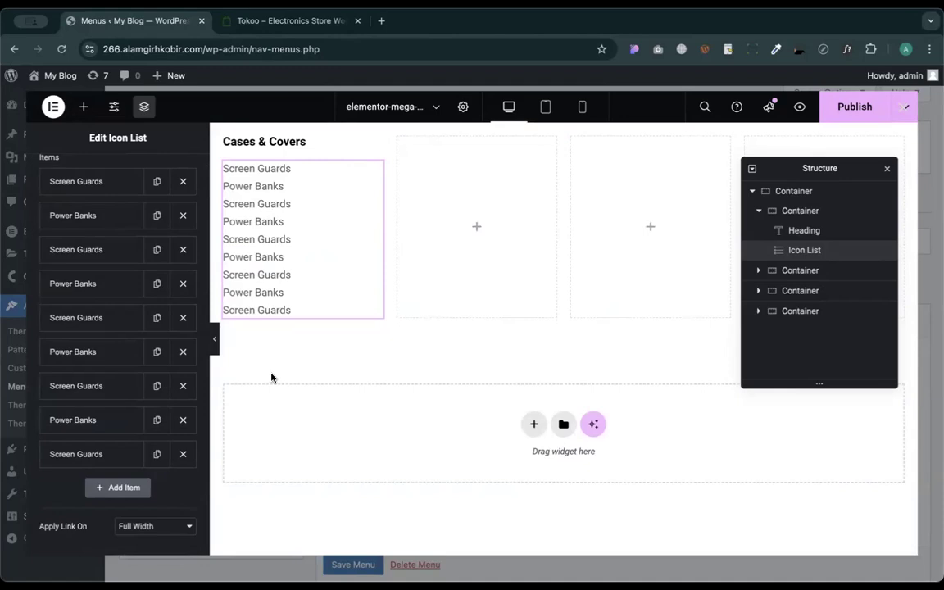
right_click(303, 142)
- Duplicate the Cases & Covers heading into the second column and retitle it 'Top Brands'
left_click(340, 177)
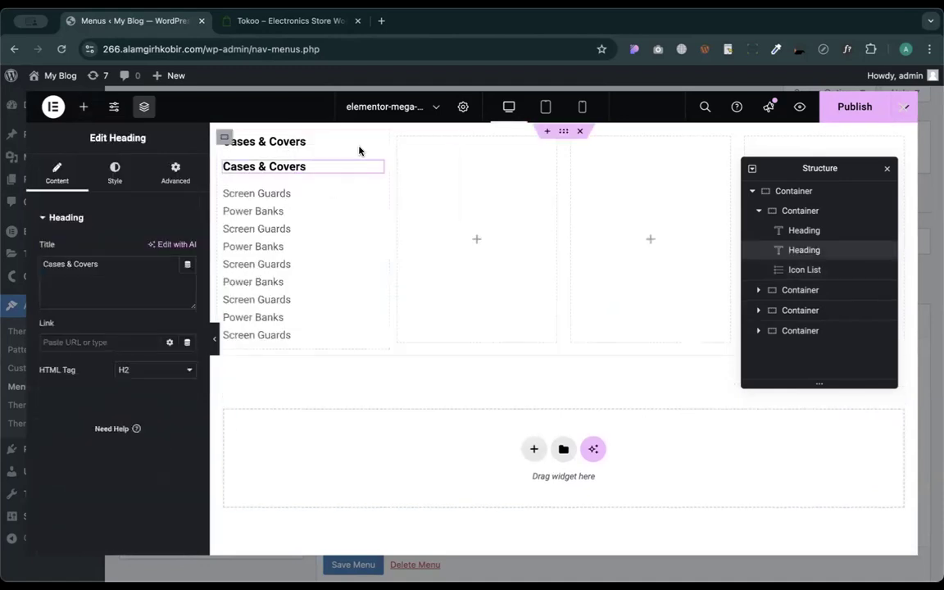
left_click_drag(371, 146, 467, 221)
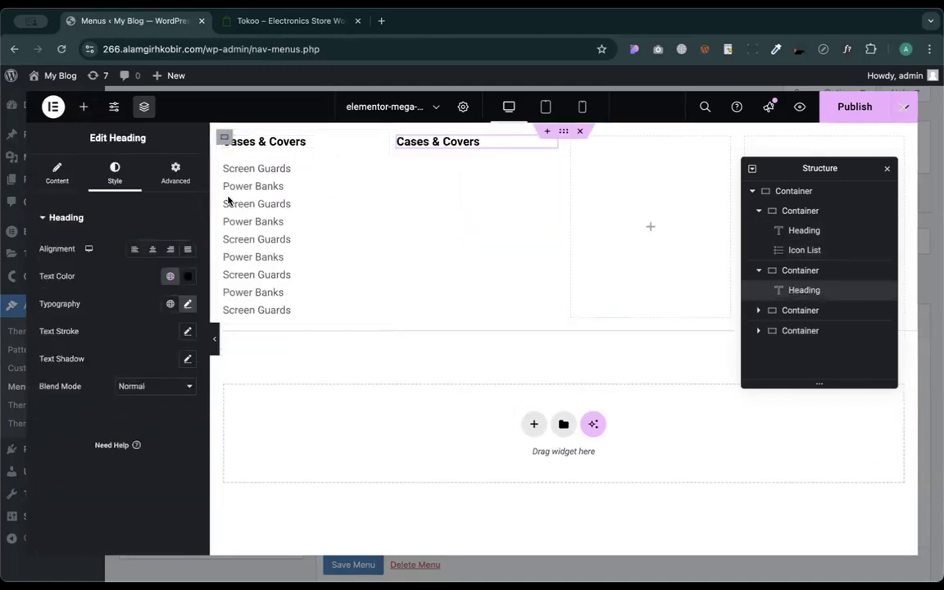
left_click(49, 185)
triple_click(109, 272)
type("Top Brands")
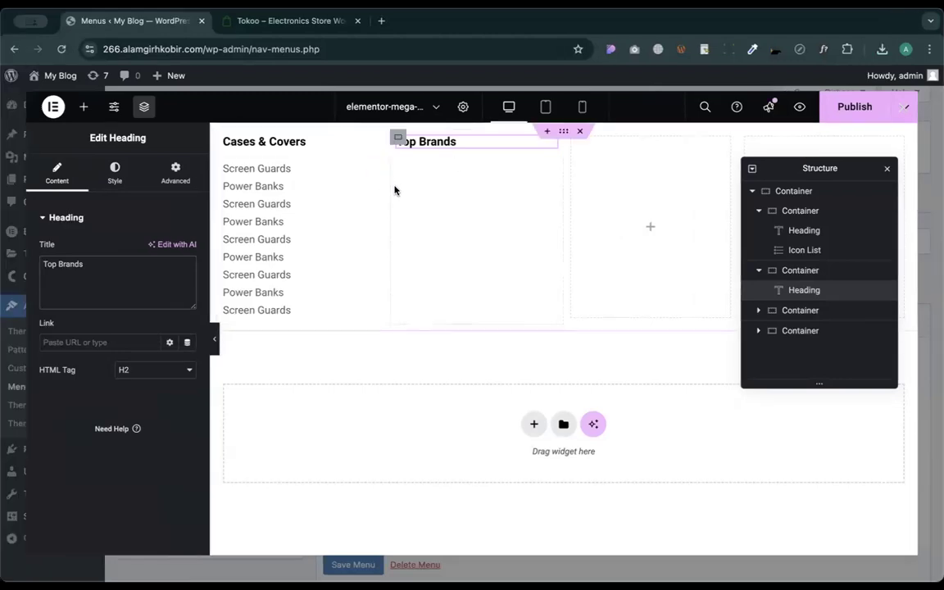
- Add a row-direction container under Top Brands holding three side-by-side Image widgets
left_click(83, 106)
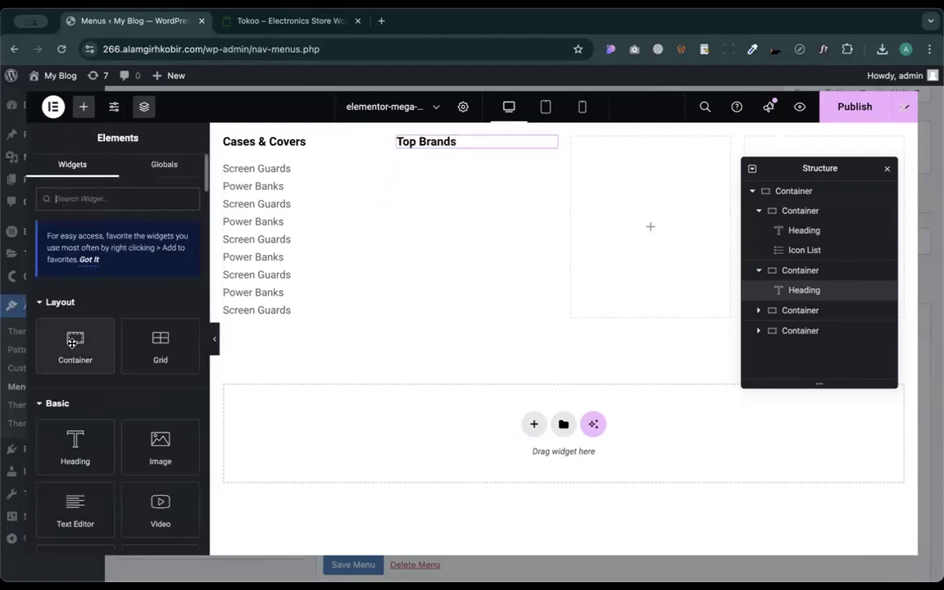
left_click_drag(72, 324, 440, 148)
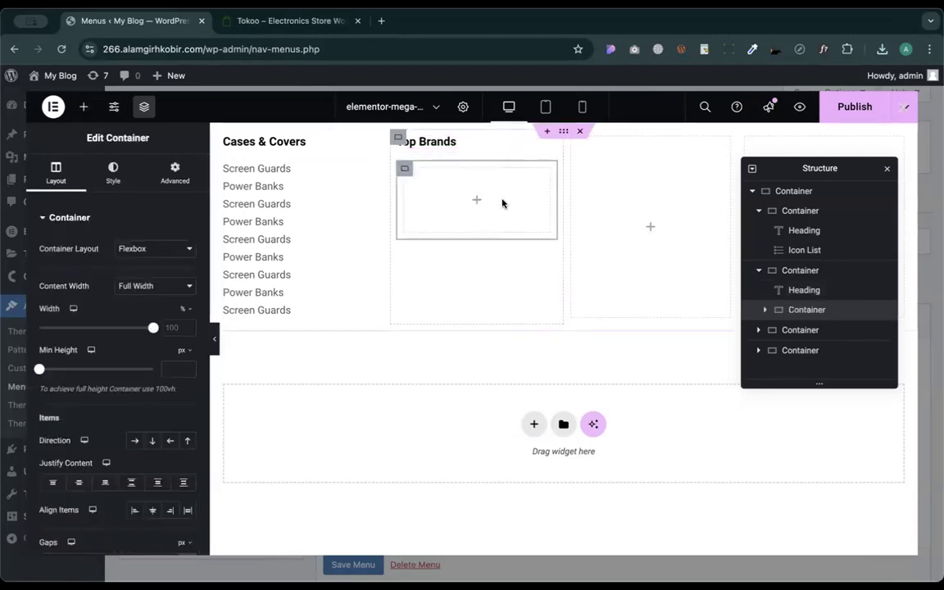
left_click(135, 442)
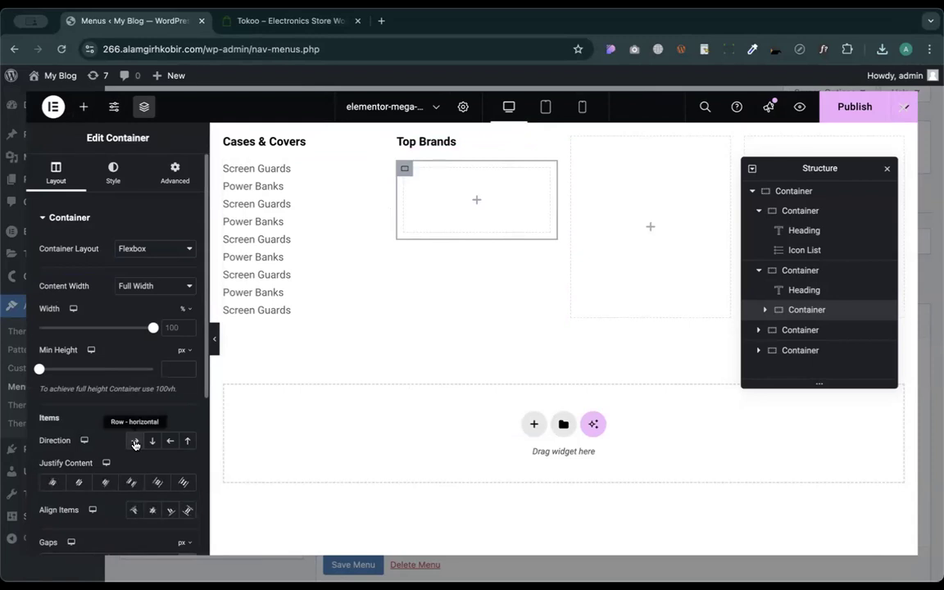
left_click(82, 106)
left_click_drag(152, 441, 430, 211)
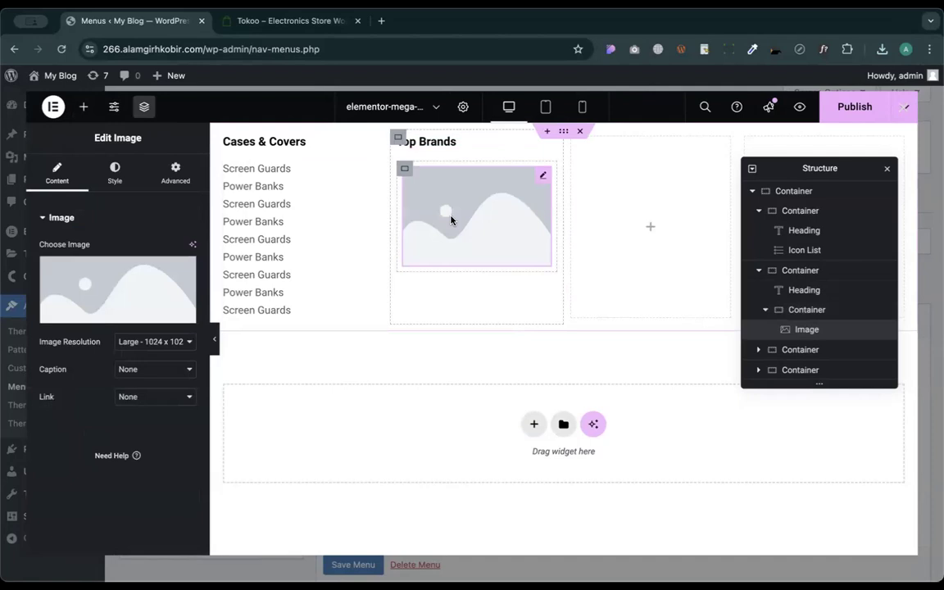
key("super+d")
key("super+d")
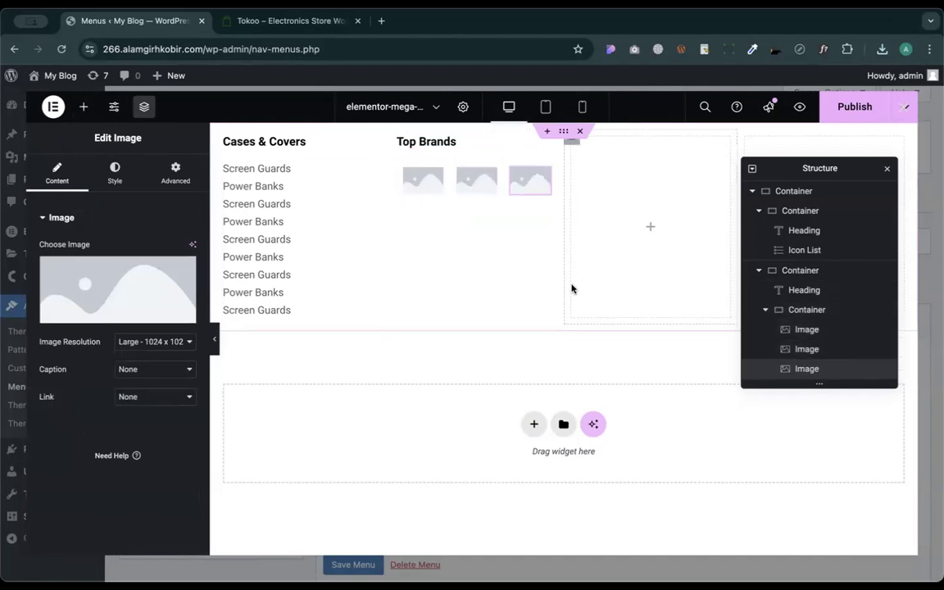
left_click(423, 185)
- Upload the three brand logo files, including brand-s-6.jpg, into the media library
left_click(140, 282)
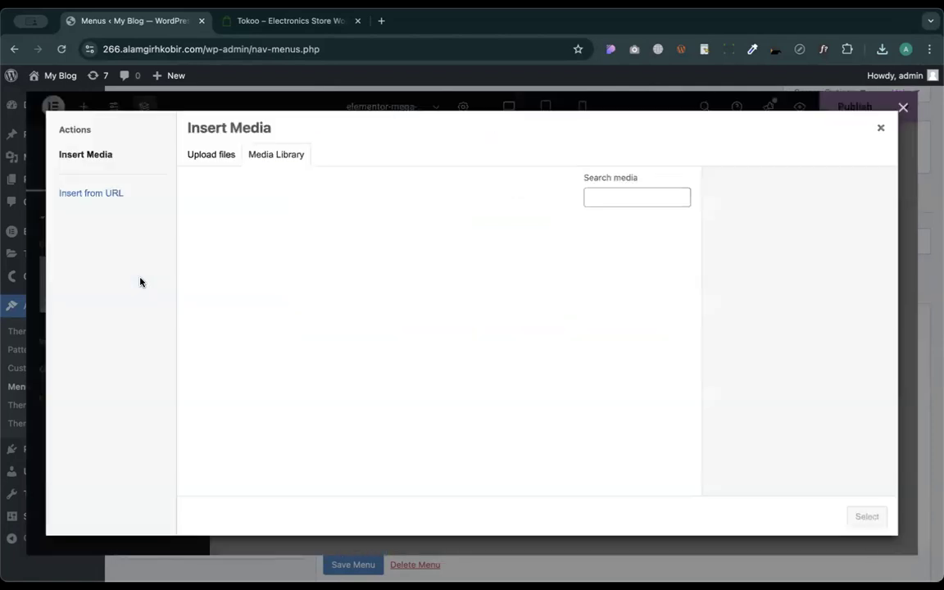
left_click_drag(873, 44, 628, 253)
left_click_drag(881, 52, 665, 251)
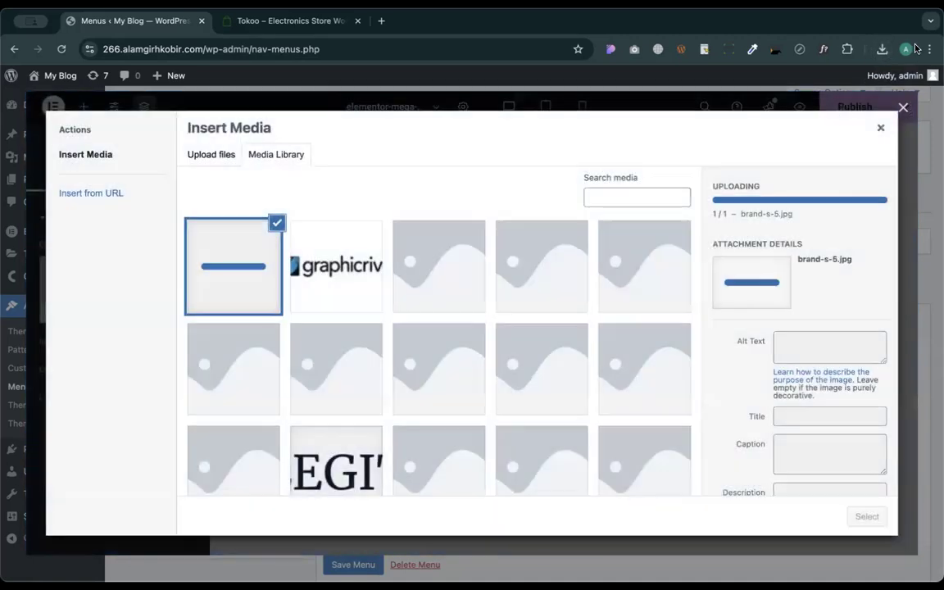
left_click_drag(881, 49, 647, 381)
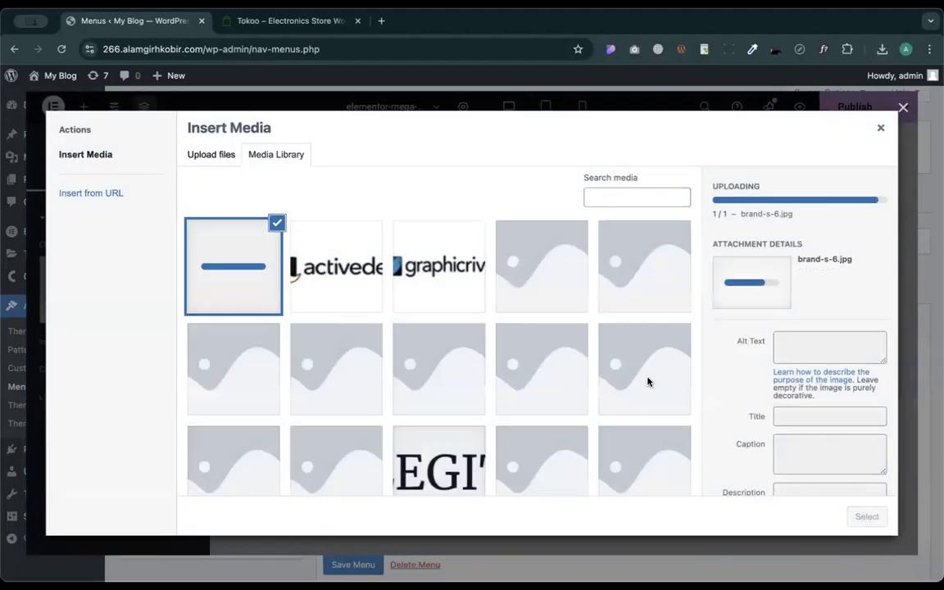
- Assign the graphicriver, activeden and 3docean logos to the three Top Brands images in order
left_click(435, 279)
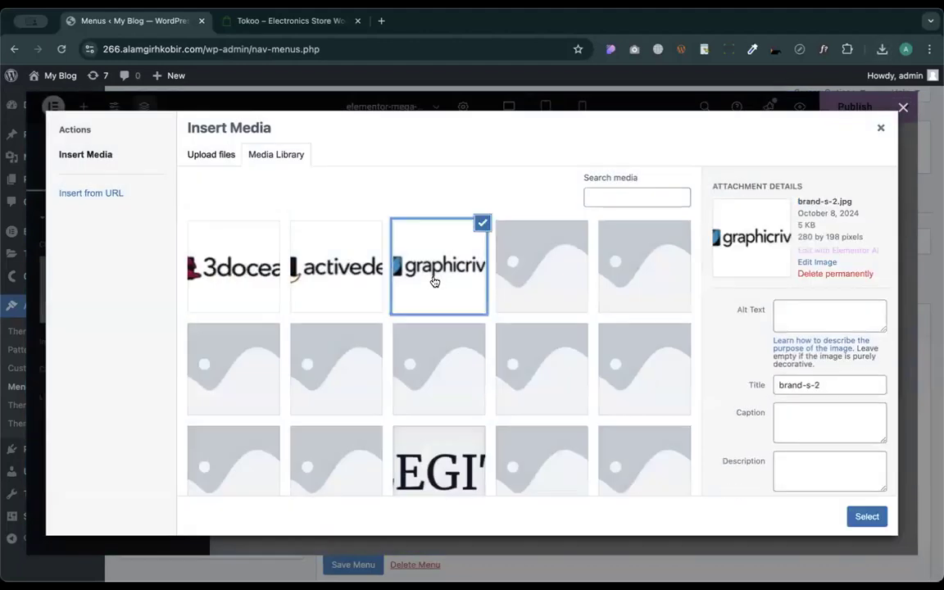
left_click(865, 517)
left_click(451, 193)
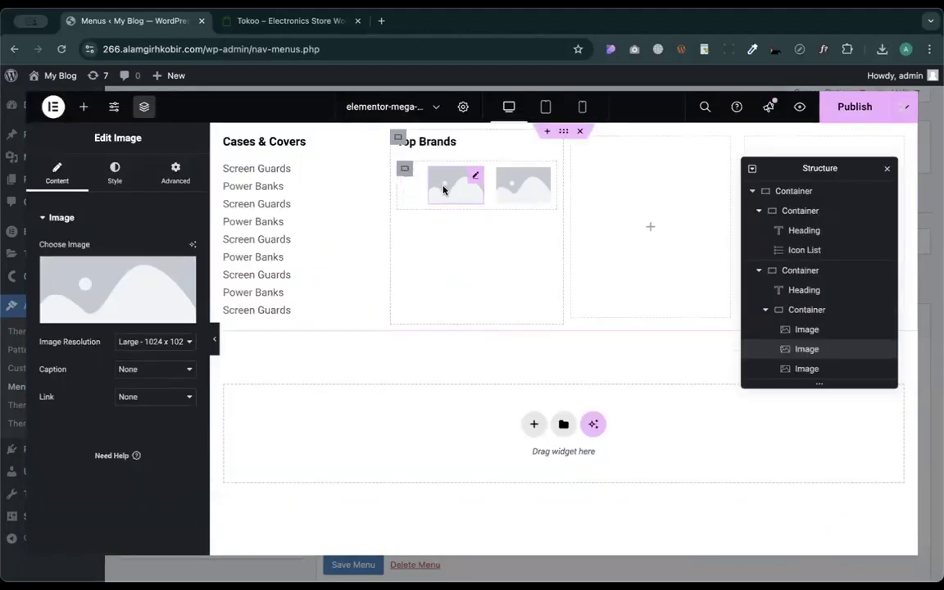
left_click(111, 319)
left_click(336, 266)
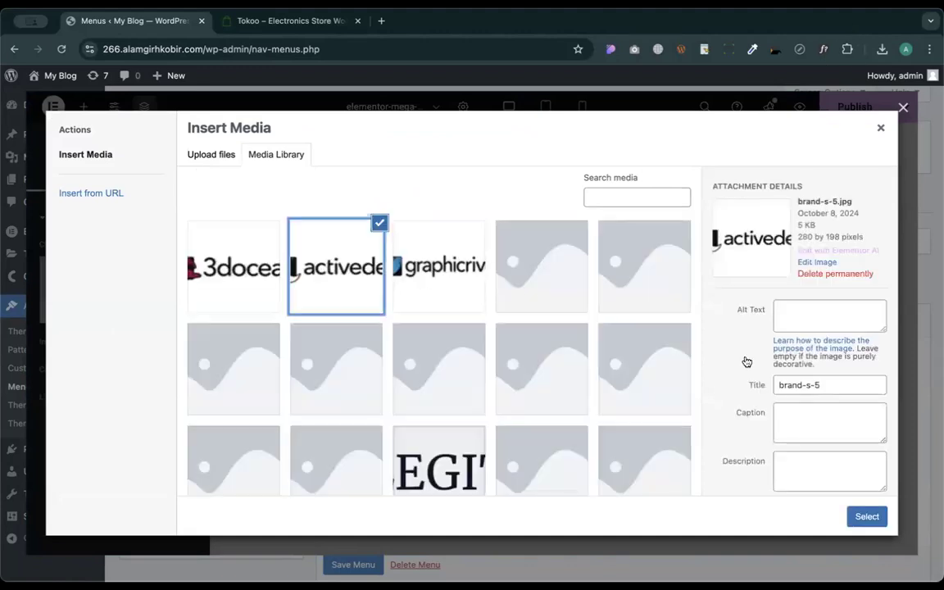
left_click(866, 517)
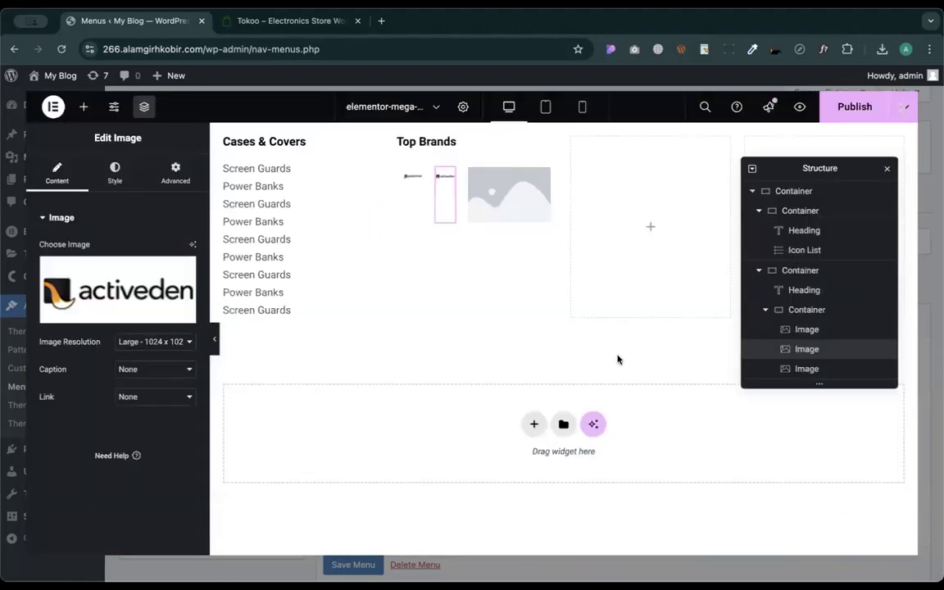
left_click(498, 219)
left_click(110, 288)
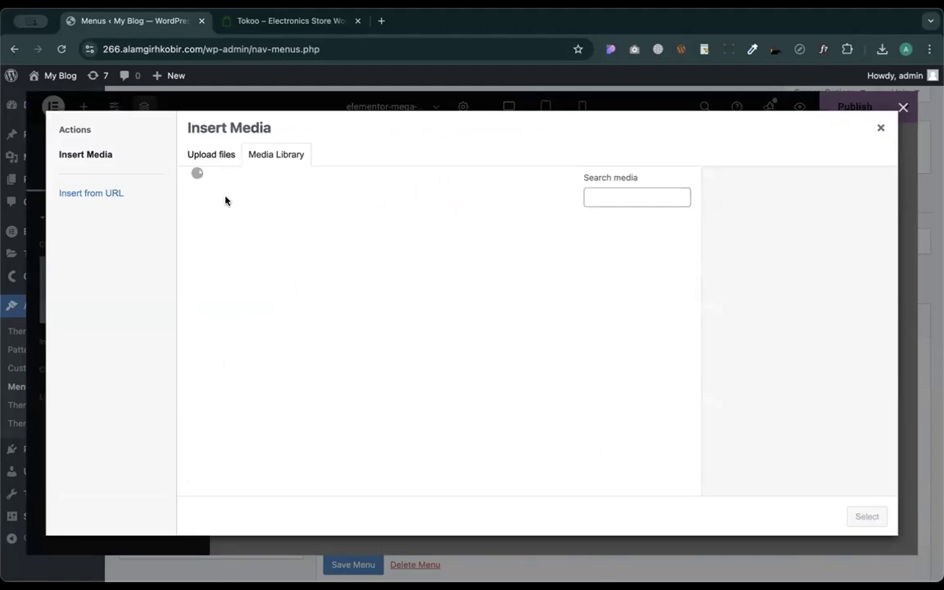
left_click(207, 239)
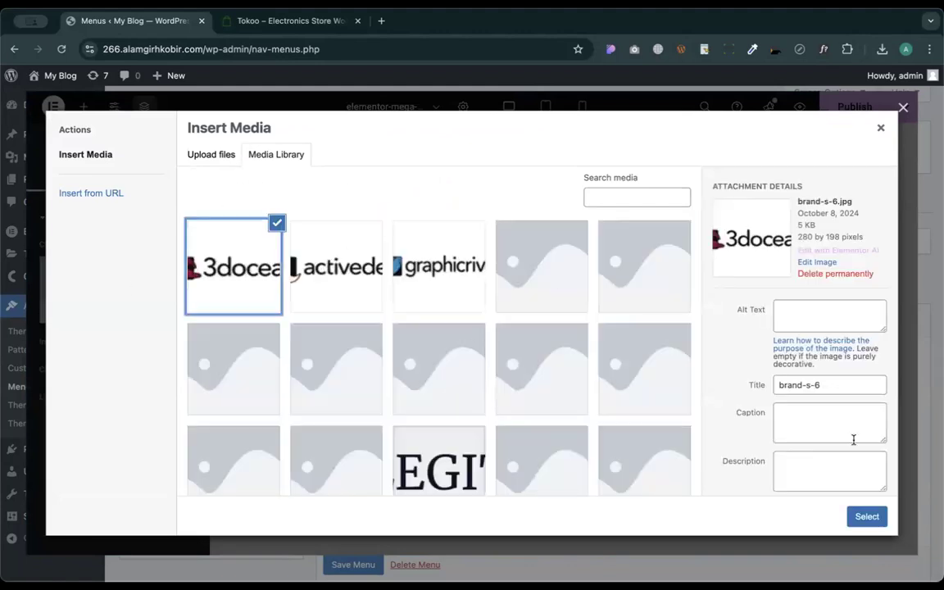
left_click(866, 516)
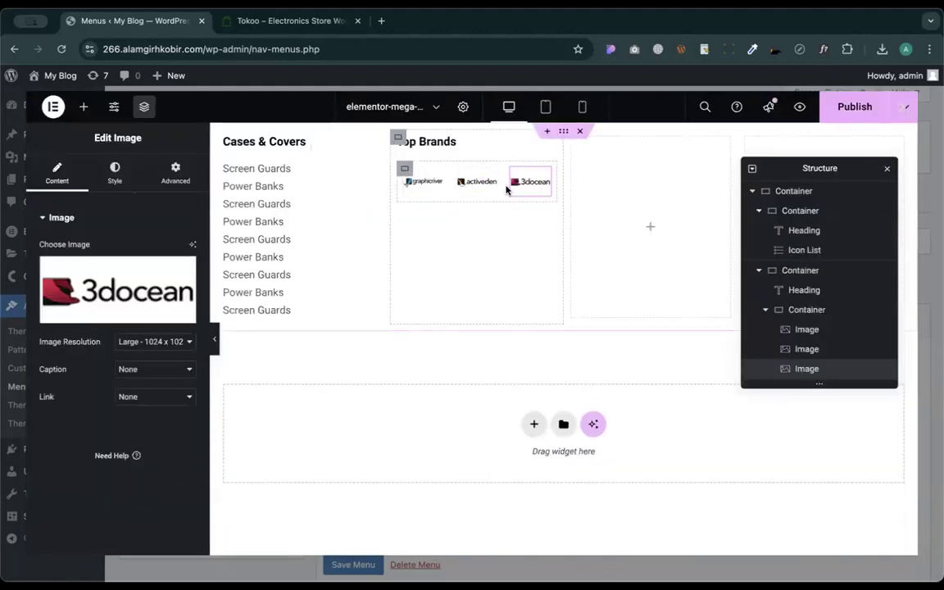
left_click(404, 168)
- Set the gap between the Top Brands logos to 1
scroll(187, 371, "down", 5)
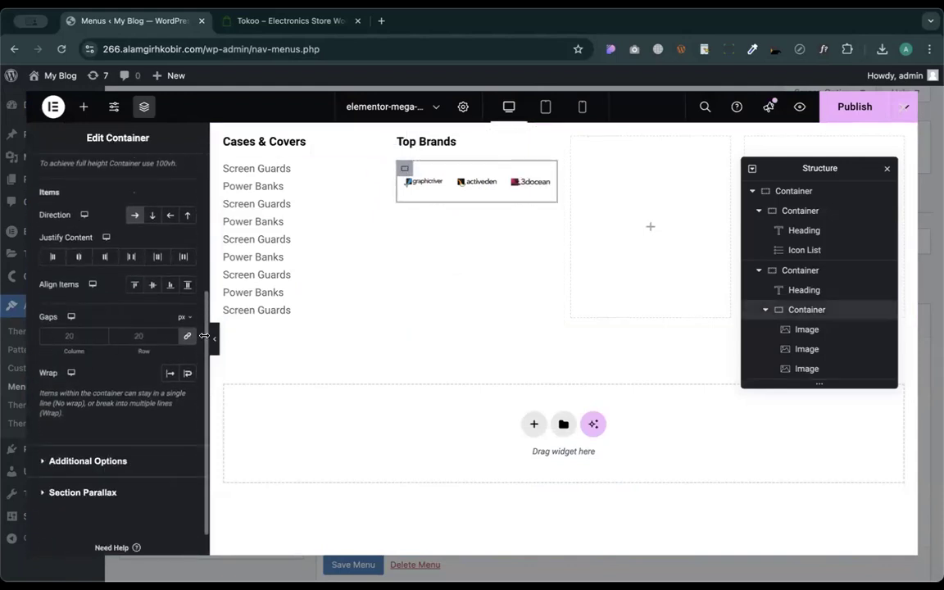
left_click(189, 337)
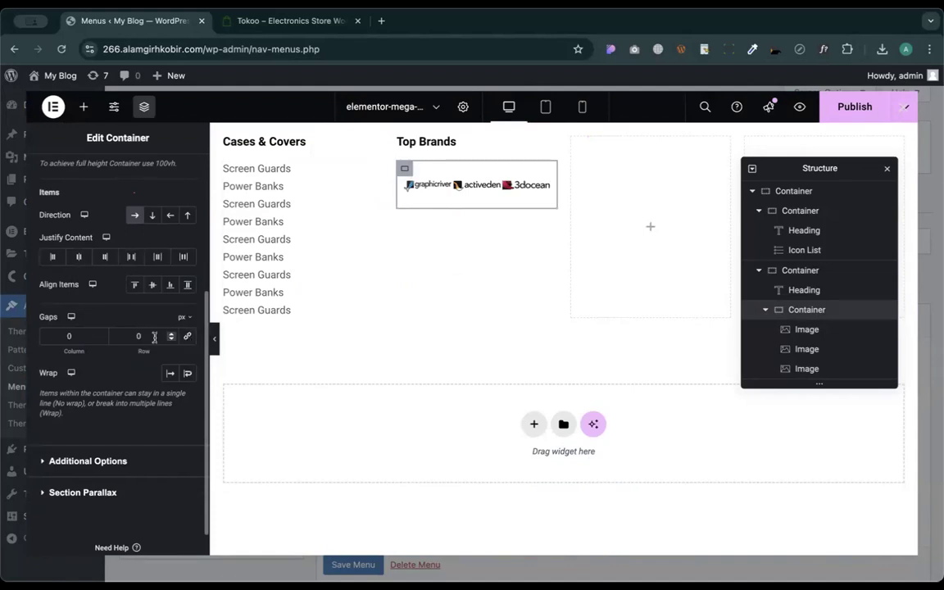
left_click(61, 336)
type("1")
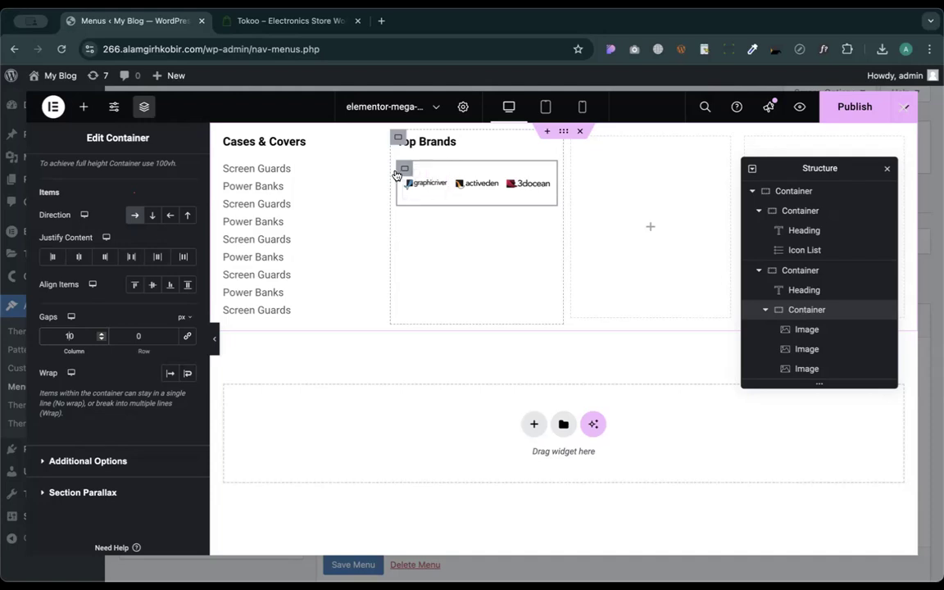
- Set the logo row's padding and margin to 0 on all sides
scroll(149, 172, "up", 5)
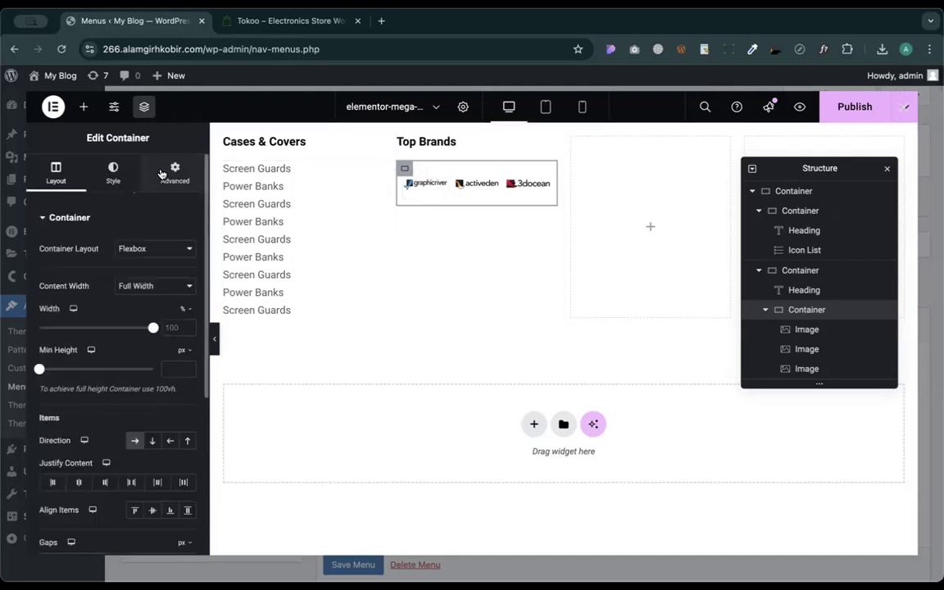
left_click(173, 174)
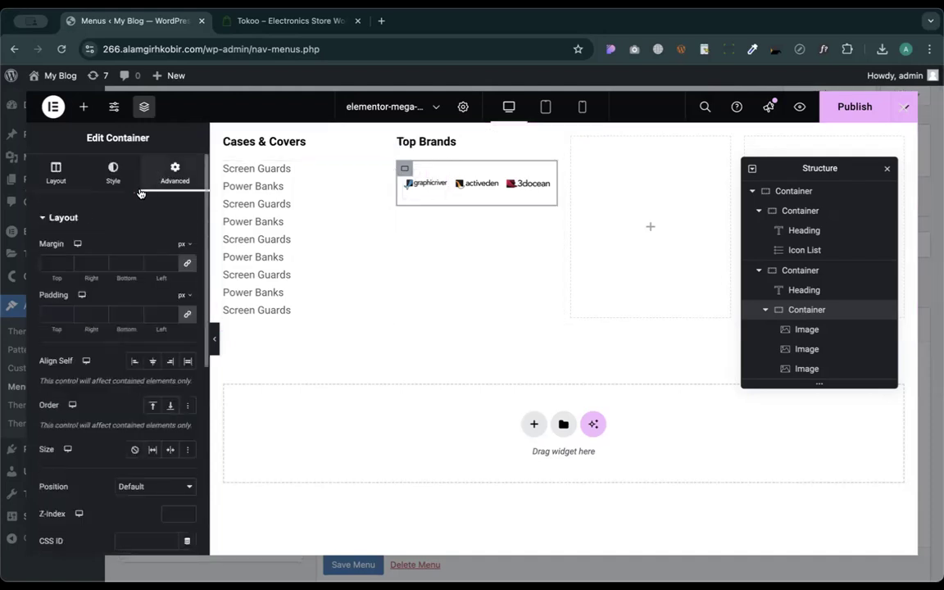
left_click(186, 316)
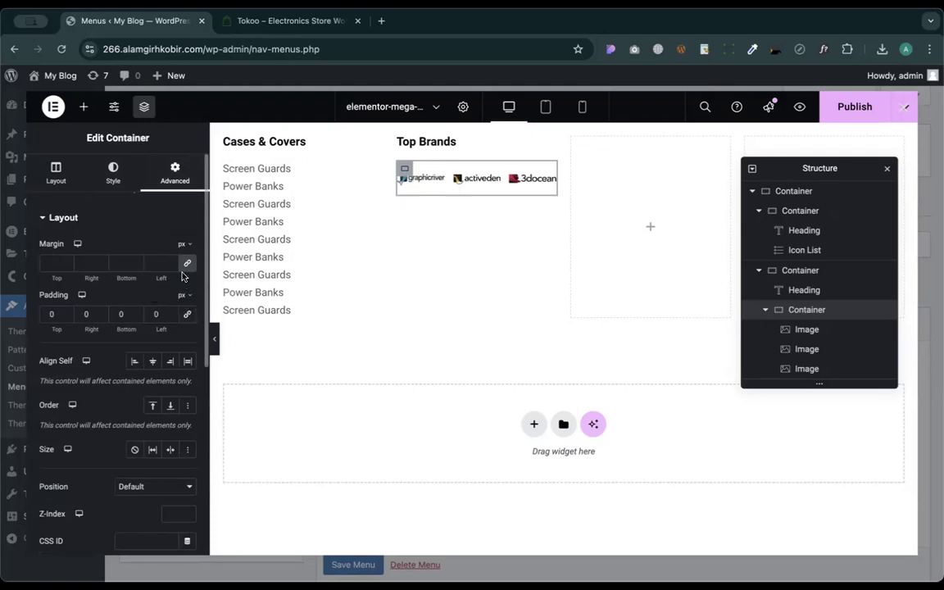
left_click(185, 262)
- Review the logo row's layout, background overlay and spacing settings
left_click(56, 173)
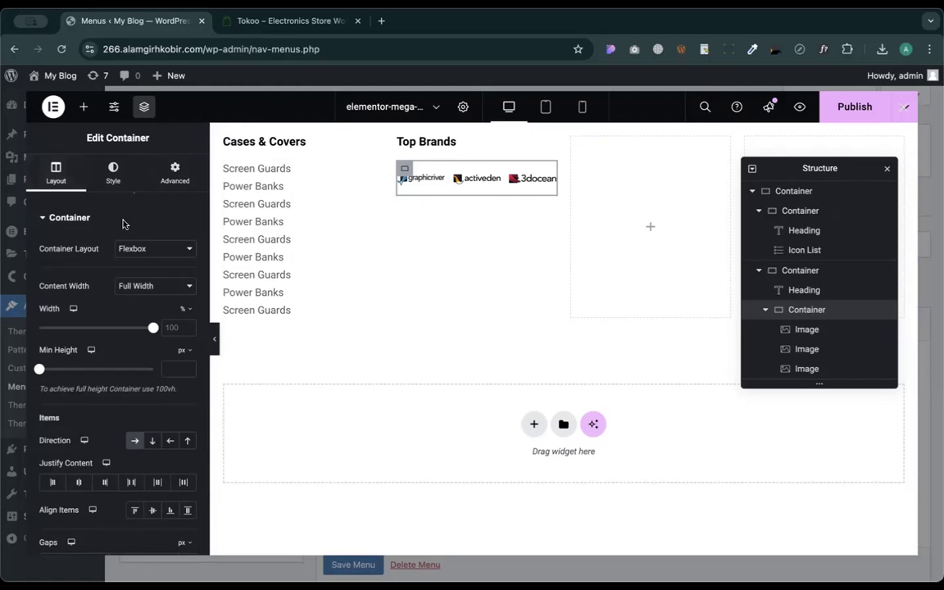
left_click(113, 171)
left_click(109, 330)
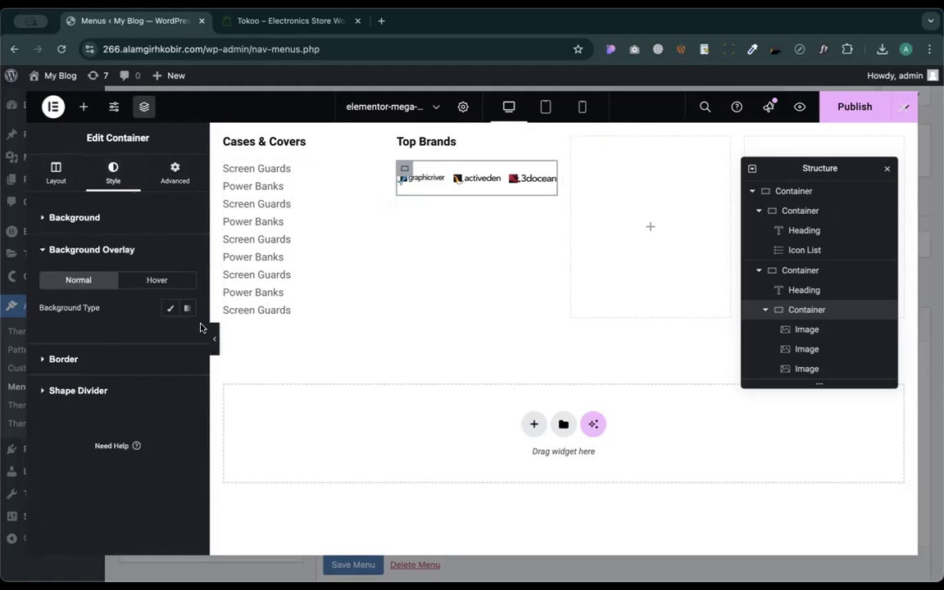
left_click(52, 170)
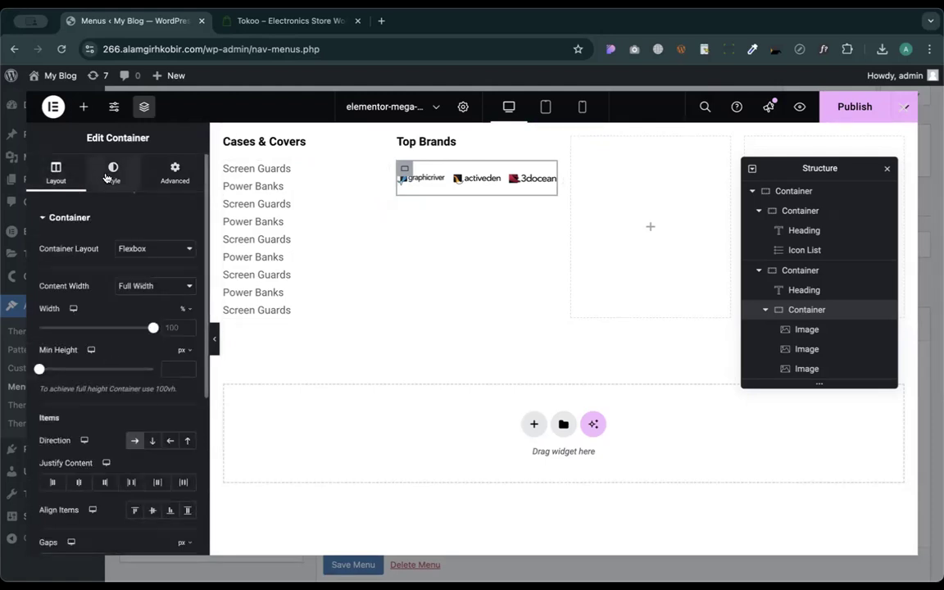
scroll(104, 421, "down", 5)
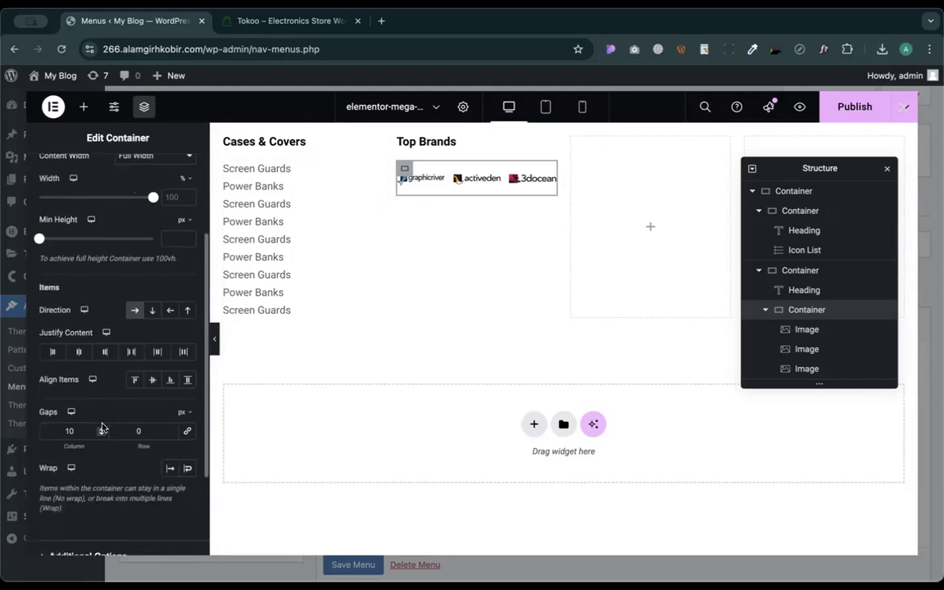
scroll(104, 394, "up", 5)
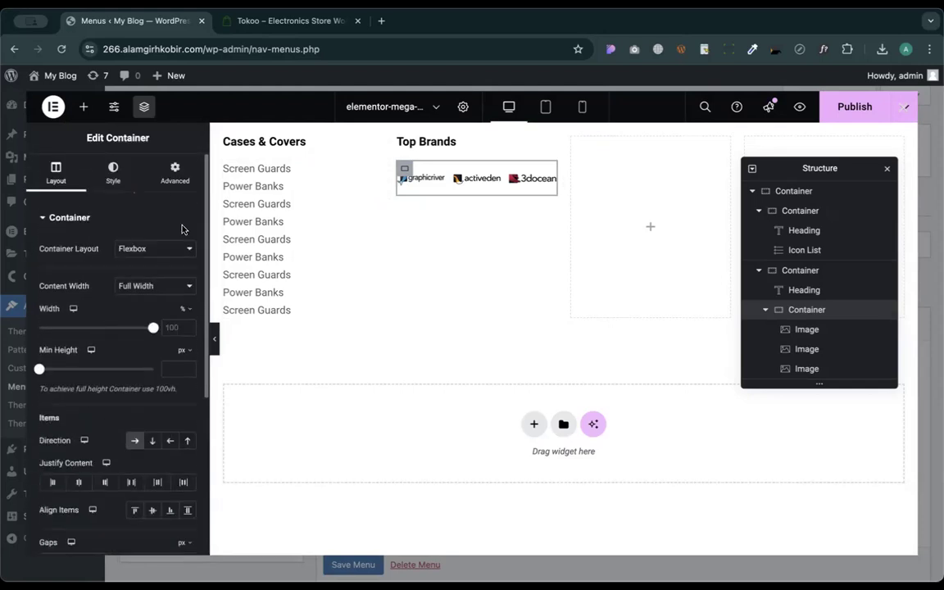
left_click(112, 172)
left_click(173, 170)
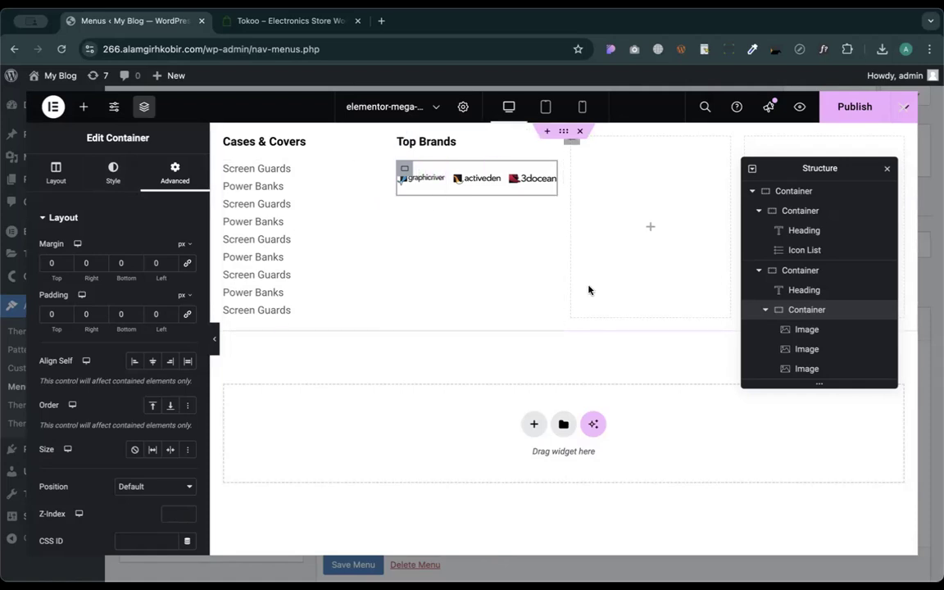
left_click(284, 22)
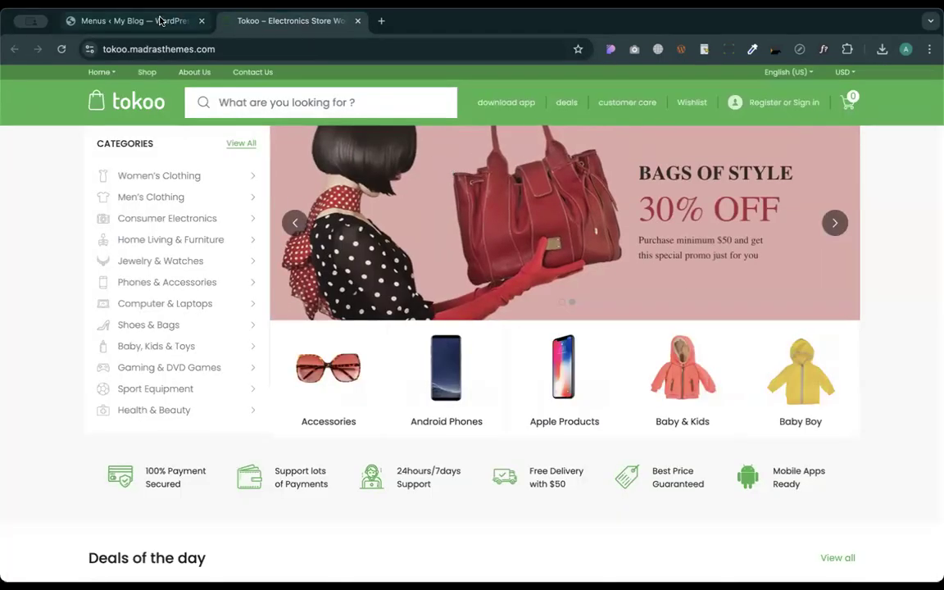
left_click(131, 20)
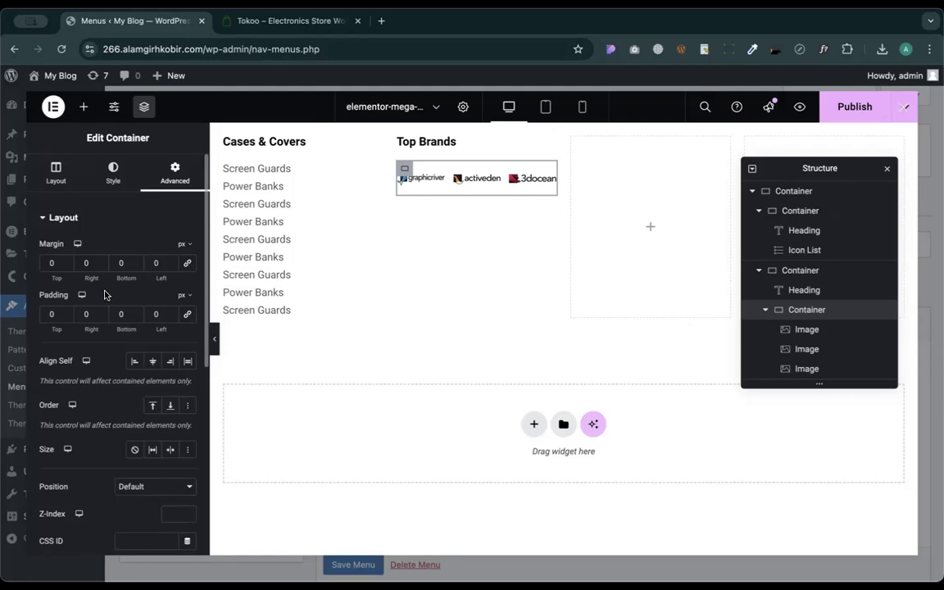
left_click(47, 262)
left_click(113, 262)
left_click(55, 167)
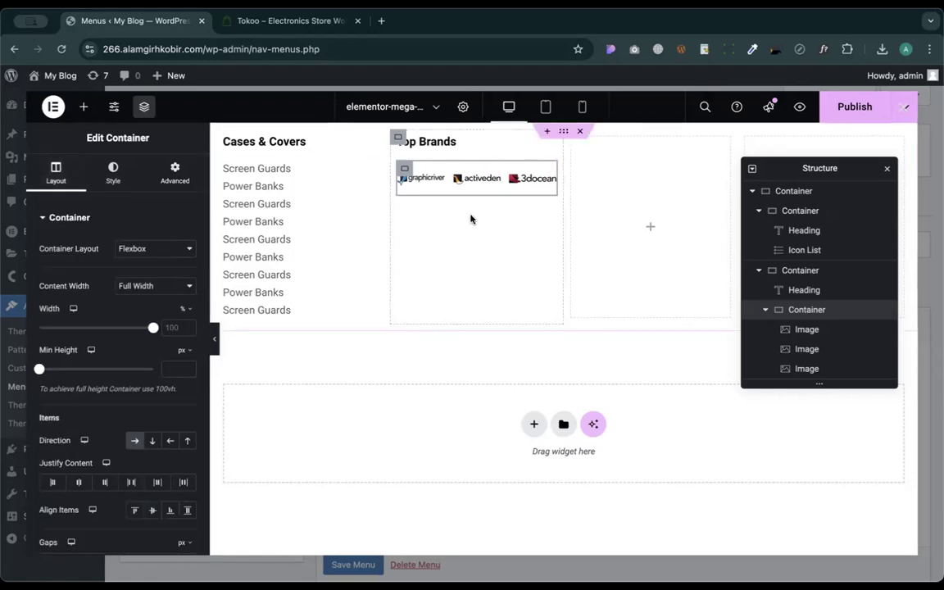
scroll(139, 283, "down", 3)
scroll(139, 283, "up", 3)
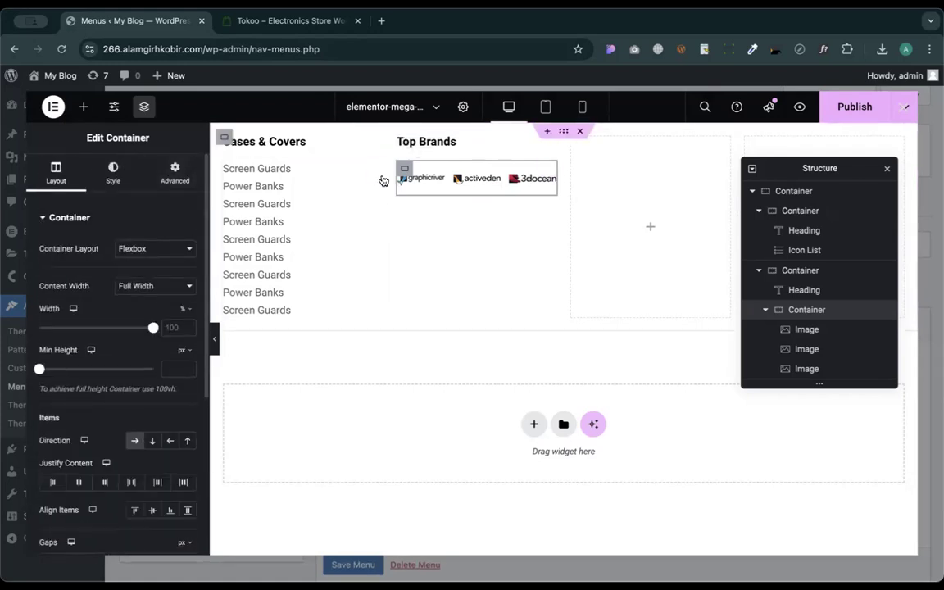
left_click(113, 172)
left_click(174, 172)
left_click(115, 175)
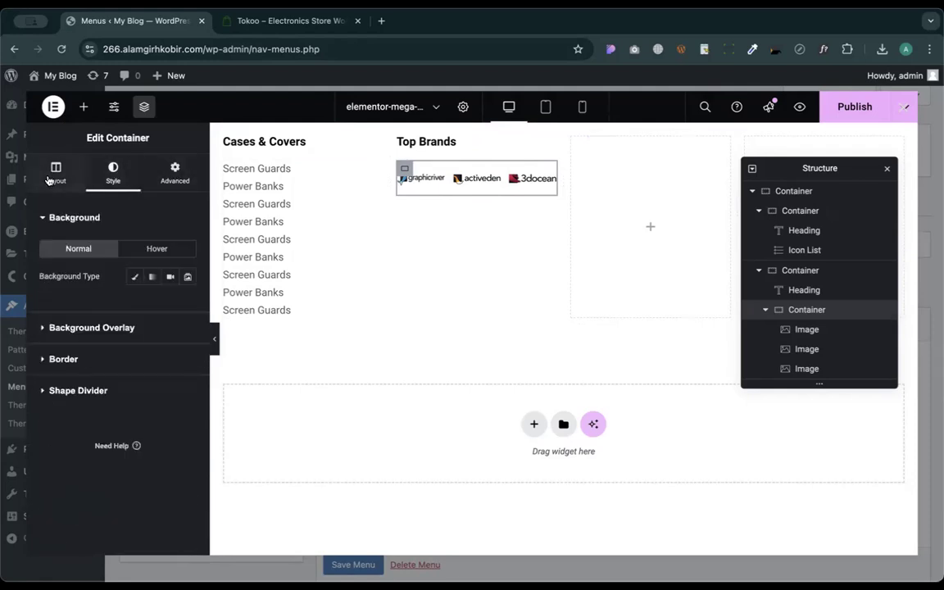
left_click(52, 177)
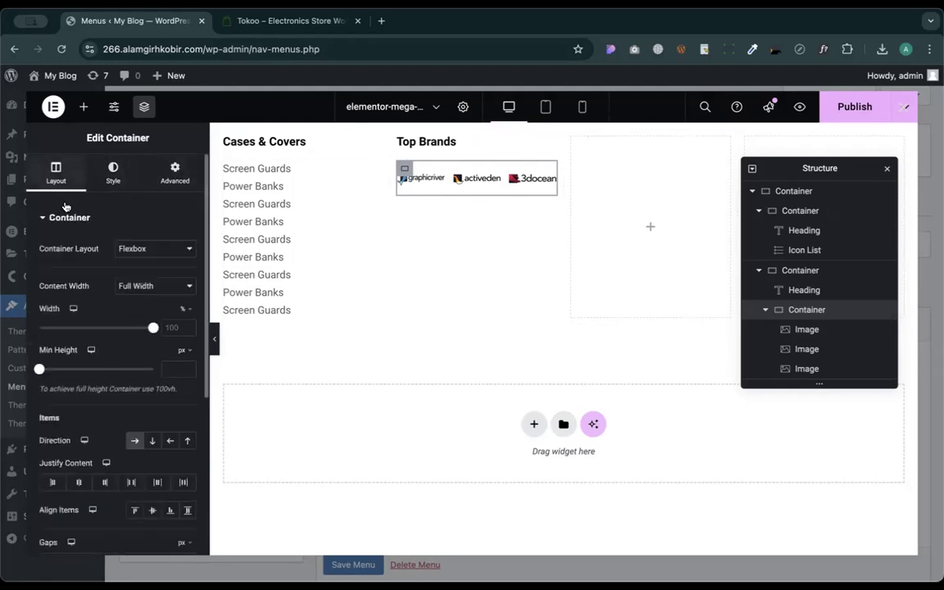
left_click(107, 177)
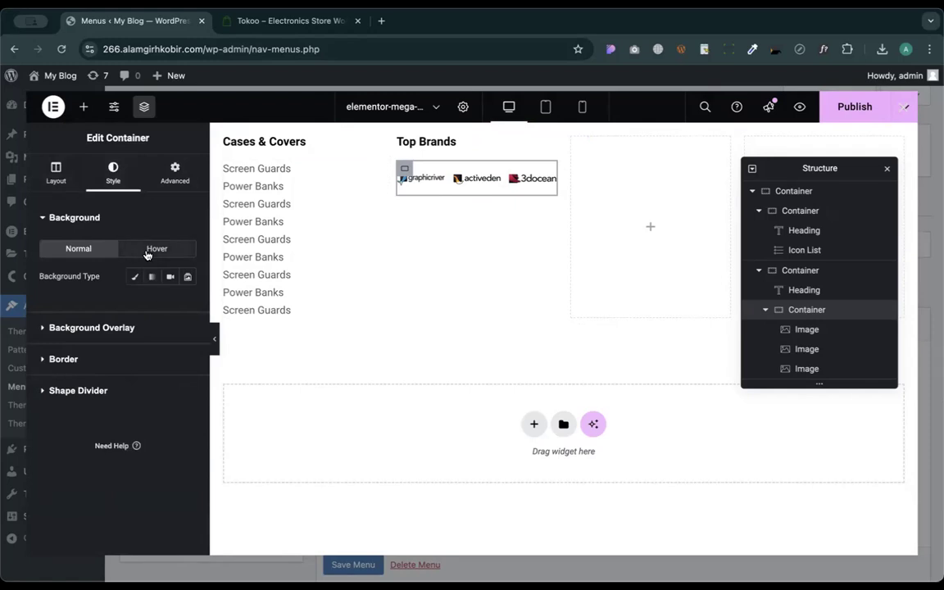
left_click(58, 177)
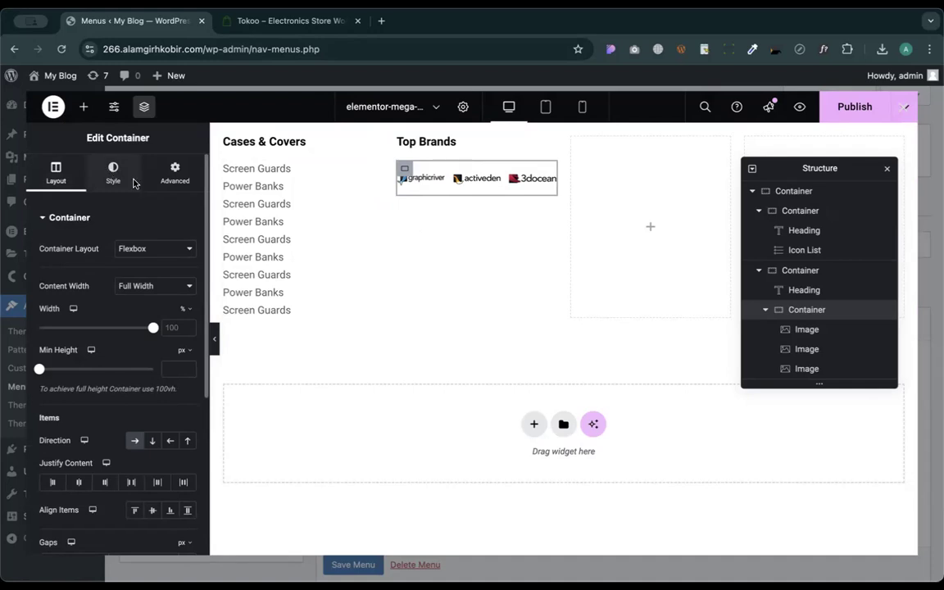
- Duplicate the logo row twice to get three rows of brand logos
right_click(402, 168)
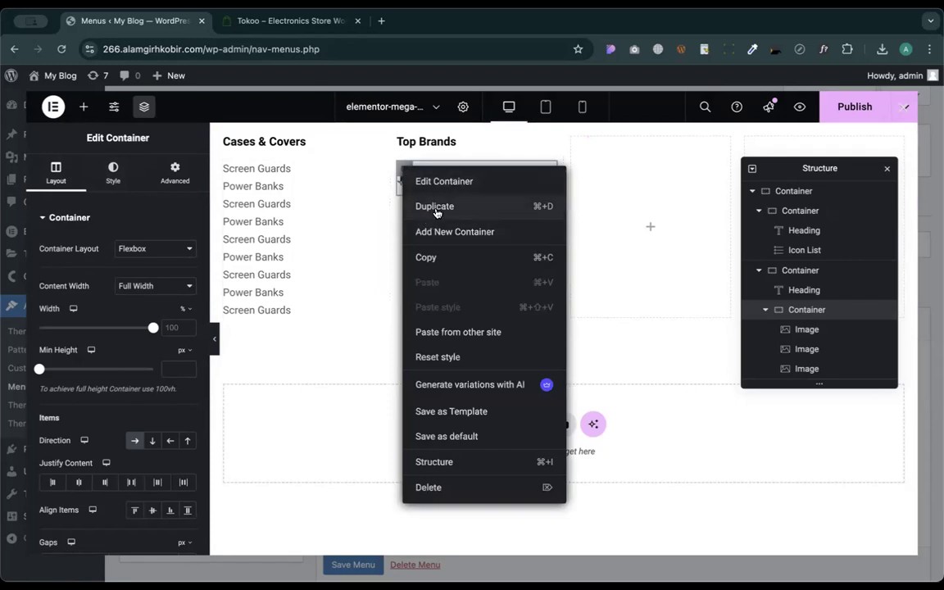
left_click(396, 196)
right_click(405, 218)
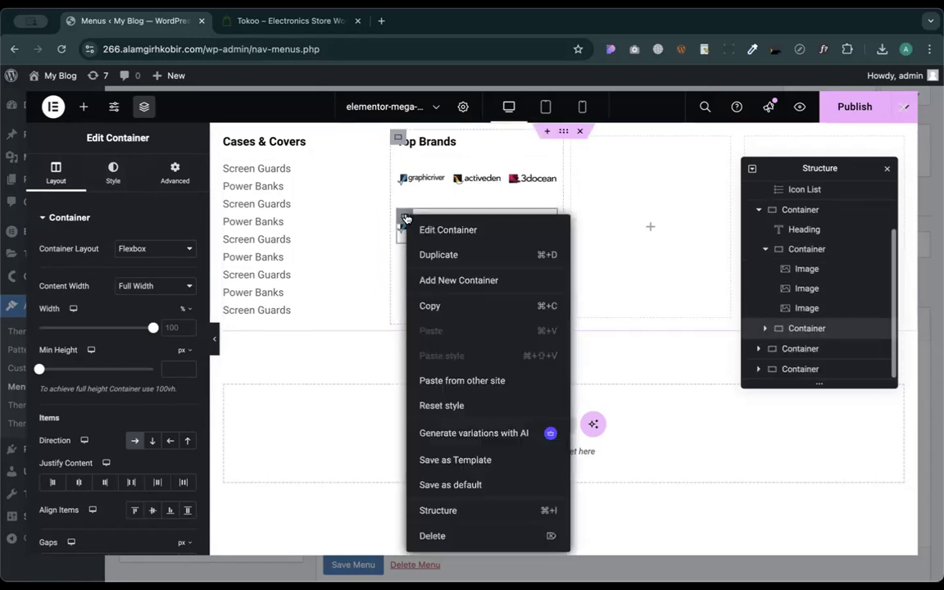
left_click(449, 252)
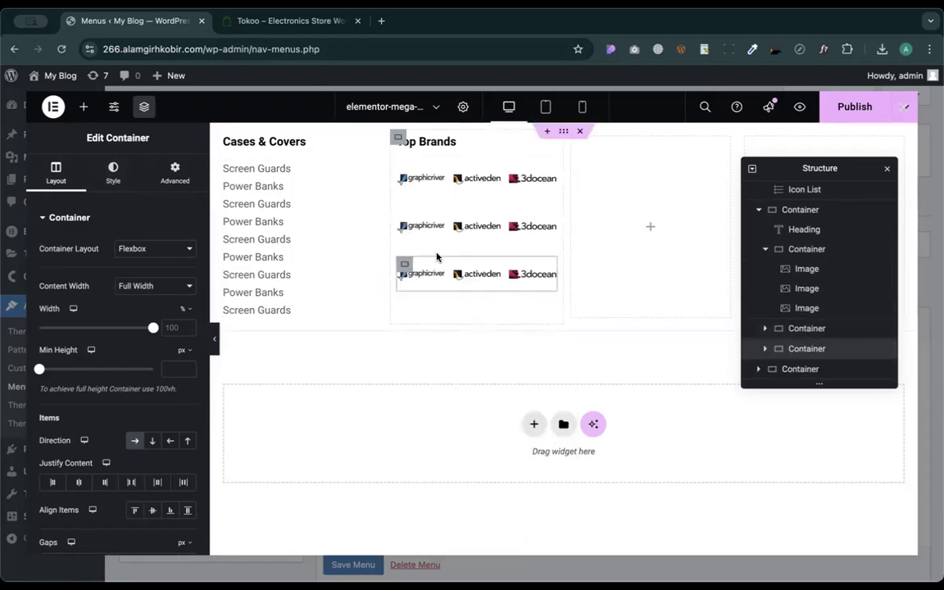
- Check the spacing of the second logo row and the Top Brands column, then its layout
left_click(406, 218)
left_click(175, 172)
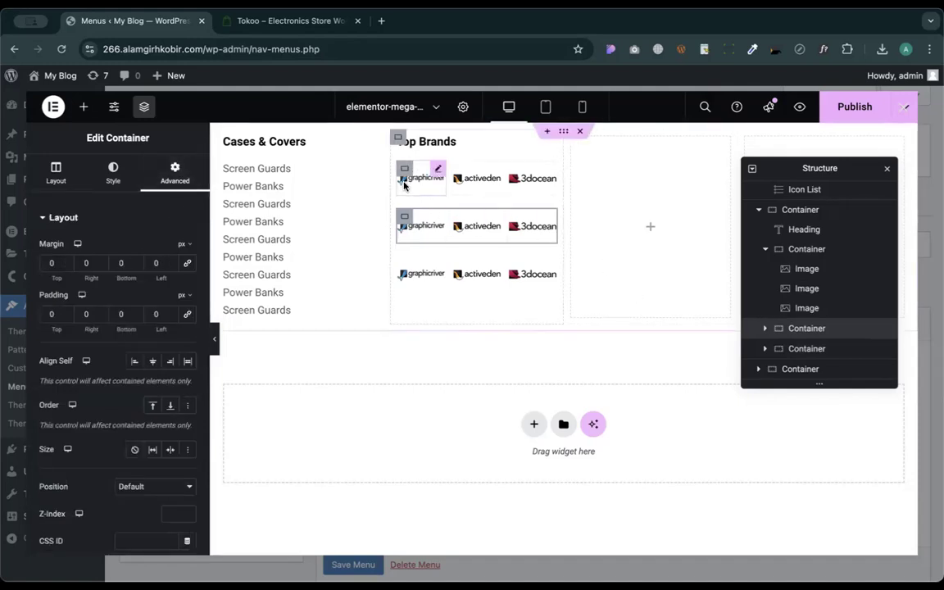
left_click(398, 137)
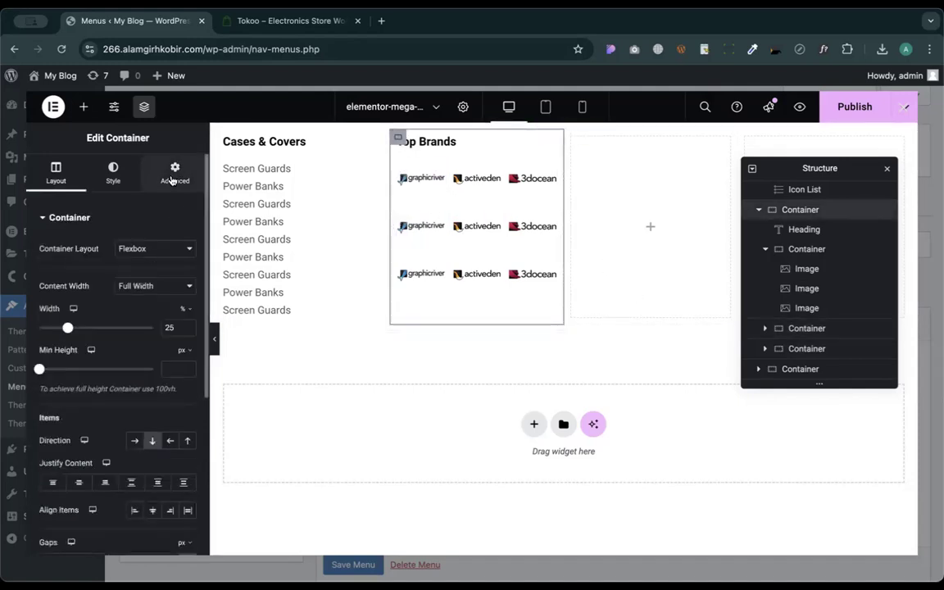
left_click(175, 171)
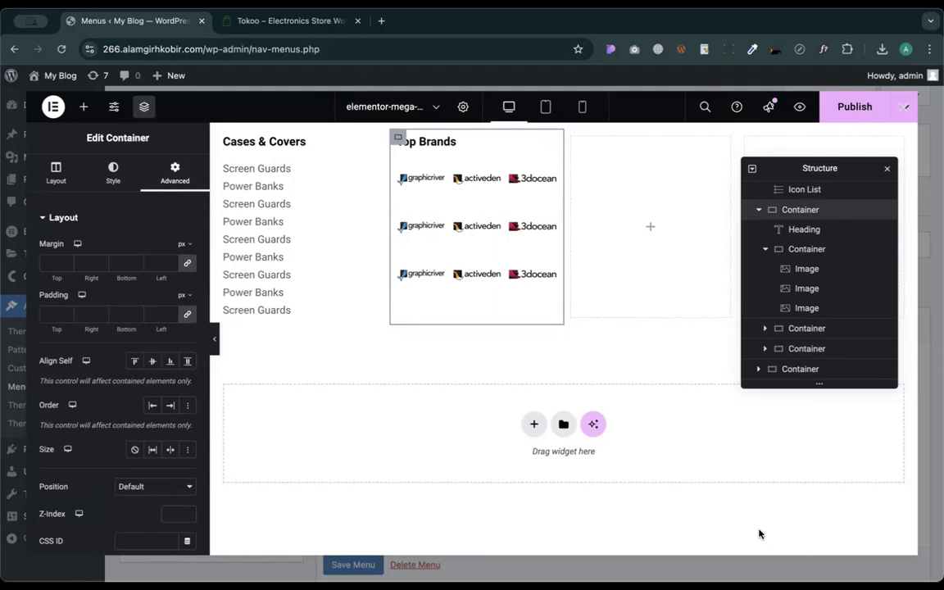
left_click(667, 434)
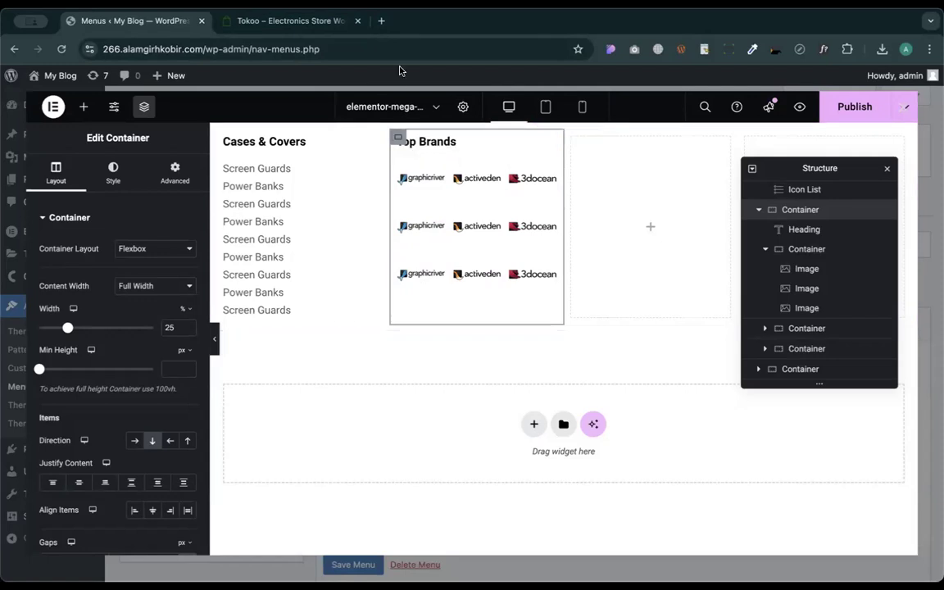
- Search 'virustoa' in a new tab and open VirusTotal's home page, with a second blank tab ready
left_click(381, 22)
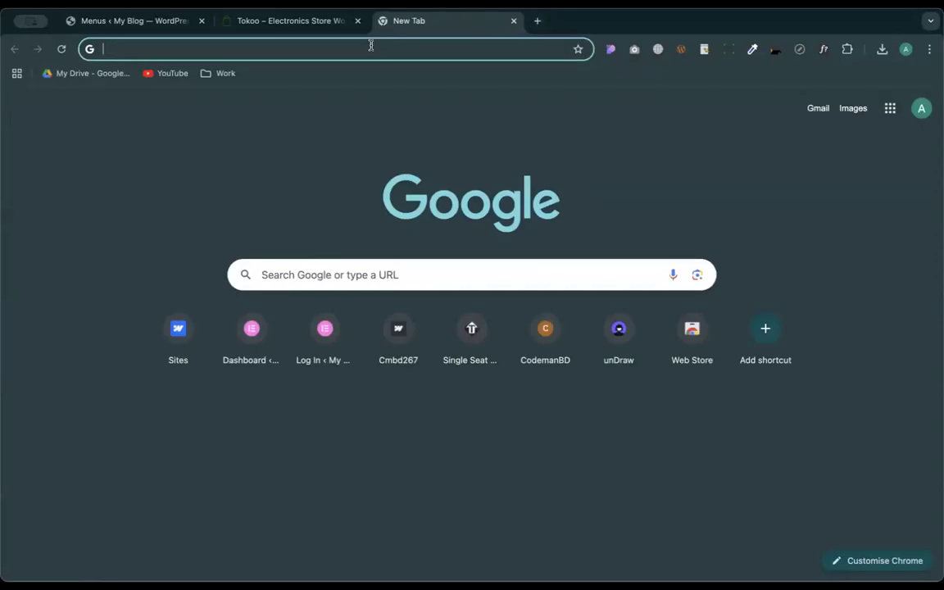
type("virustoa")
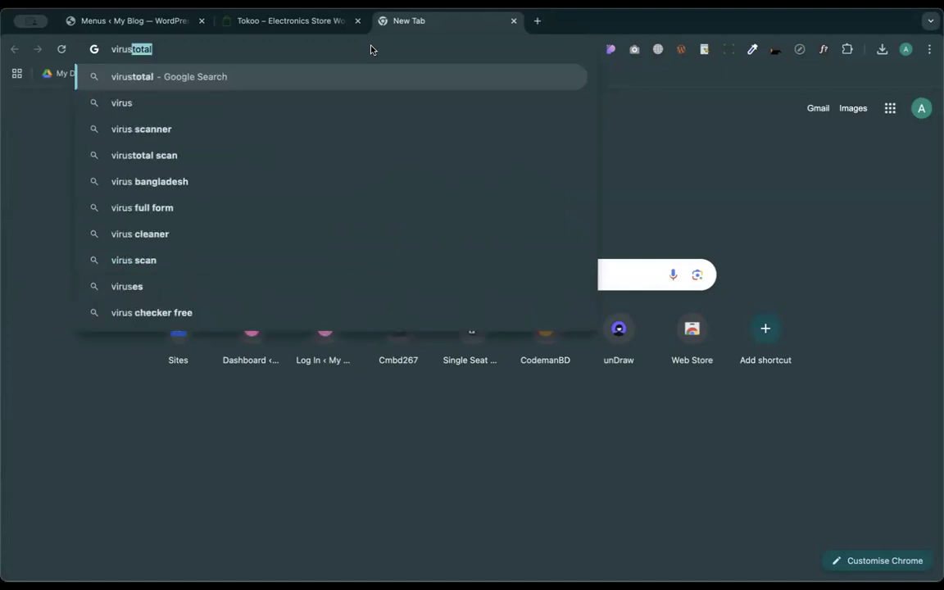
key("Return")
left_click(195, 259)
left_click(533, 21)
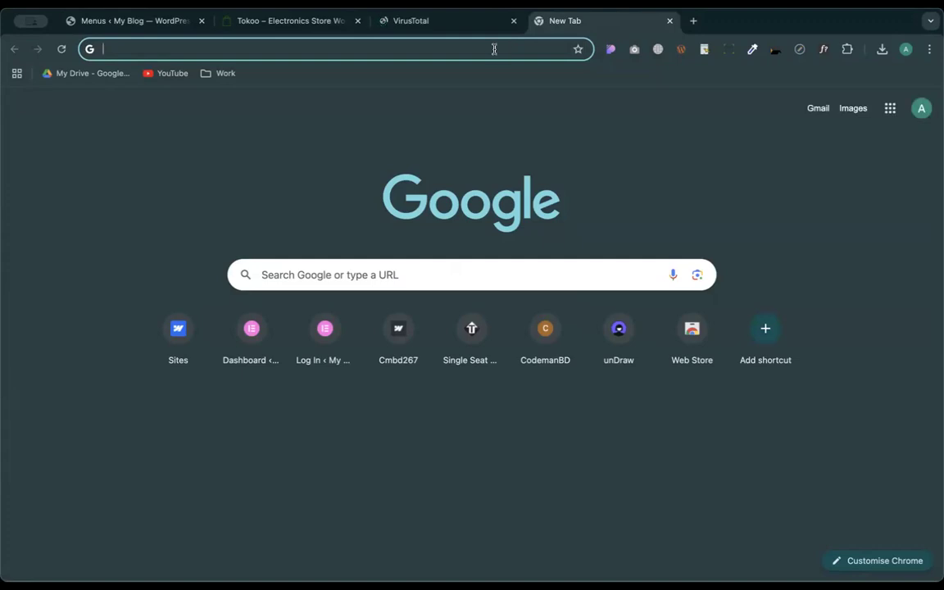
left_click(434, 25)
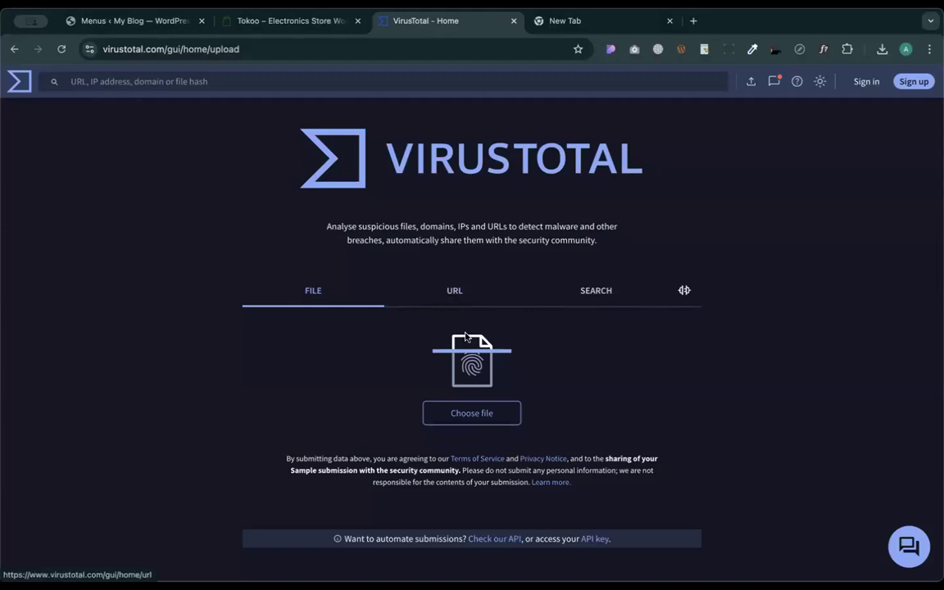
- Try VirusTotal's URL and File scan options, then begin a search in the blank tab
left_click(453, 297)
left_click(313, 292)
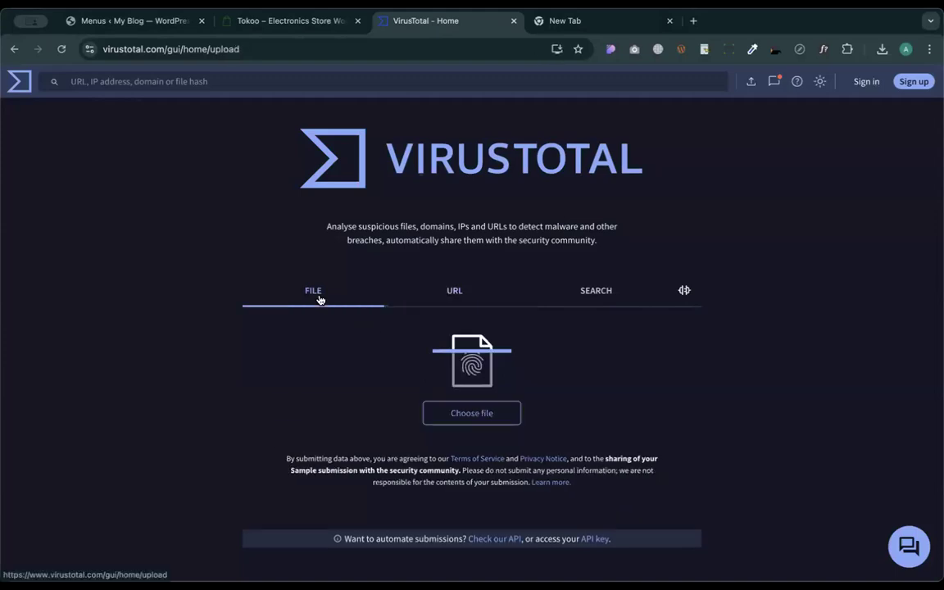
left_click(562, 25)
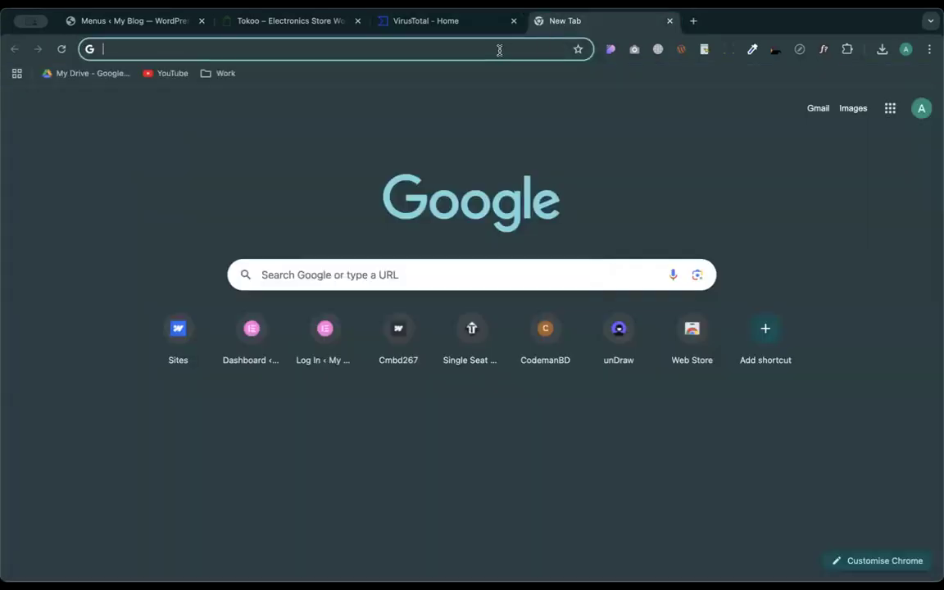
left_click(467, 27)
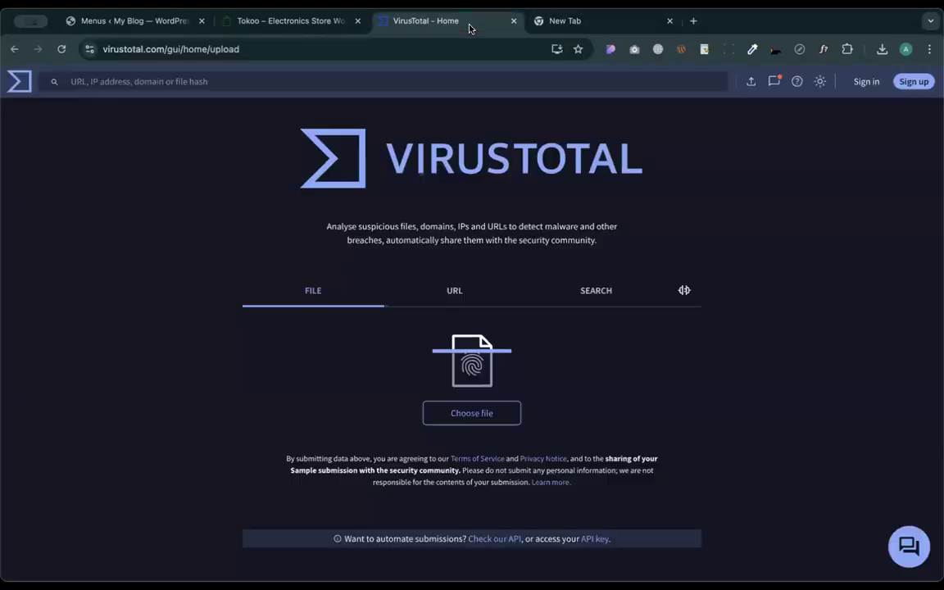
left_click(549, 21)
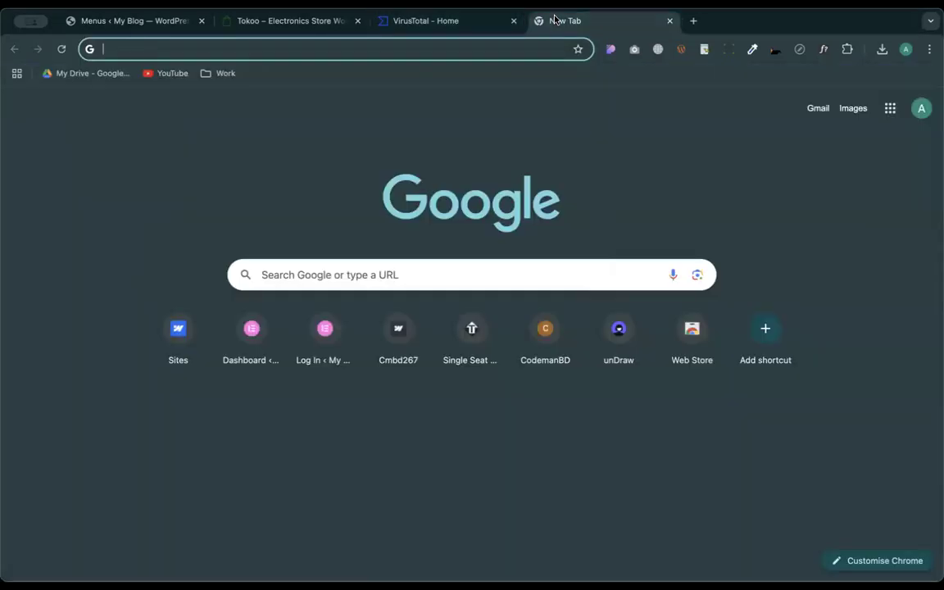
left_click(398, 46)
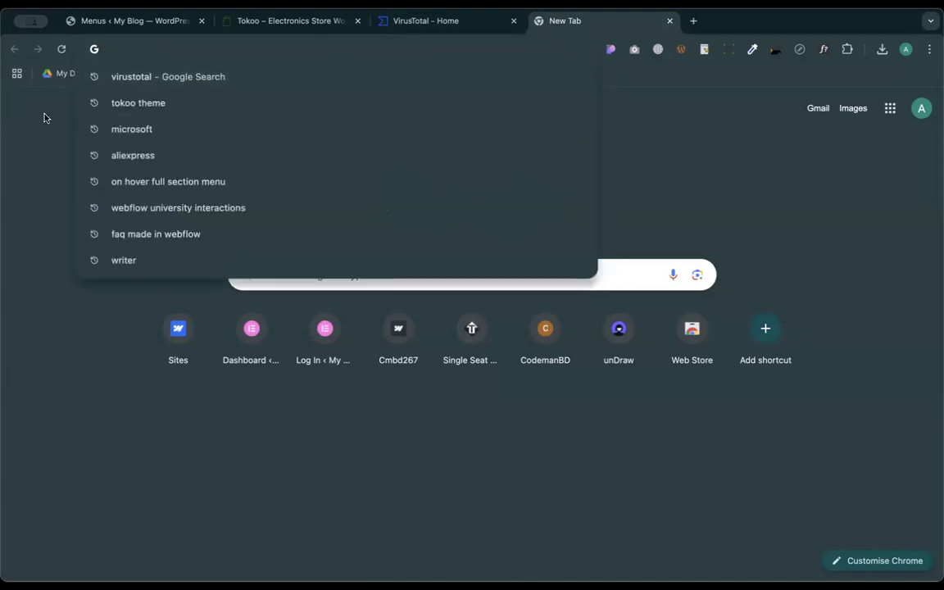
left_click(51, 186)
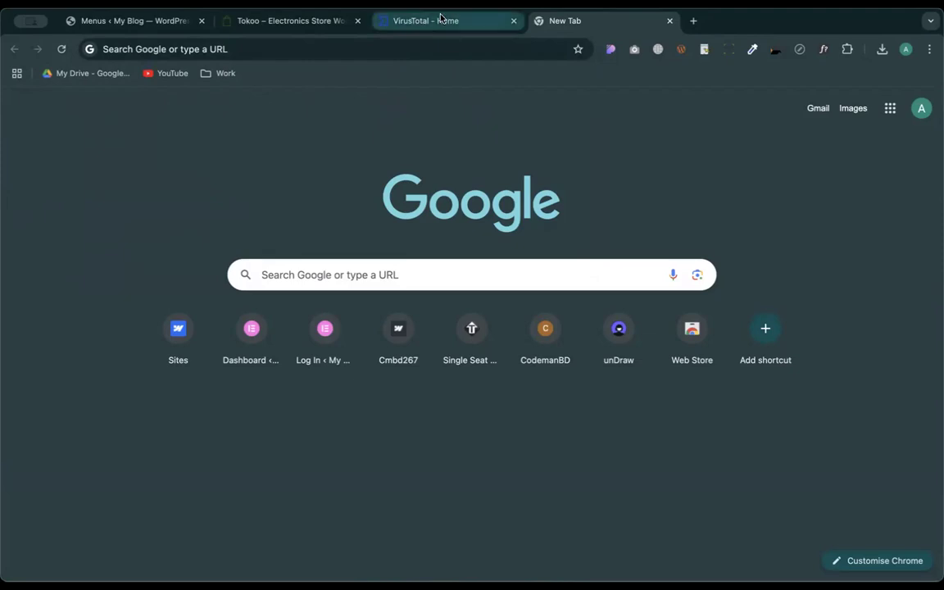
- Recheck VirusTotal's URL and File options and return to the blank tab's address bar
left_click(402, 18)
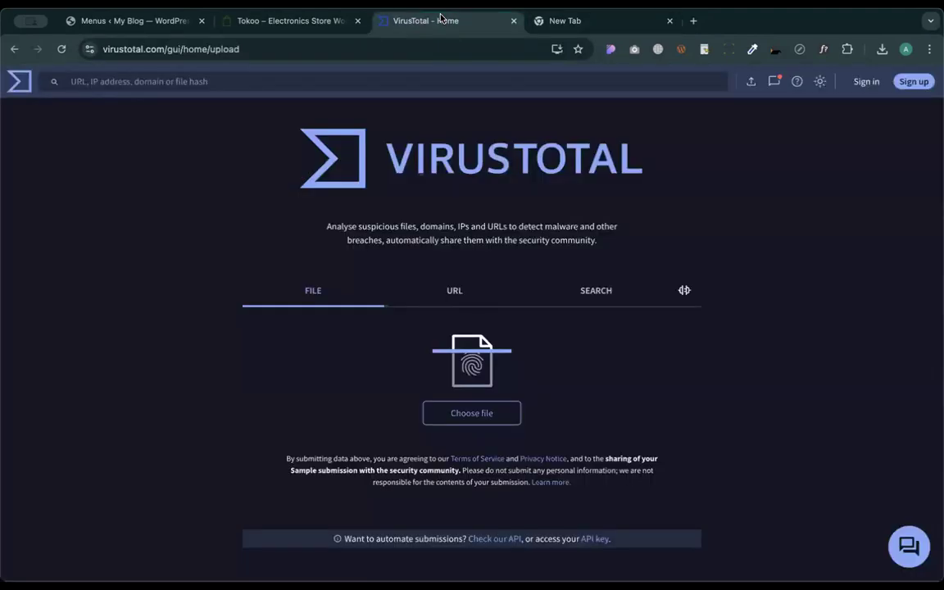
left_click(457, 293)
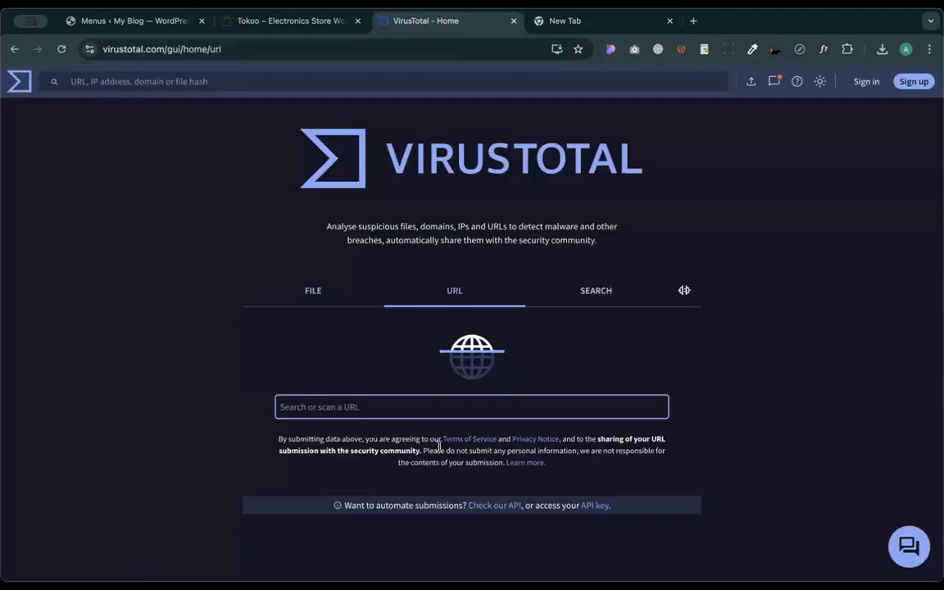
left_click(329, 289)
left_click(596, 28)
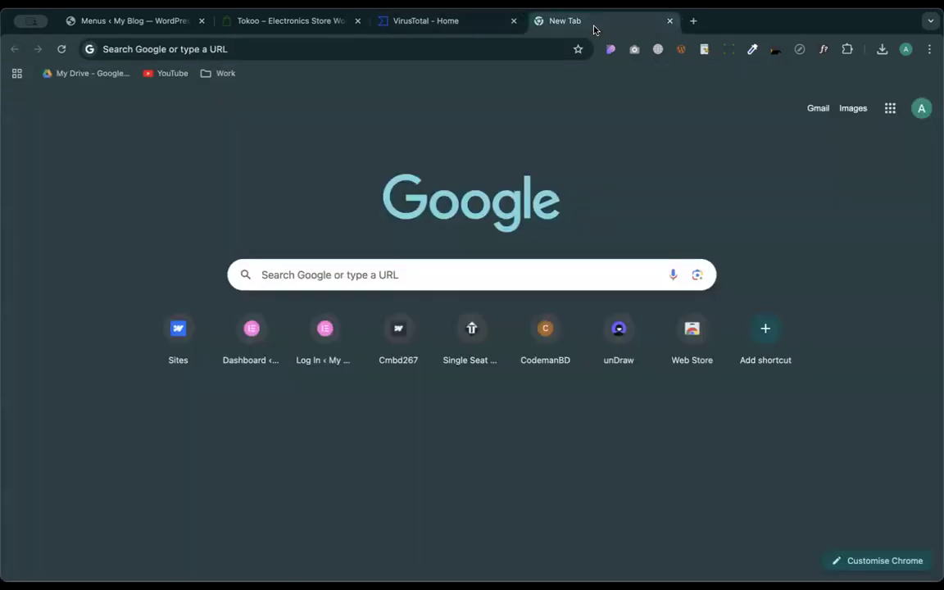
left_click(354, 49)
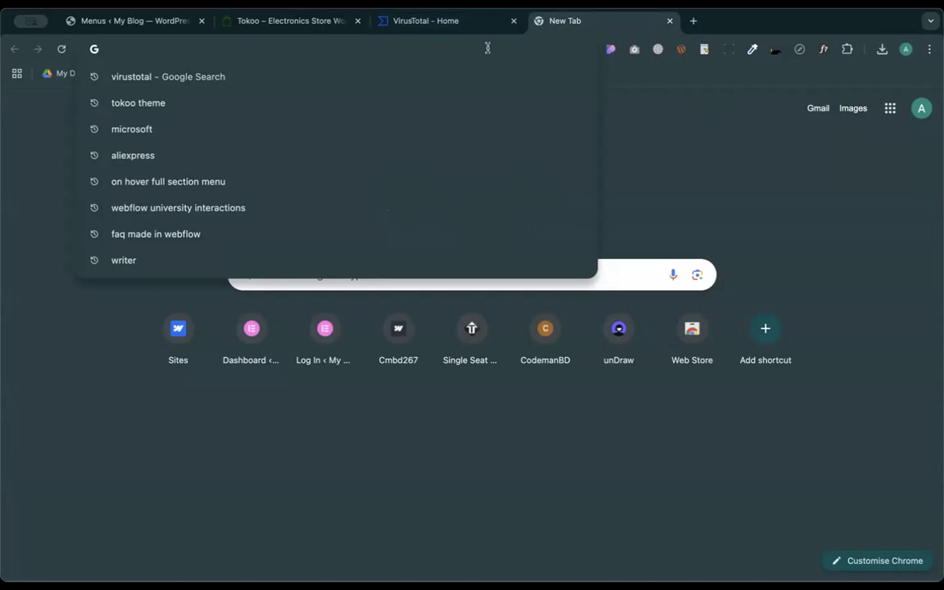
- Search 'jottivirus', open Jotti's malware scan in its own tab, and return to VirusTotal
type("jotti")
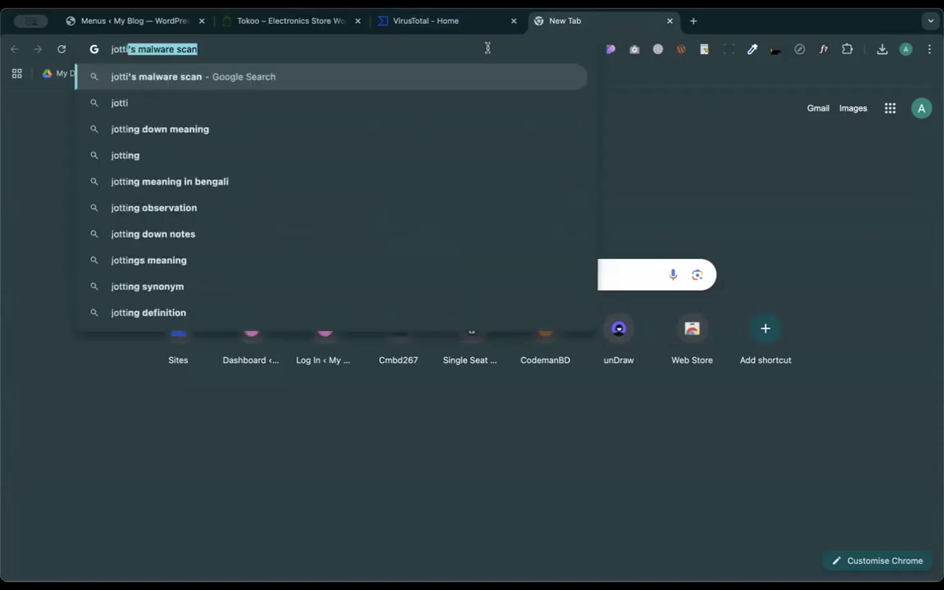
type("virus")
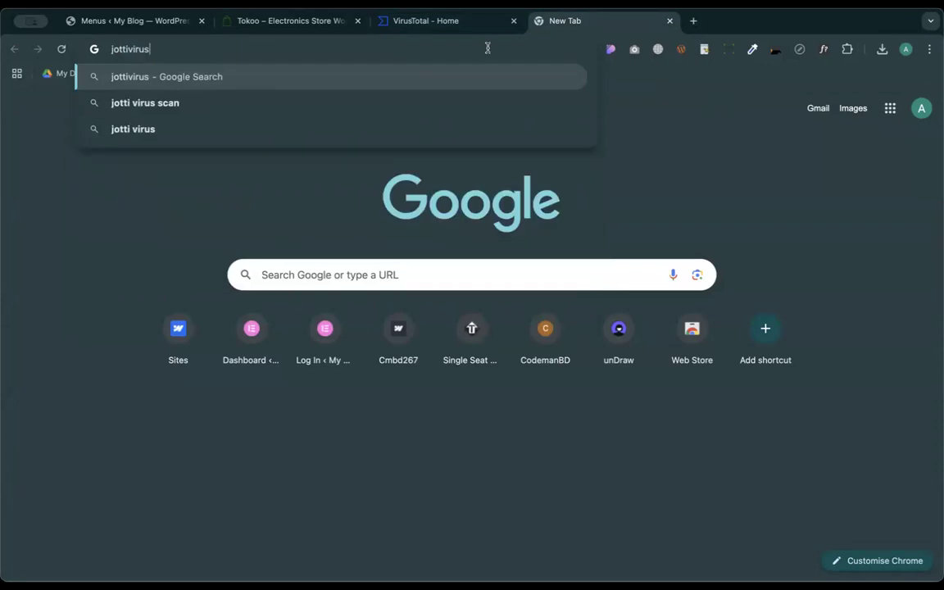
key("Return")
left_click(237, 256)
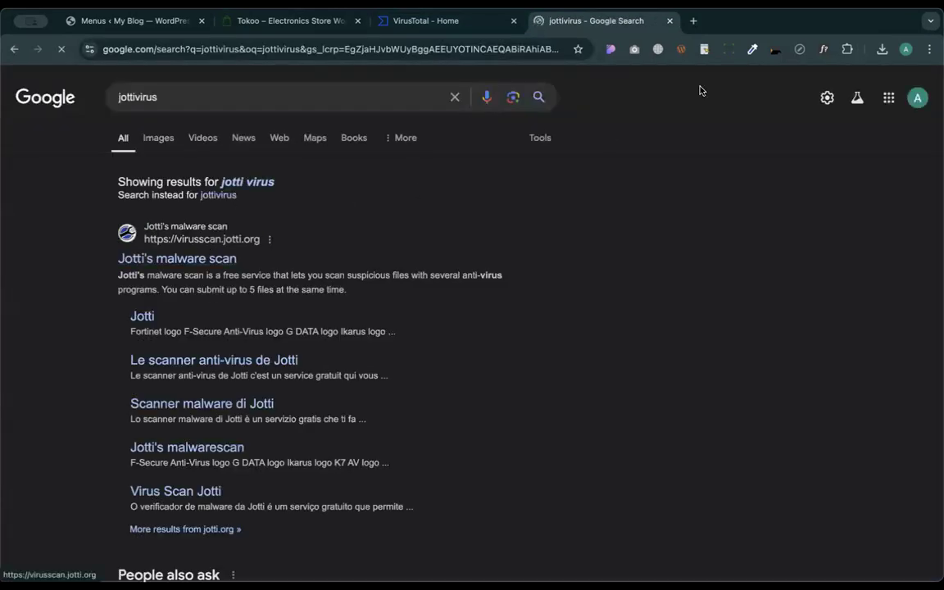
left_click(463, 23)
left_click(549, 26)
left_click(425, 26)
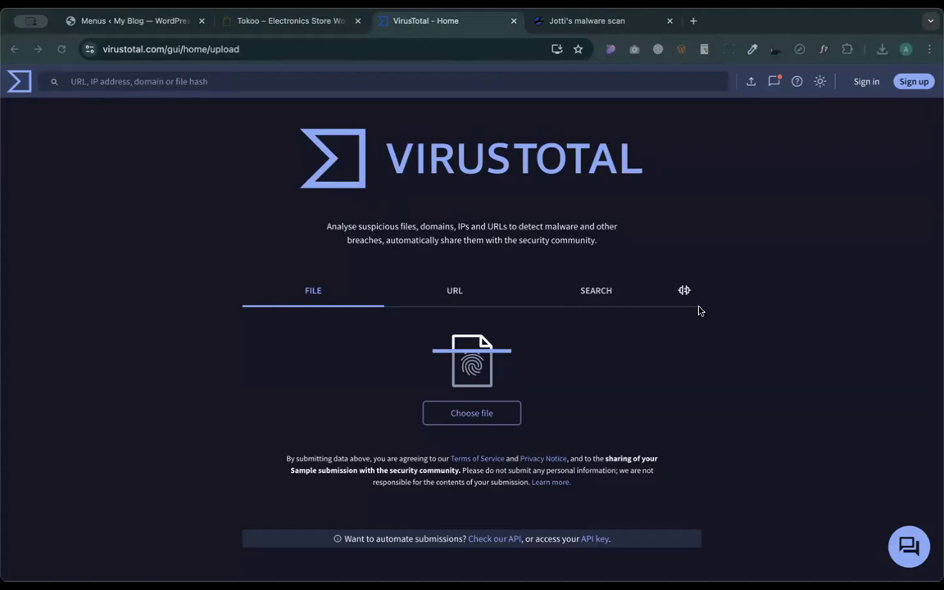
- Submit the Elementor Pro zip to VirusTotal and Jotti, confirming the upload and the robot check
left_click_drag(725, 281, 837, 338)
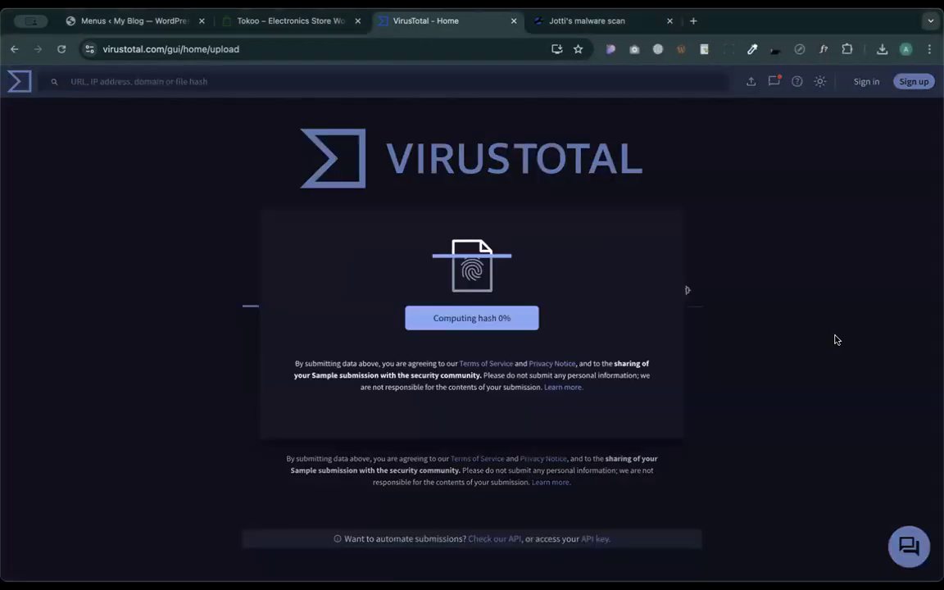
left_click(587, 21)
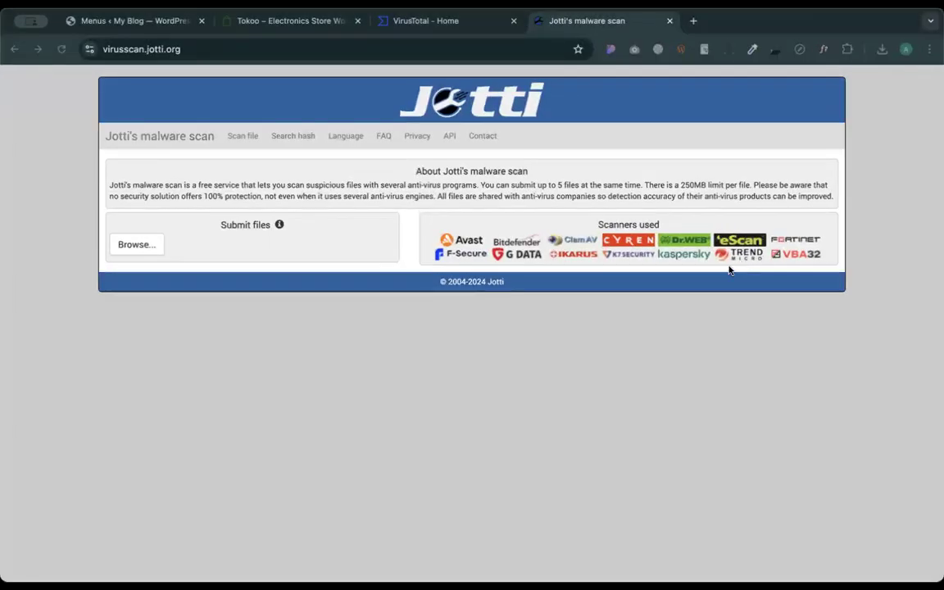
left_click(831, 344)
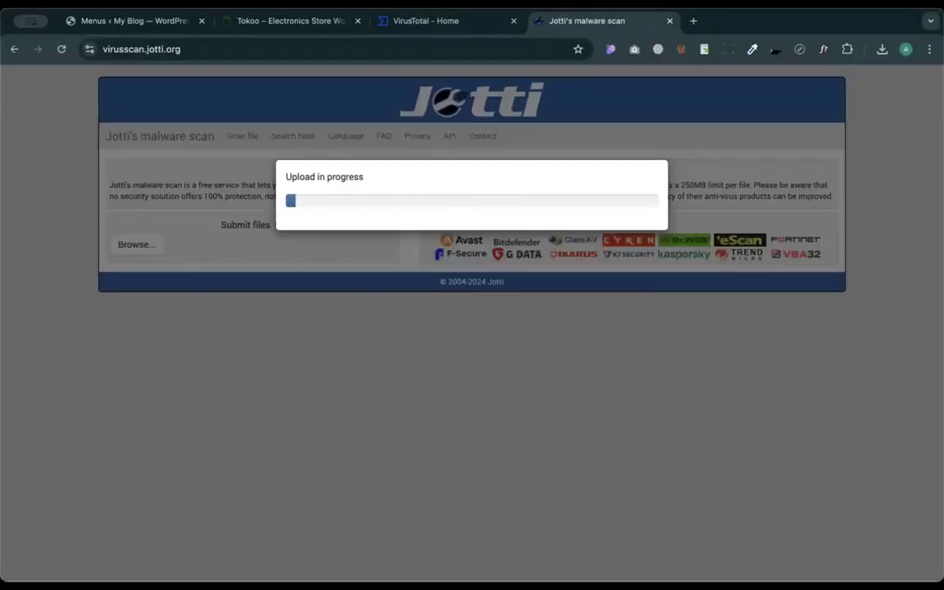
left_click(453, 20)
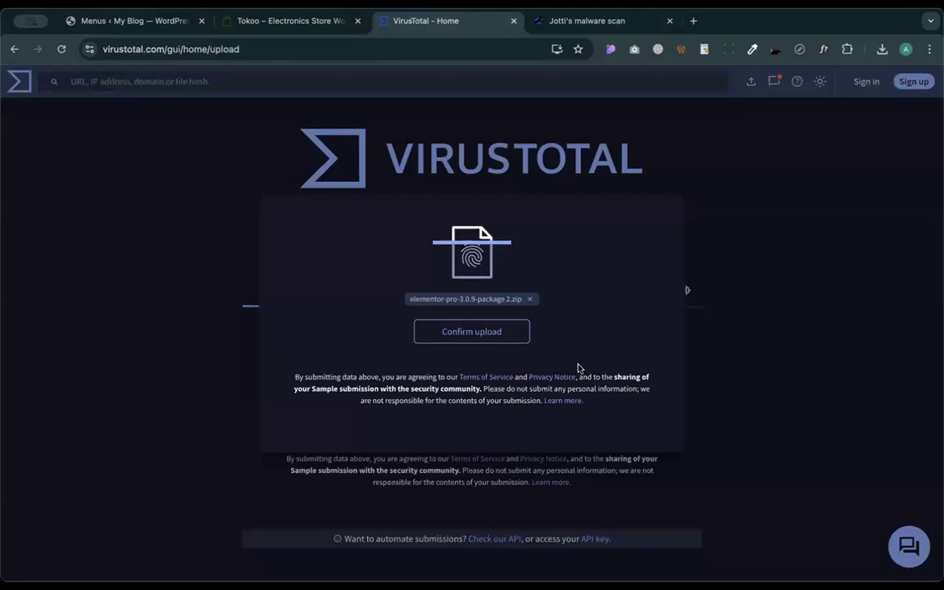
left_click(464, 339)
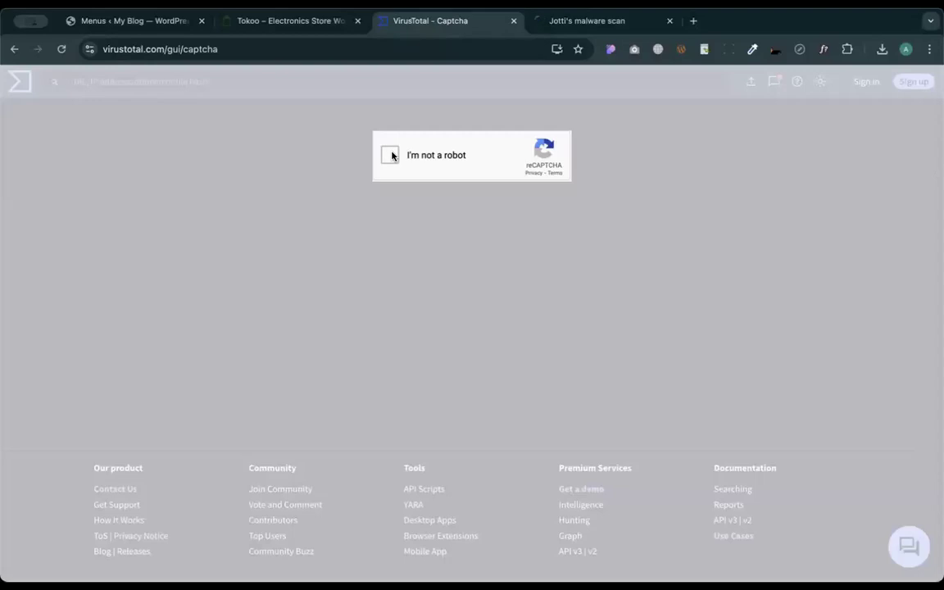
left_click(390, 155)
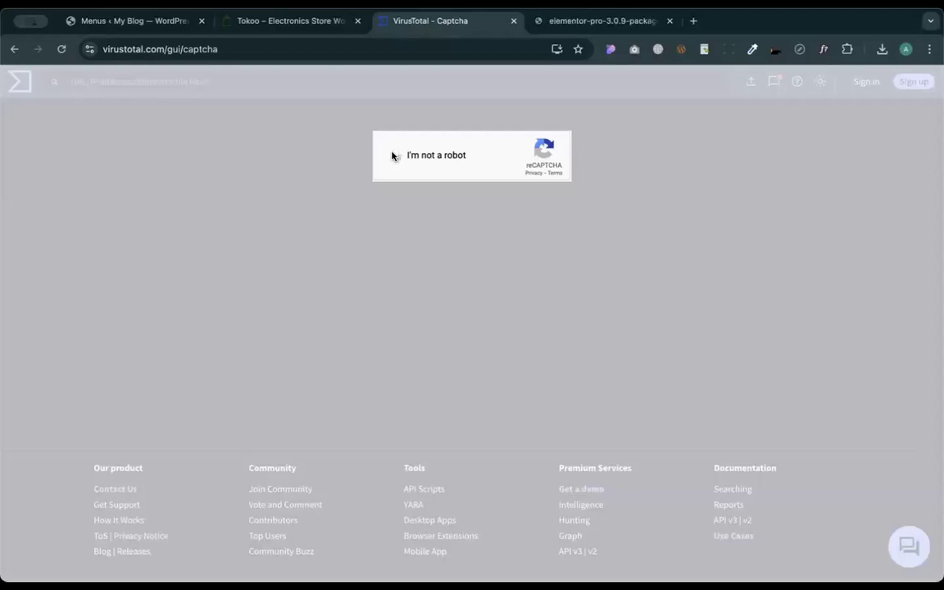
- Mark every bicycle tile in the first captcha image and move to the next
left_click(550, 258)
left_click(504, 248)
left_click(504, 313)
left_click(570, 313)
left_click(573, 315)
left_click(608, 317)
left_click(569, 312)
left_click(568, 377)
left_click(495, 364)
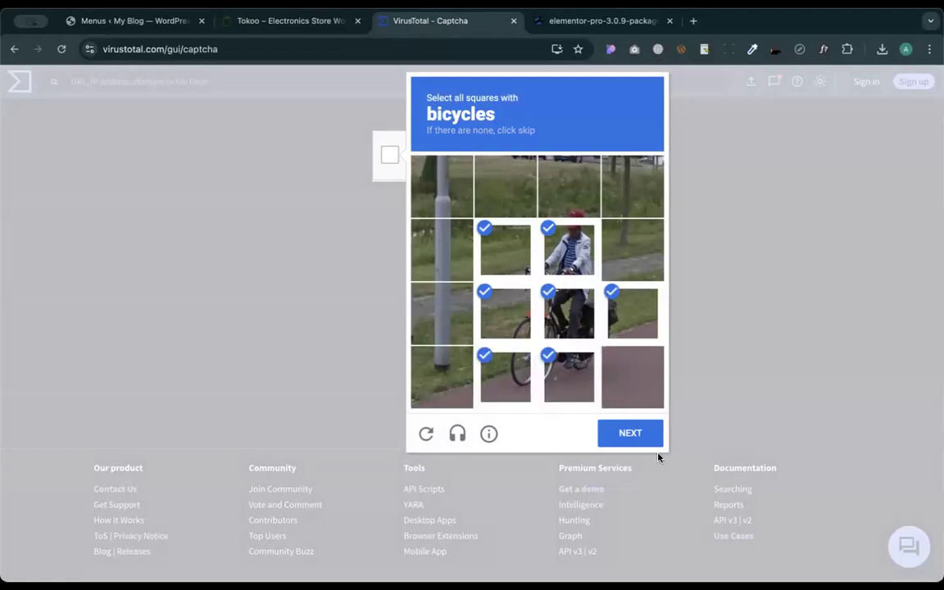
left_click(629, 435)
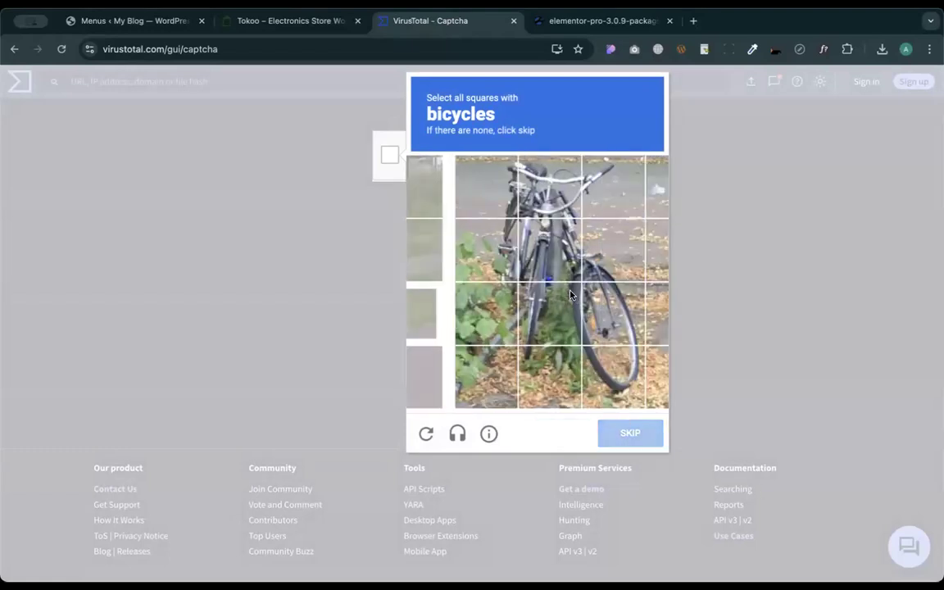
- Mark the tiles showing the parked bicycle and submit that answer
left_click(474, 249)
left_click(443, 250)
left_click(442, 187)
left_click(505, 187)
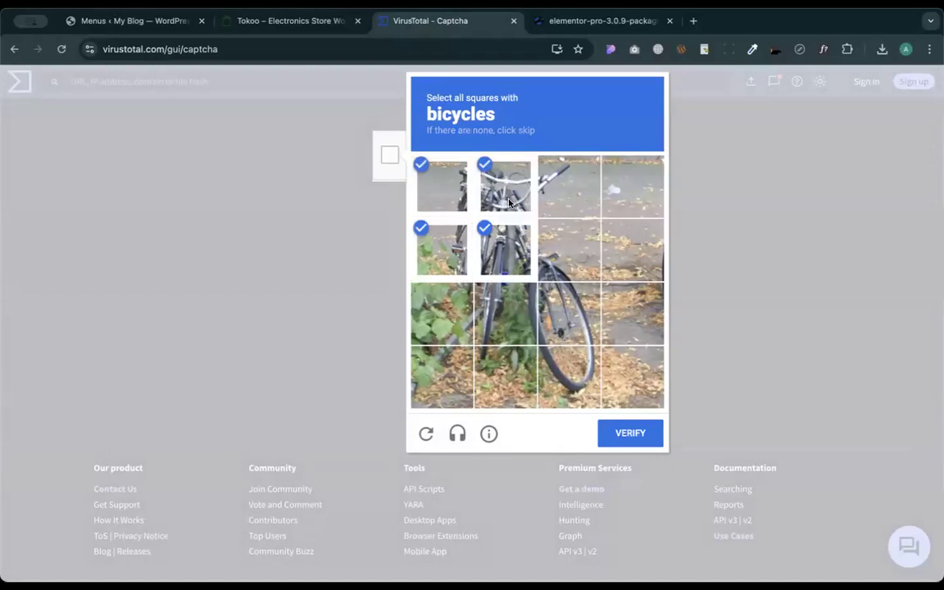
left_click(568, 187)
left_click(566, 320)
left_click(569, 250)
left_click(506, 313)
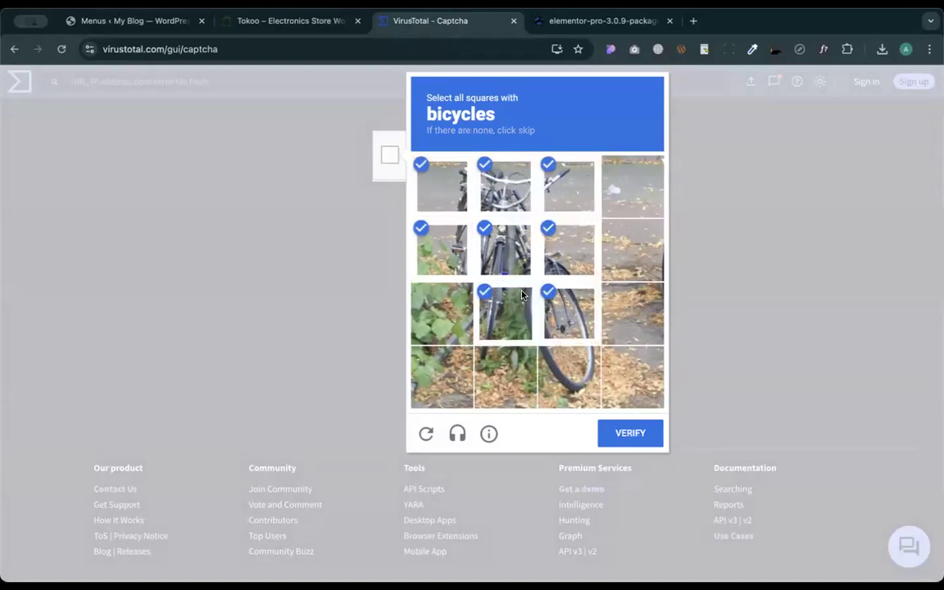
left_click(628, 432)
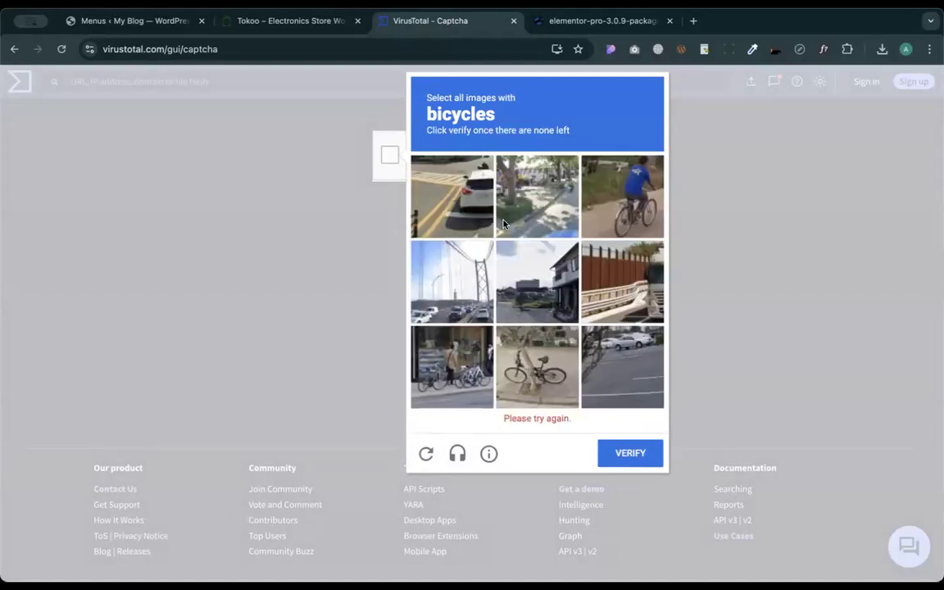
- Select the remaining bicycle image tiles, including newly loaded ones, and verify the captcha
left_click(612, 201)
left_click(537, 366)
left_click(627, 373)
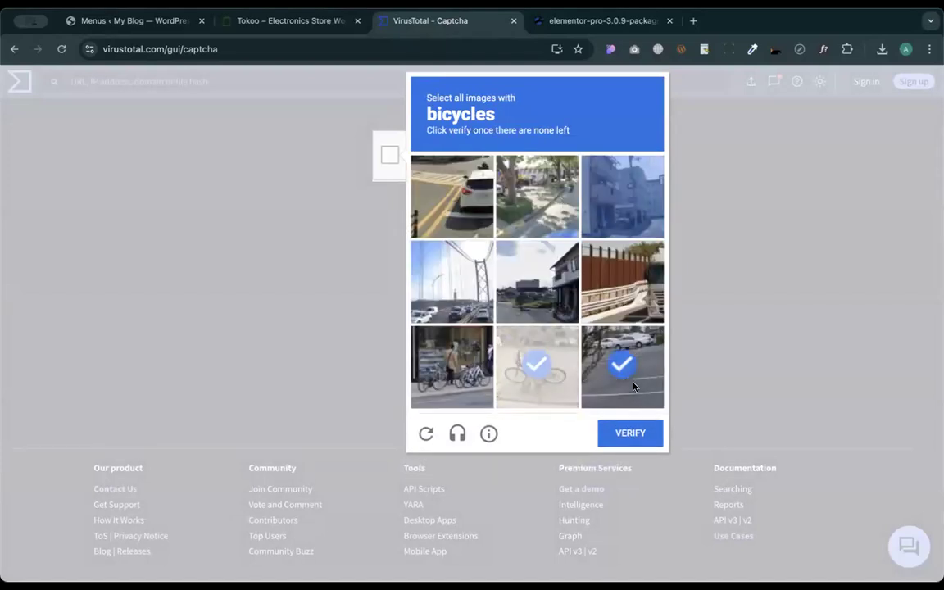
left_click(461, 387)
left_click(541, 392)
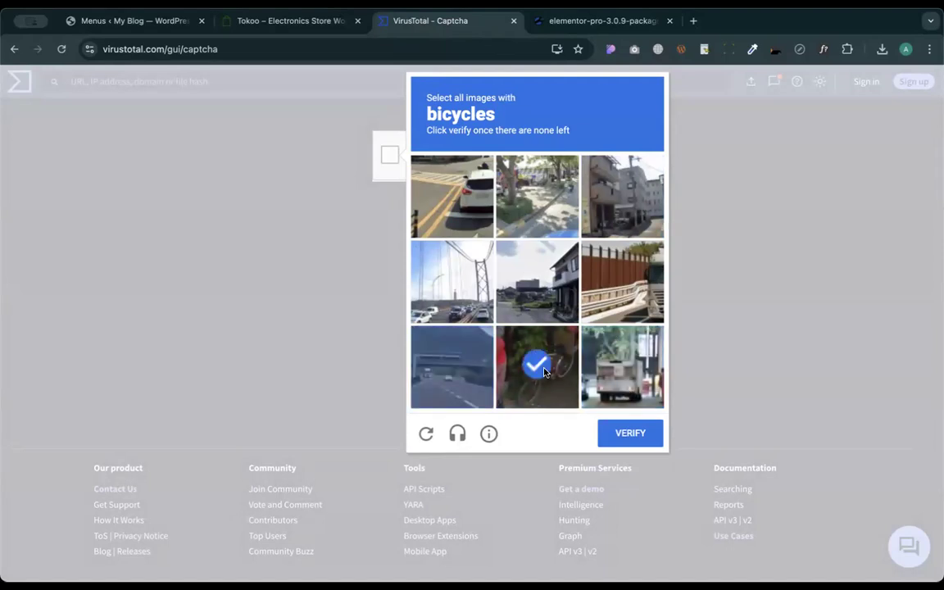
left_click(557, 378)
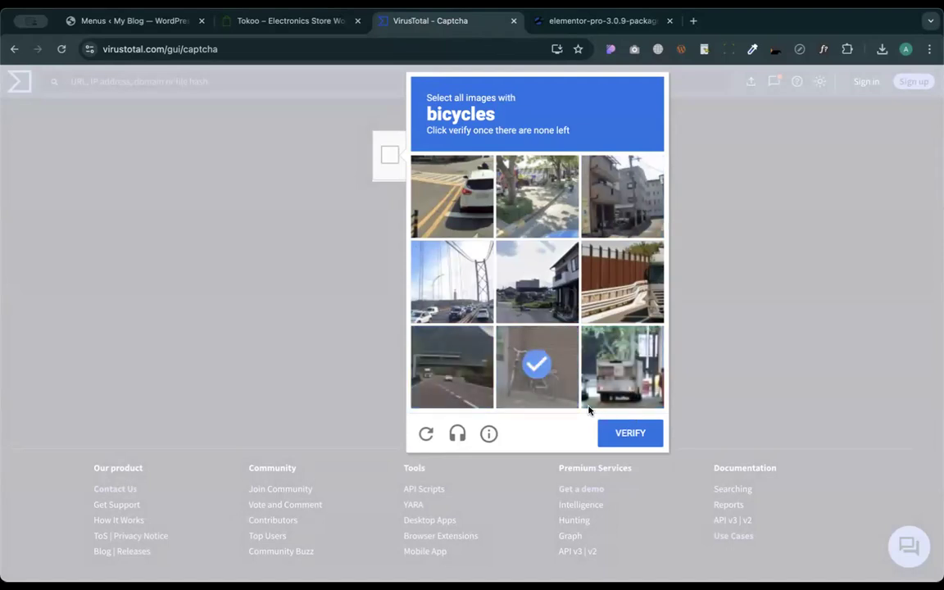
left_click(644, 441)
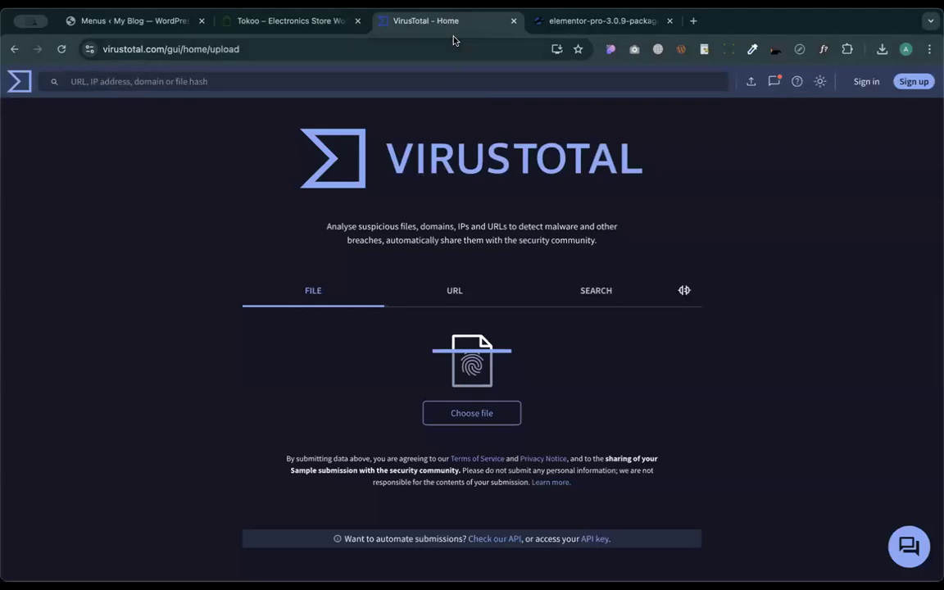
- Choose elementor-pro-3.0.9-package 2.zip, confirm the upload, and follow it to 100% while checking Jotti
scroll(471, 277, "down", 1)
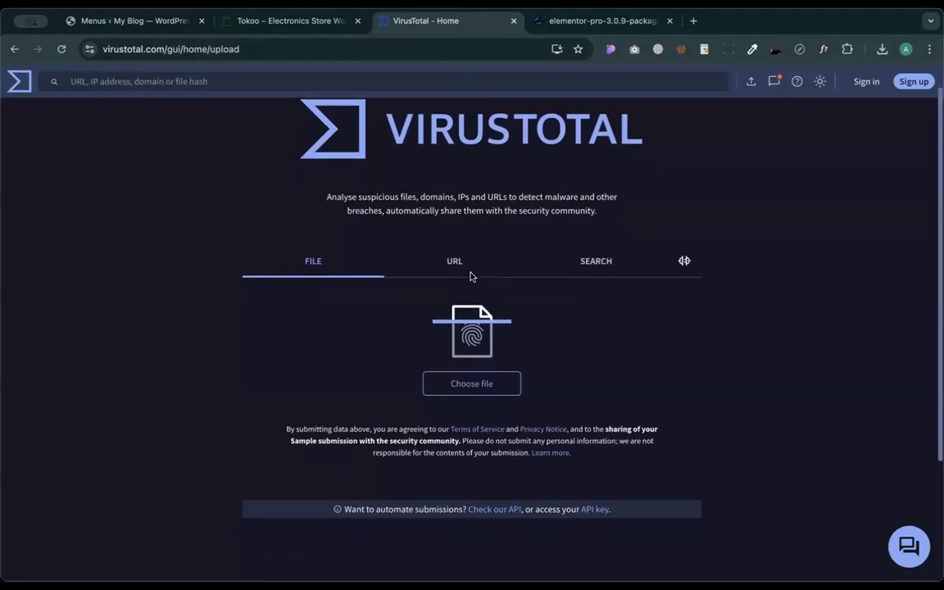
left_click(472, 374)
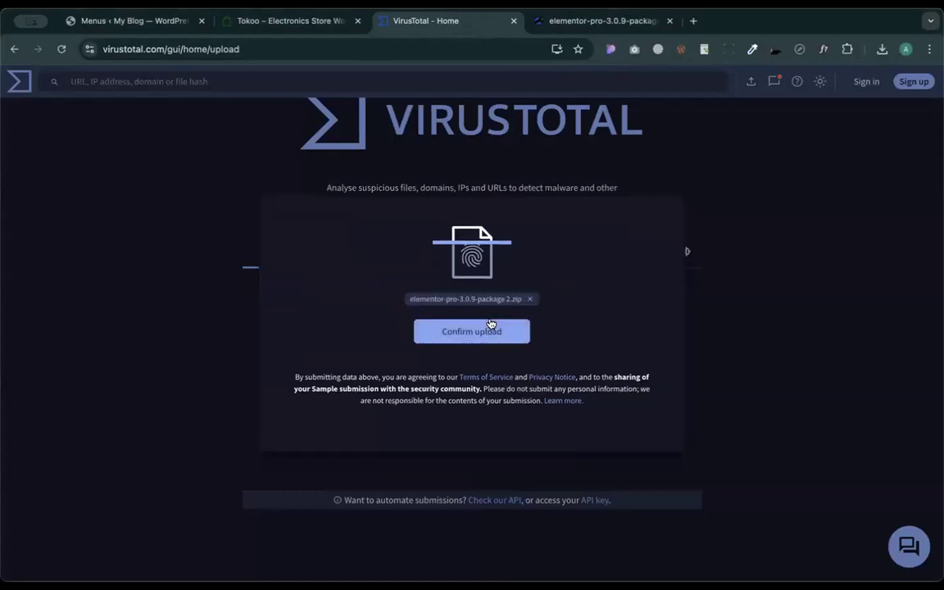
left_click(492, 330)
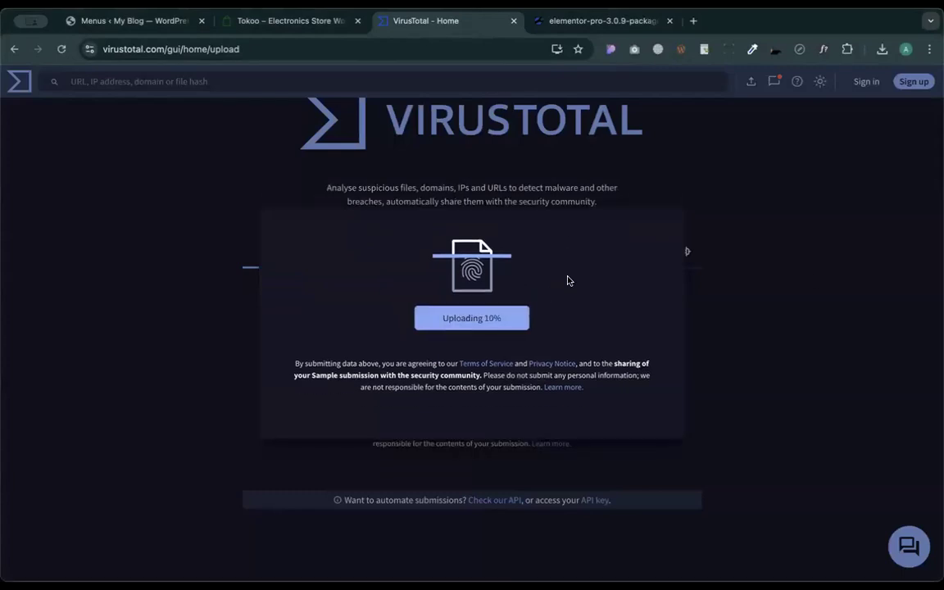
left_click(598, 22)
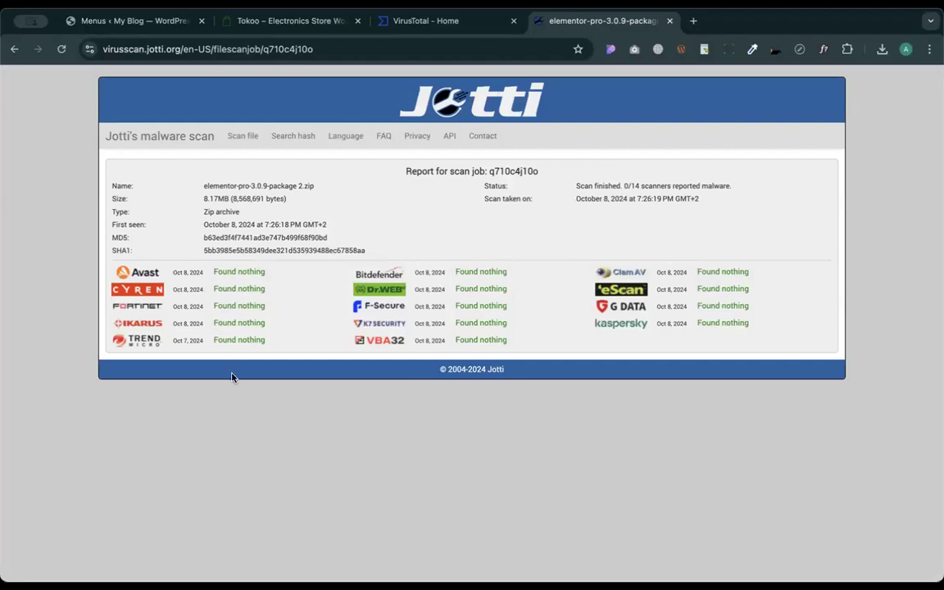
left_click(393, 22)
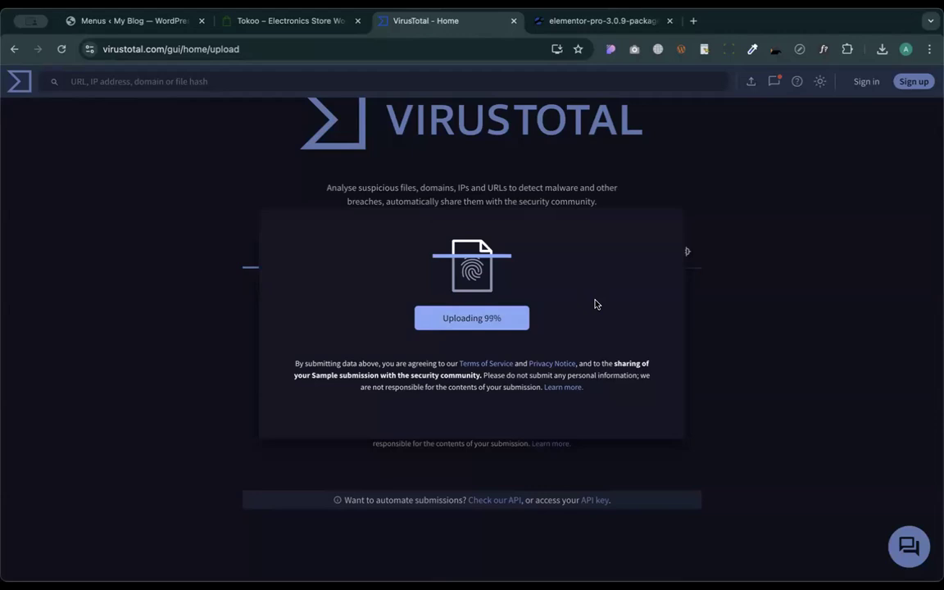
scroll(469, 361, "down", 2)
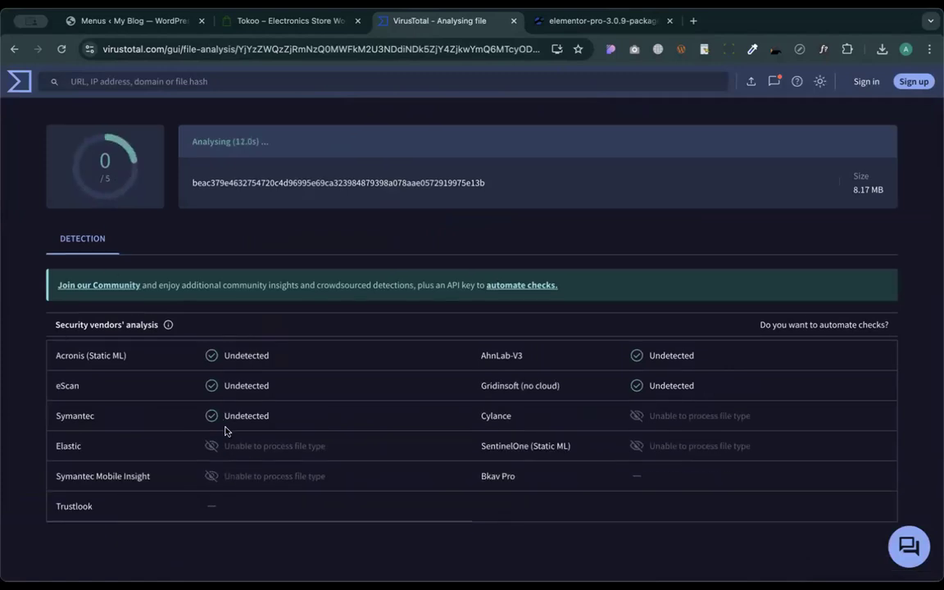
- Scroll through VirusTotal's vendor results for the zip, glancing at the Jotti report
scroll(211, 430, "down", 1)
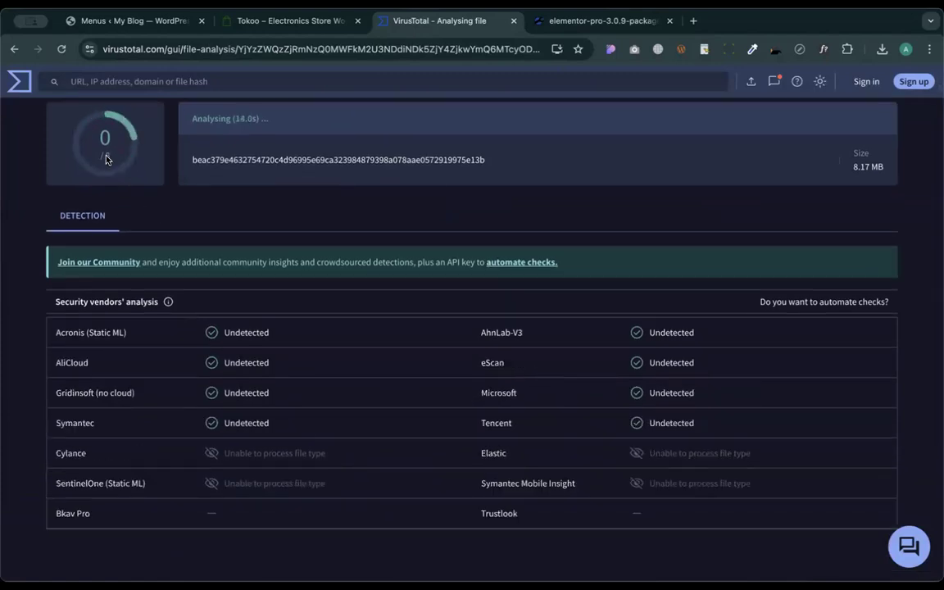
scroll(204, 293, "down", 1)
scroll(203, 292, "down", 3)
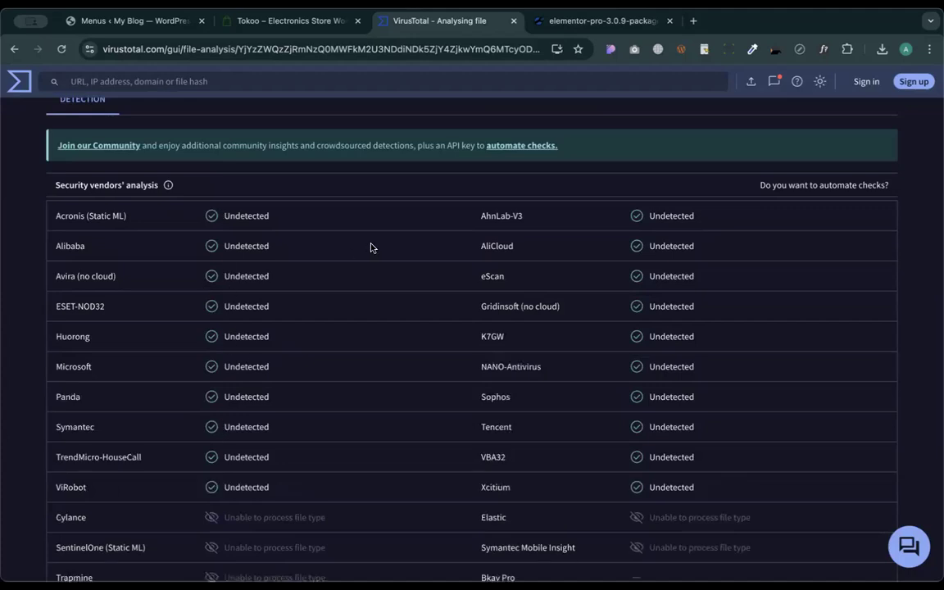
scroll(370, 248, "up", 3)
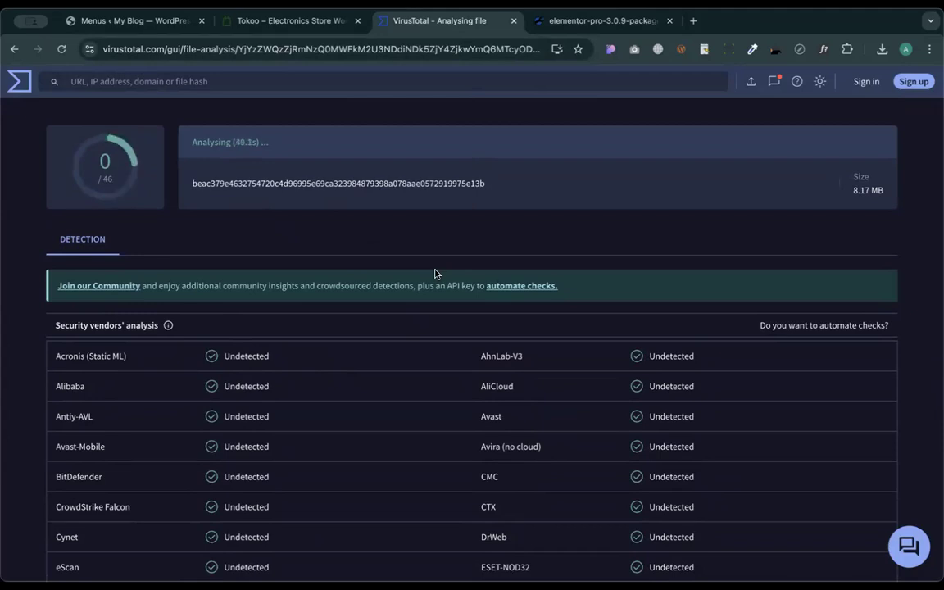
left_click(573, 20)
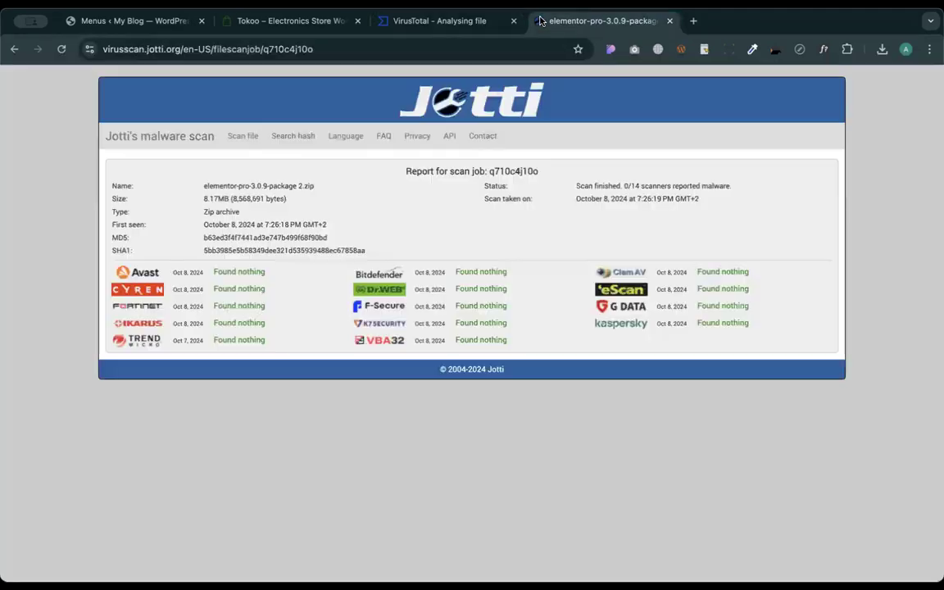
left_click(472, 24)
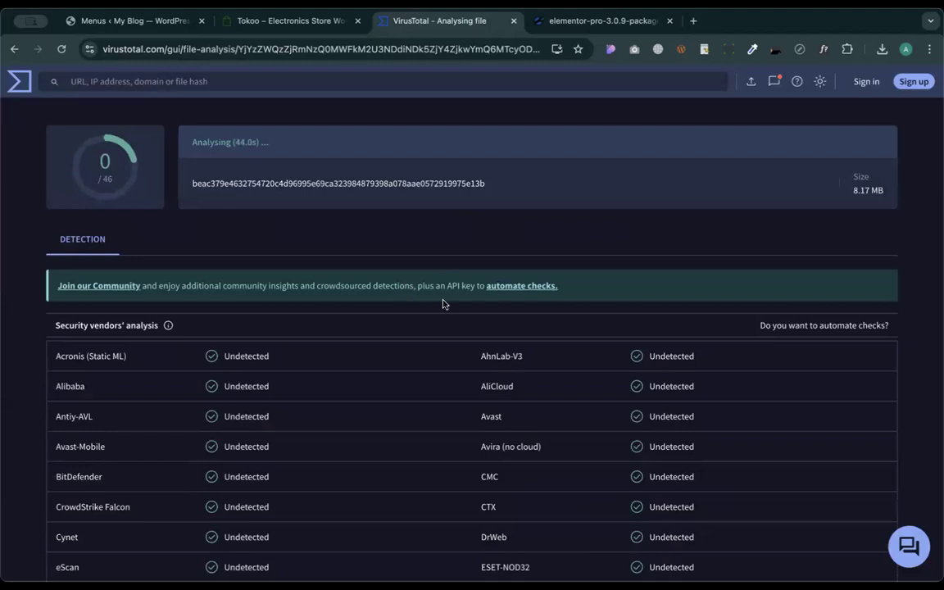
- Review the vendor list again, 0 of 58 flagging it, then switch to the Jotti report
scroll(446, 308, "down", 3)
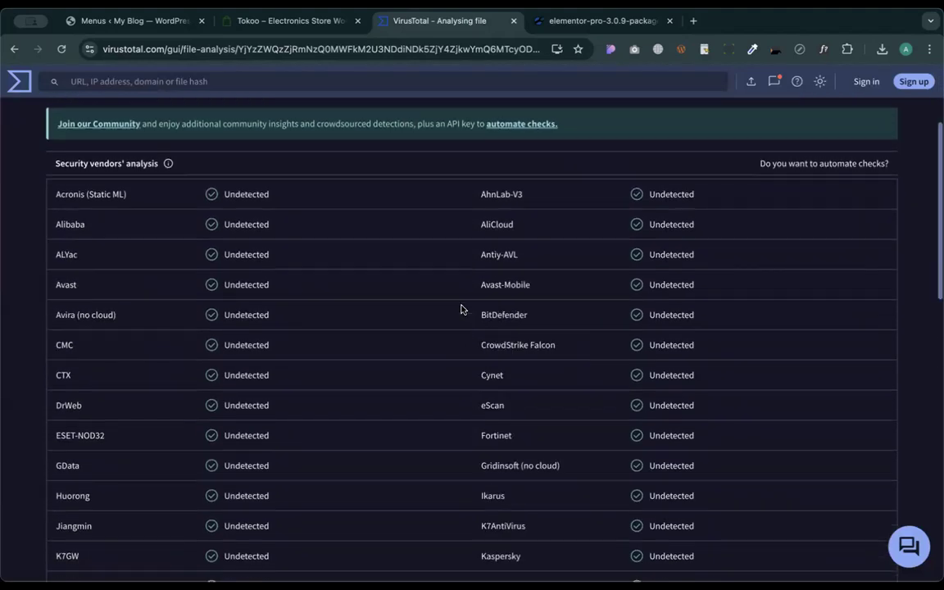
scroll(460, 309, "down", 6)
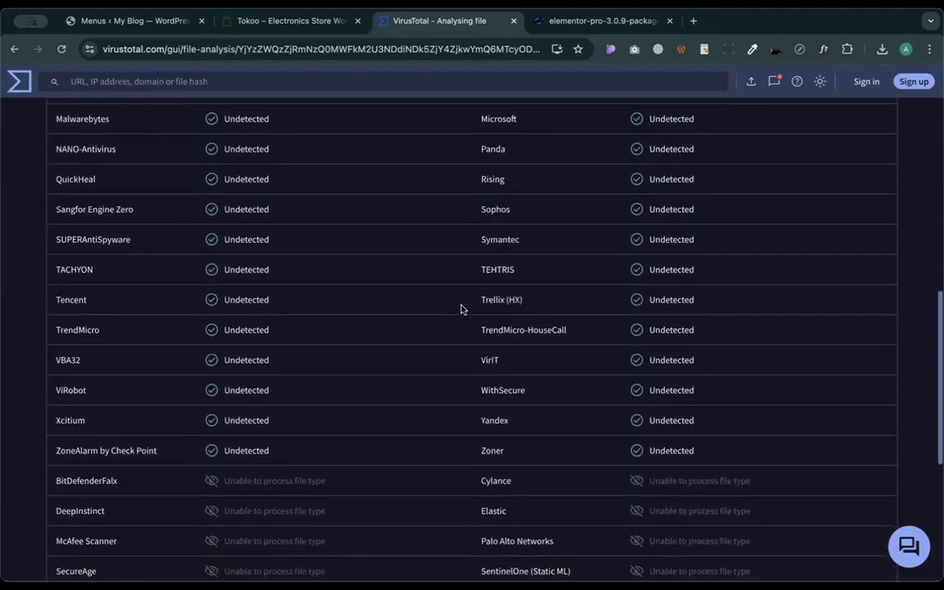
scroll(466, 344, "down", 4)
scroll(495, 320, "up", 7)
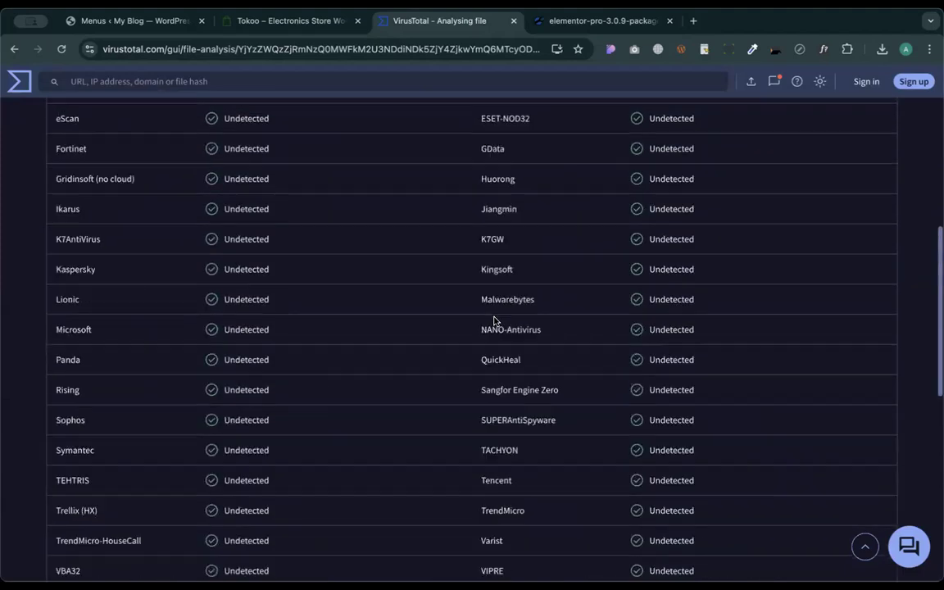
scroll(494, 321, "up", 6)
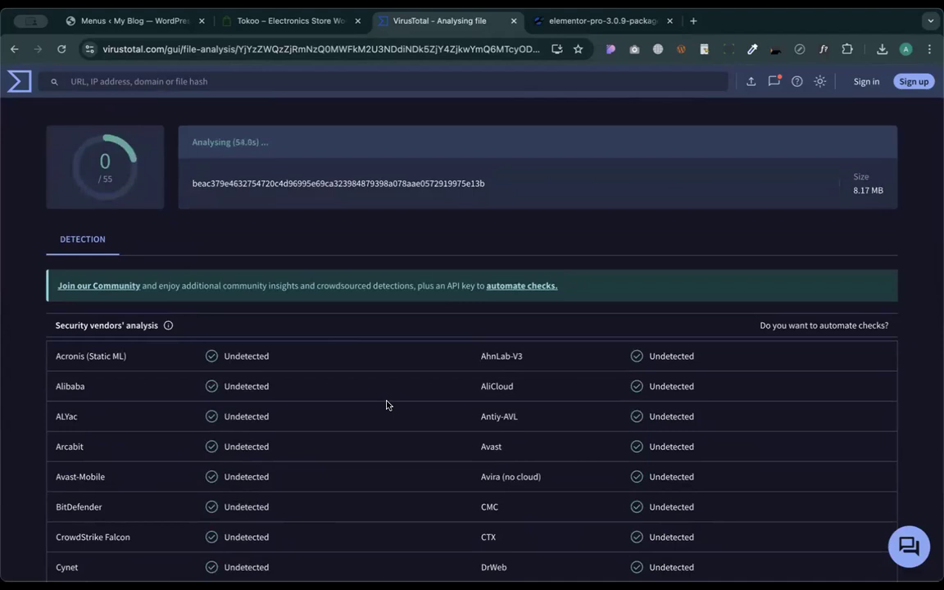
scroll(334, 353, "down", 1)
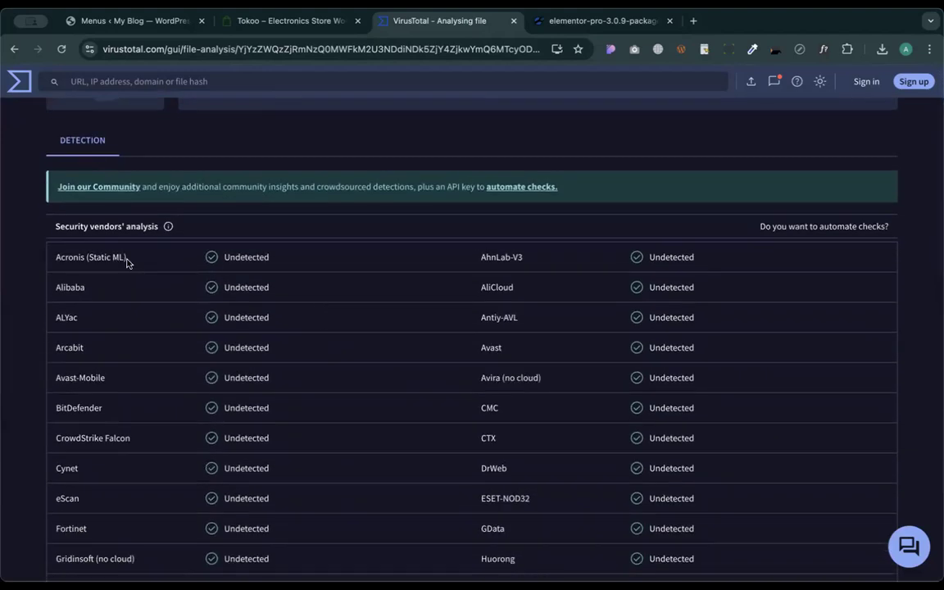
scroll(280, 286, "up", 1)
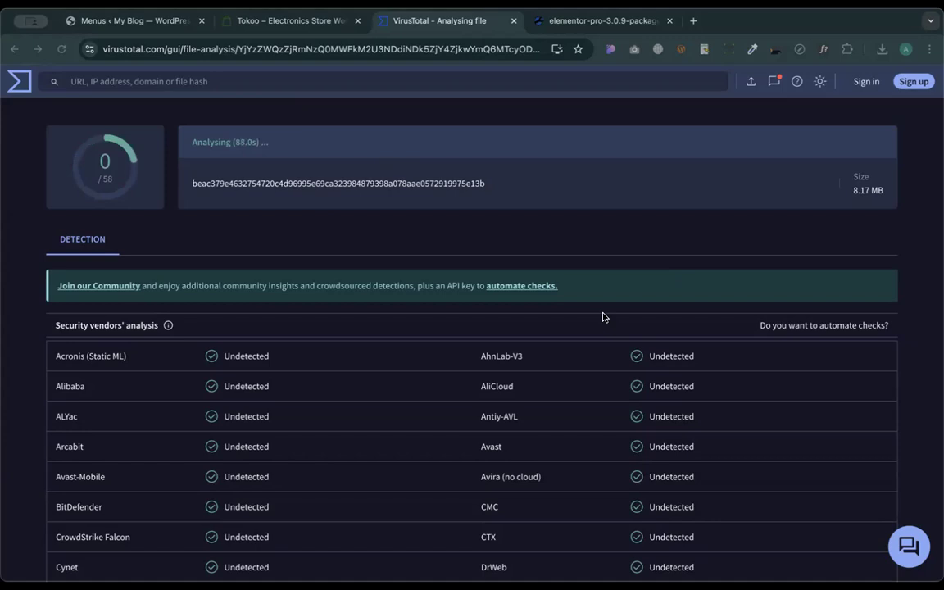
left_click(557, 23)
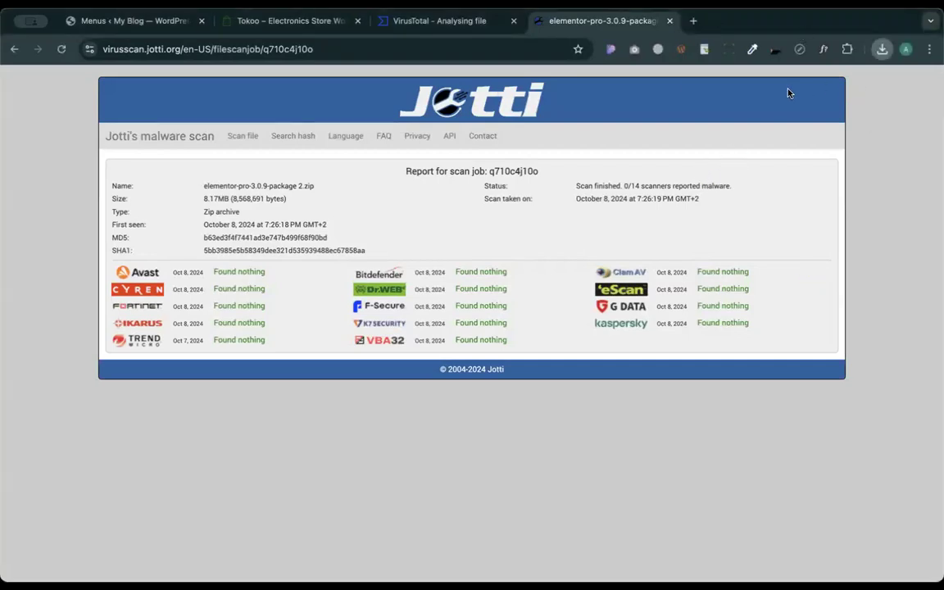
- Trim the Jotti address down to virusscan.jotti.org to reach its home page
left_click(148, 138)
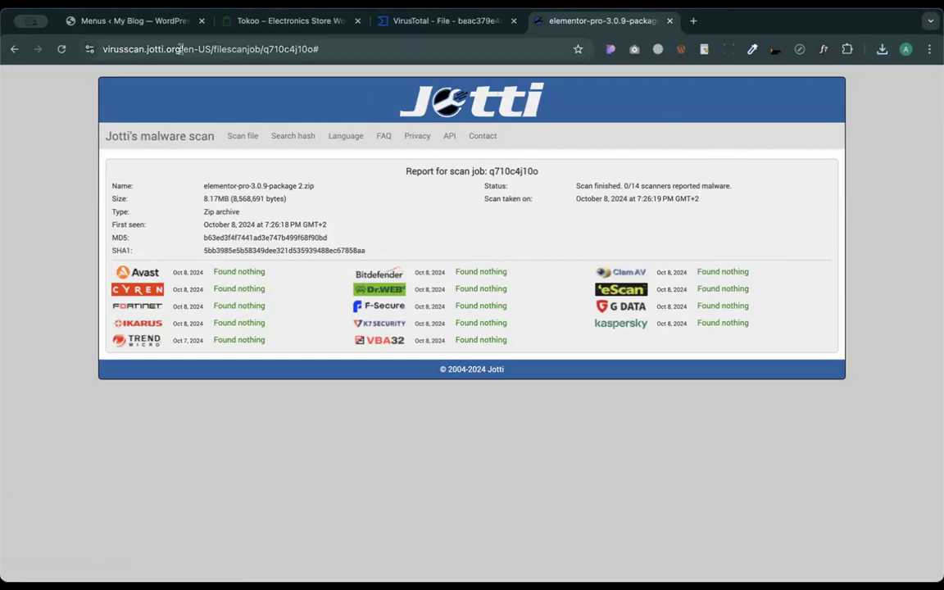
left_click_drag(212, 49, 470, 49)
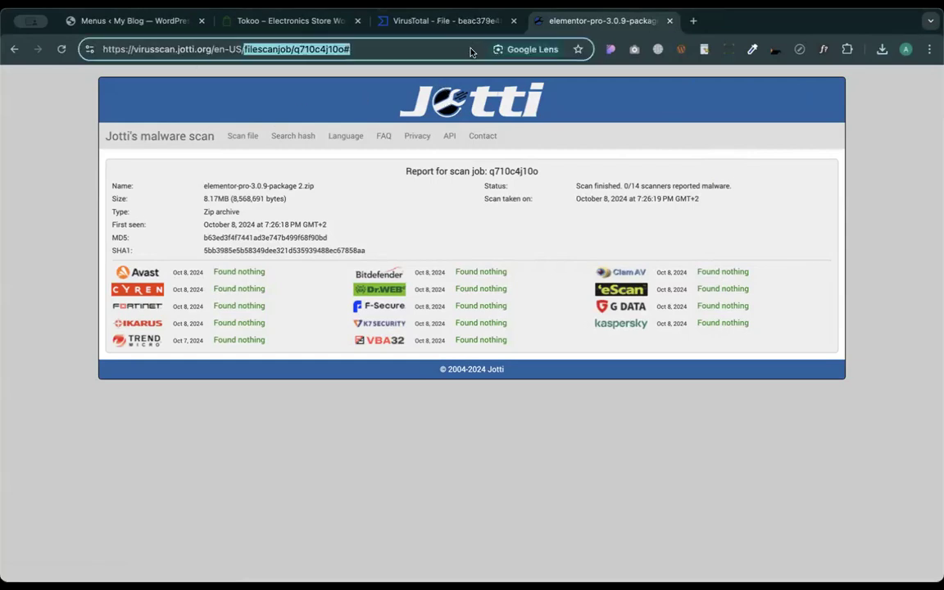
key("BackSpace")
key("Return")
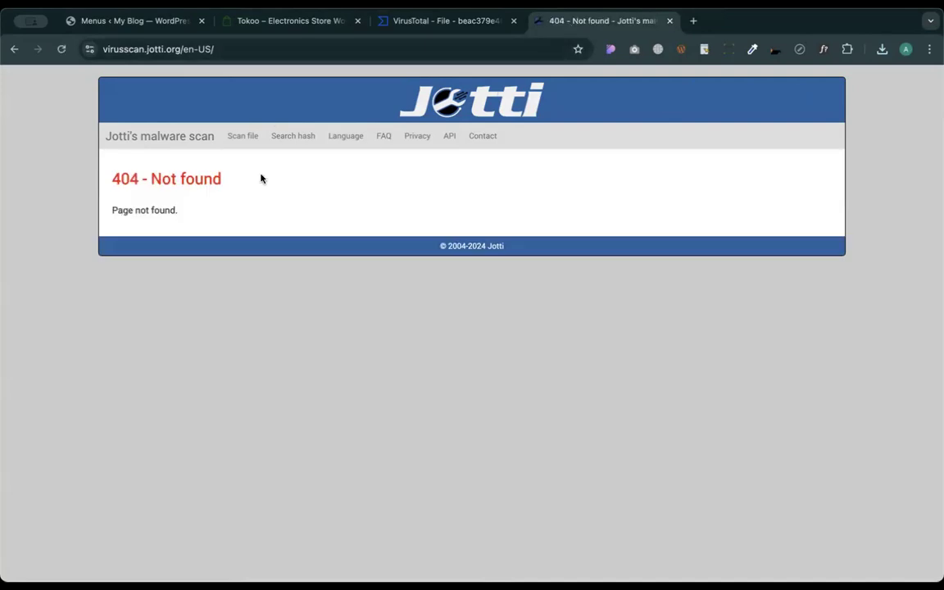
left_click(175, 137)
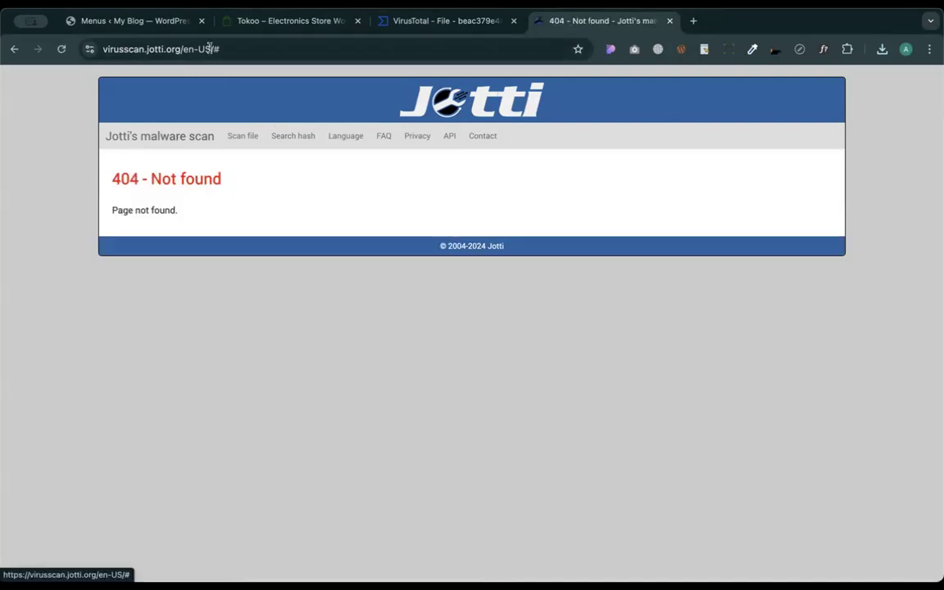
left_click_drag(181, 49, 327, 76)
key("BackSpace")
key("Return")
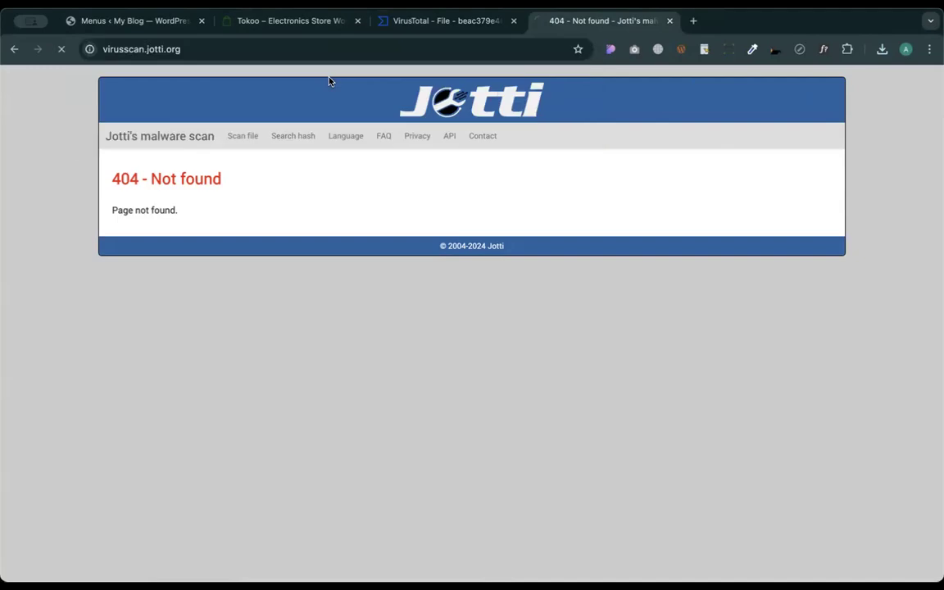
- Drop a downloaded archive from Chrome's Downloads onto Jotti, then return to VirusTotal's 0/59 report
left_click(878, 50)
left_click_drag(751, 100, 325, 237)
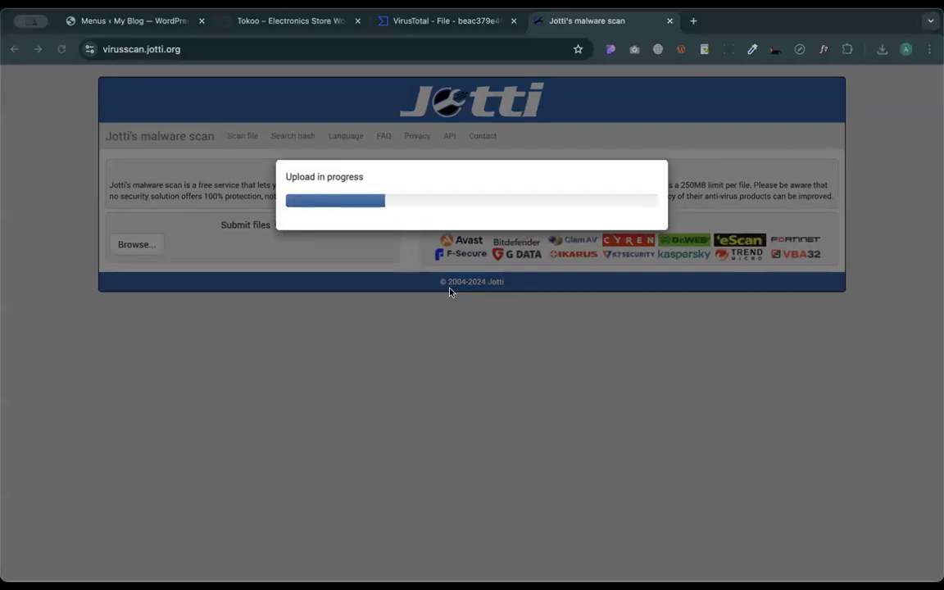
left_click(449, 22)
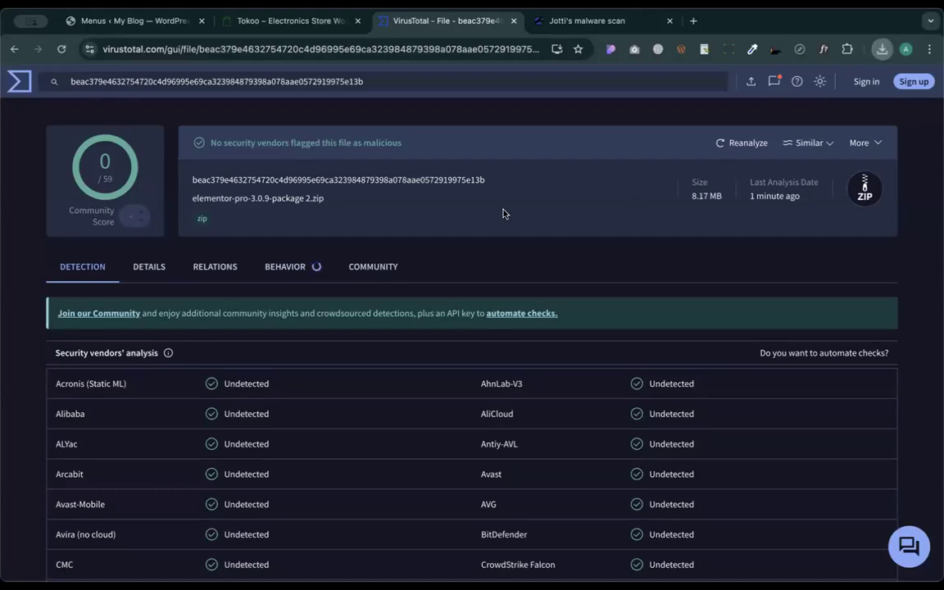
- Drop kadence-pro-1.0.4.zip onto VirusTotal and confirm past the empty-file warning
left_click_drag(504, 214, 763, 76)
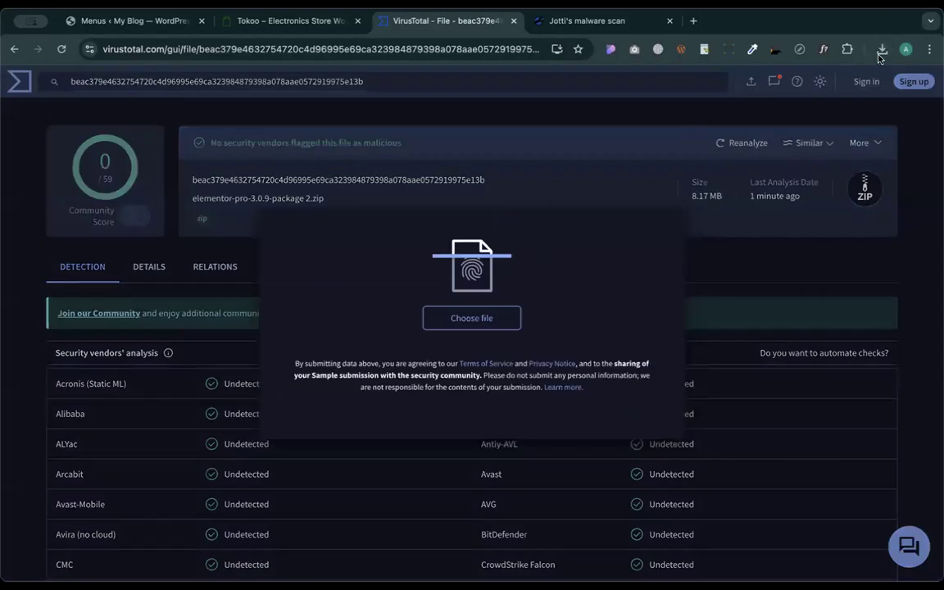
left_click_drag(587, 298, 569, 303)
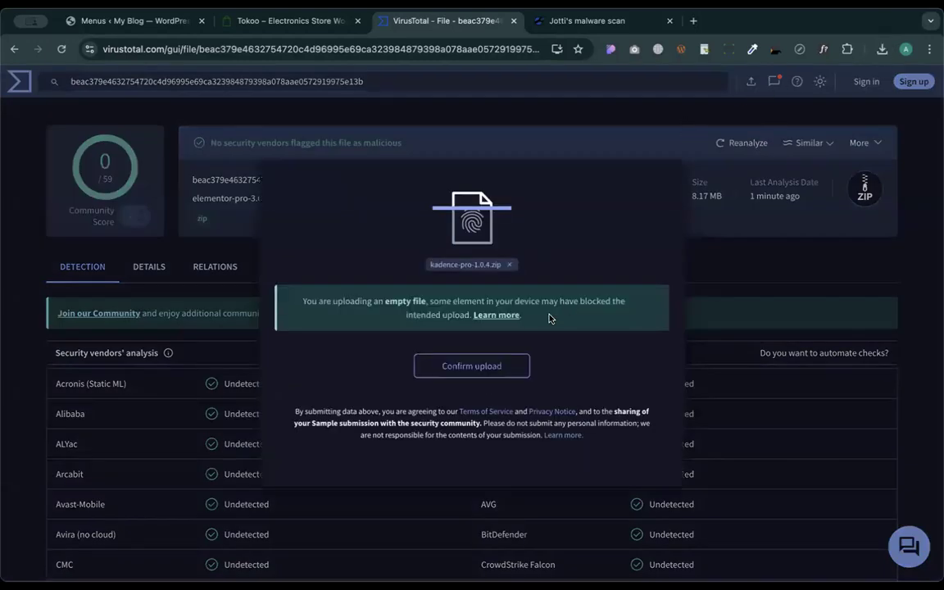
left_click(495, 364)
left_click(586, 21)
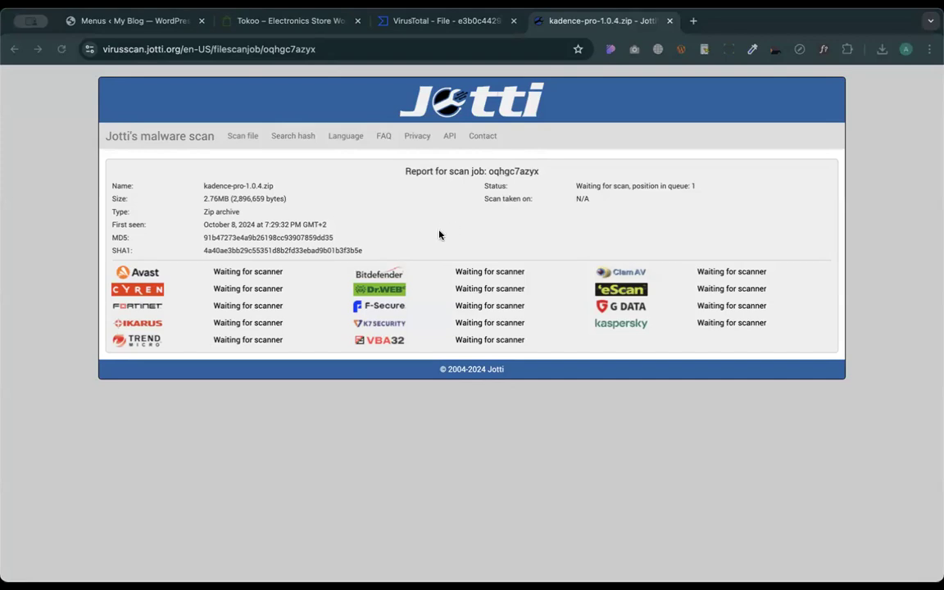
left_click(473, 27)
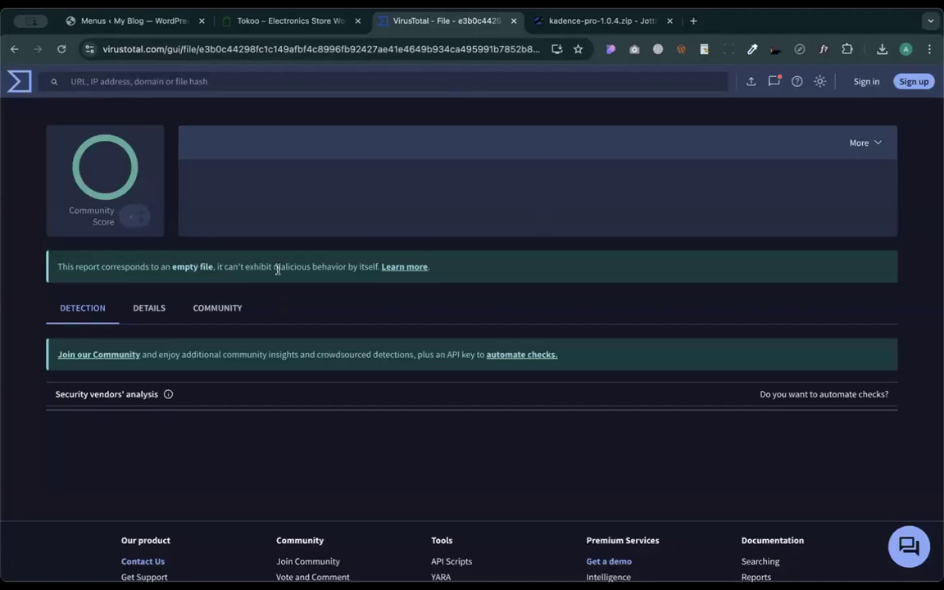
- Reload the VirusTotal report, check Jotti's queue, then go to VirusTotal's home page
left_click(60, 51)
left_click(574, 21)
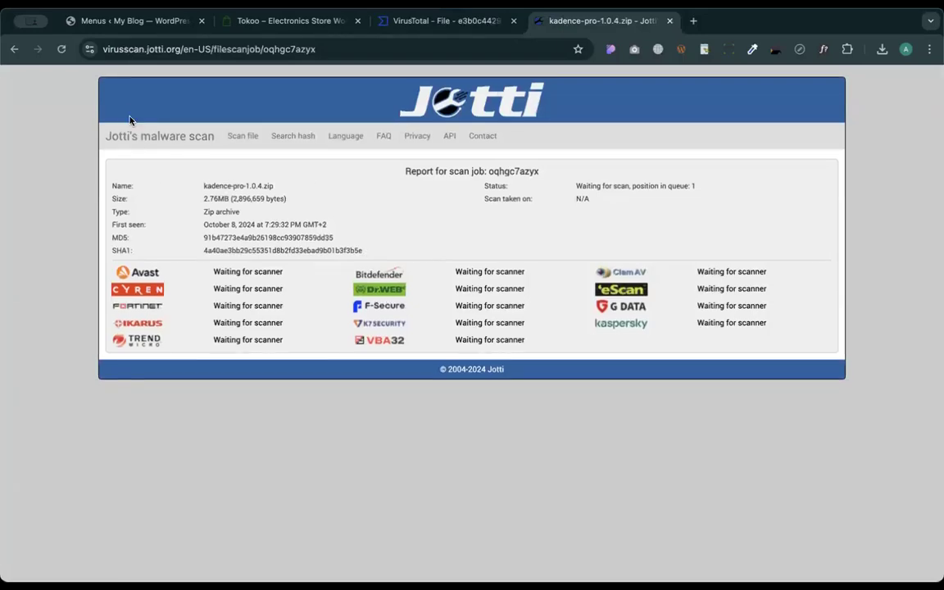
left_click(431, 22)
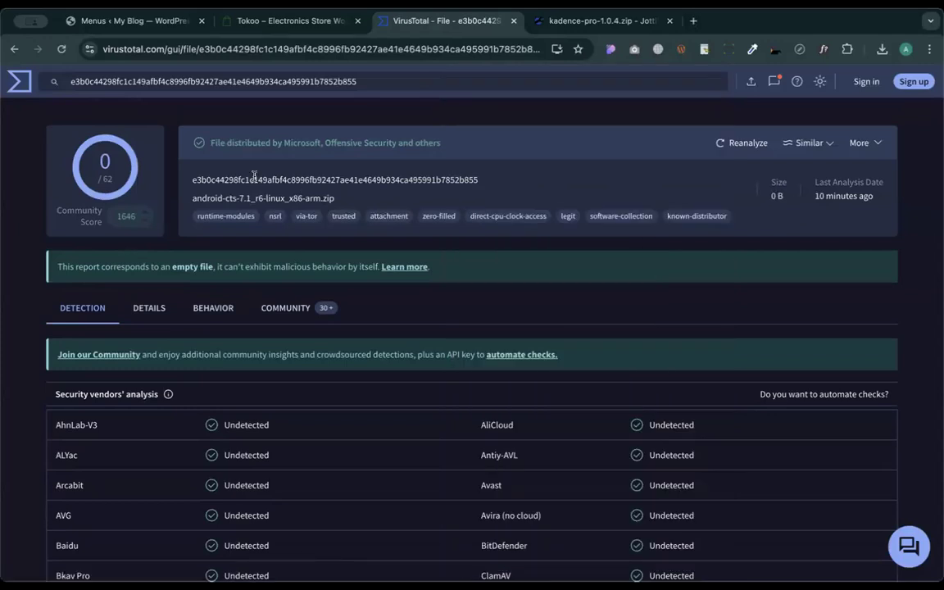
left_click(20, 81)
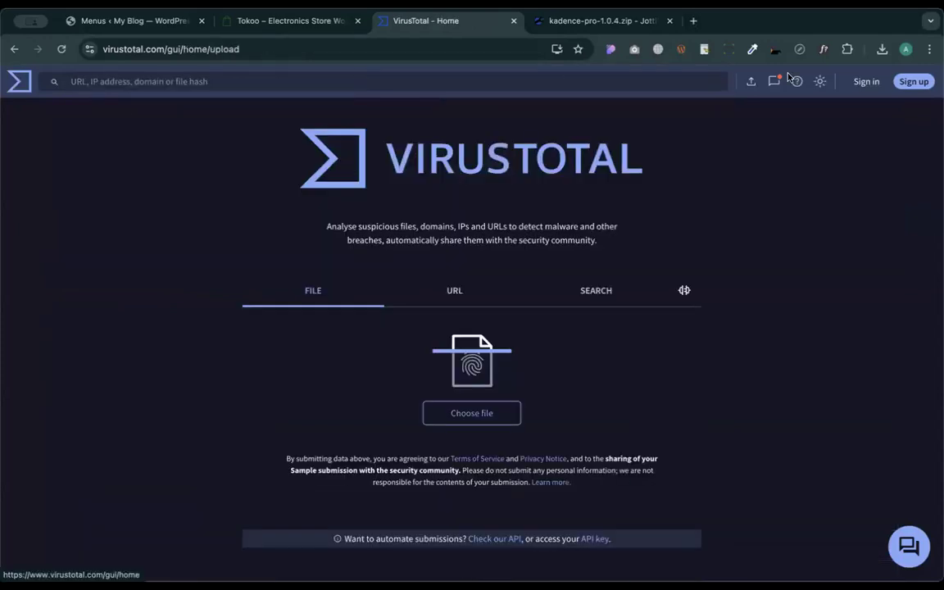
- Upload kadence-pro-1.0.4.zip to VirusTotal, confirm no vendor flags it, and close the tab
left_click_drag(743, 106, 559, 360)
left_click(481, 365)
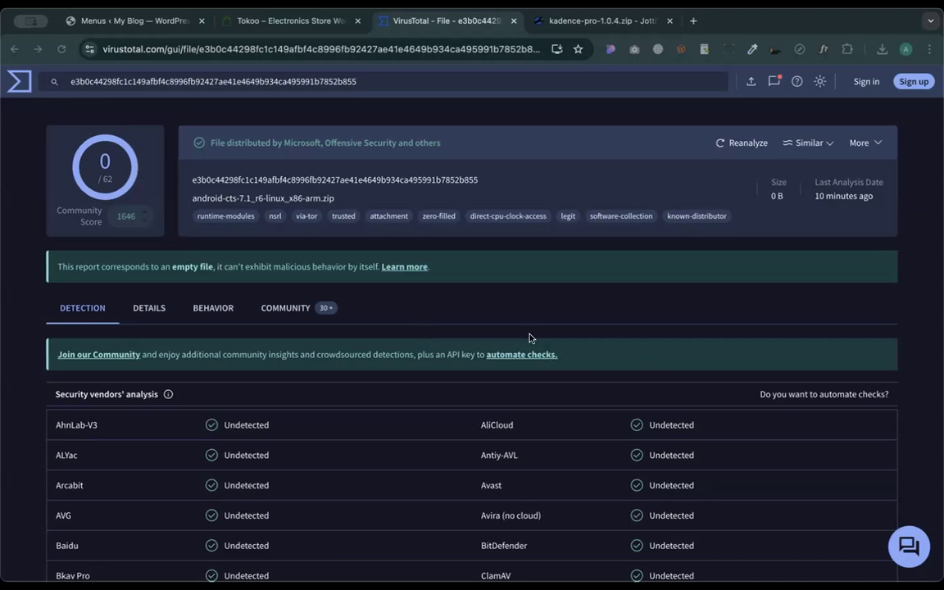
left_click_drag(307, 317, 310, 412)
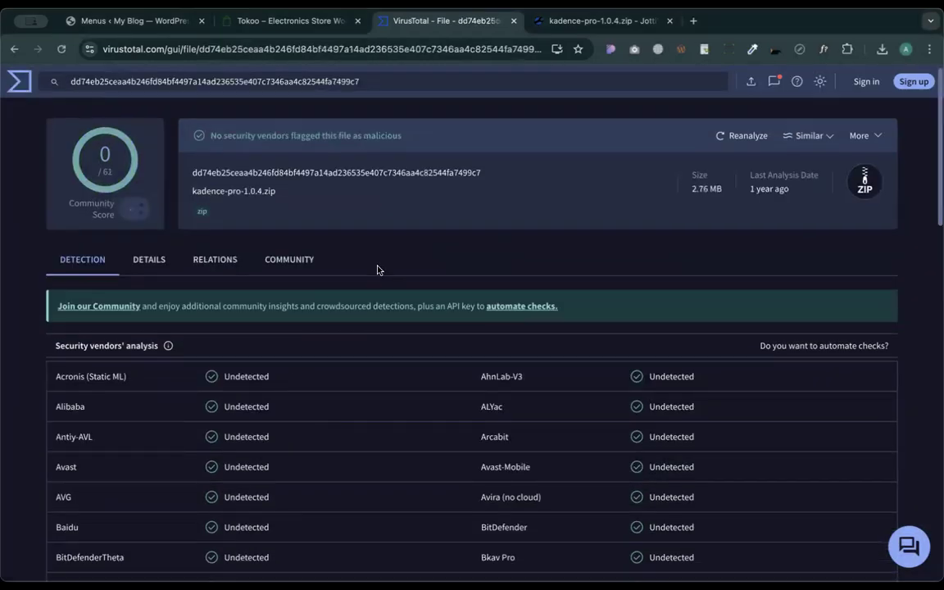
scroll(377, 270, "down", 10)
scroll(377, 269, "up", 10)
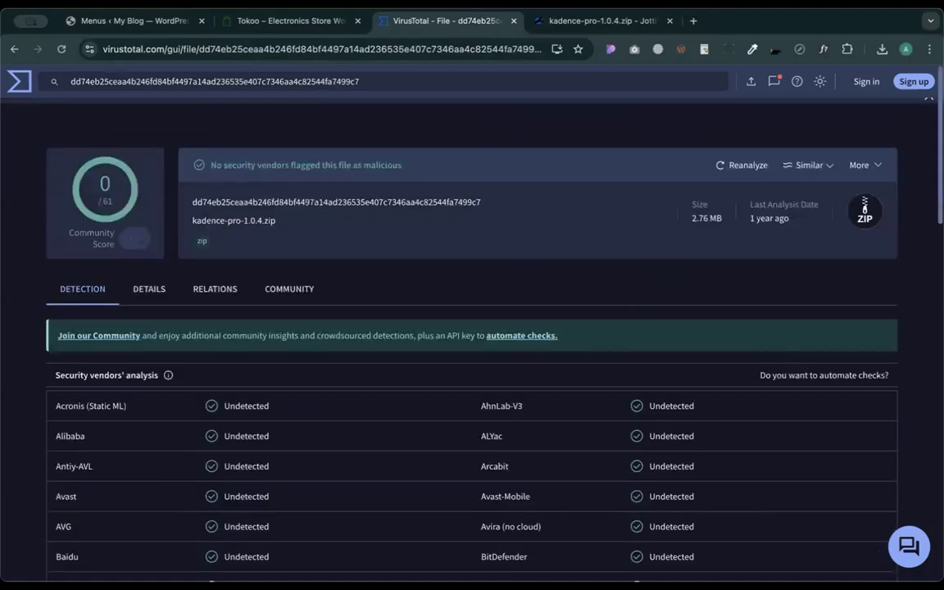
left_click(513, 21)
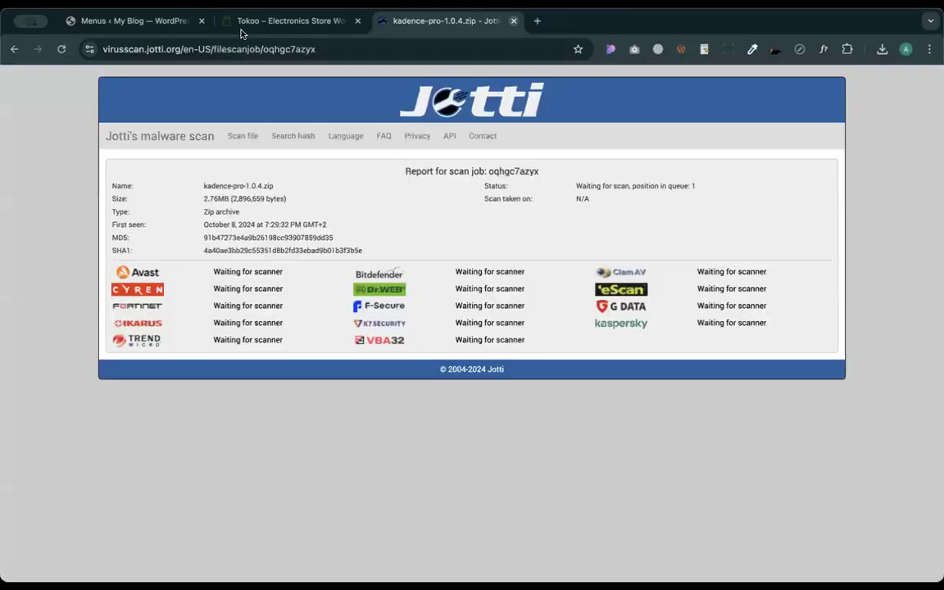
- Close the Jotti tab and switch back to the Tokoo site's mega menu editor
key("super+w")
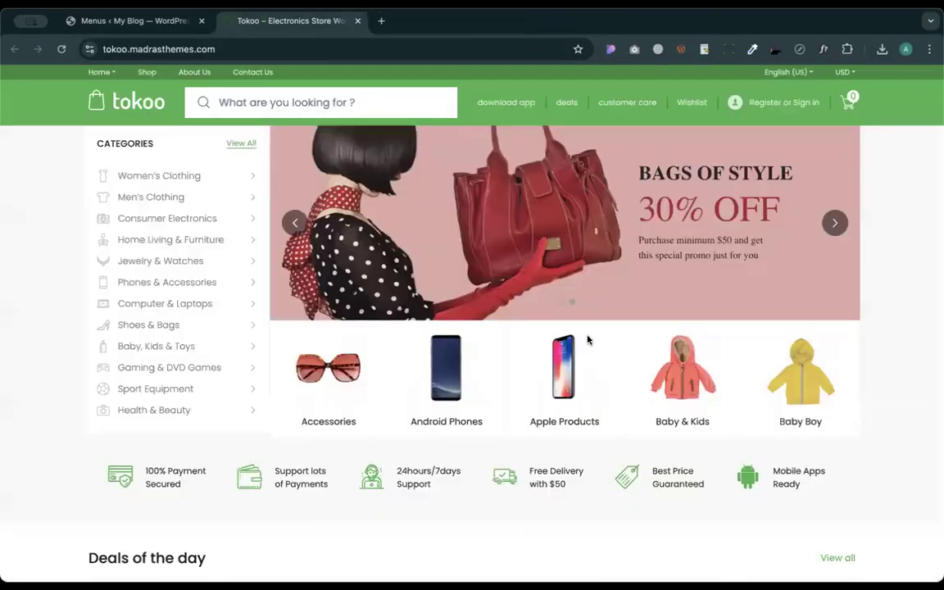
key("ctrl+shift+Tab")
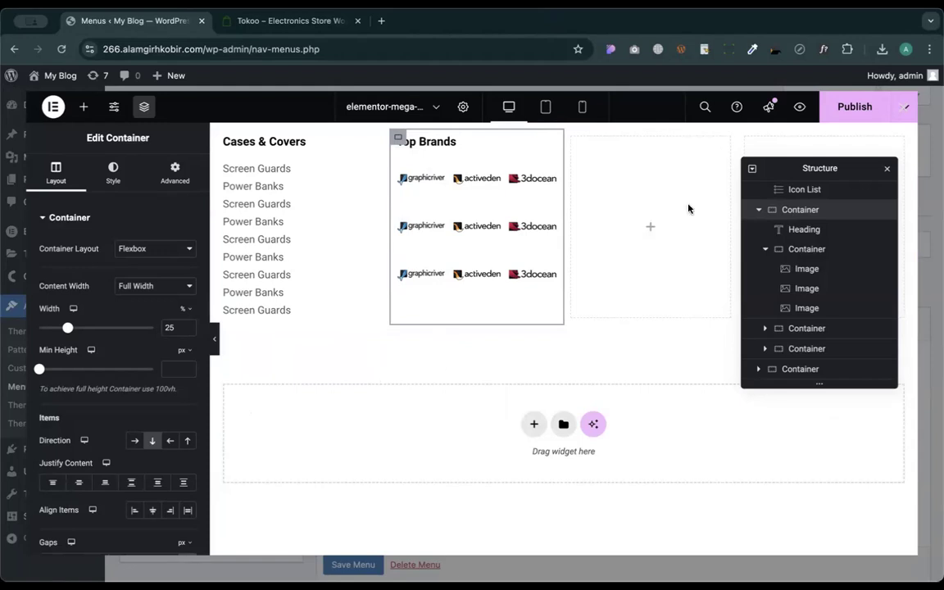
- Close the Navigator and set the Top Brands container's gaps to 0
left_click(888, 171)
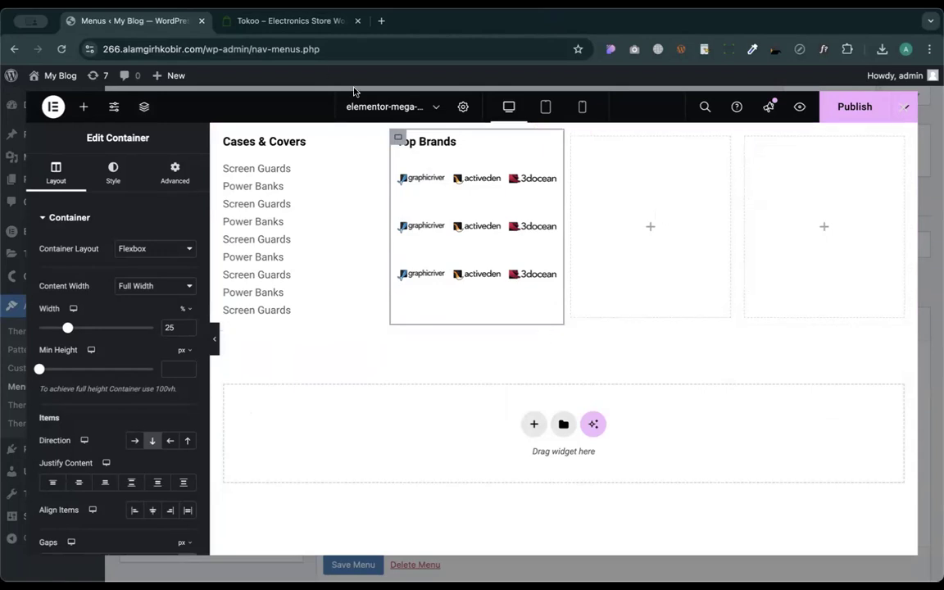
scroll(89, 422, "down", 3)
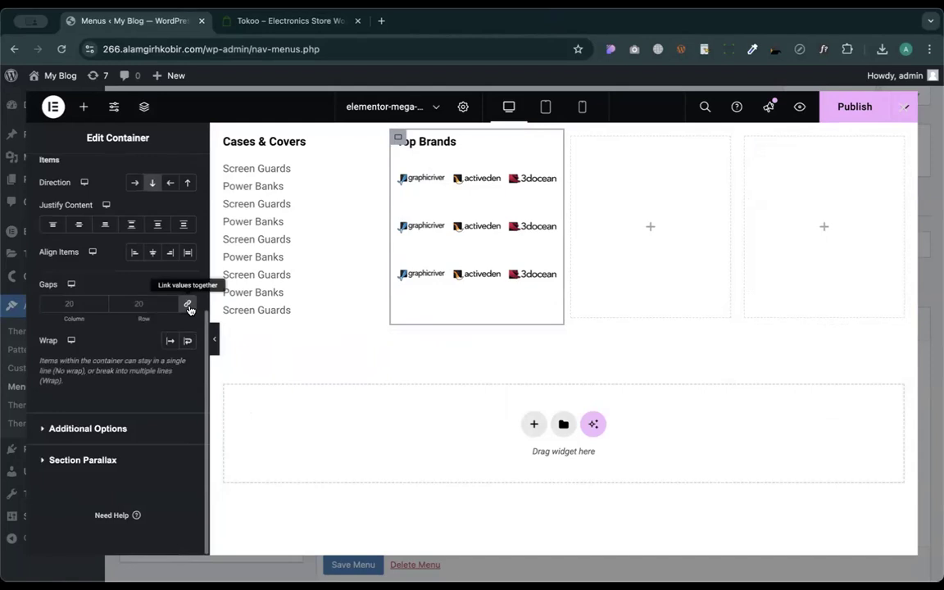
left_click(188, 305)
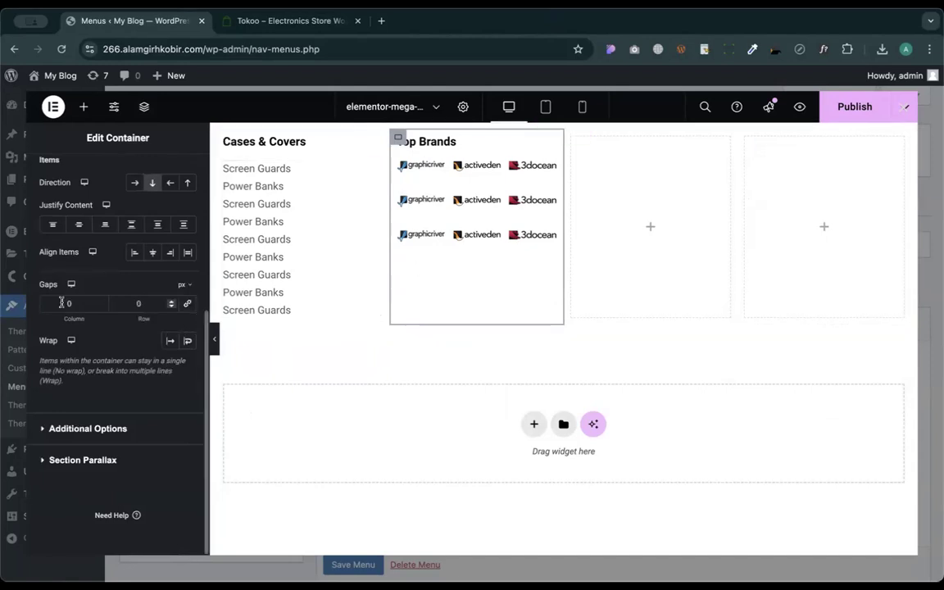
- Give the first brand logo row an Advanced top margin of 40
left_click(447, 176)
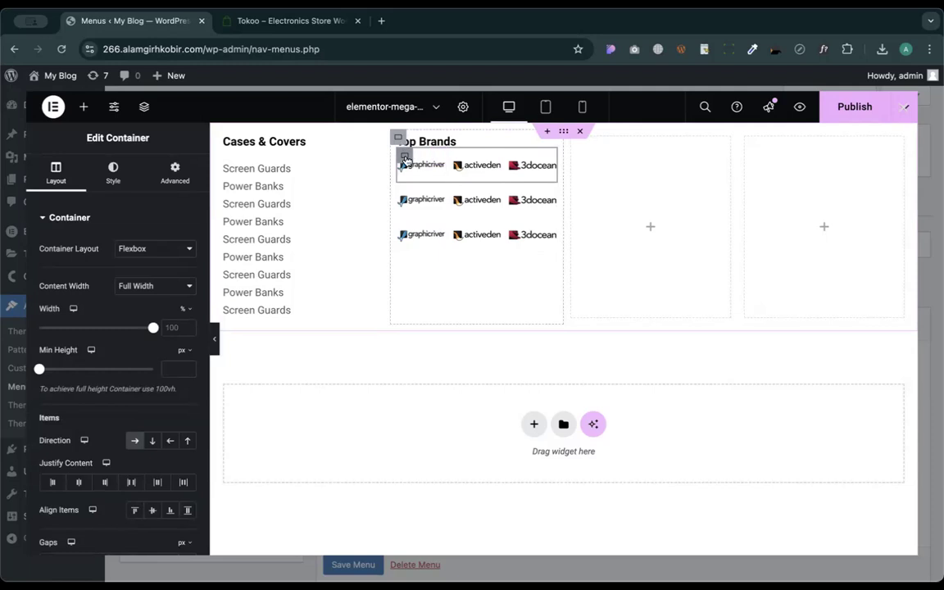
left_click(174, 172)
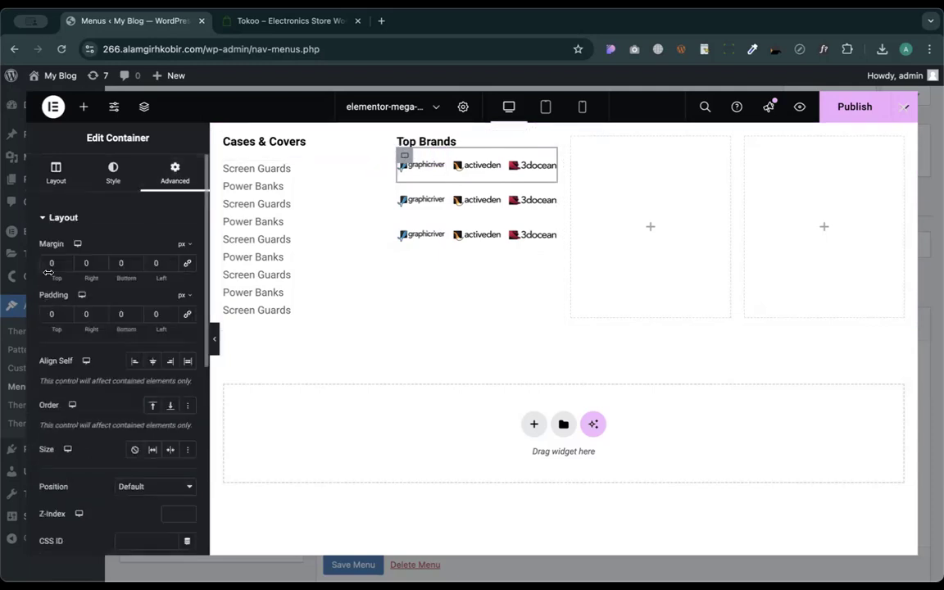
left_click(46, 264)
type("4")
left_click(647, 228)
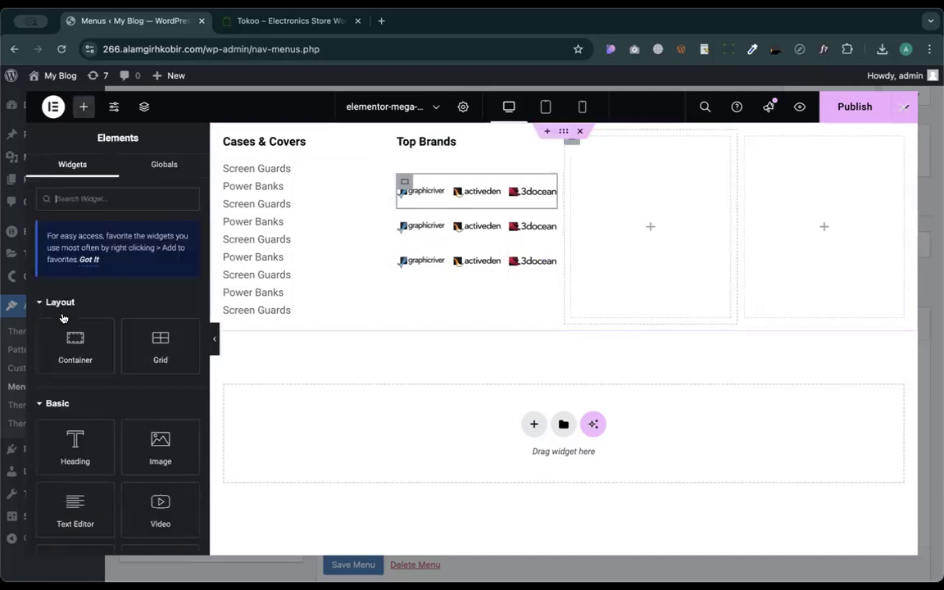
- Add the 4K camera banner image to the third column and duplicate it into the fourth
left_click_drag(158, 443, 617, 213)
left_click(107, 282)
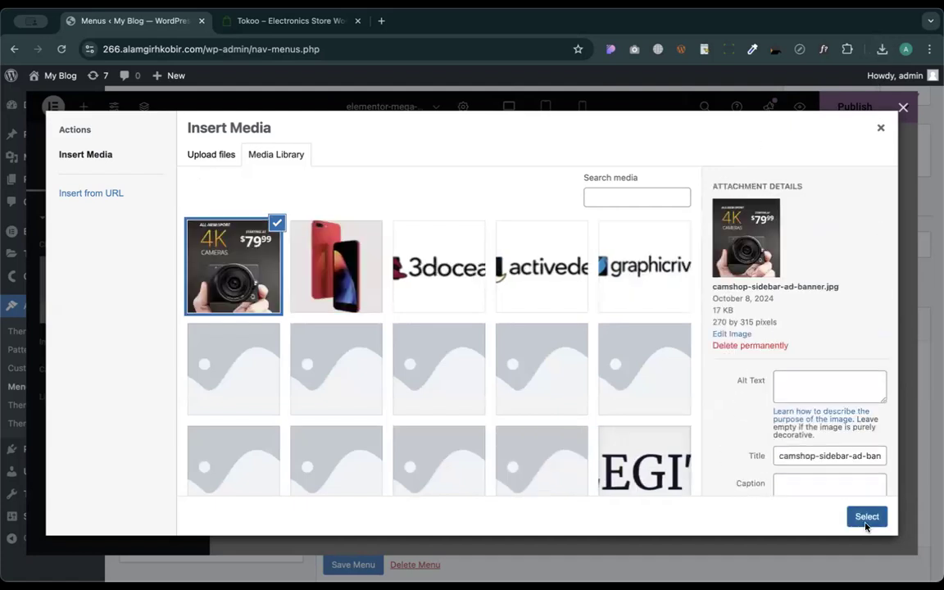
left_click(865, 521)
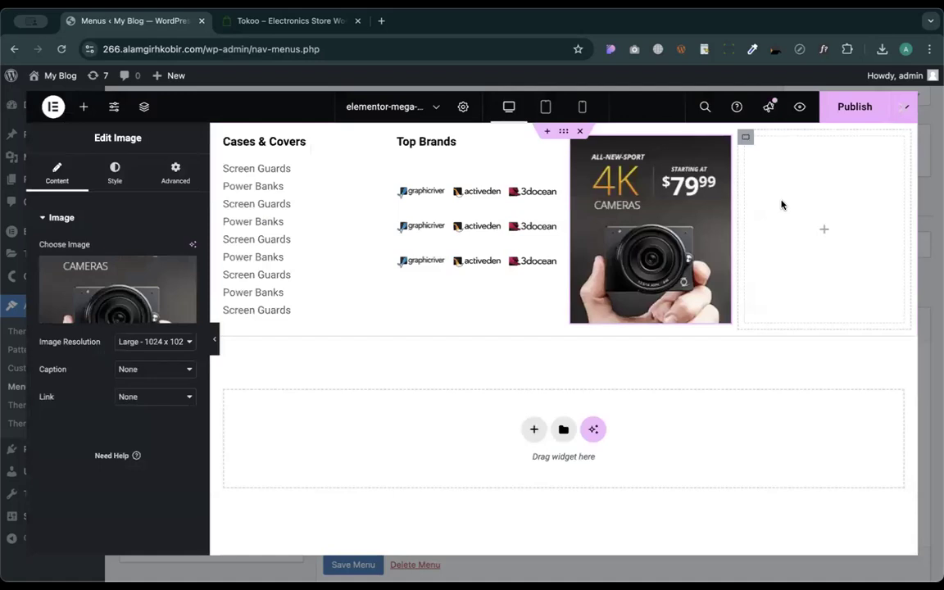
right_click(677, 214)
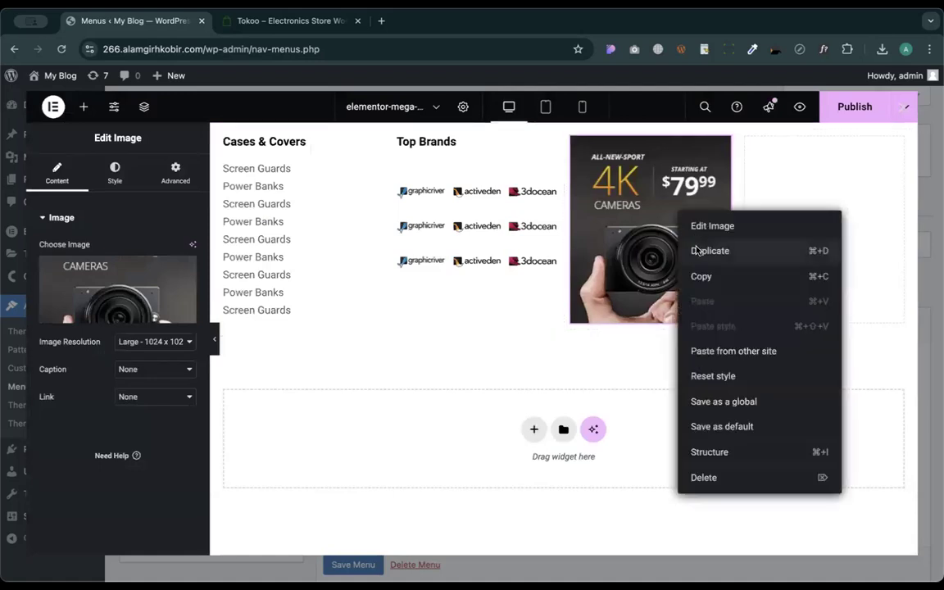
left_click(698, 251)
left_click_drag(670, 215, 779, 258)
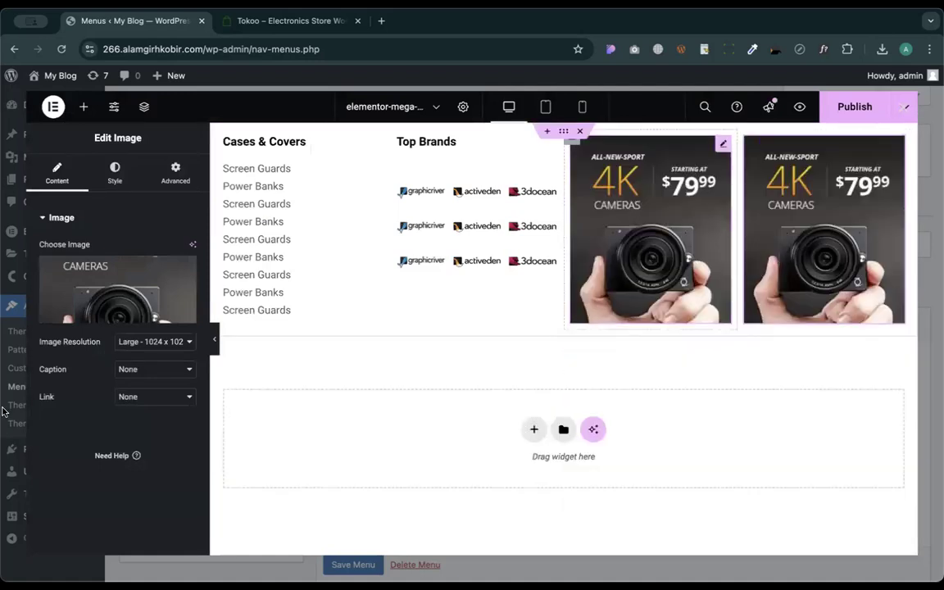
- Swap one banner to the red phone image, place it third, and widen its column
left_click(128, 256)
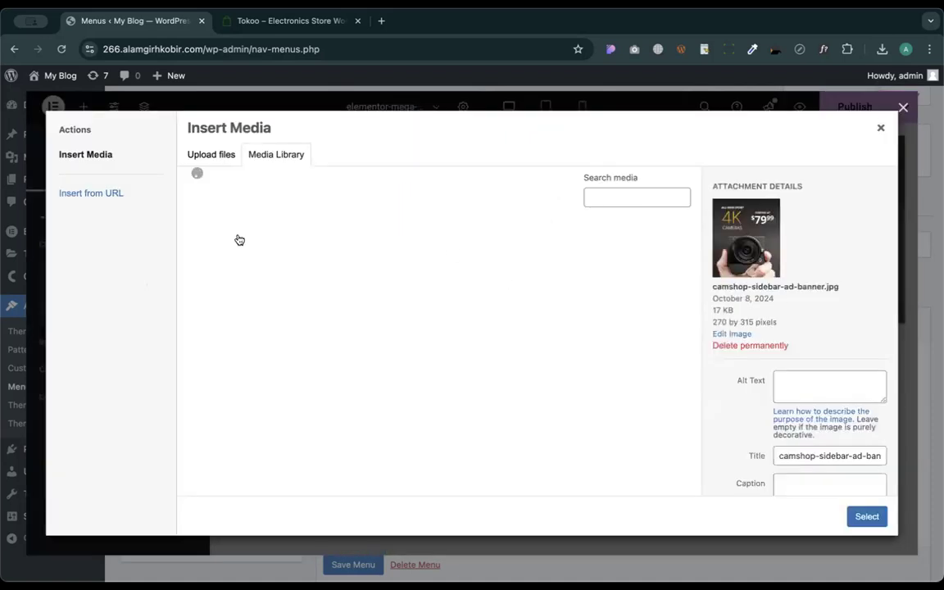
left_click(316, 249)
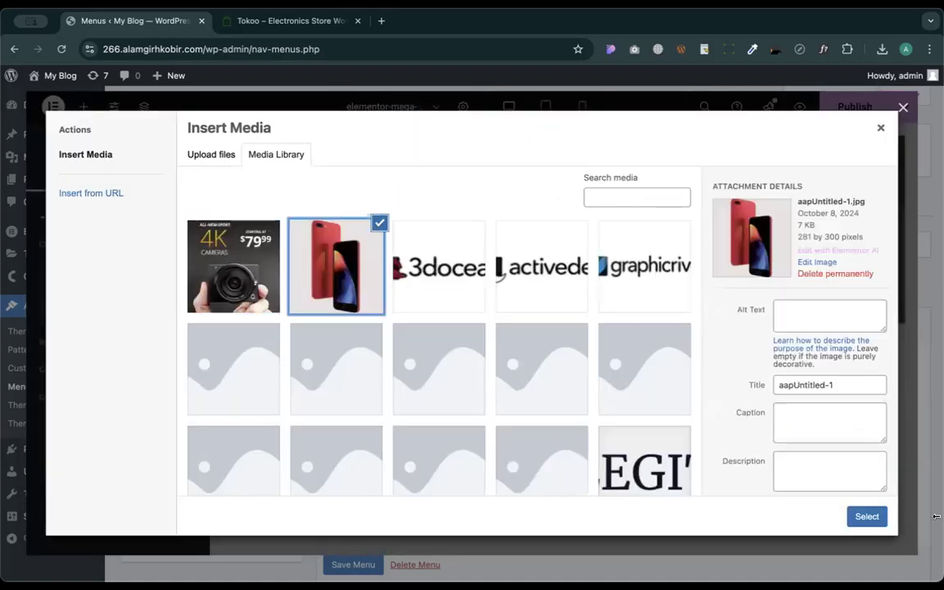
left_click(875, 518)
left_click_drag(736, 170, 659, 157)
left_click_drag(665, 369, 757, 354)
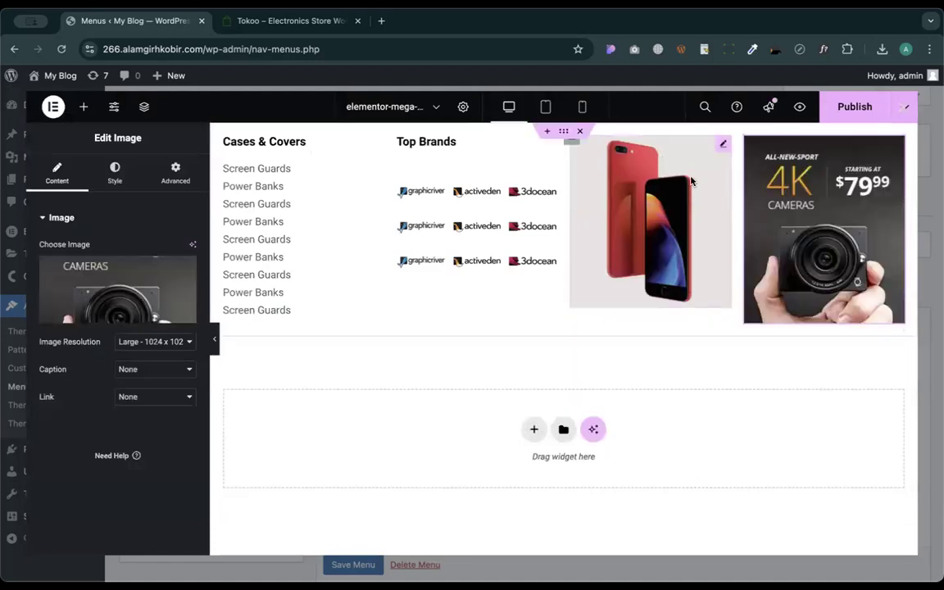
mouse_move(737, 186)
left_mouse_down()
mouse_move(793, 186)
mouse_move(741, 185)
mouse_move(735, 199)
mouse_move(748, 198)
left_mouse_up()
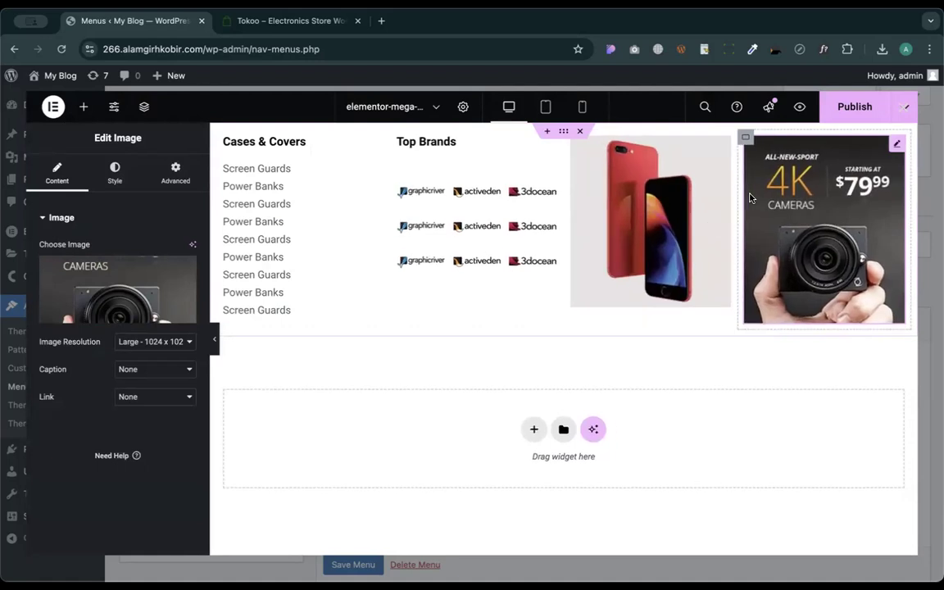
left_click(571, 140)
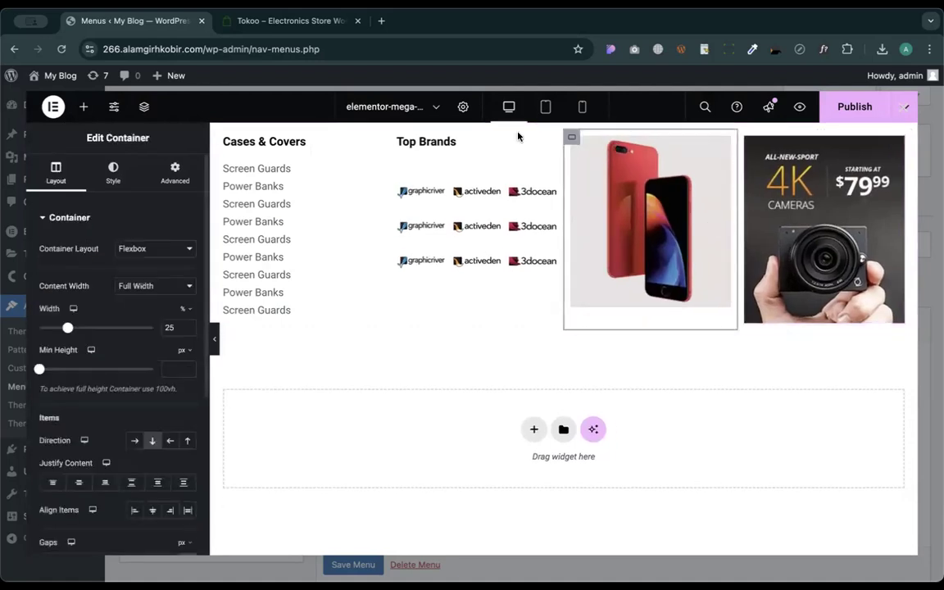
- Publish the mega menu and save the smartphones item's mega content settings
left_click(851, 107)
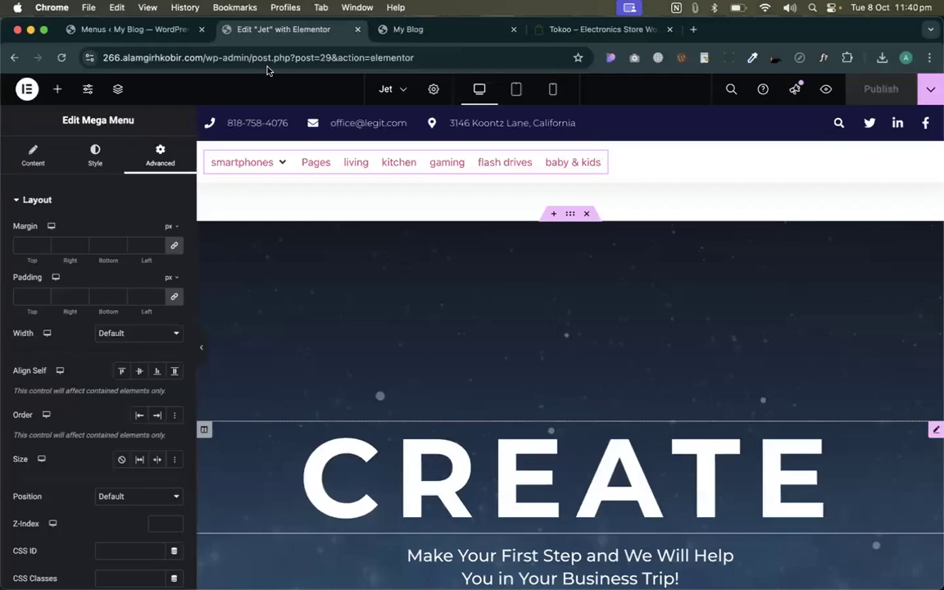
key("Delete")
key("ctrl+shift+Tab")
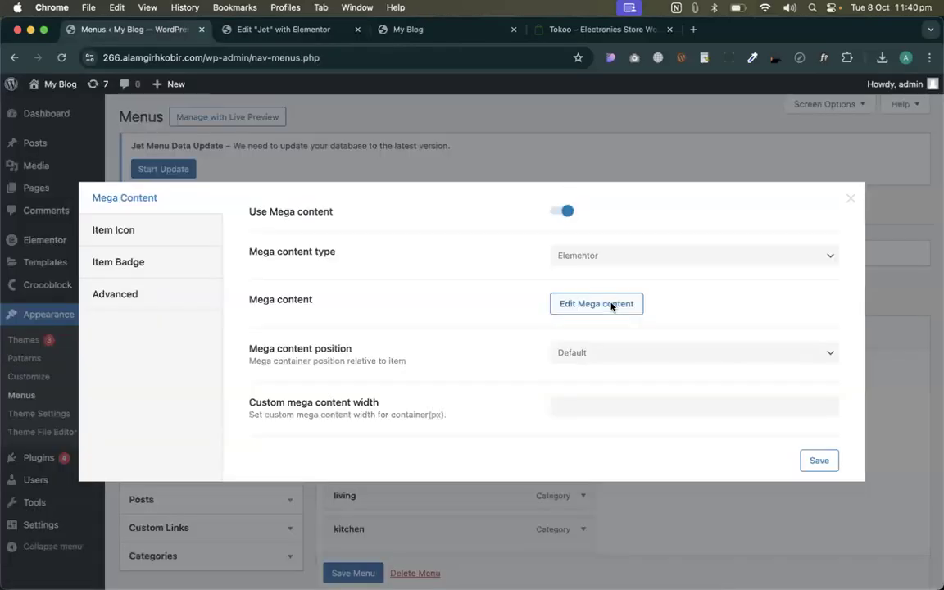
left_click(611, 305)
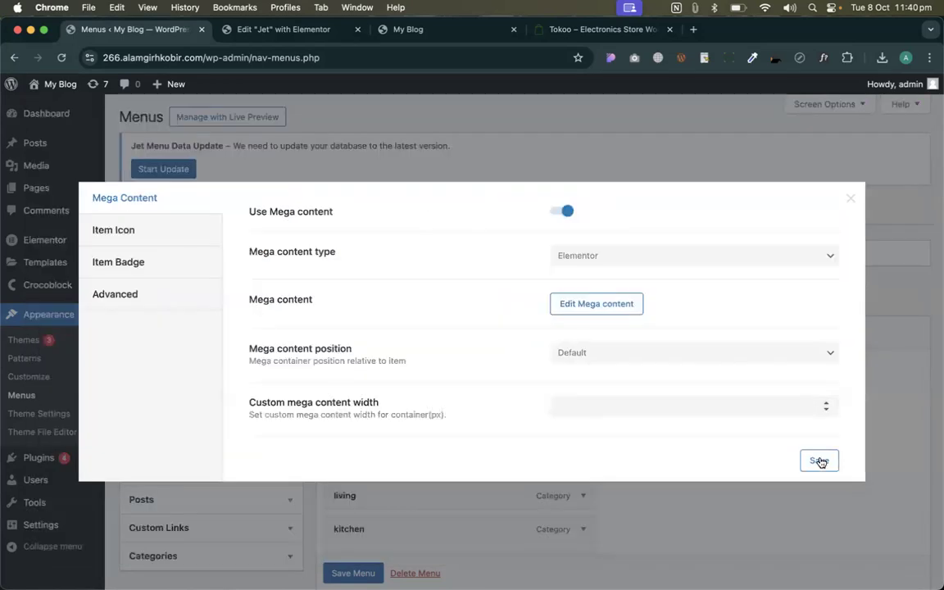
left_click(819, 460)
- Return to the 'Edit "Jet" with Elementor' tab
left_click(297, 30)
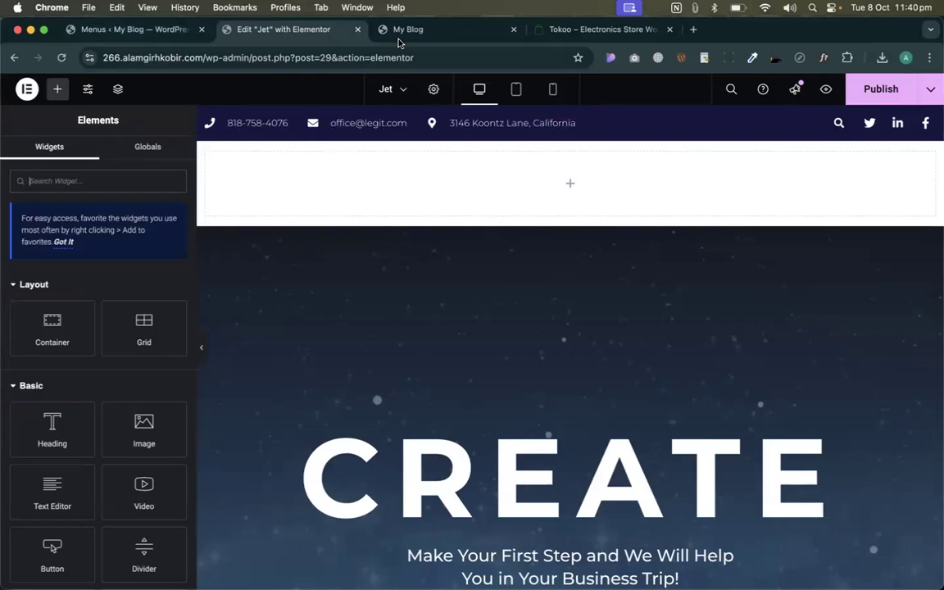
key("ctrl+Tab")
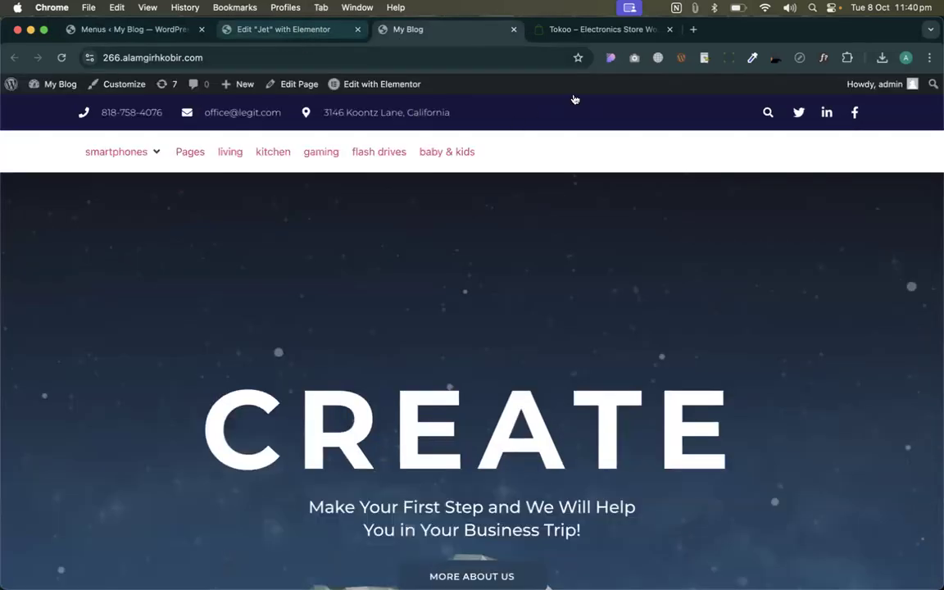
key("ctrl+shift+Tab")
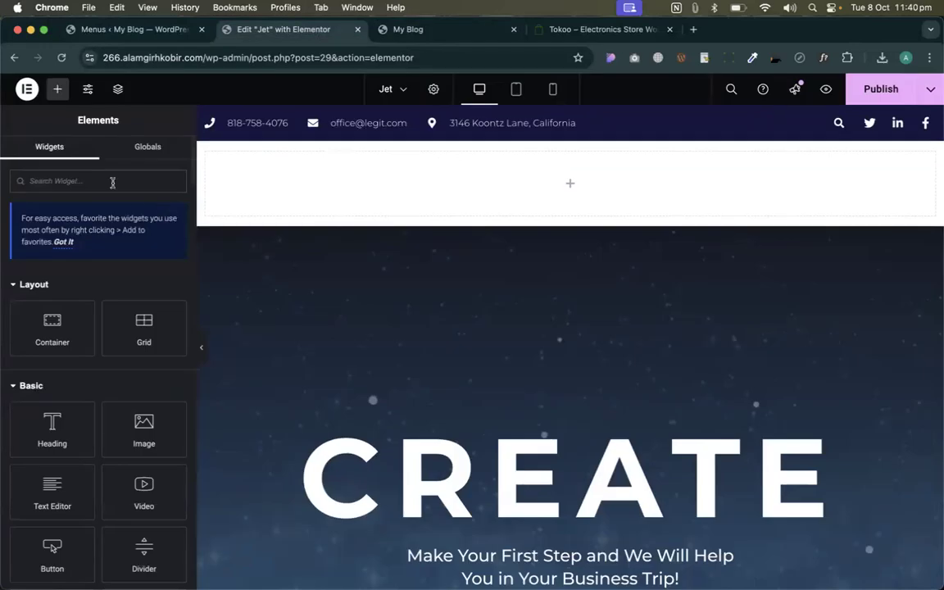
- Add a Mega Menu widget to the empty top section, showing the Mega menu
left_click(126, 180)
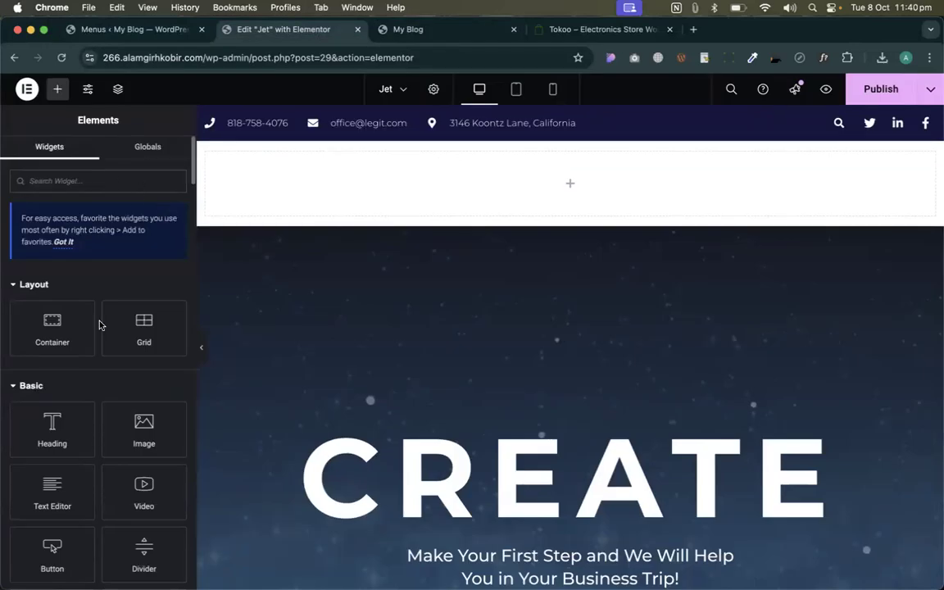
type("mega")
left_click_drag(143, 314, 543, 200)
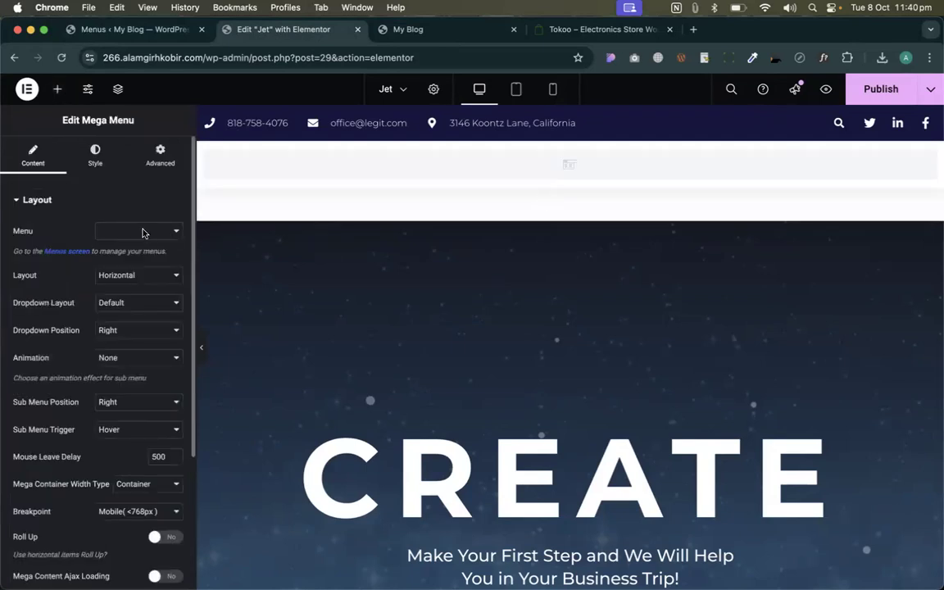
left_click(121, 232)
left_click(121, 232)
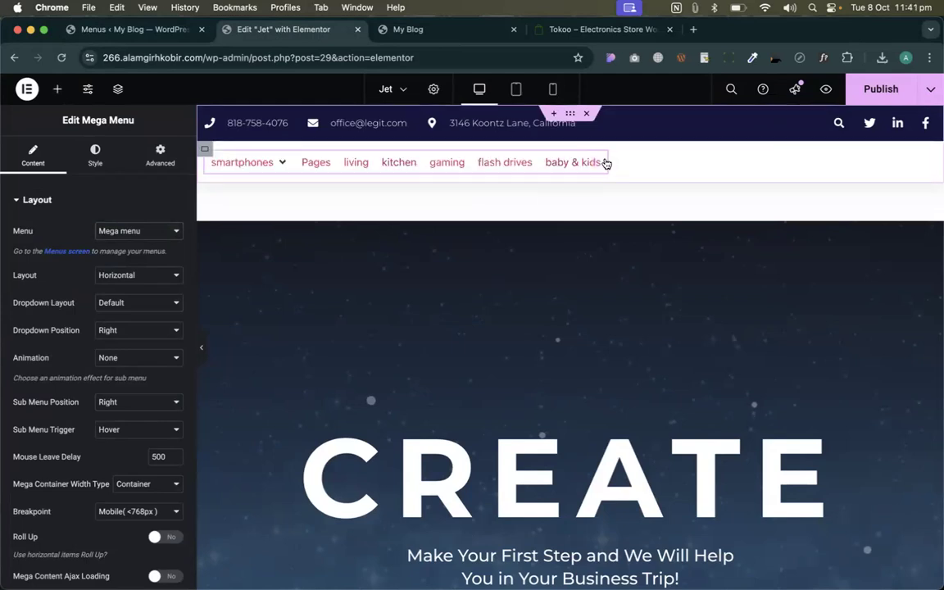
- Set the menu's container Justify Content to Center
mouse_move(219, 164)
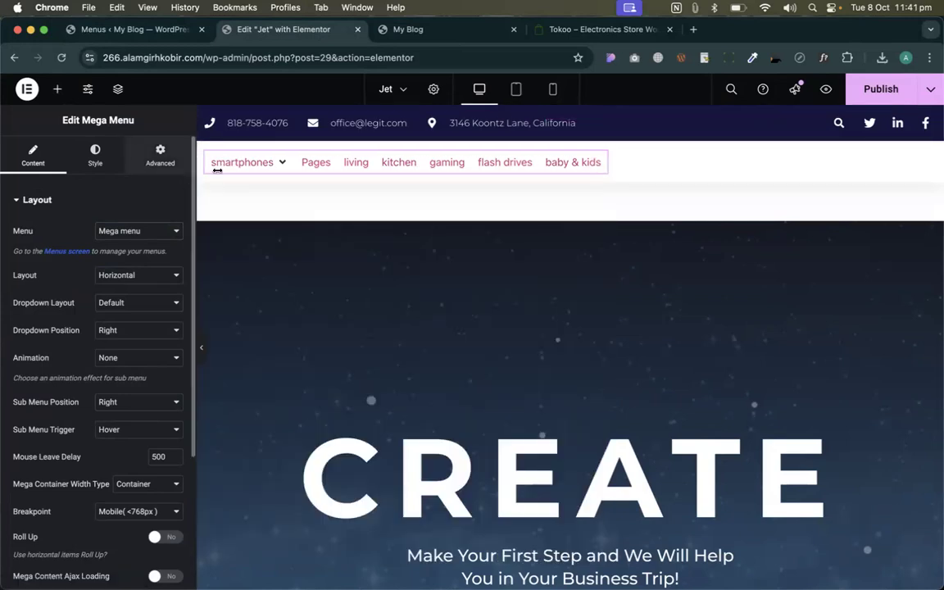
left_click(207, 150)
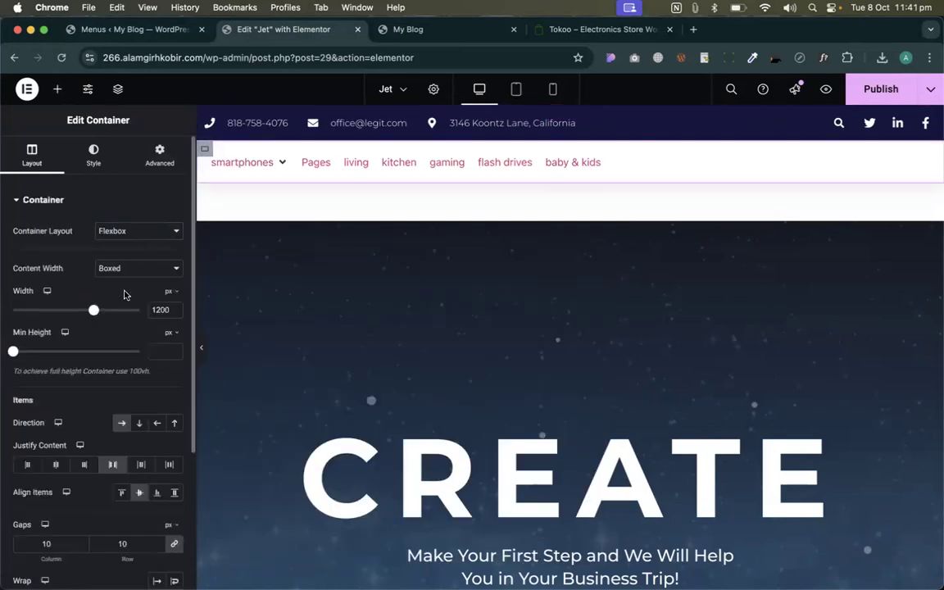
scroll(124, 366, "down", 1)
scroll(125, 365, "down", 1)
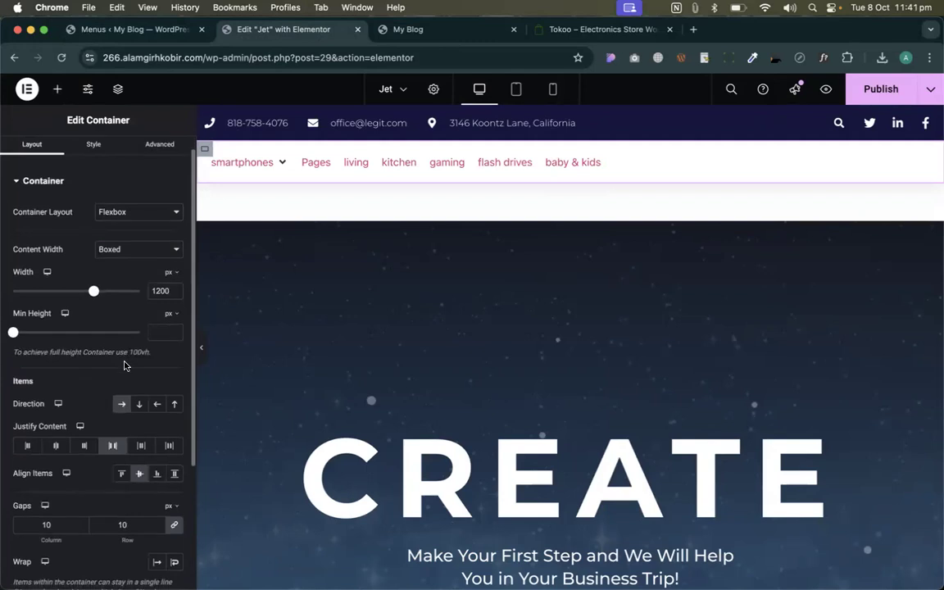
left_click(129, 255)
left_click(123, 263)
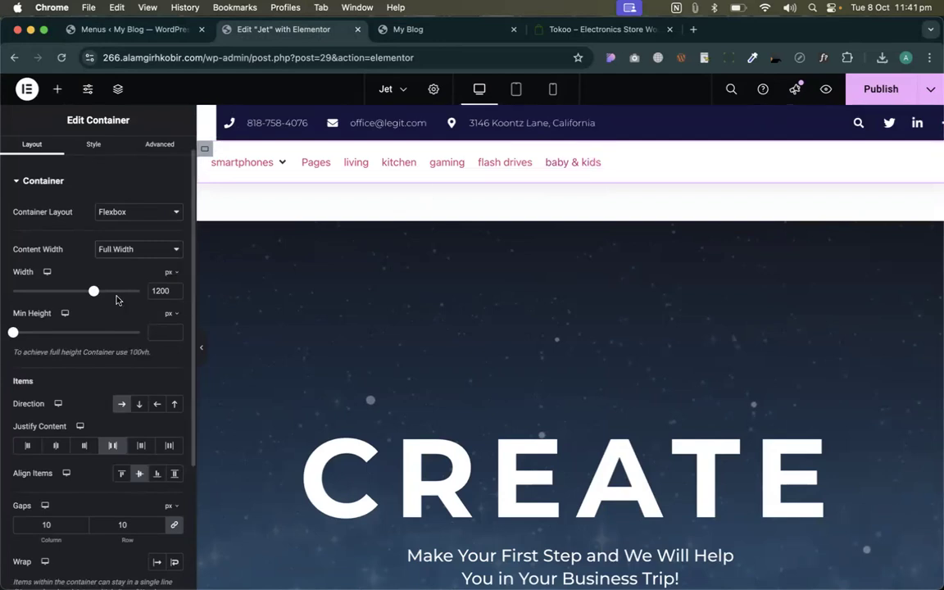
key("super+z")
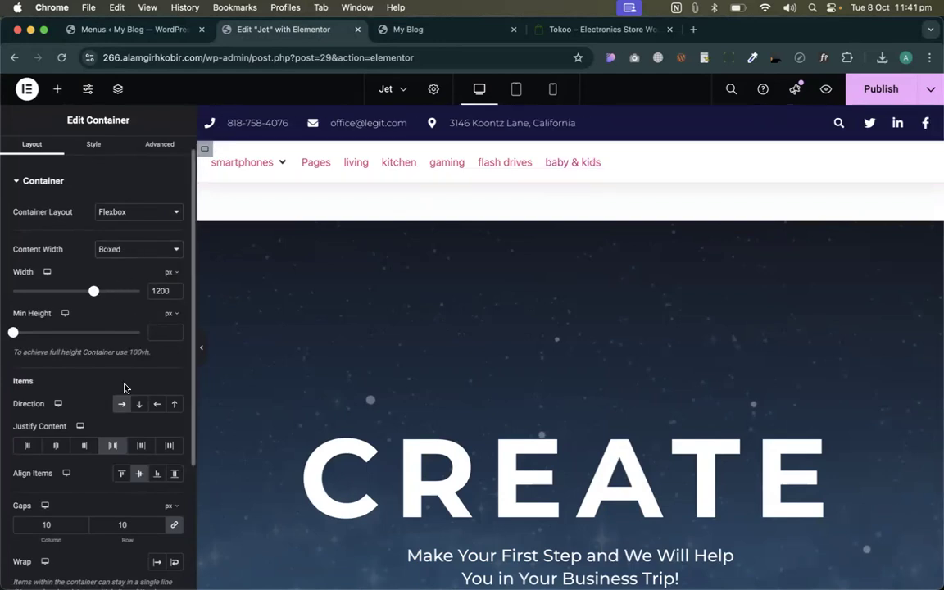
scroll(109, 373, "down", 1)
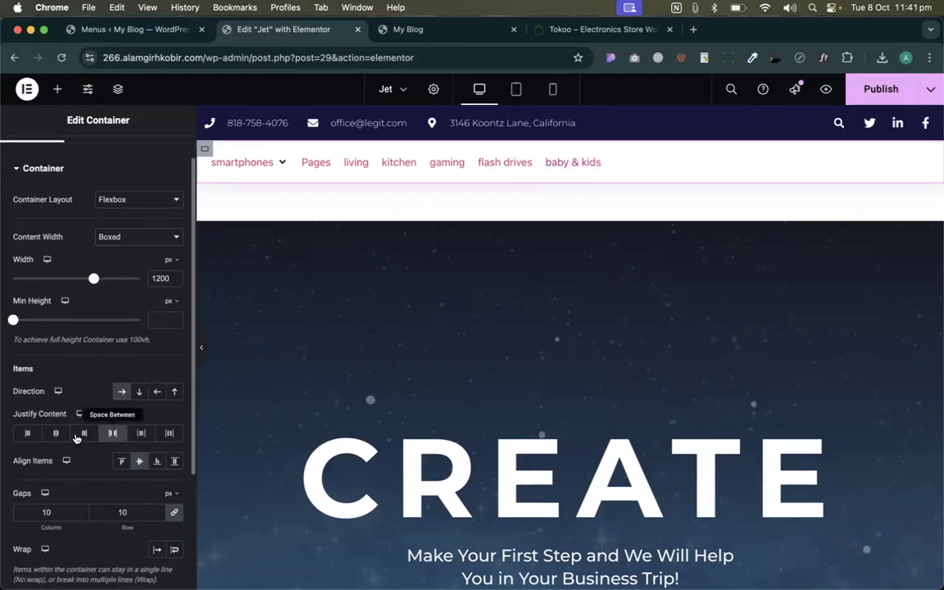
left_click(56, 433)
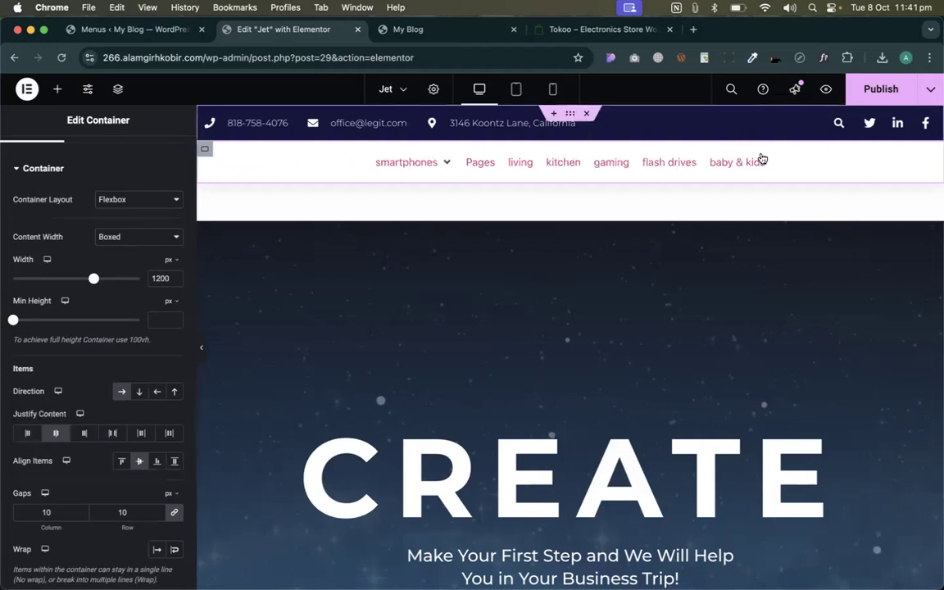
mouse_move(414, 170)
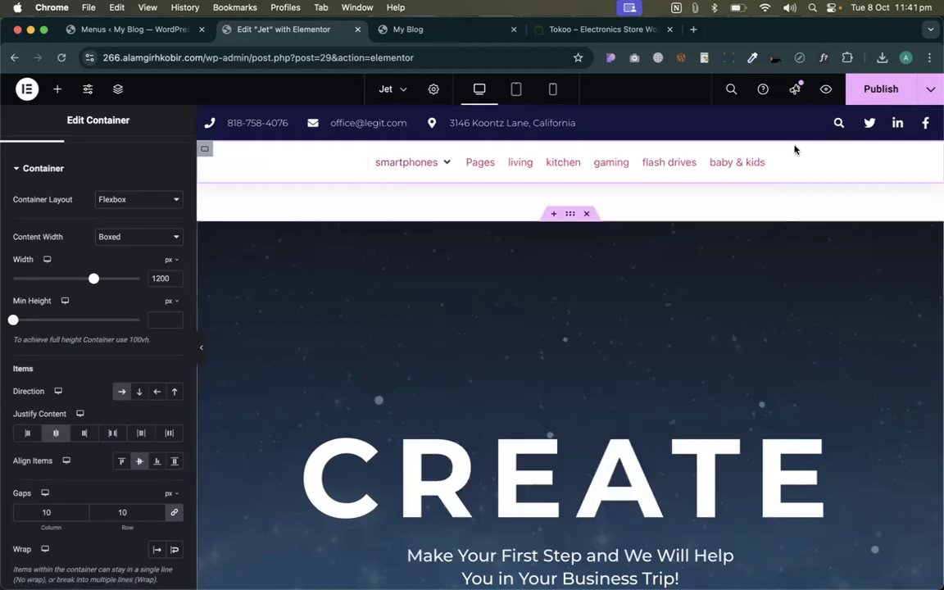
left_click(765, 162)
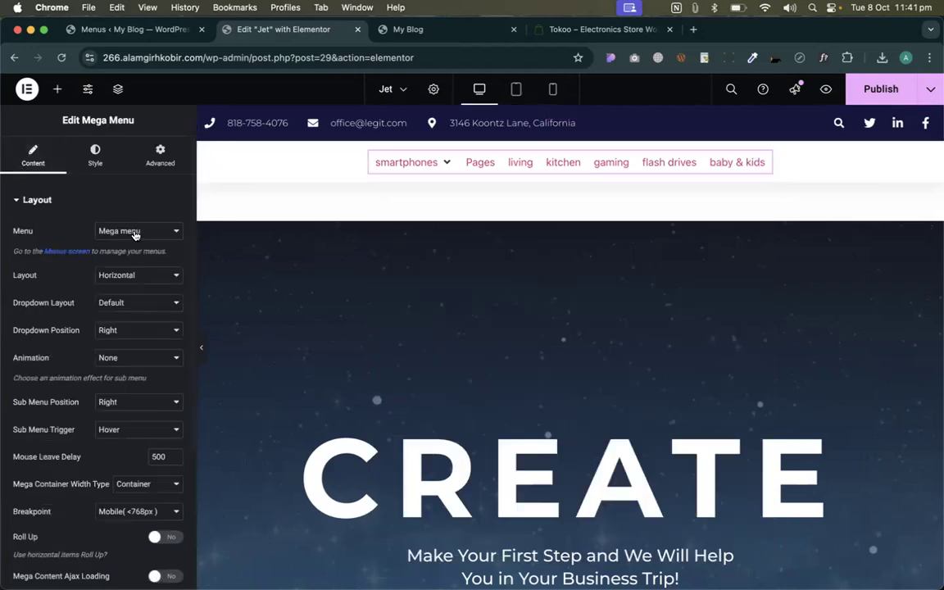
- Set the Mega Menu widget's Advanced width to Full Width (100%)
scroll(132, 227, "down", 2)
scroll(133, 226, "down", 2)
scroll(164, 139, "up", 5)
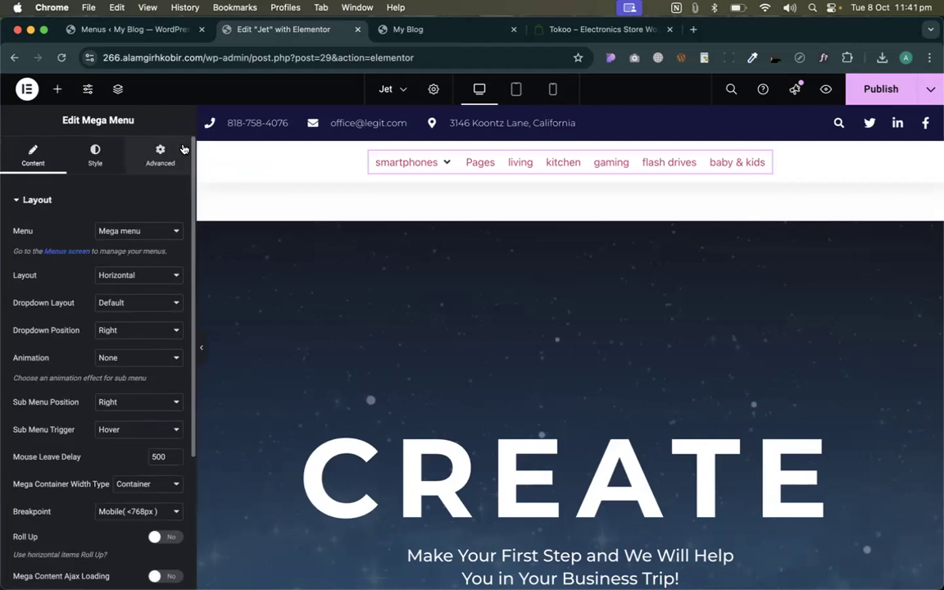
left_click(160, 154)
left_click(150, 332)
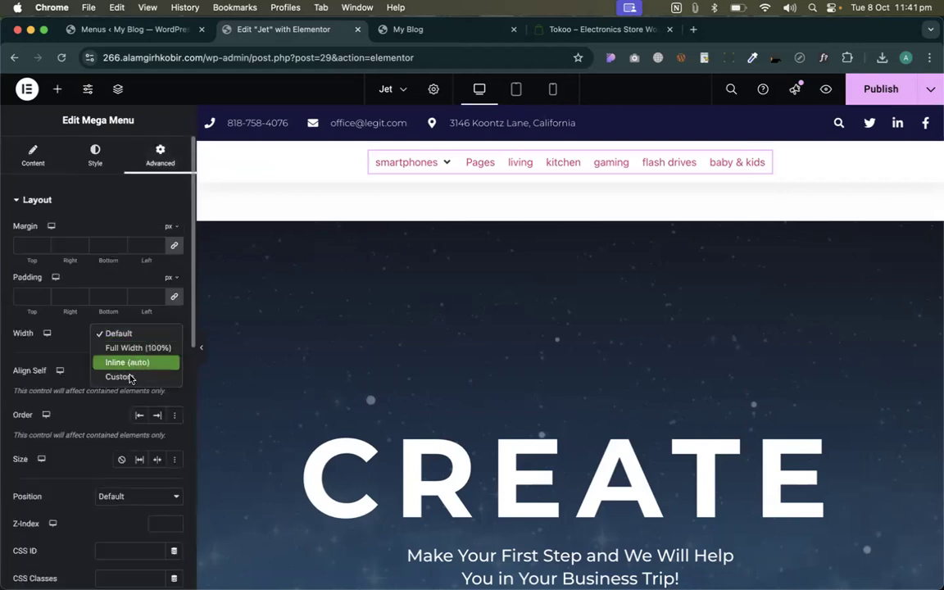
left_click(127, 377)
left_click(140, 332)
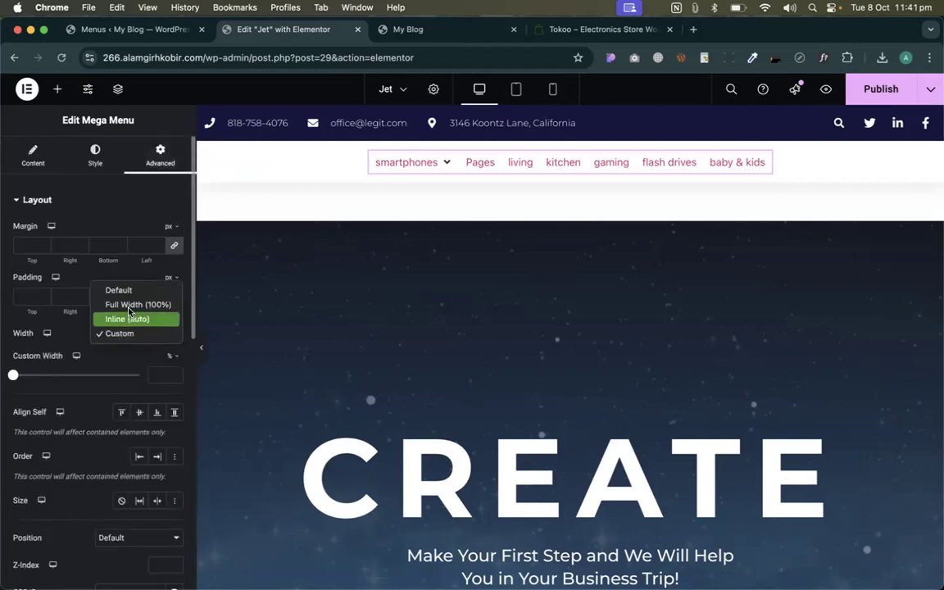
left_click(123, 304)
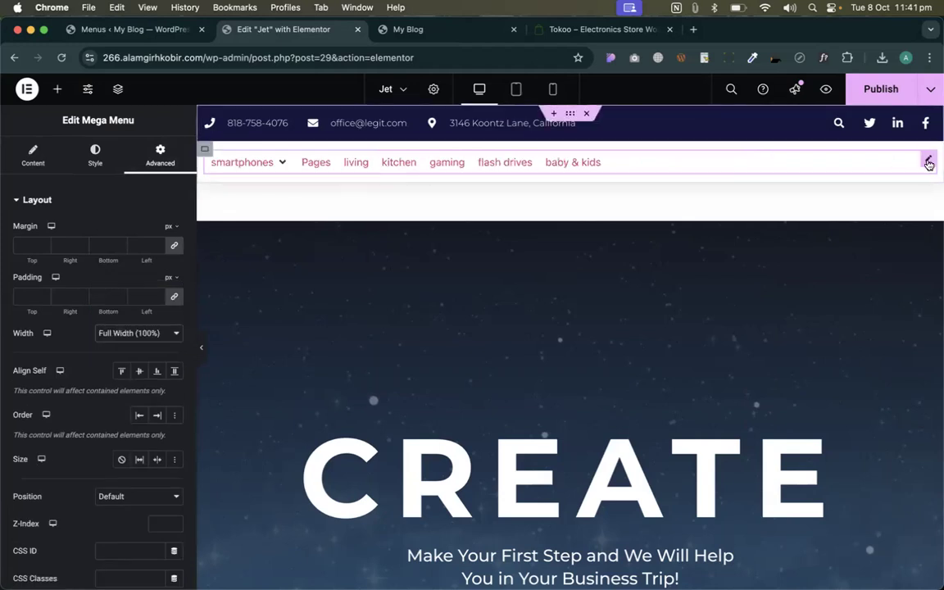
- Set the menu's Items Align style to Center
left_click(95, 155)
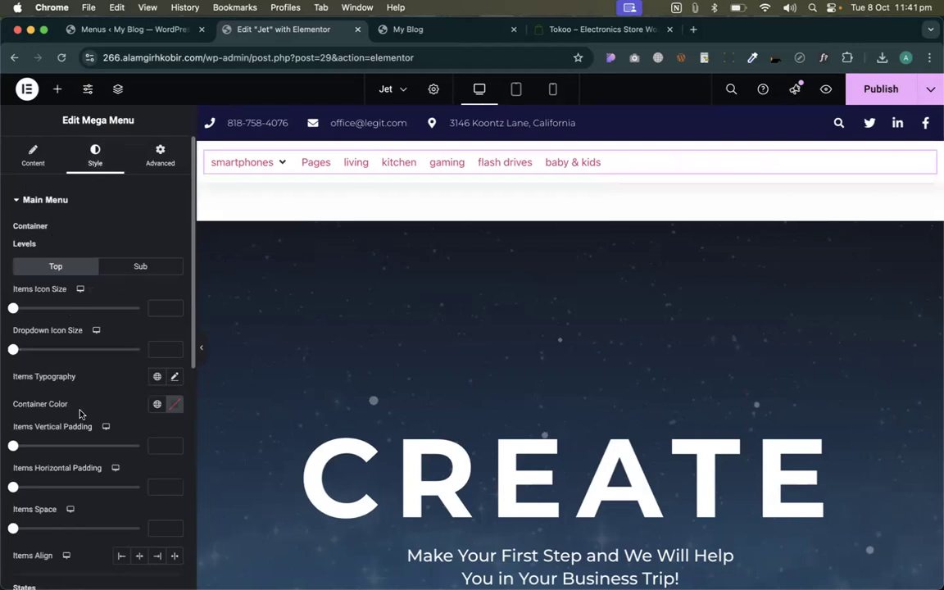
scroll(131, 492, "down", 1)
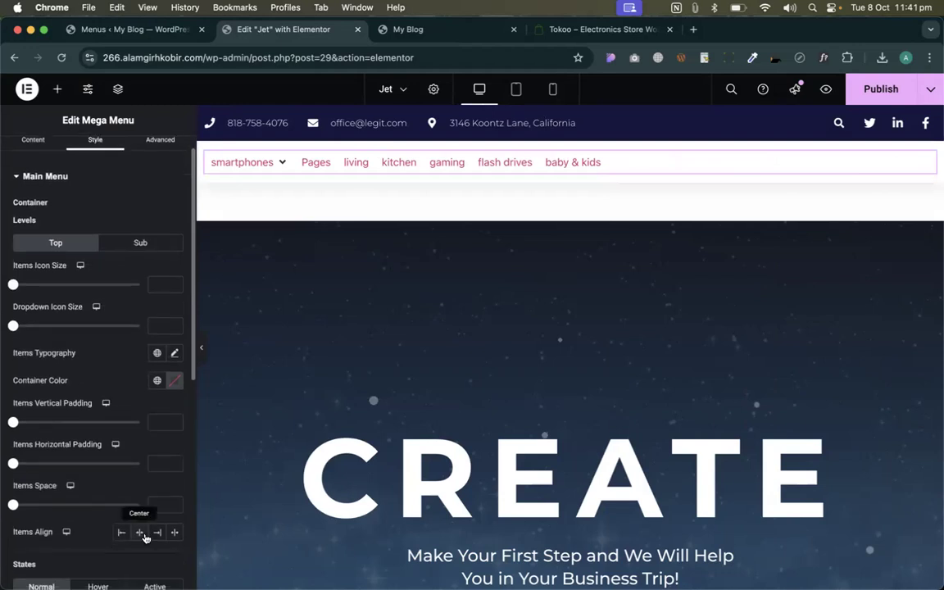
left_click(143, 534)
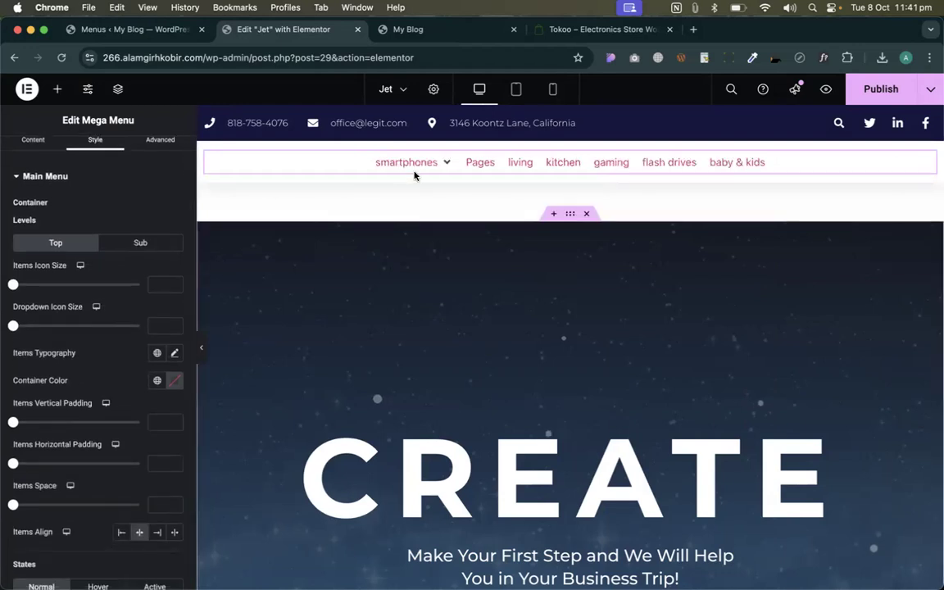
mouse_move(420, 163)
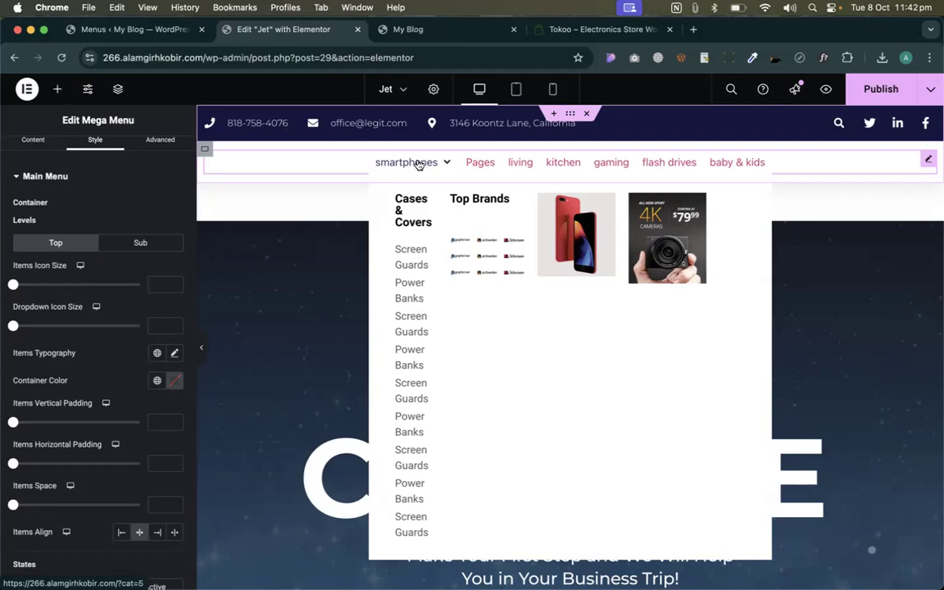
- Publish the Jet page and reload the live site to check the smartphones dropdown
left_click(878, 97)
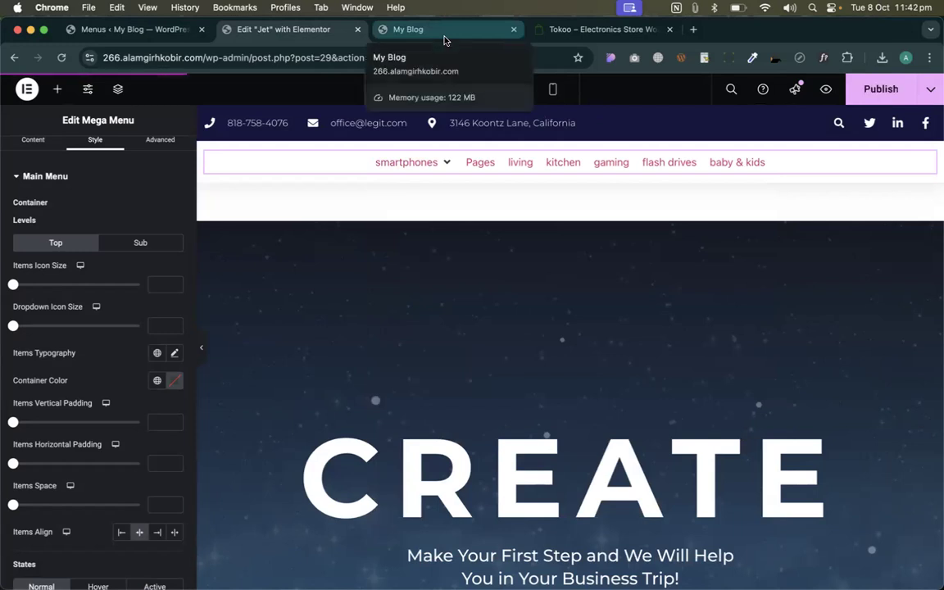
left_click(435, 33)
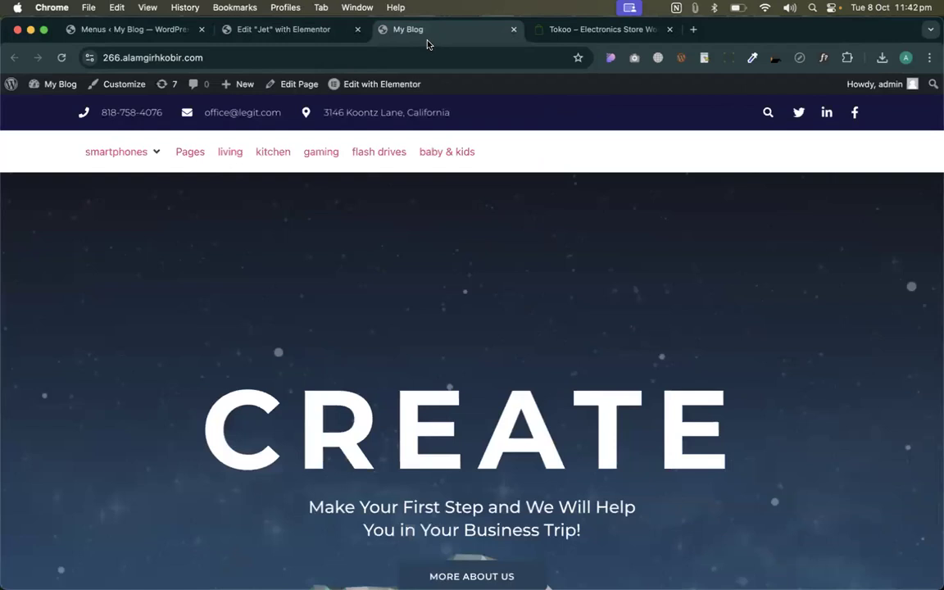
key("super+r")
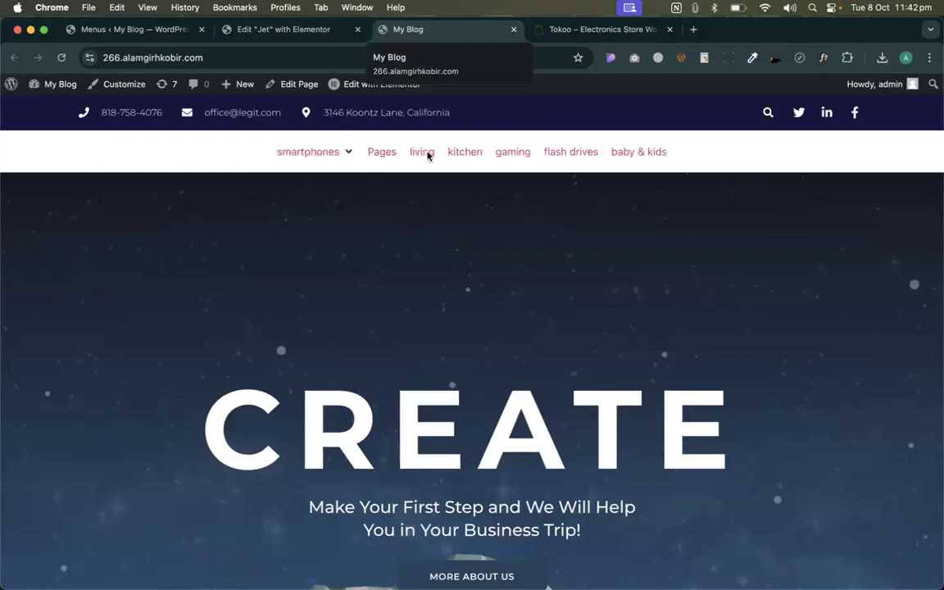
mouse_move(343, 152)
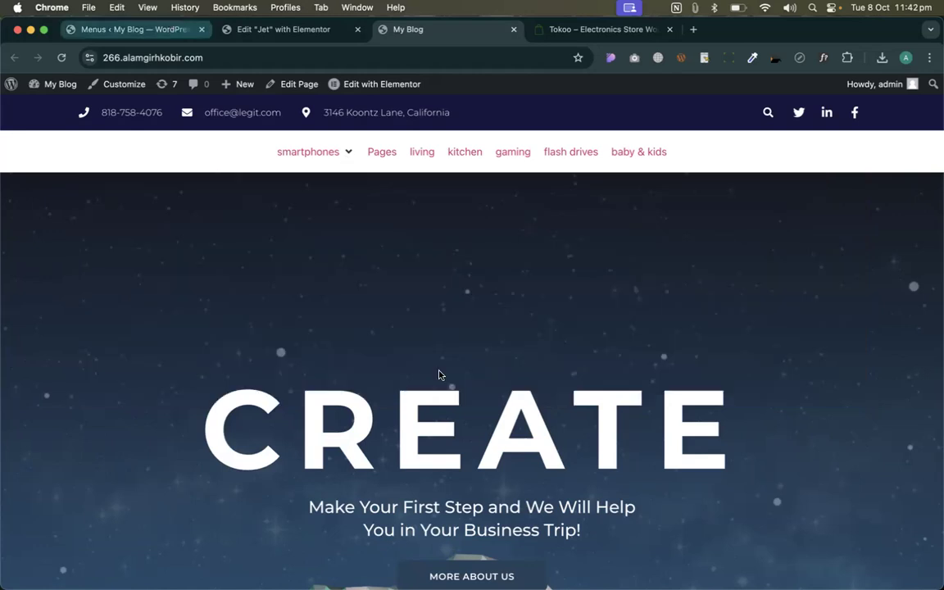
- Close the mega content settings dialog on the Menus admin page
left_click(154, 24)
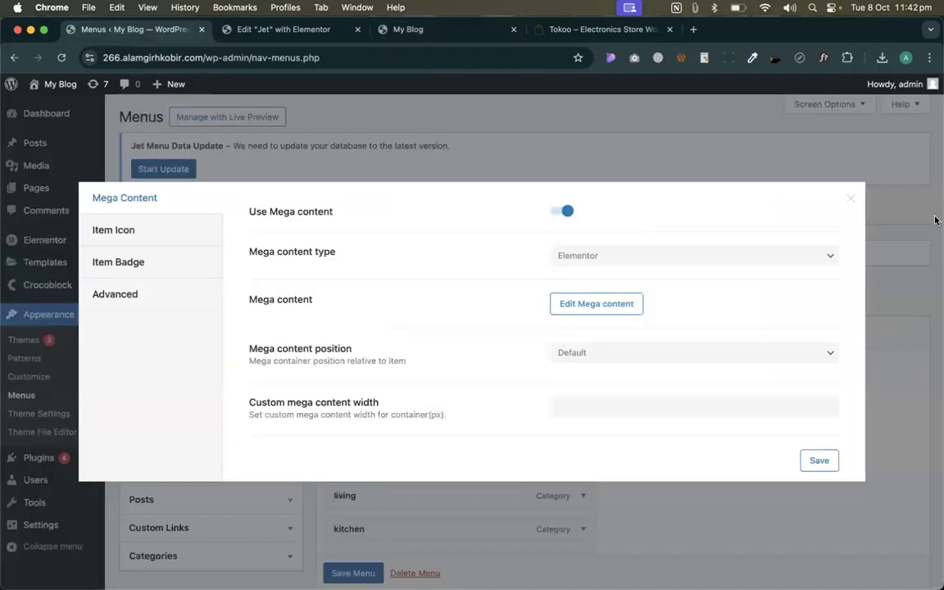
left_click(851, 199)
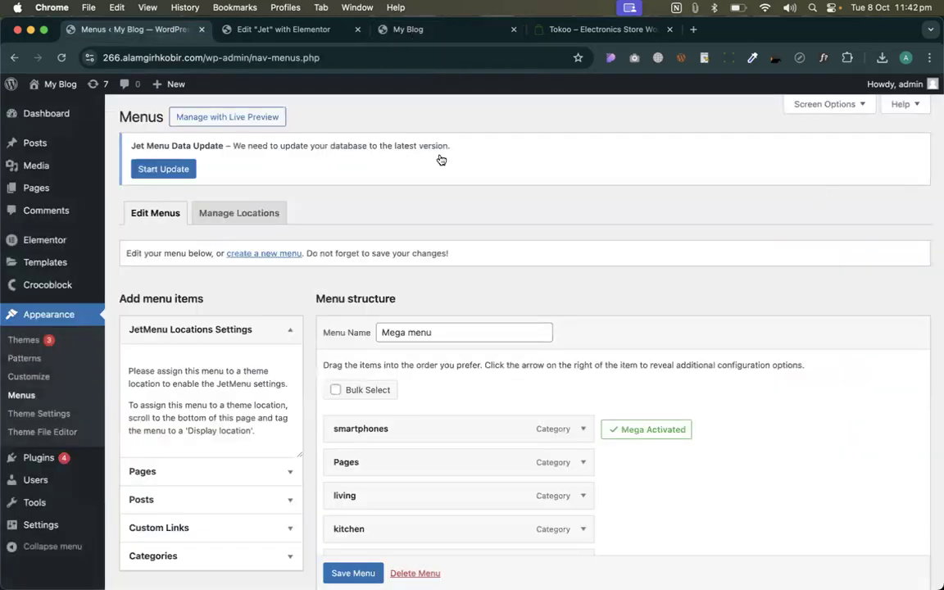
key("super+3")
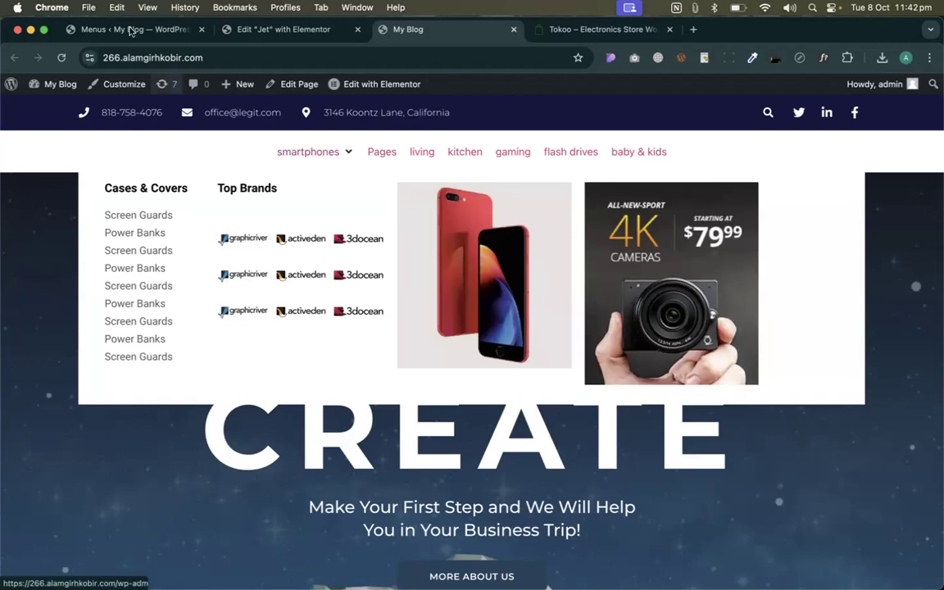
left_click(123, 30)
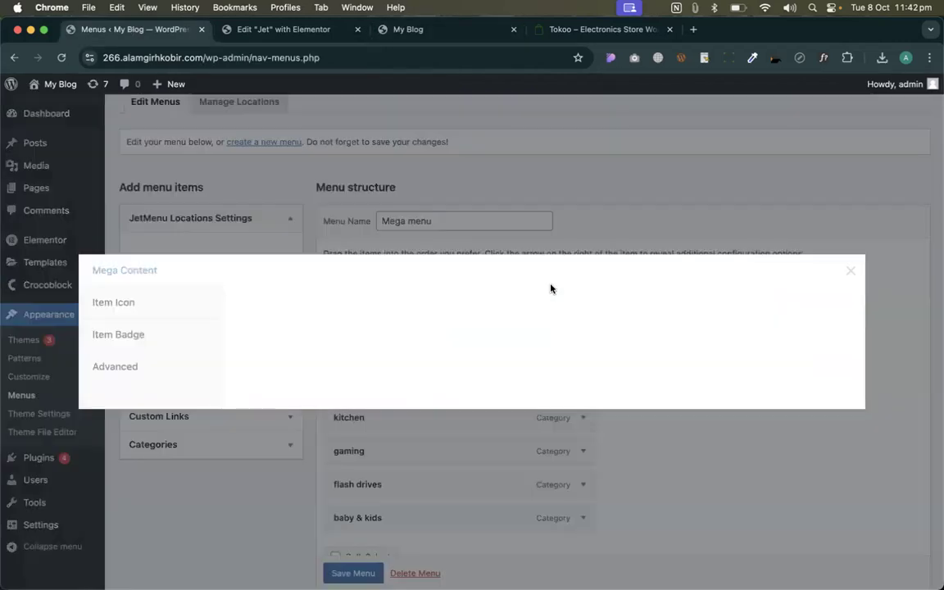
- Enable mega content with Elementor as the content type and open its editor
left_click(564, 211)
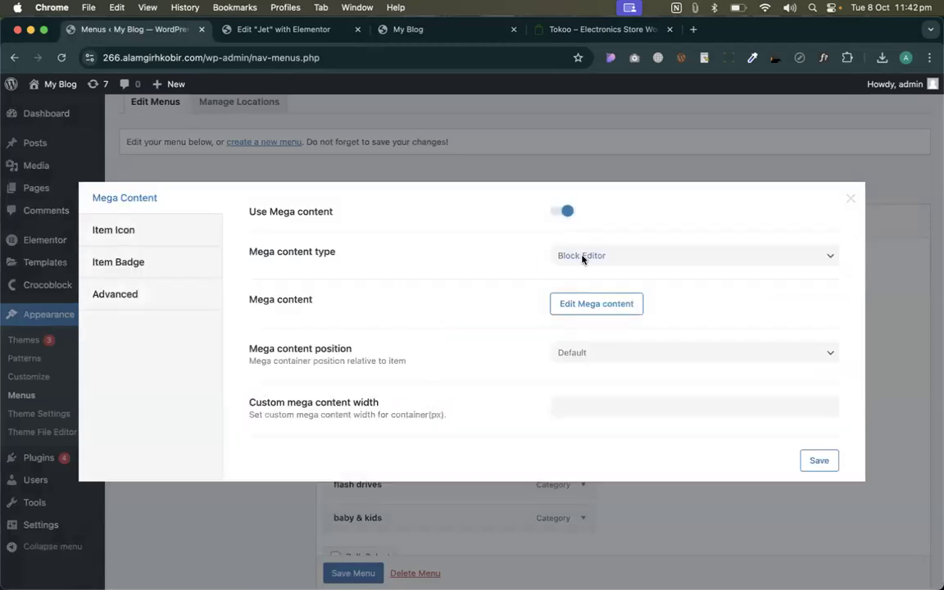
left_click(582, 259)
key("Down")
key("Return")
left_click(599, 303)
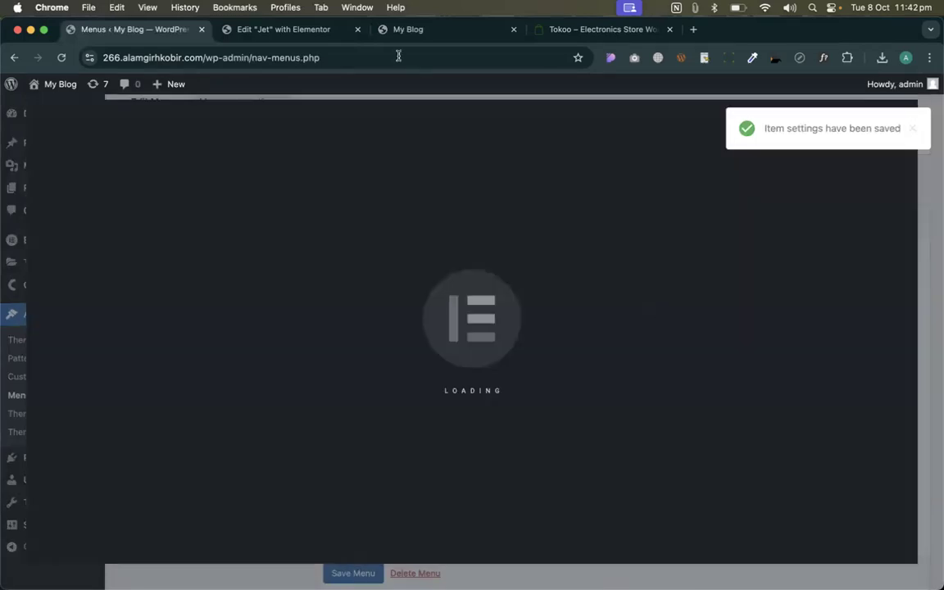
- Open Appearance > Menus in a second tab and edit the smartphones item's mega content
key("ctrl+Right")
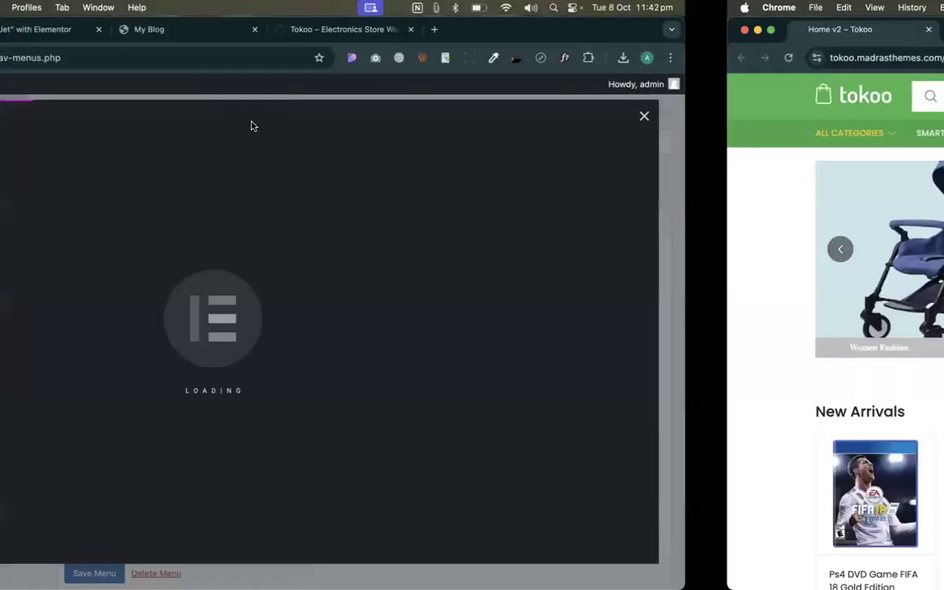
mouse_move(313, 140)
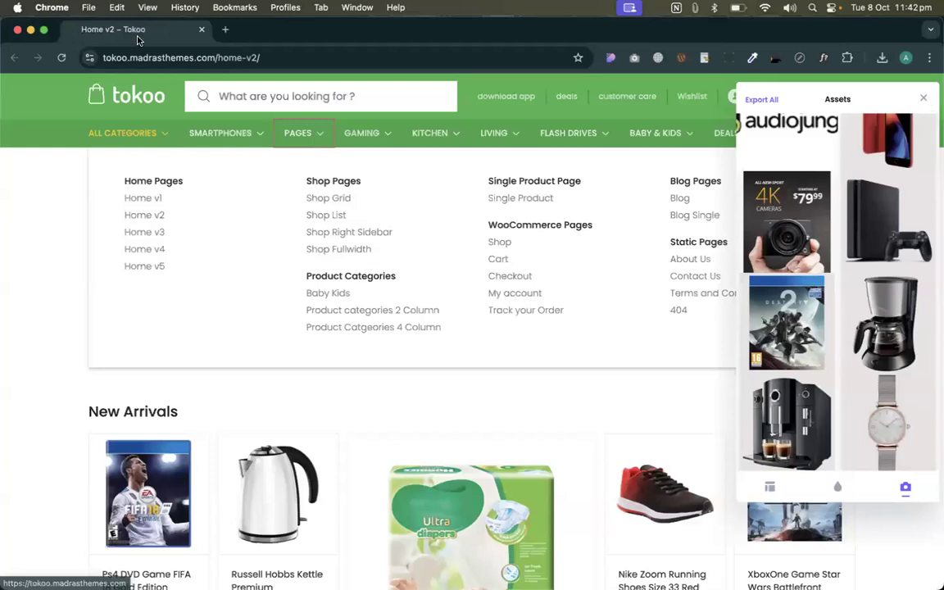
key("super+r")
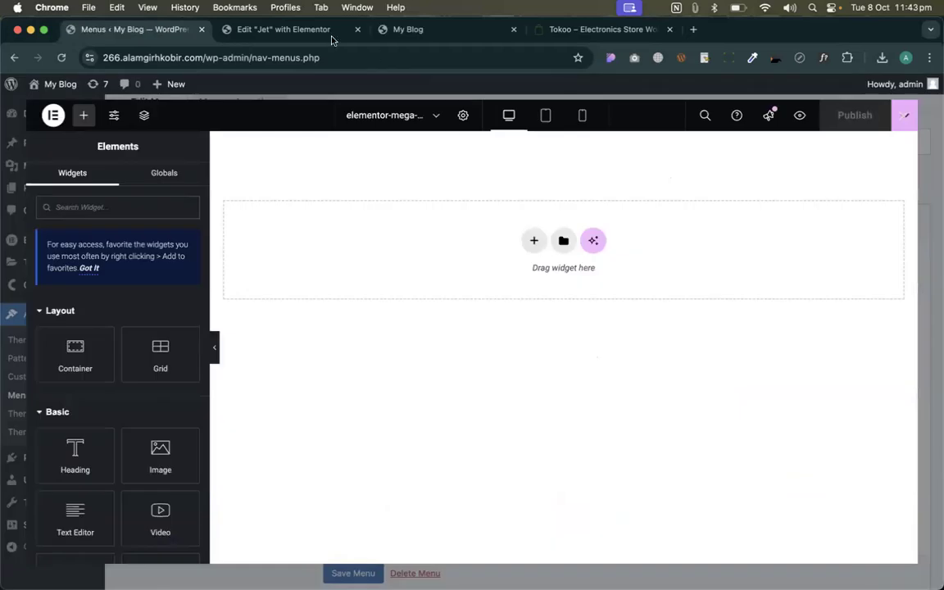
key("ctrl+Tab")
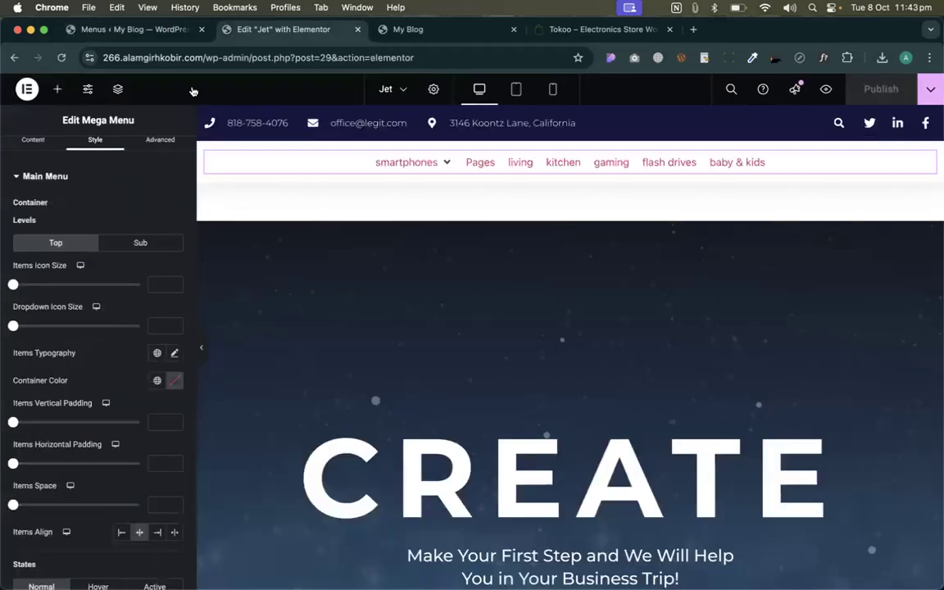
left_click(412, 30)
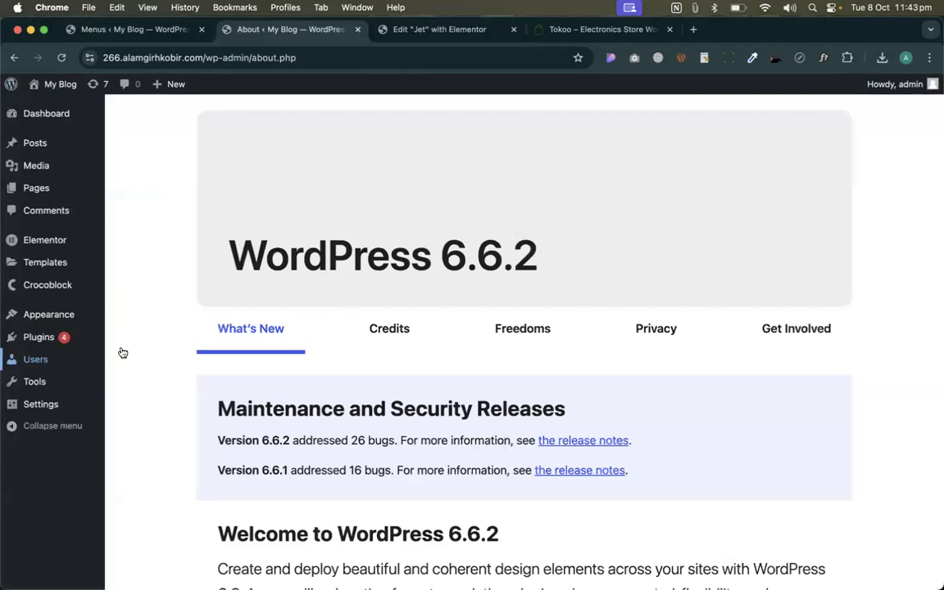
mouse_move(49, 317)
left_click(151, 379)
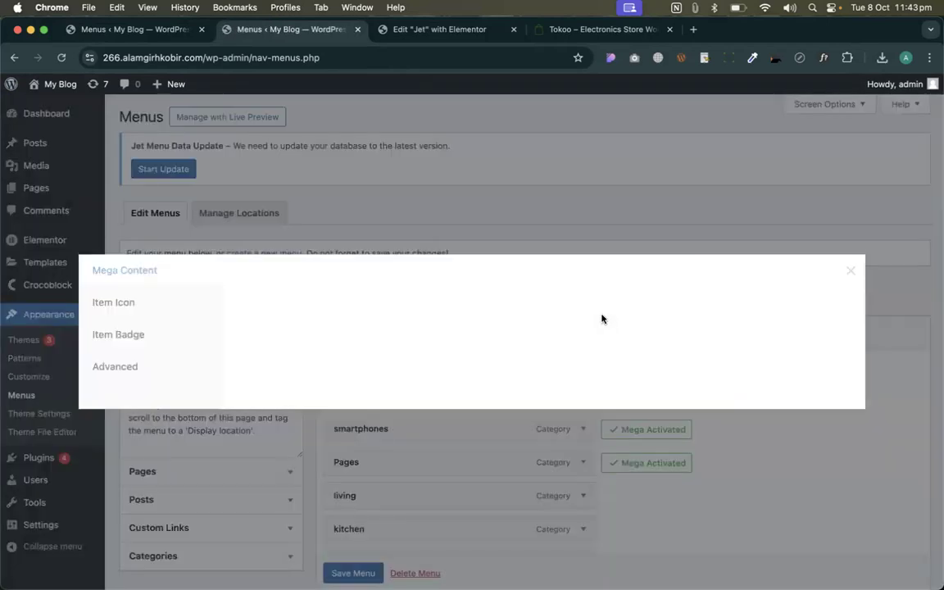
left_click(596, 304)
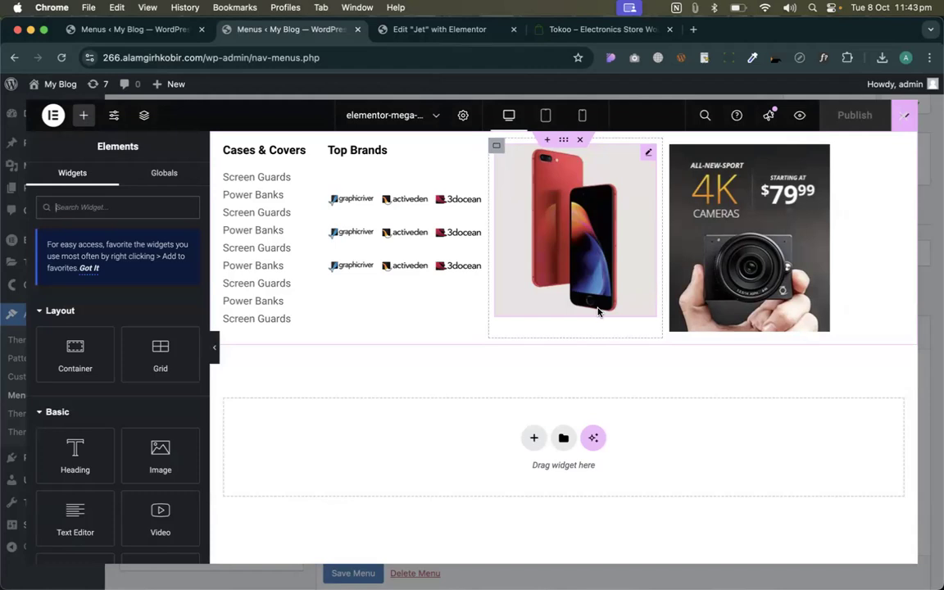
- Copy the smartphones mega menu container and paste it into the Pages item's mega content
right_click(565, 146)
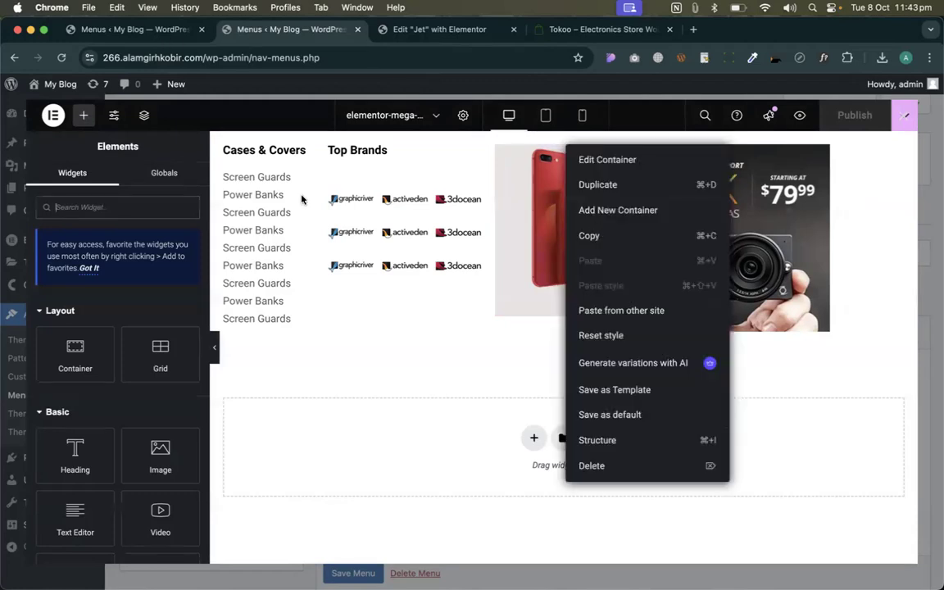
key("super+w")
right_click(424, 244)
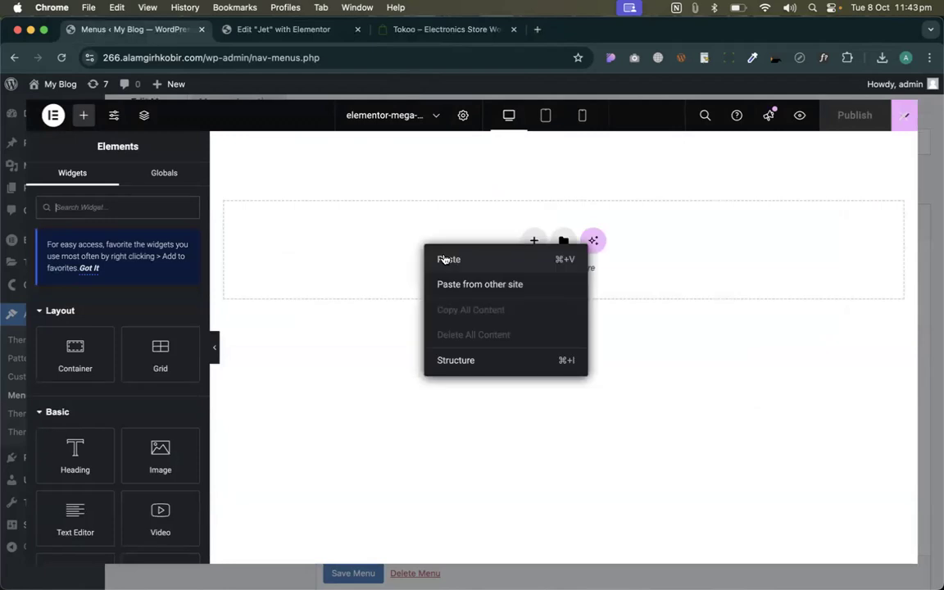
left_click(439, 260)
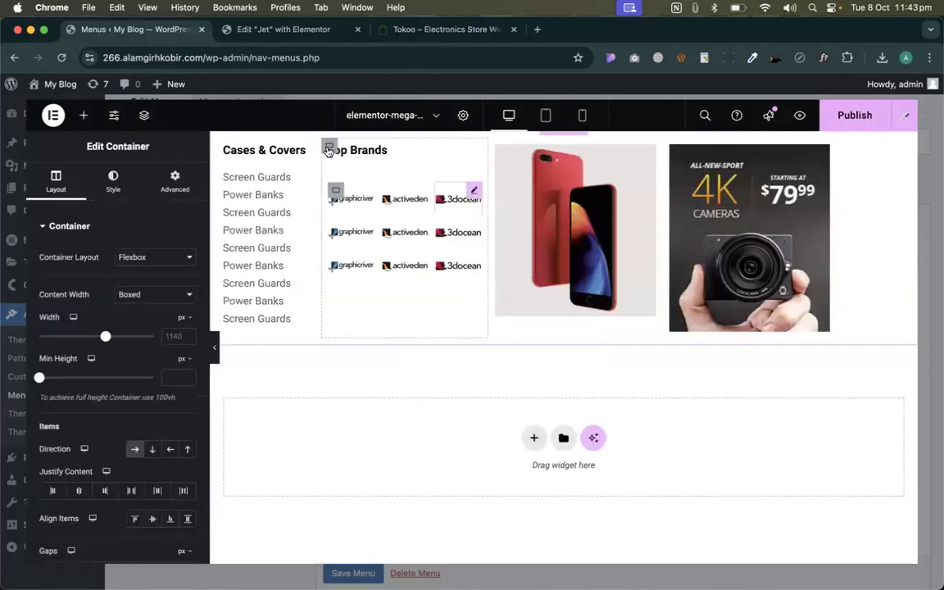
- Delete the Top Brands, phone image and camera image columns, then resize Cases & Covers
right_click(329, 147)
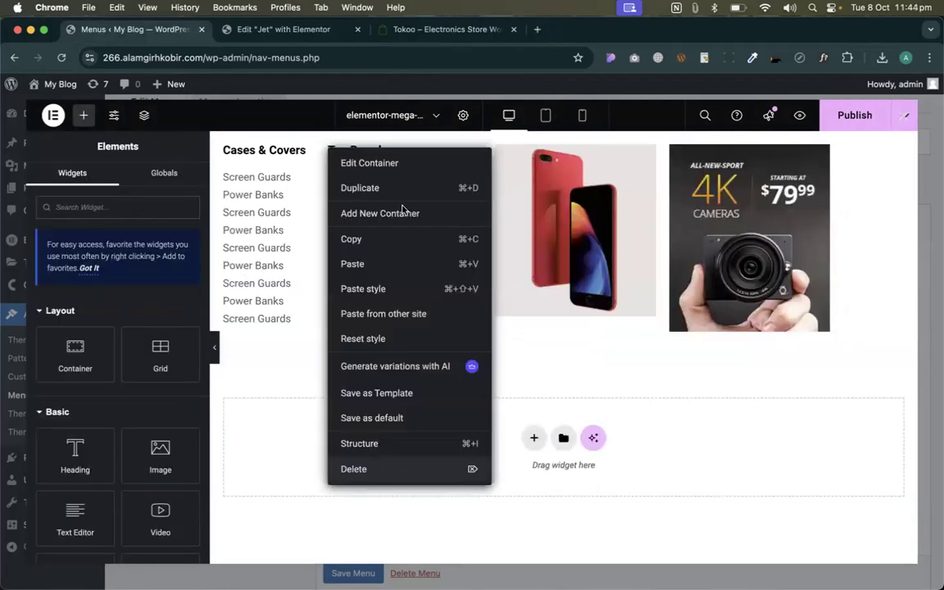
left_click(369, 467)
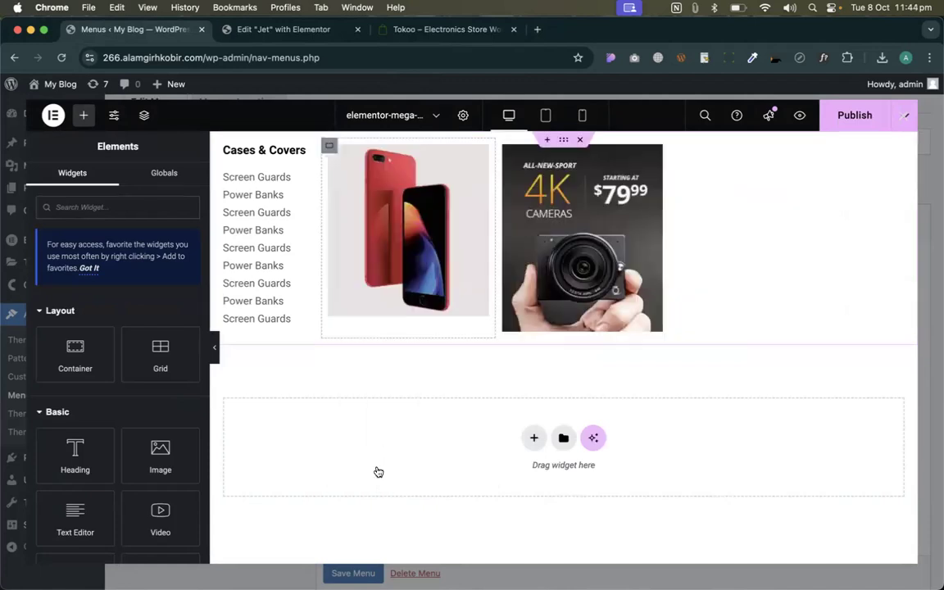
right_click(329, 146)
left_click(351, 464)
right_click(330, 148)
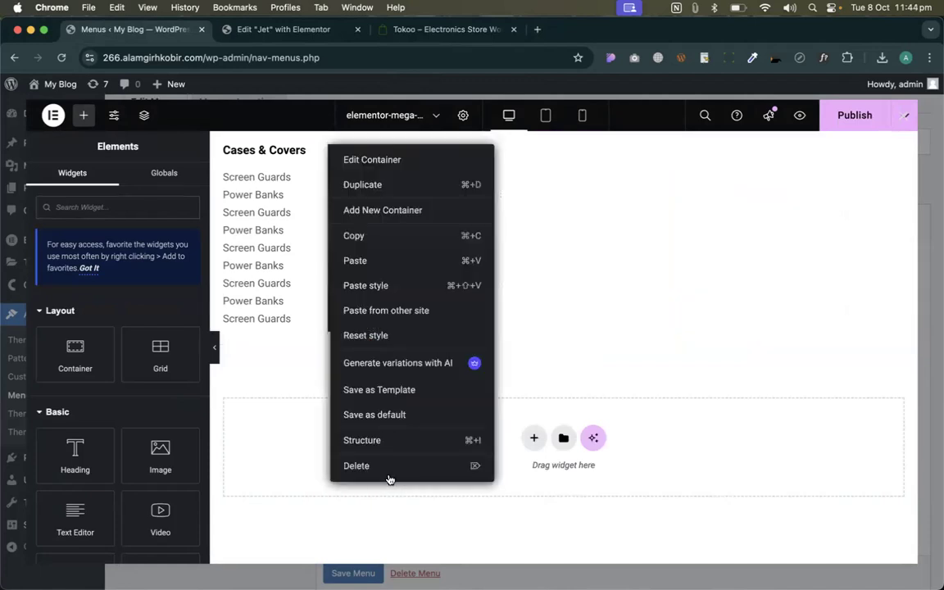
left_click(386, 469)
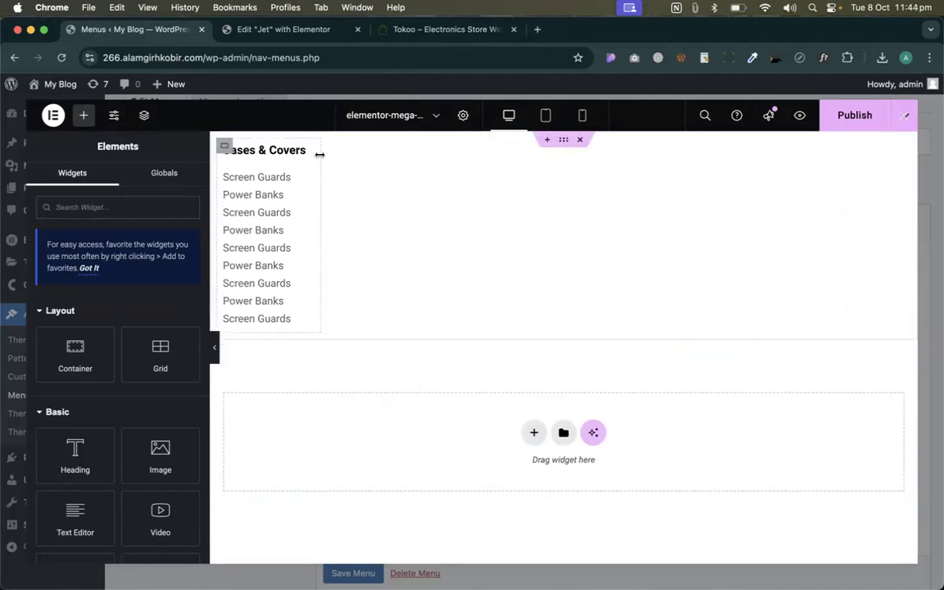
left_click_drag(319, 155, 353, 162)
- Duplicate the Cases & Covers column to five columns and publish the content
right_click(254, 184)
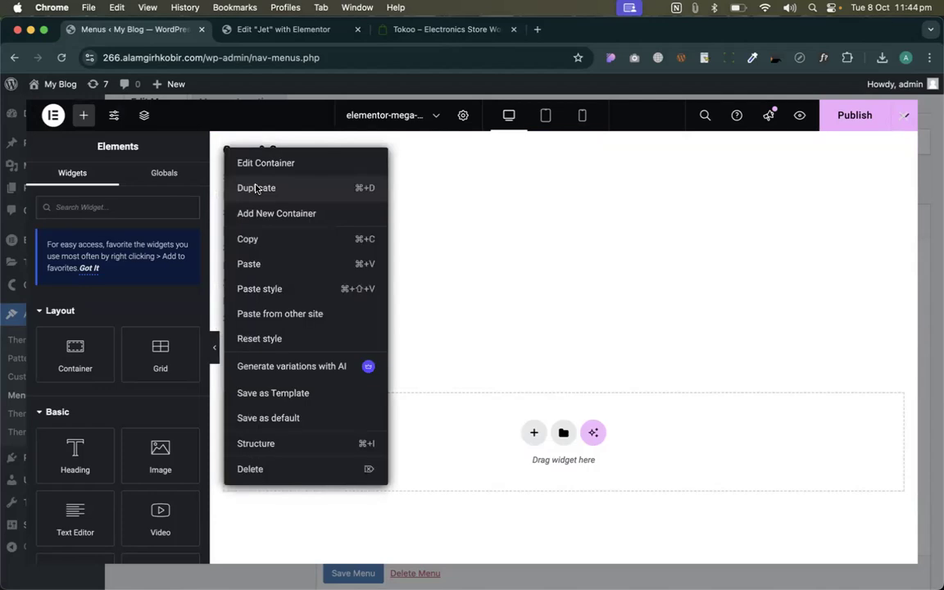
left_click(254, 187)
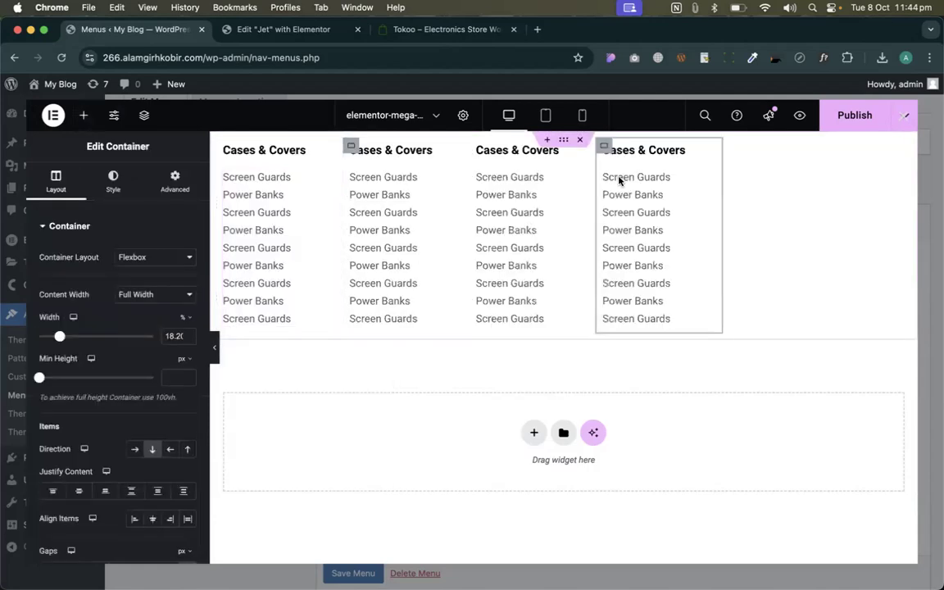
key("super+d")
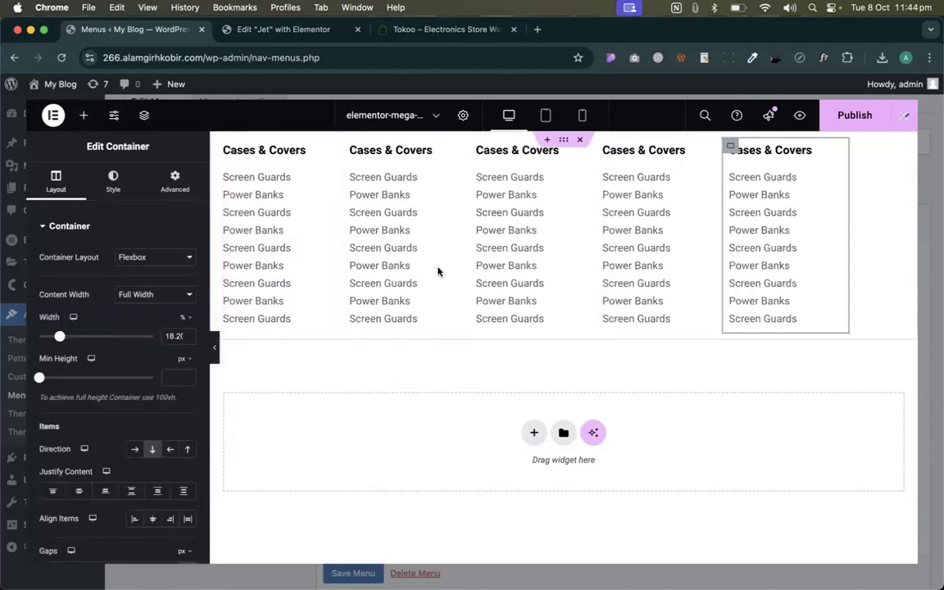
left_click(858, 118)
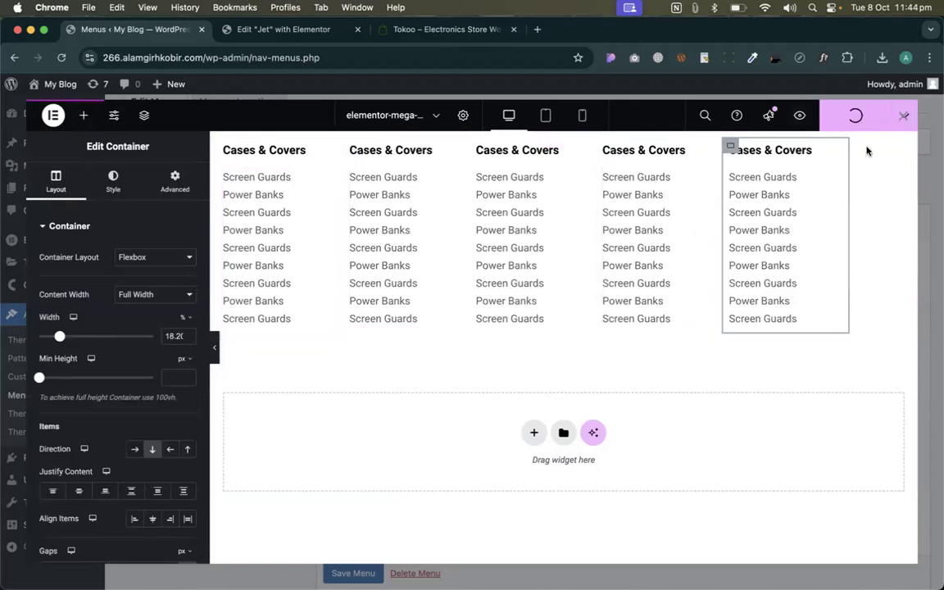
left_click(837, 176)
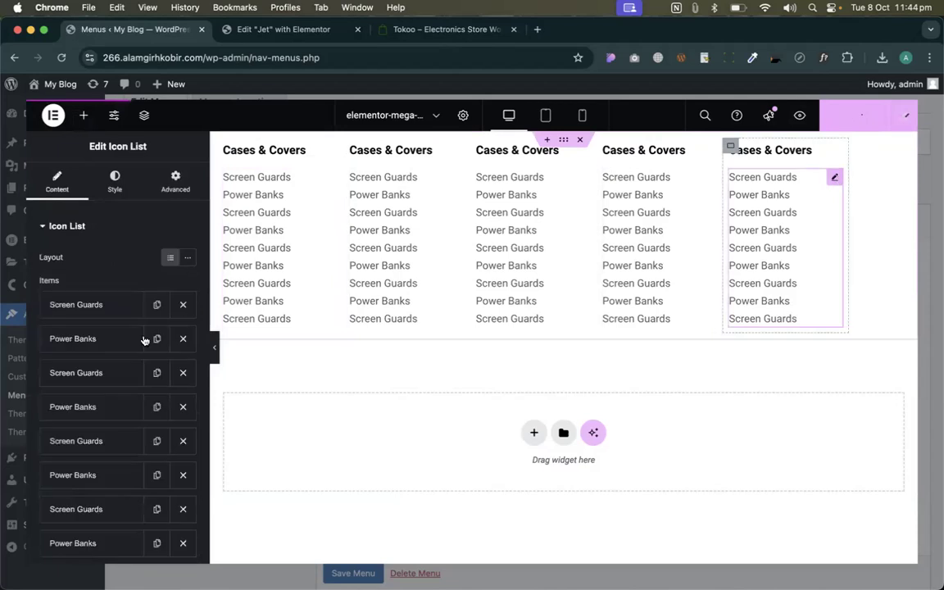
scroll(73, 292, "down", 1)
left_click(57, 277)
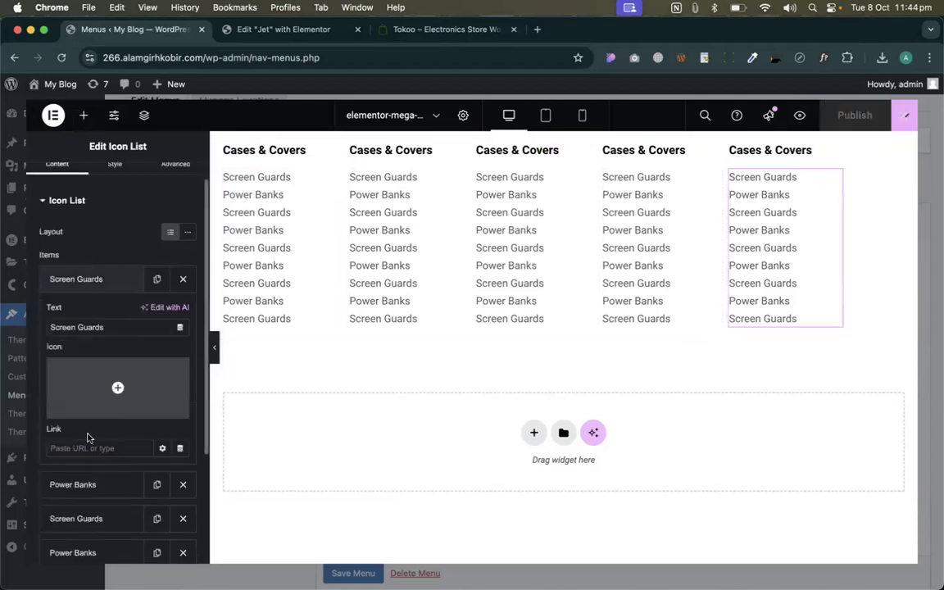
left_click(92, 280)
- Close the mega content editor and save the Pages item's menu settings
left_click(905, 120)
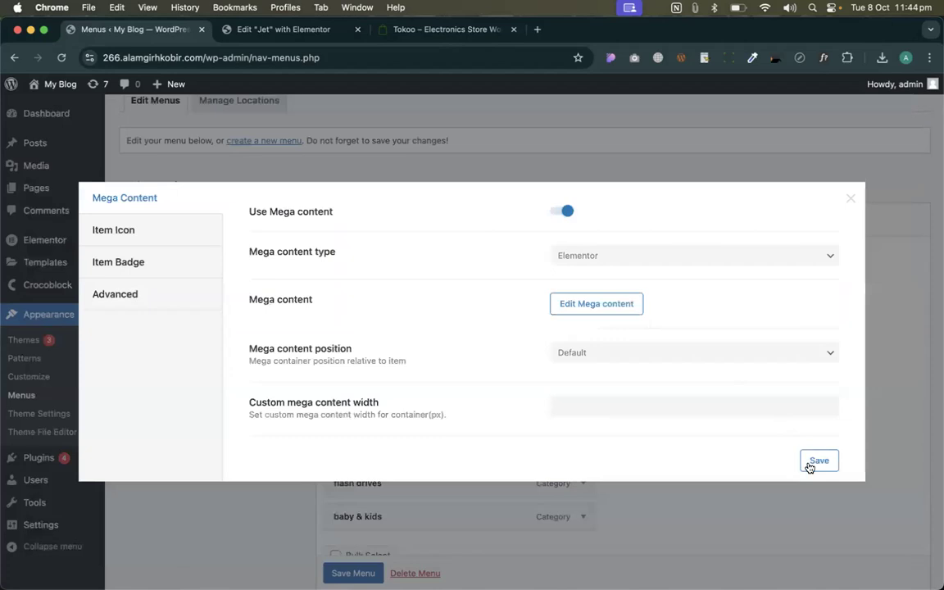
left_click(812, 462)
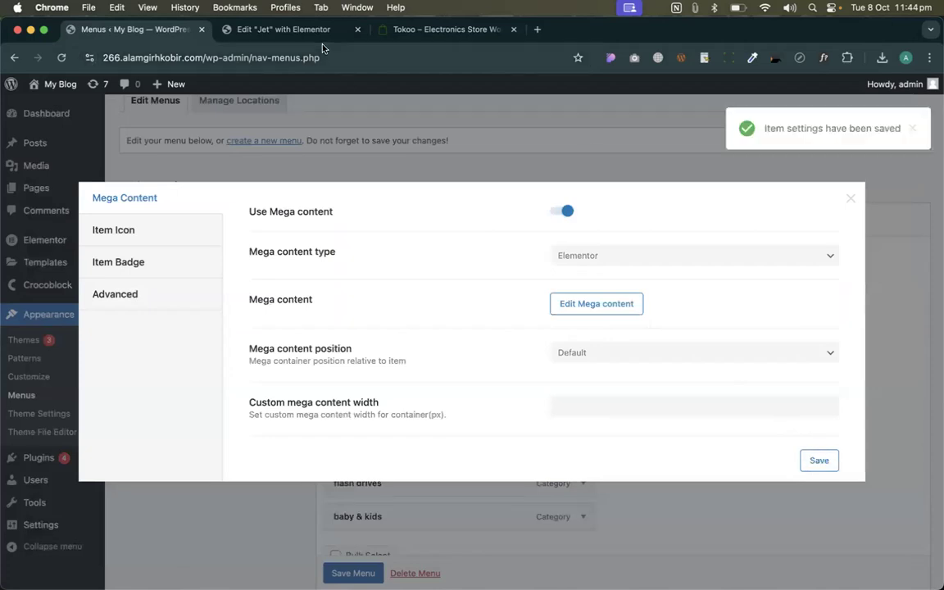
left_click(270, 30)
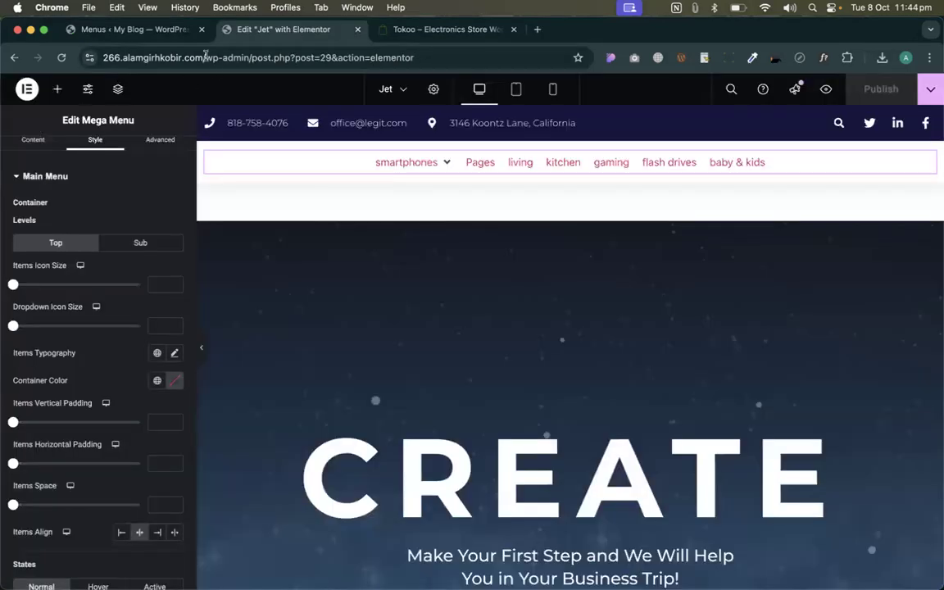
- Load the site's home page from the pasted address
left_click(266, 57)
type("266.alamgirhkobir.com")
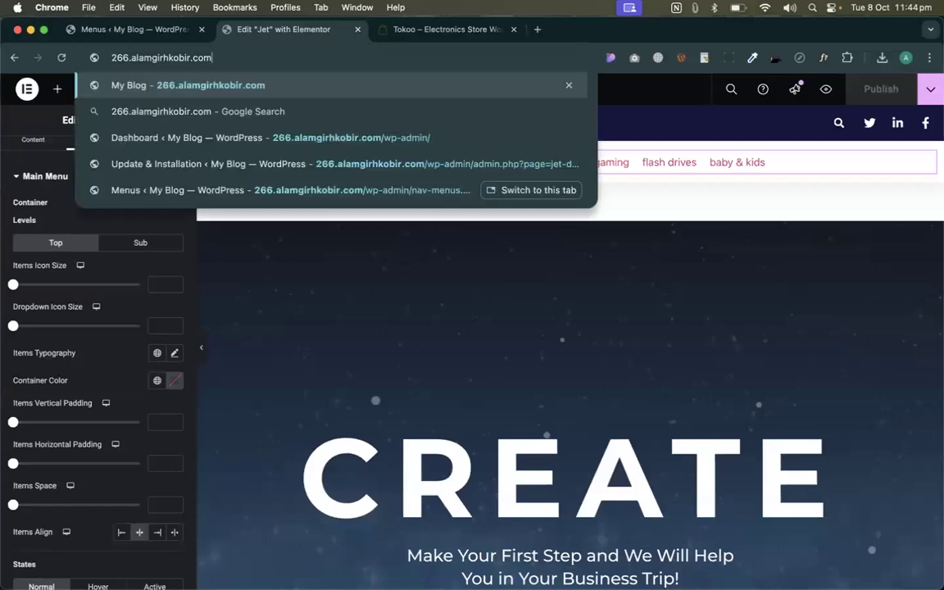
key("Return")
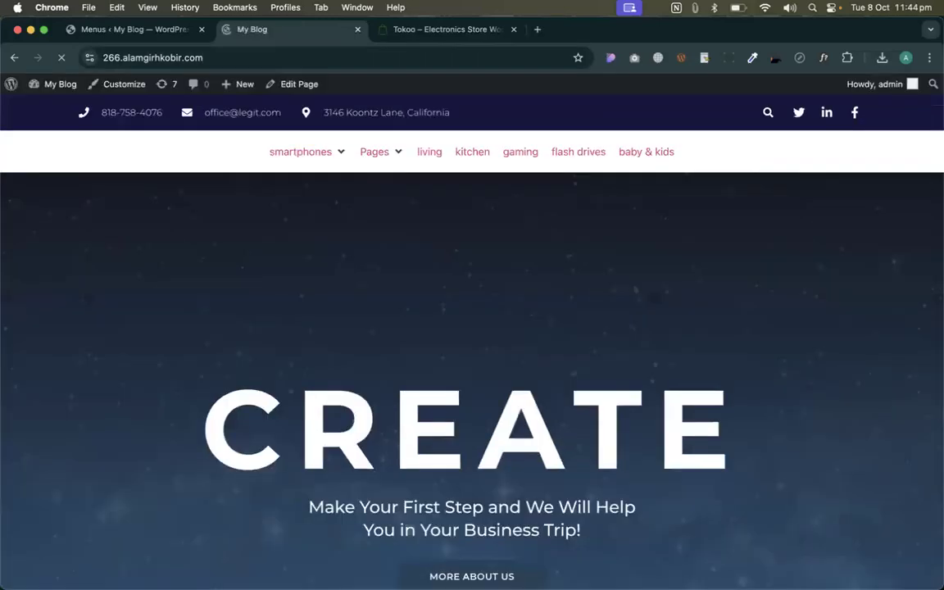
- Preview the smartphones and Pages dropdowns and compare them with the Tokoo demo window
left_click(339, 155)
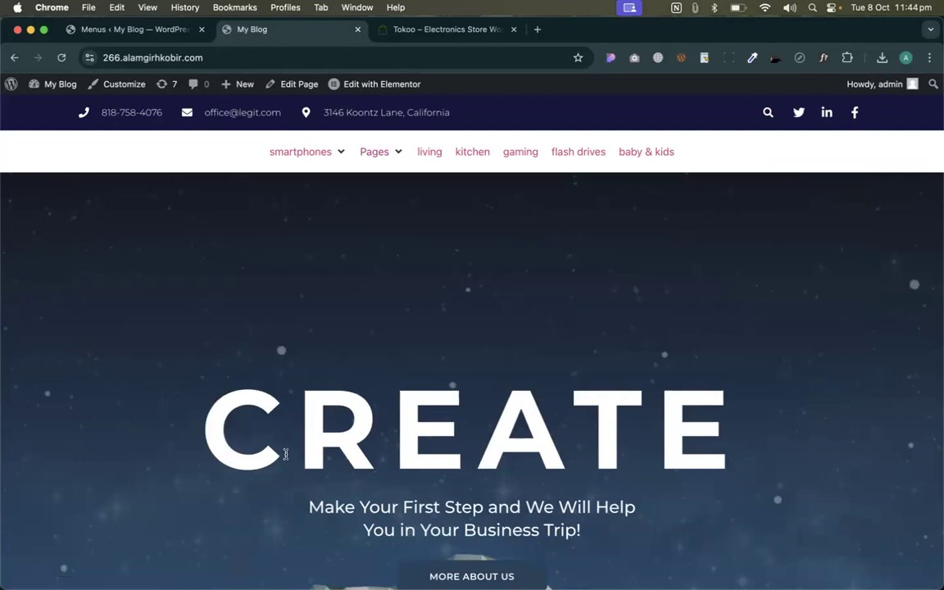
mouse_move(300, 164)
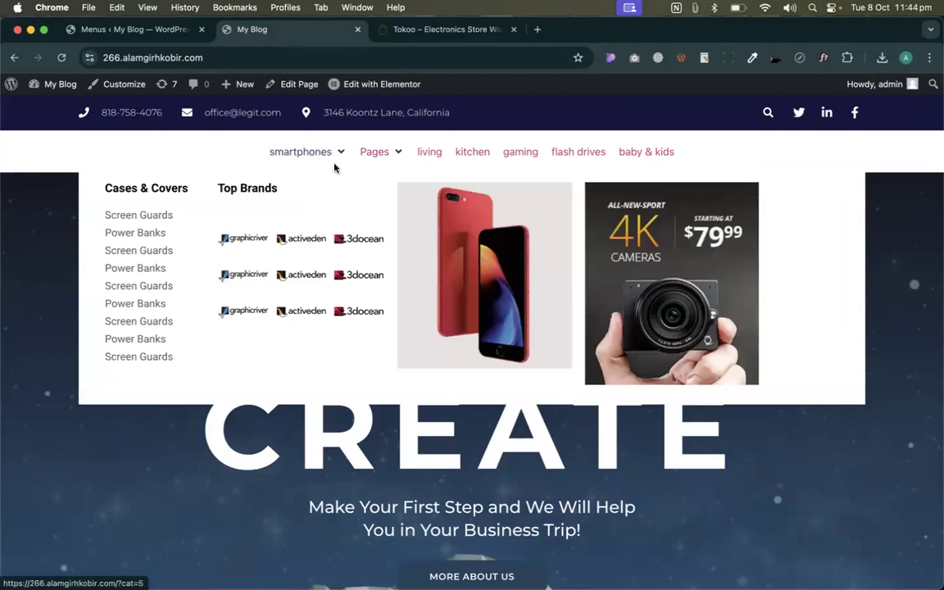
key("ctrl+Right")
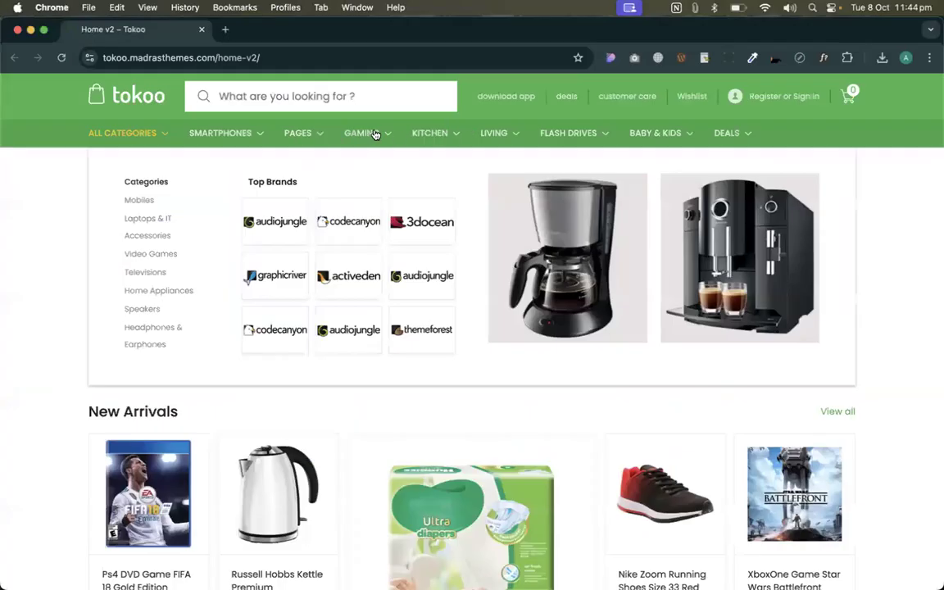
key("ctrl+Left")
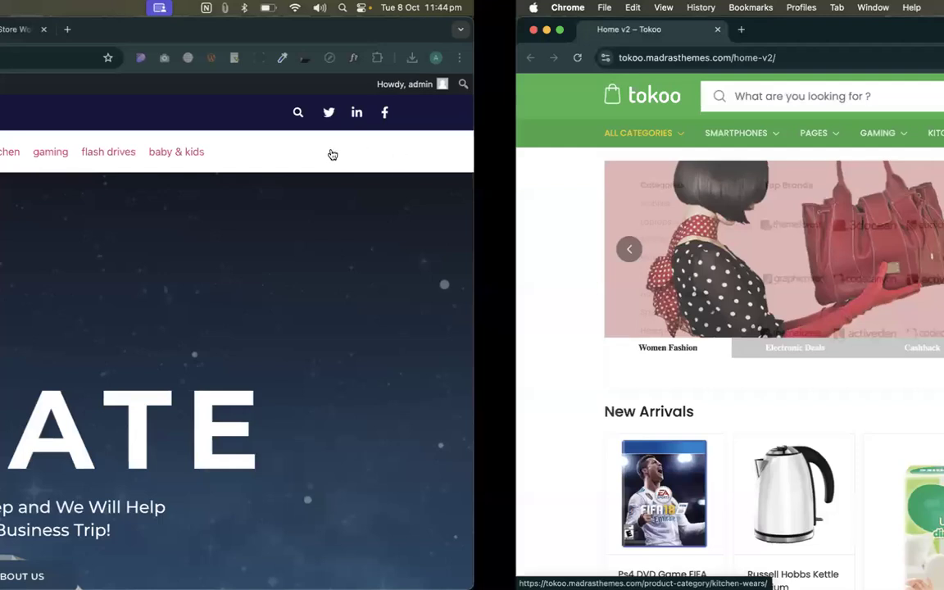
mouse_move(336, 154)
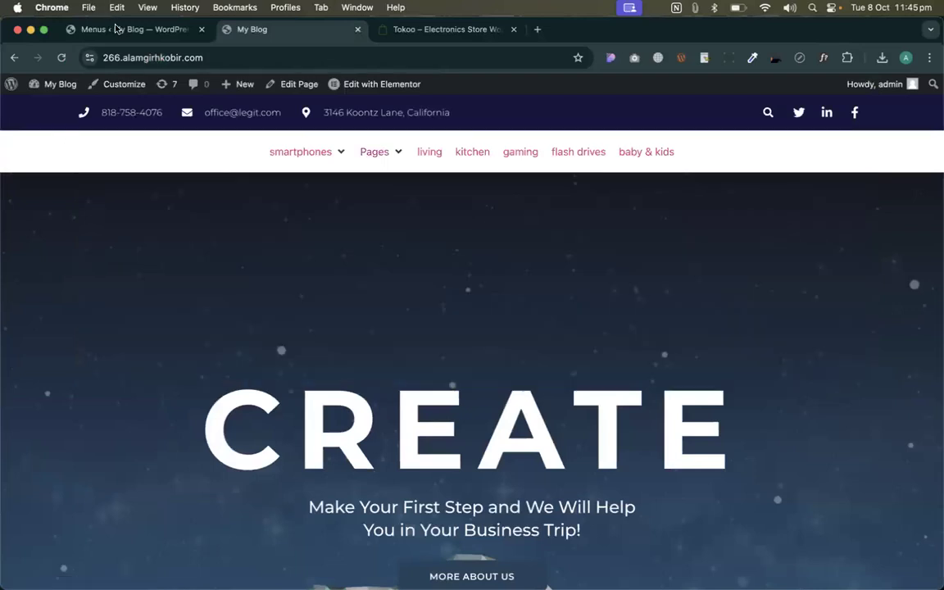
- Give the mega menu item a custom 500 px content width and save it
left_click(131, 29)
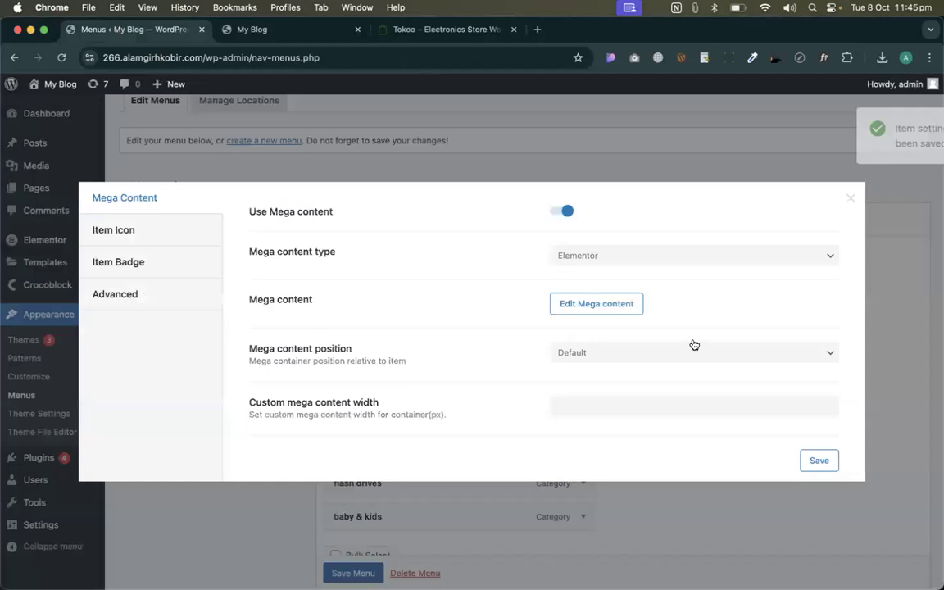
left_click(849, 199)
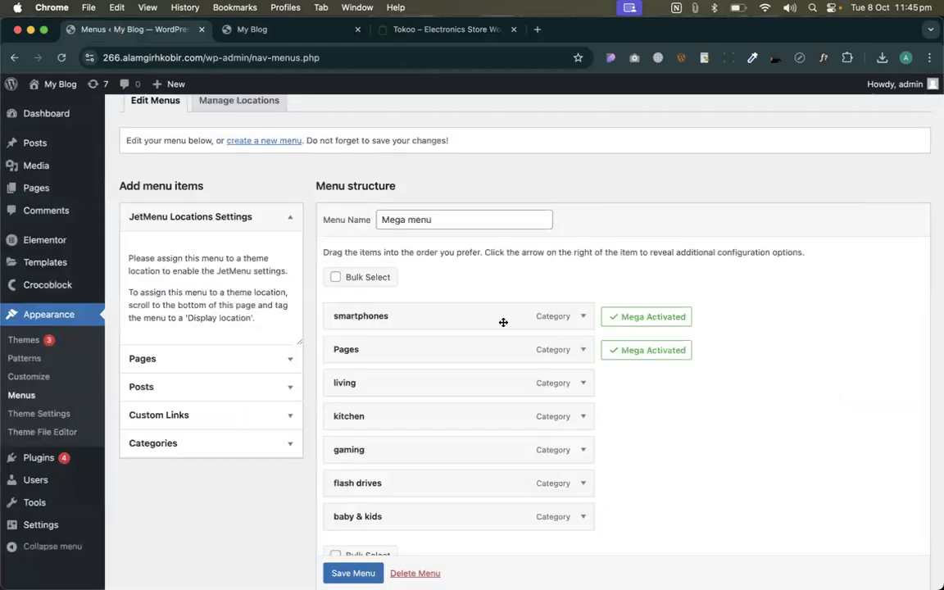
left_click(740, 323)
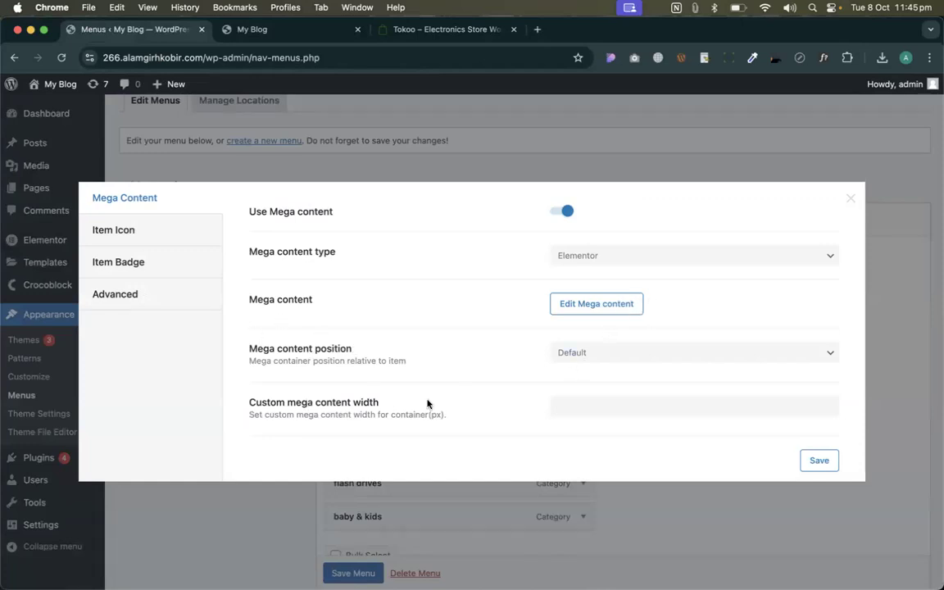
left_click(571, 405)
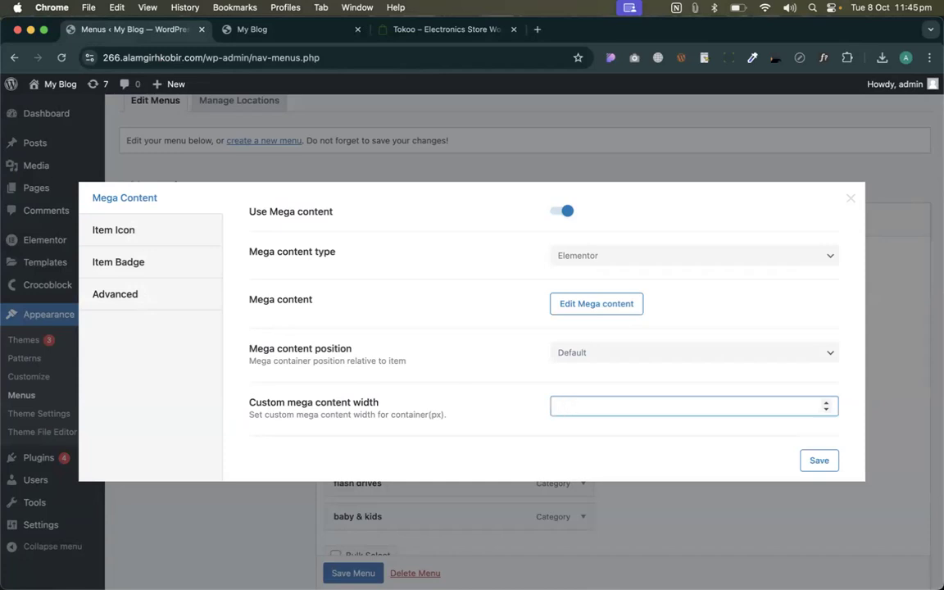
left_click(831, 460)
- Reload the front page, check the smartphones dropdown, and review the Mega content position setting
left_click(216, 31)
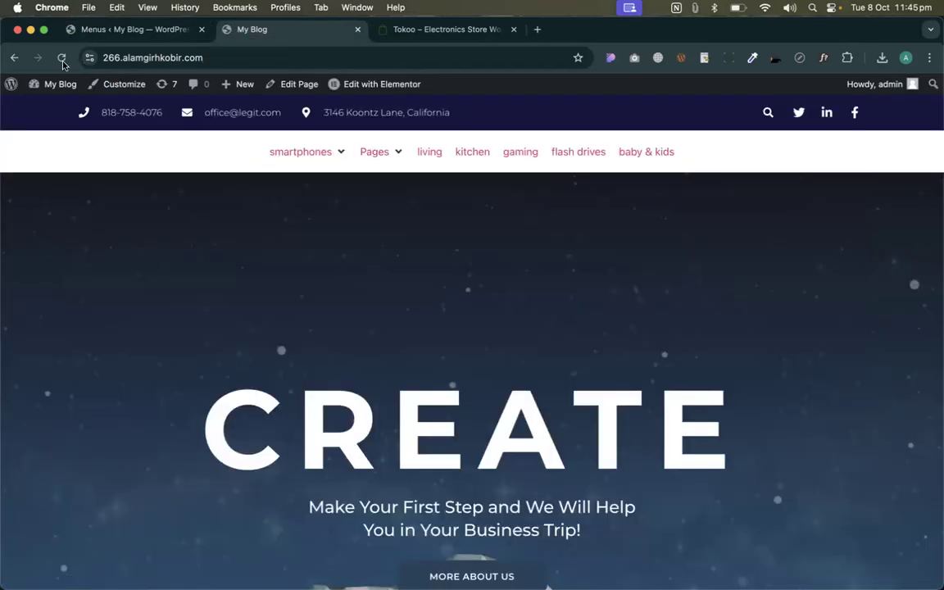
left_click(62, 59)
mouse_move(382, 153)
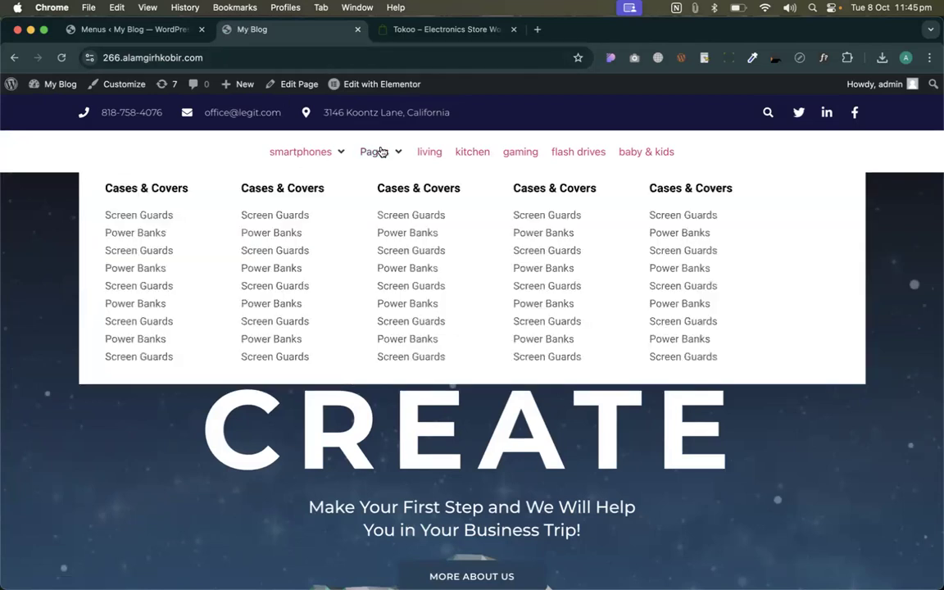
mouse_move(314, 154)
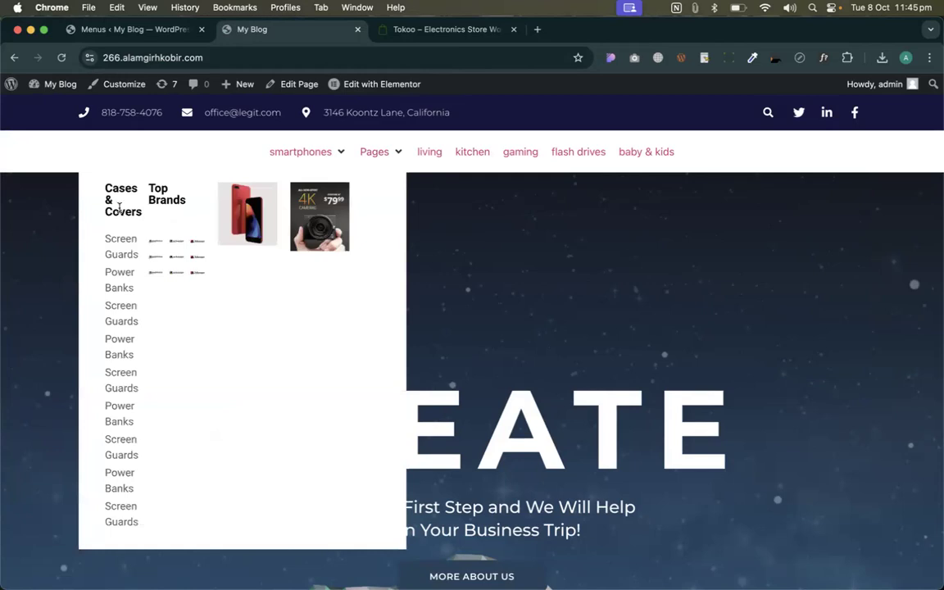
left_click(131, 30)
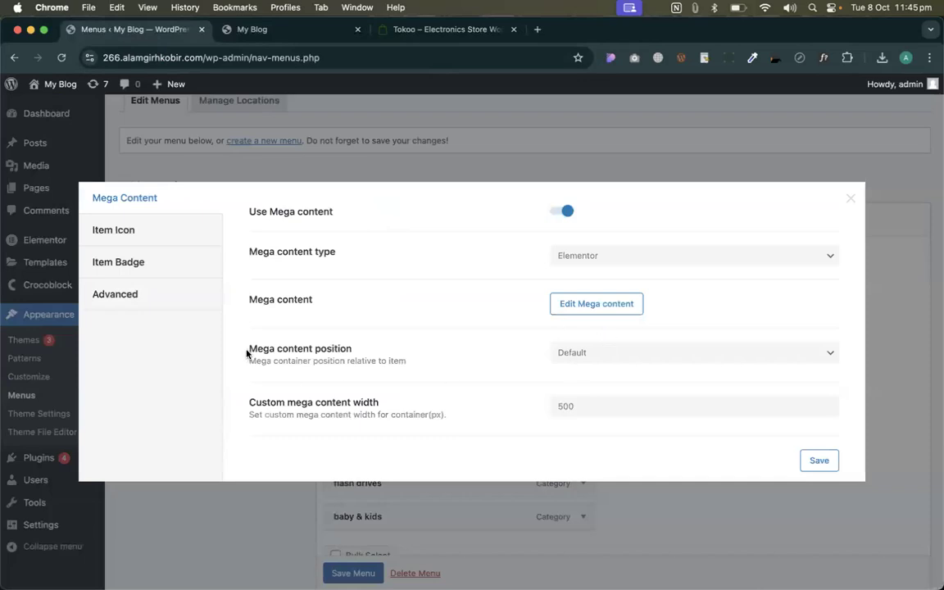
left_click_drag(247, 354, 353, 350)
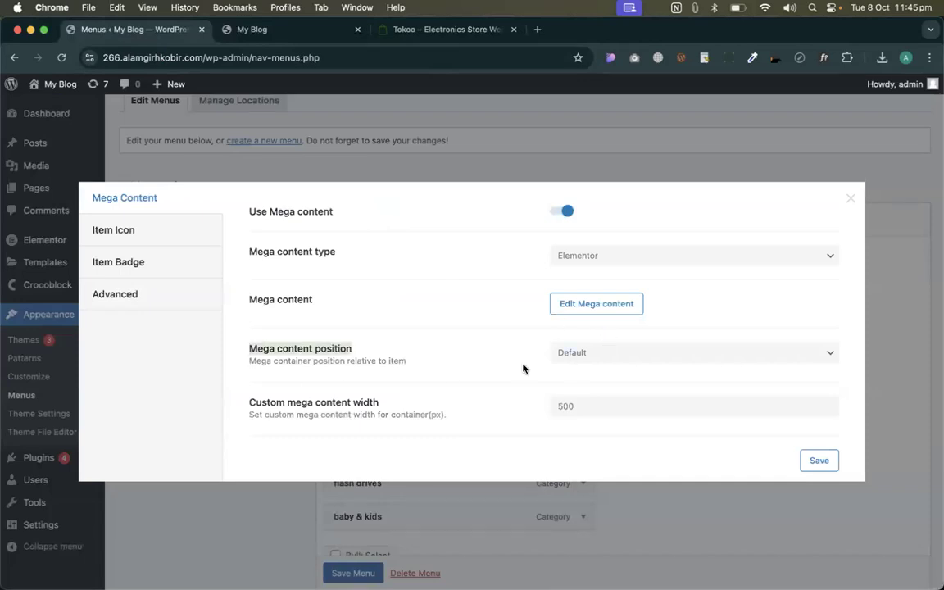
left_click(329, 36)
mouse_move(301, 154)
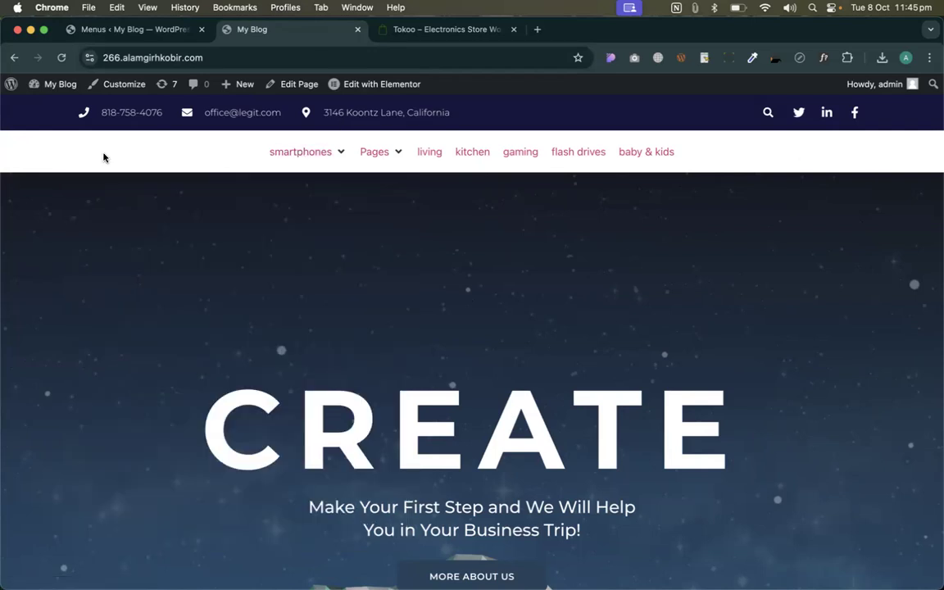
- Set the smartphones Mega content position to Relative item, save, and preview it on the front page
left_click(92, 30)
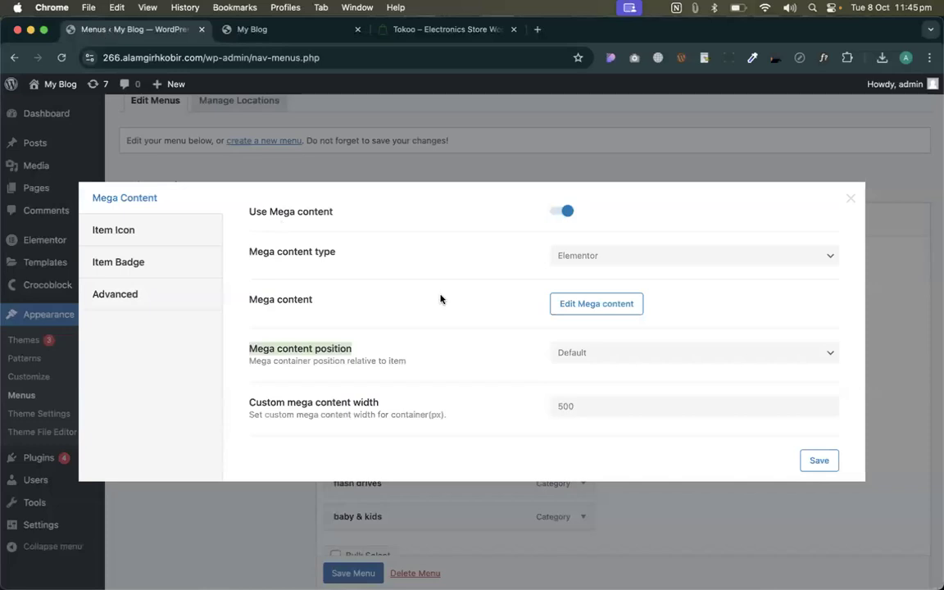
left_click(586, 362)
left_click(579, 366)
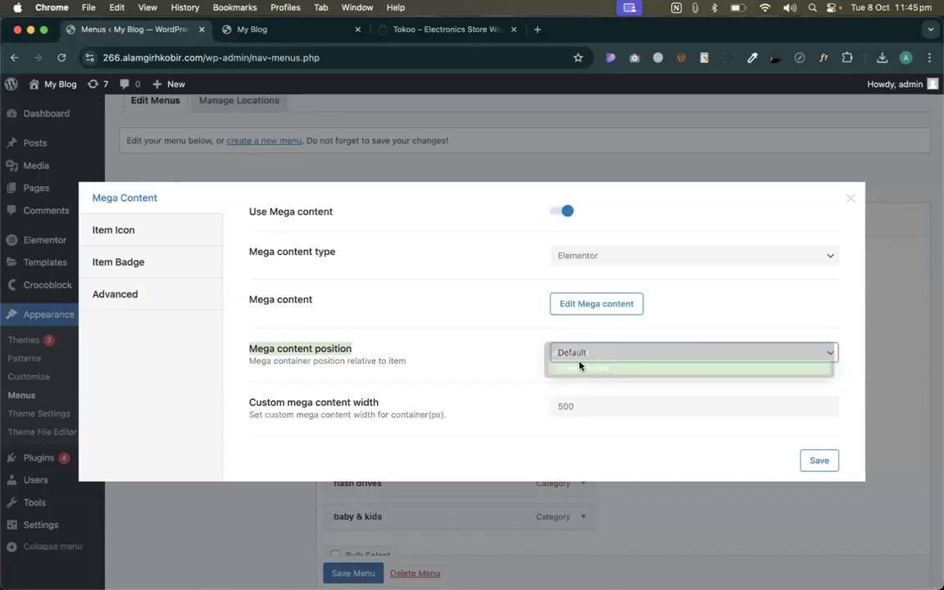
left_click(829, 462)
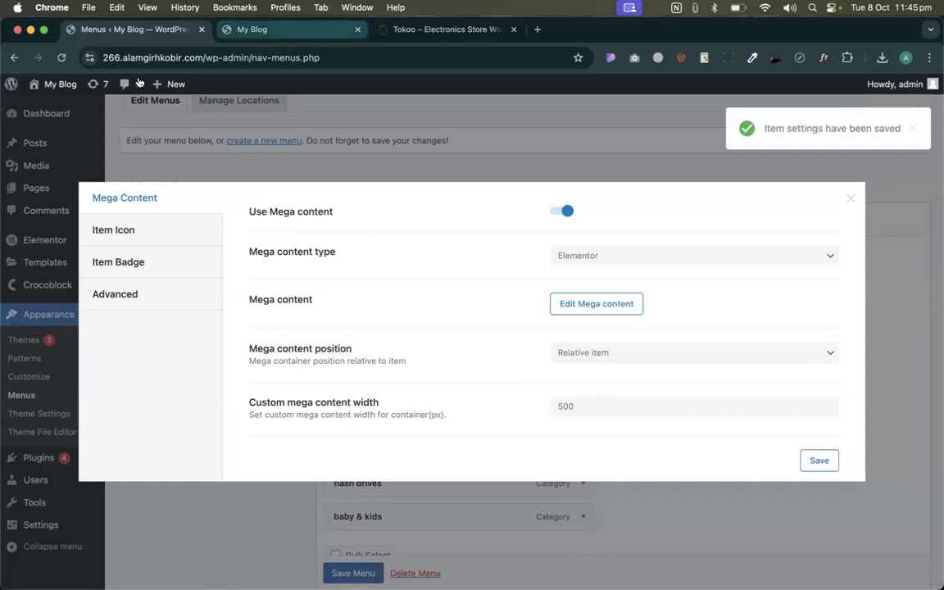
left_click(258, 31)
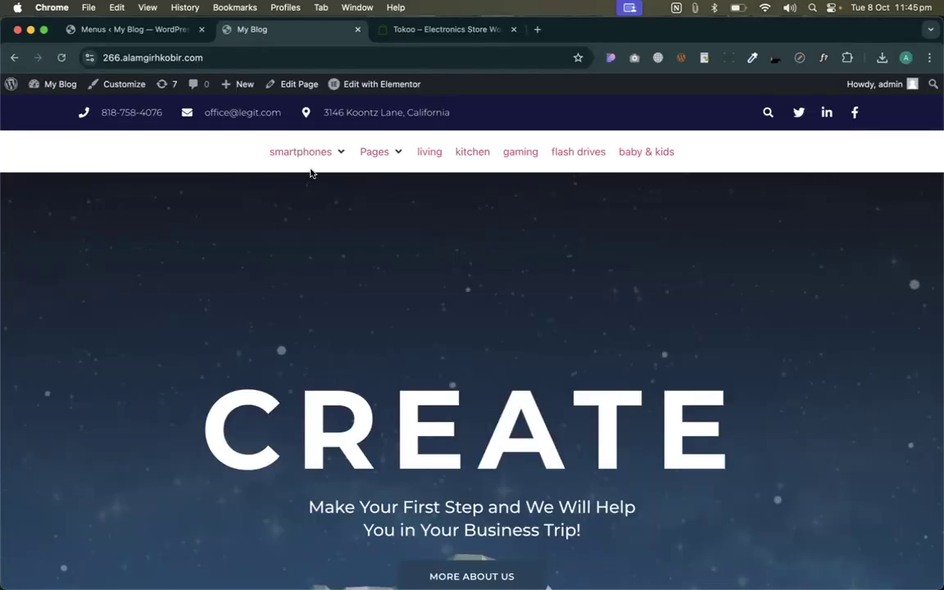
mouse_move(314, 167)
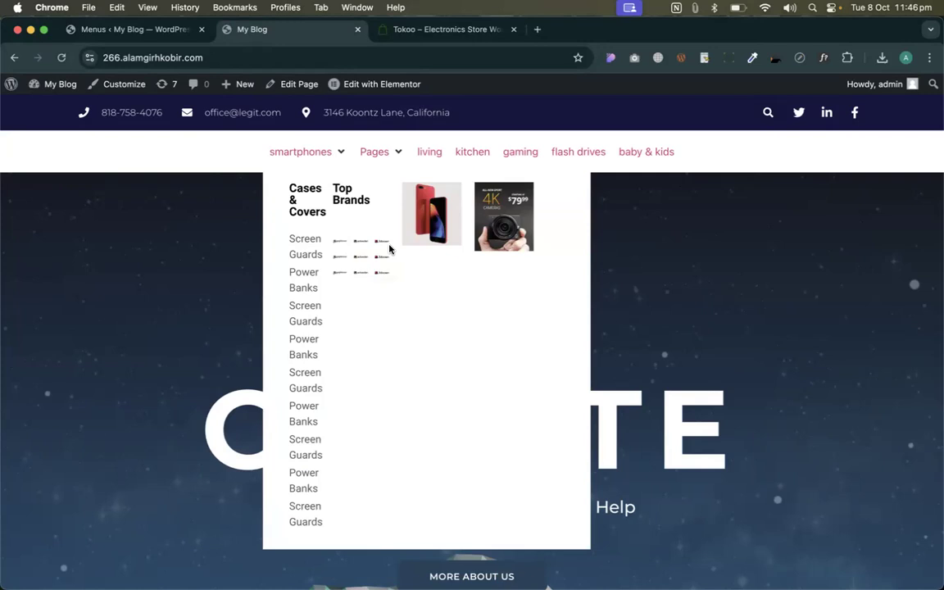
- Change the Custom mega content width from 500 to 1500 and save
left_click(136, 29)
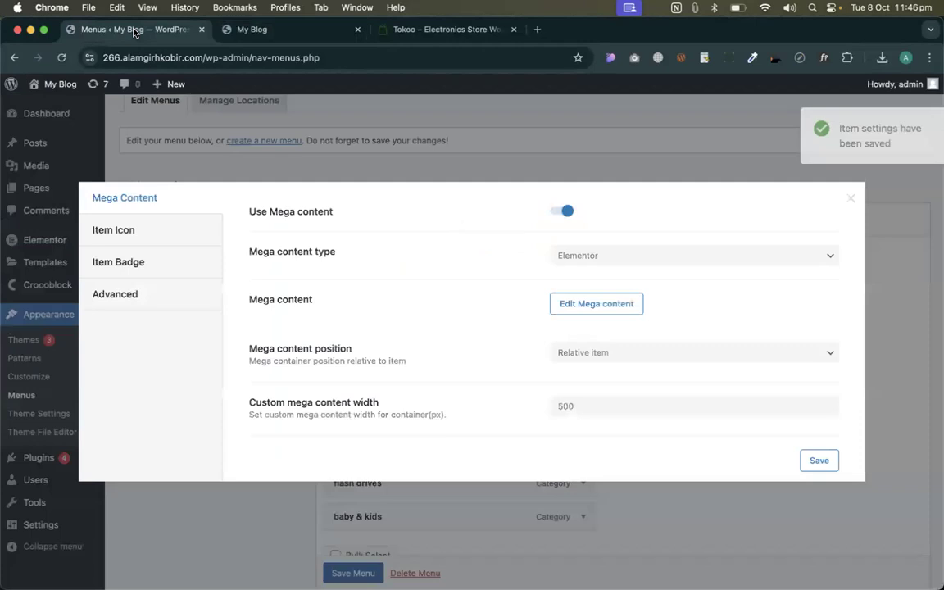
left_click(567, 407)
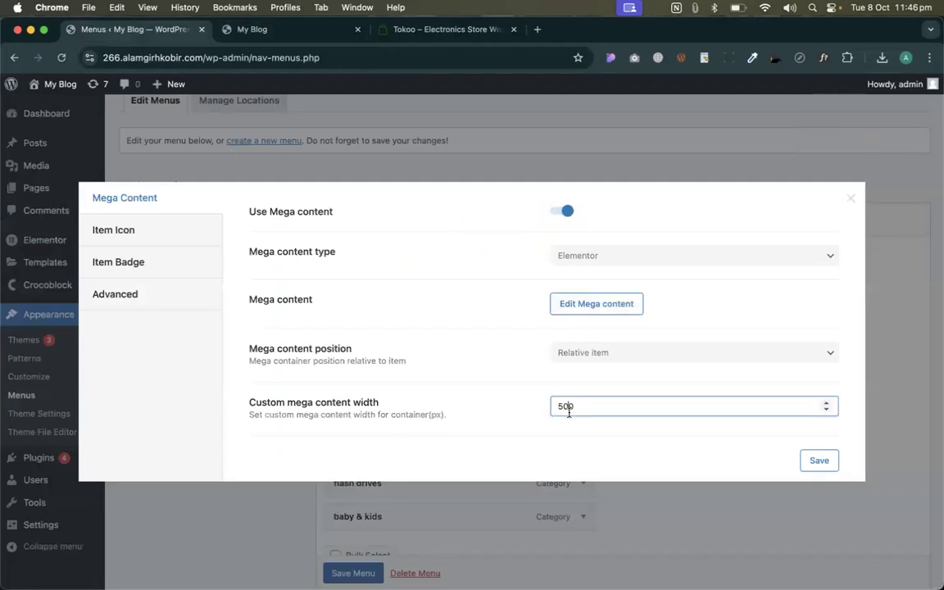
left_click(559, 406)
type("1")
left_click(816, 459)
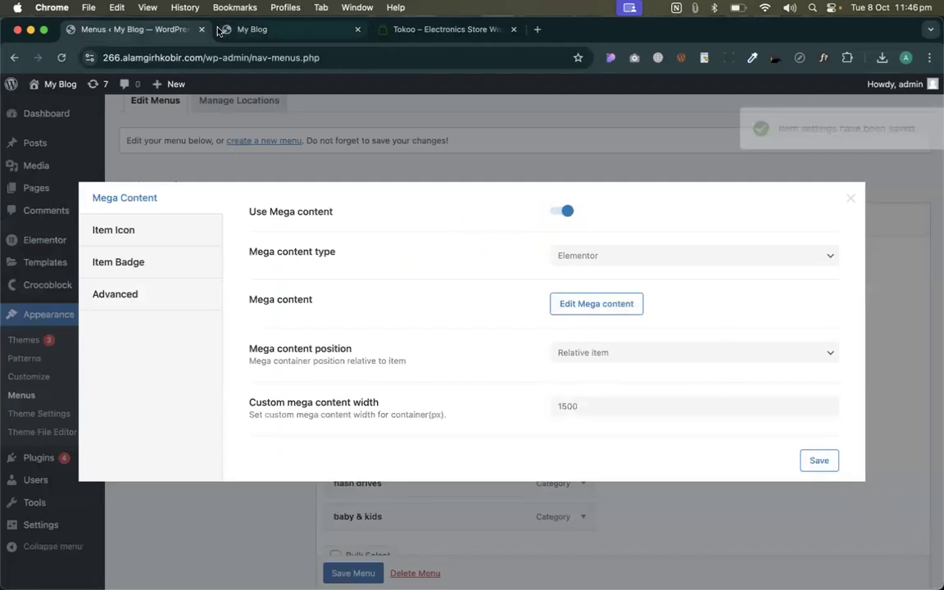
- Reload the My Blog front page and view the wider smartphones dropdown
left_click(225, 32)
left_click(62, 58)
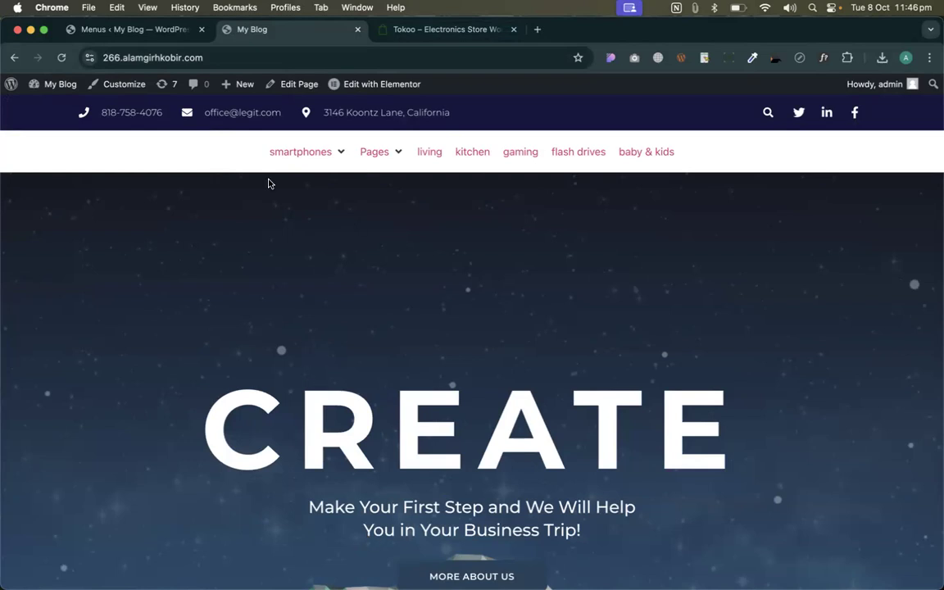
mouse_move(308, 141)
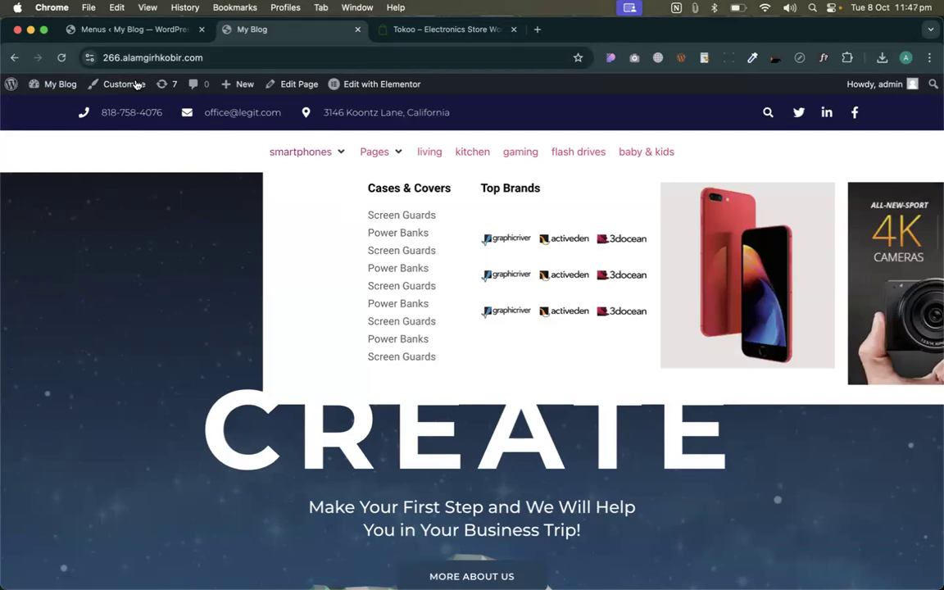
- Clear the custom width, set Mega content position back to Default, and save
left_click(111, 36)
double_click(565, 405)
key("BackSpace")
left_click(531, 363)
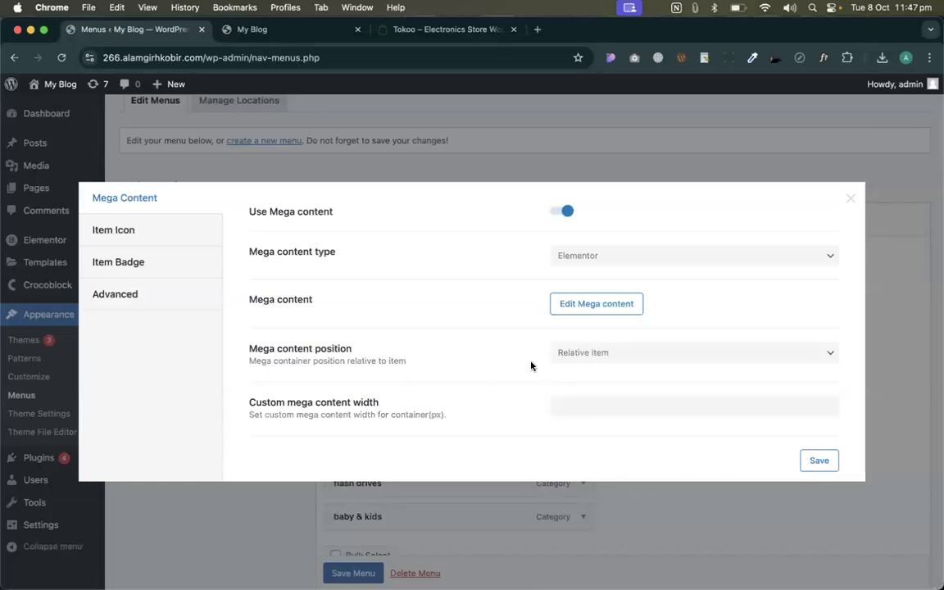
left_click(571, 361)
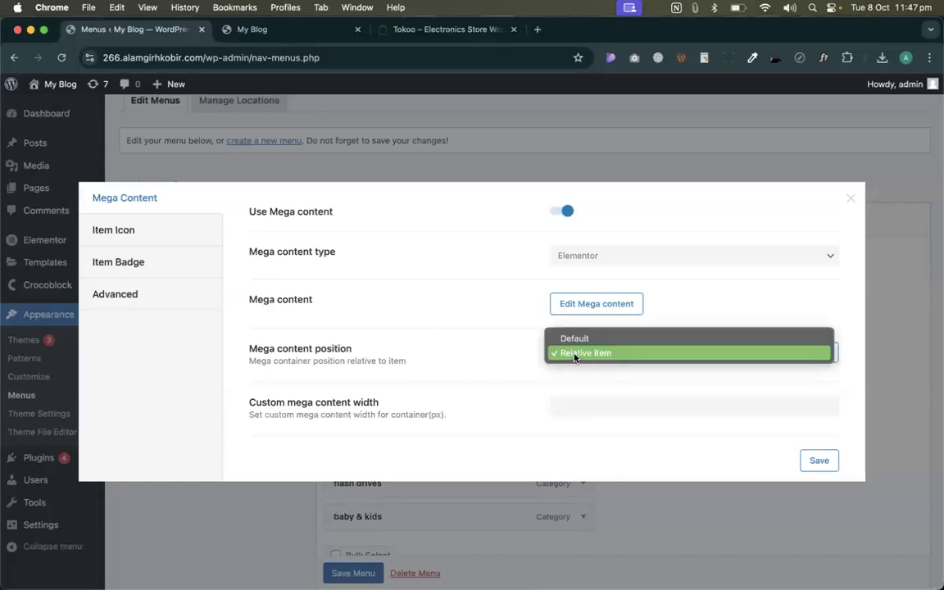
left_click(573, 338)
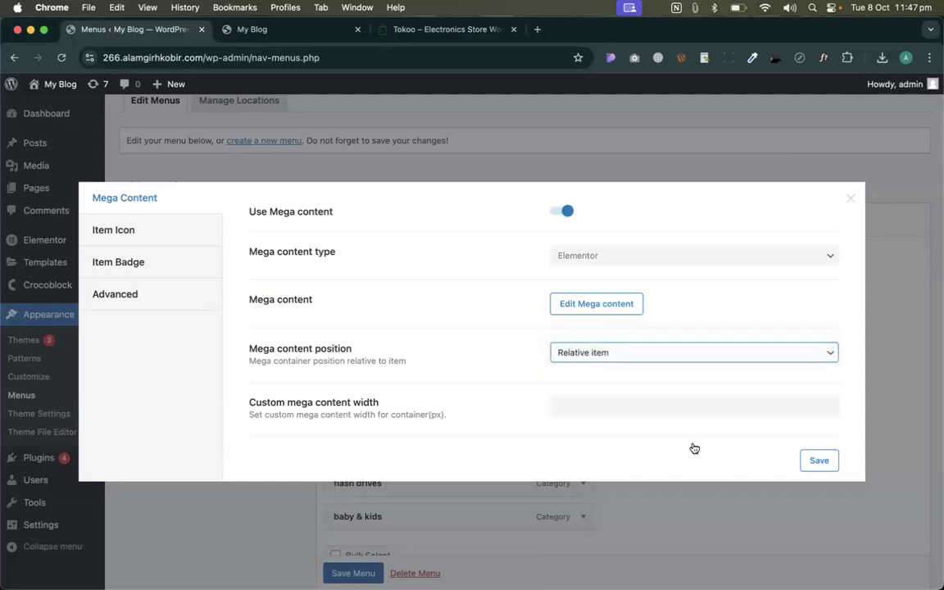
left_click(819, 461)
- Reload the My Blog front page and check the full-width smartphones dropdown
left_click(262, 29)
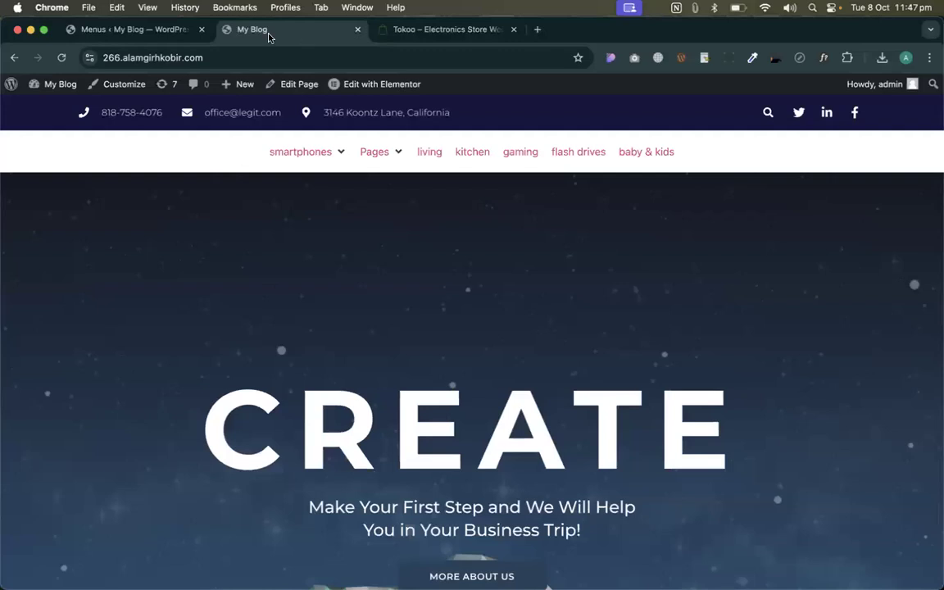
left_click(59, 57)
left_click(59, 57)
mouse_move(28, 90)
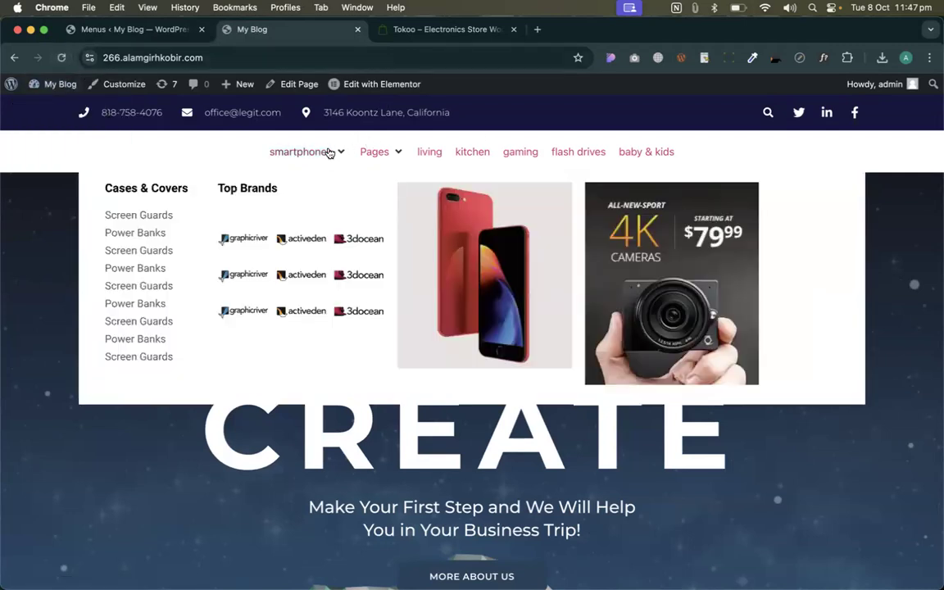
mouse_move(388, 151)
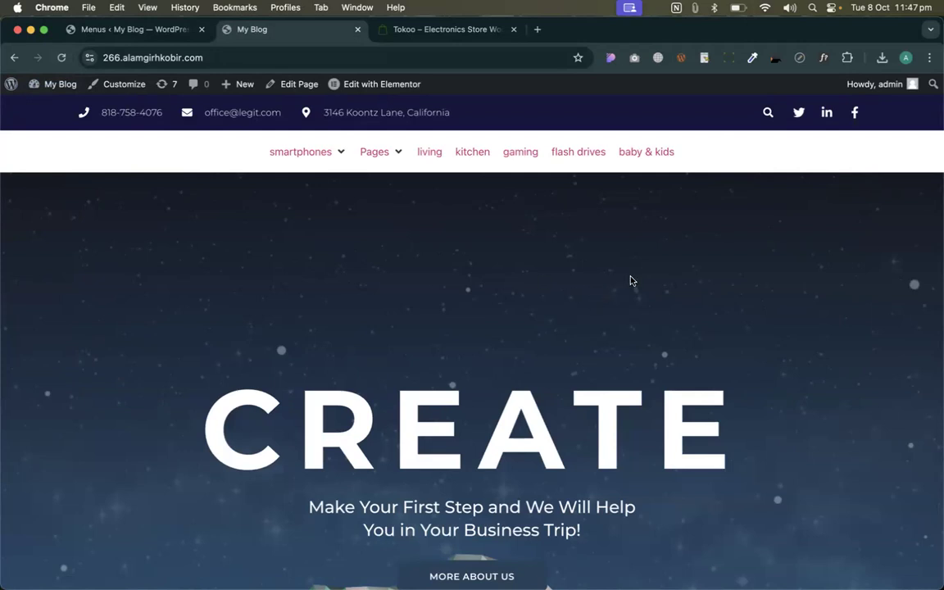
key("ctrl+Right")
mouse_move(136, 137)
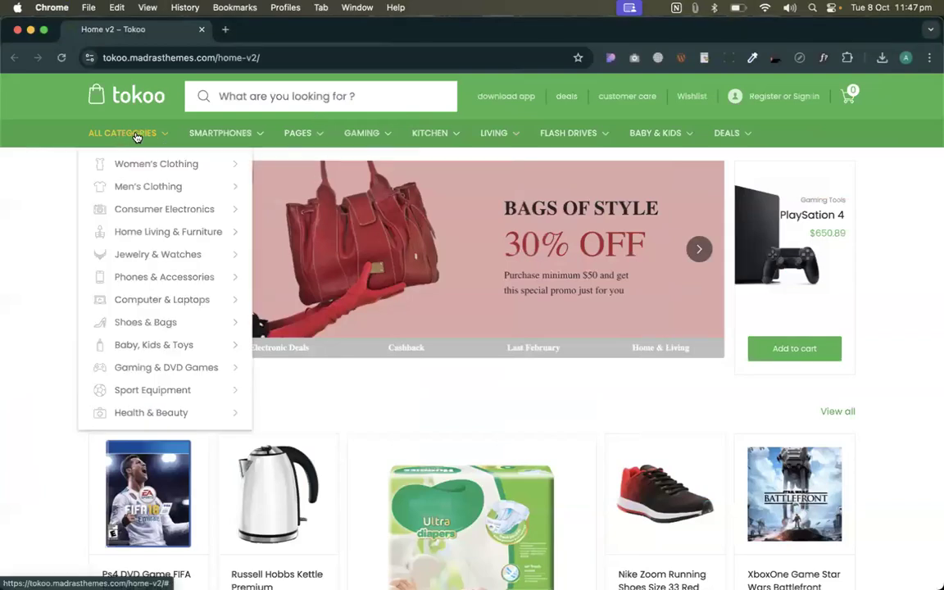
mouse_move(139, 358)
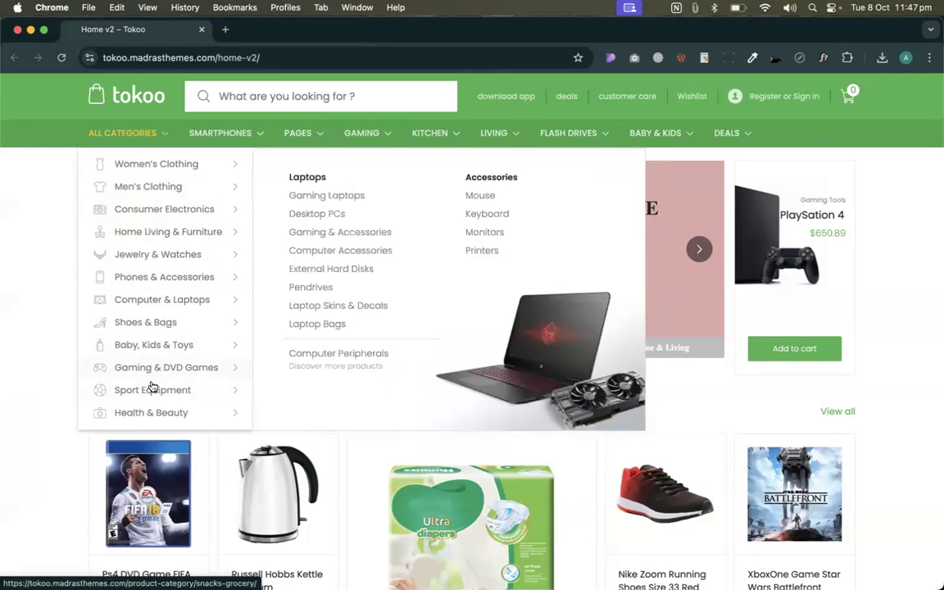
mouse_move(570, 135)
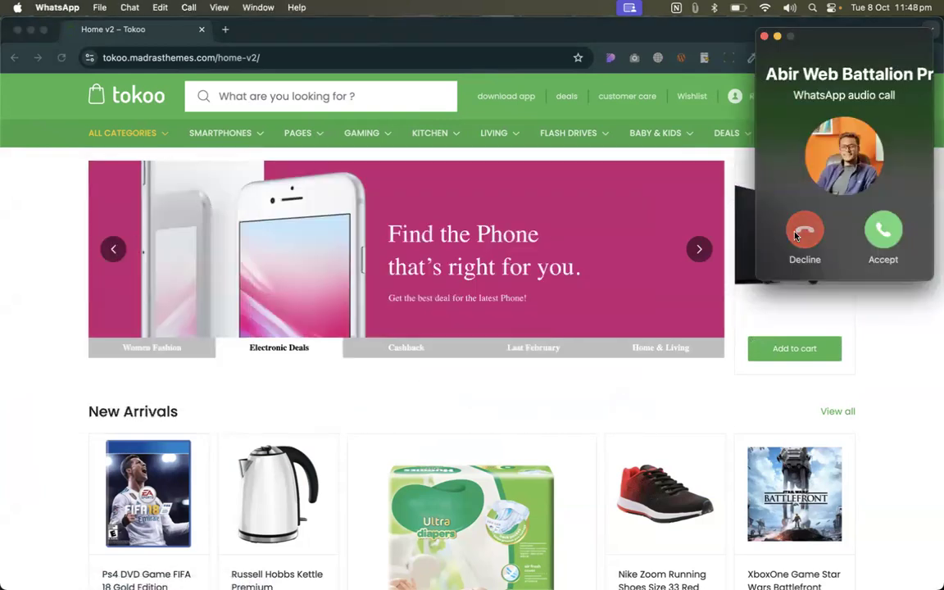
left_click(796, 233)
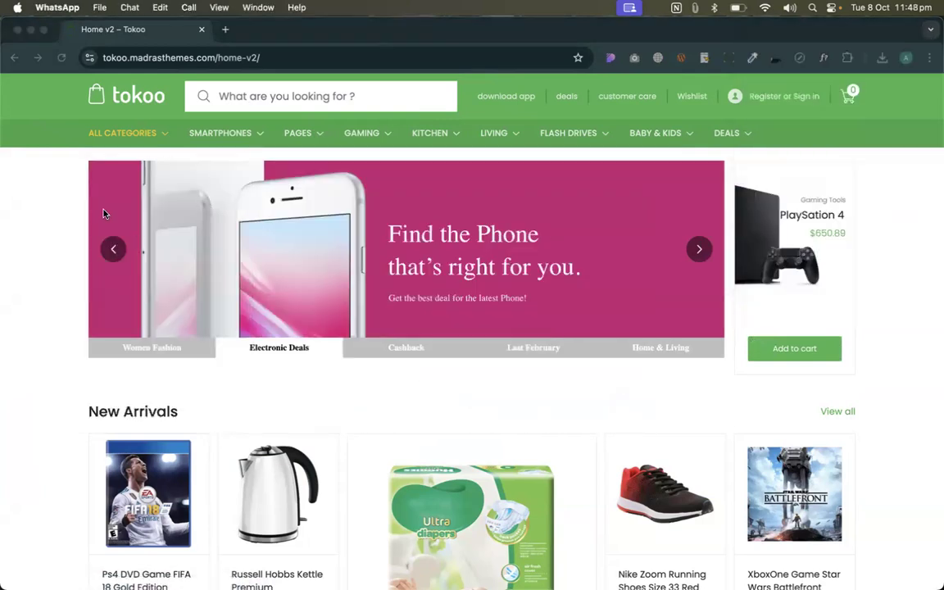
left_click(127, 136)
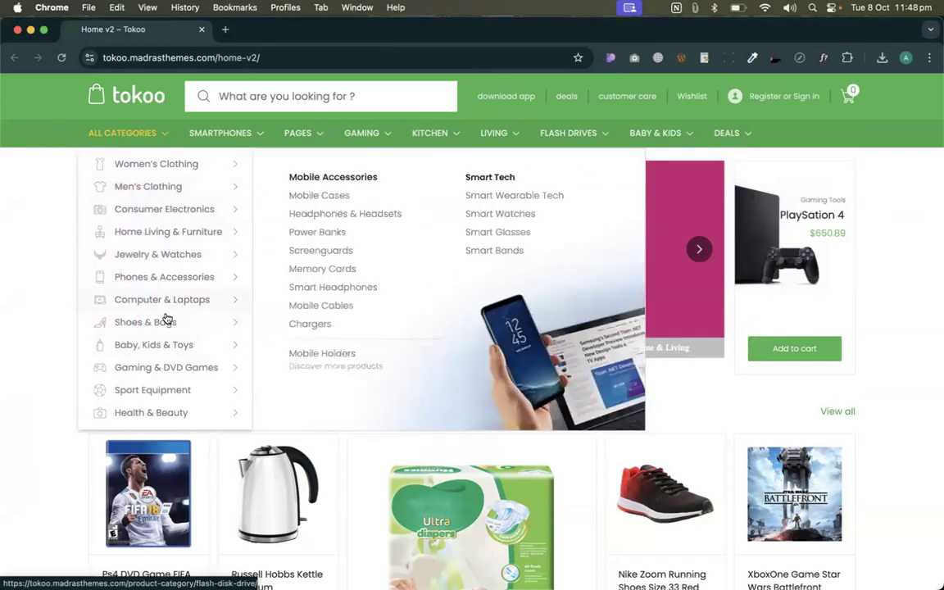
mouse_move(156, 168)
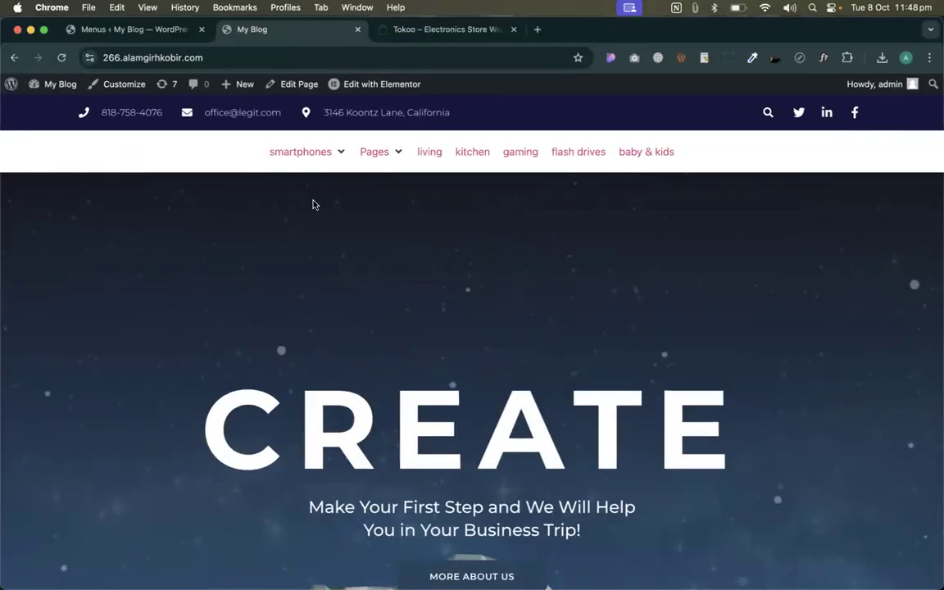
- Close the smartphones Mega Content editor
left_click(198, 27)
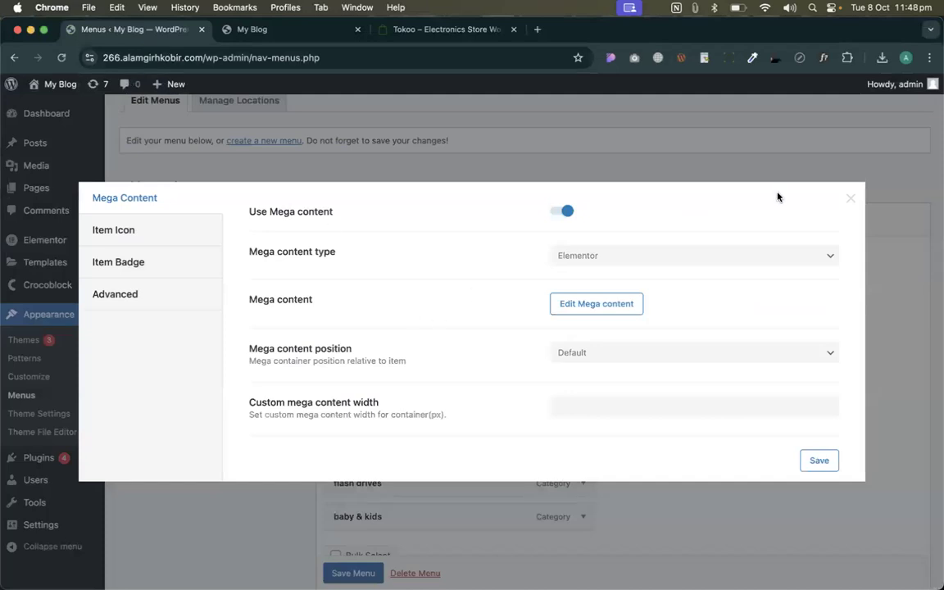
left_click(850, 199)
scroll(491, 236, "down", 1)
scroll(491, 236, "up", 3)
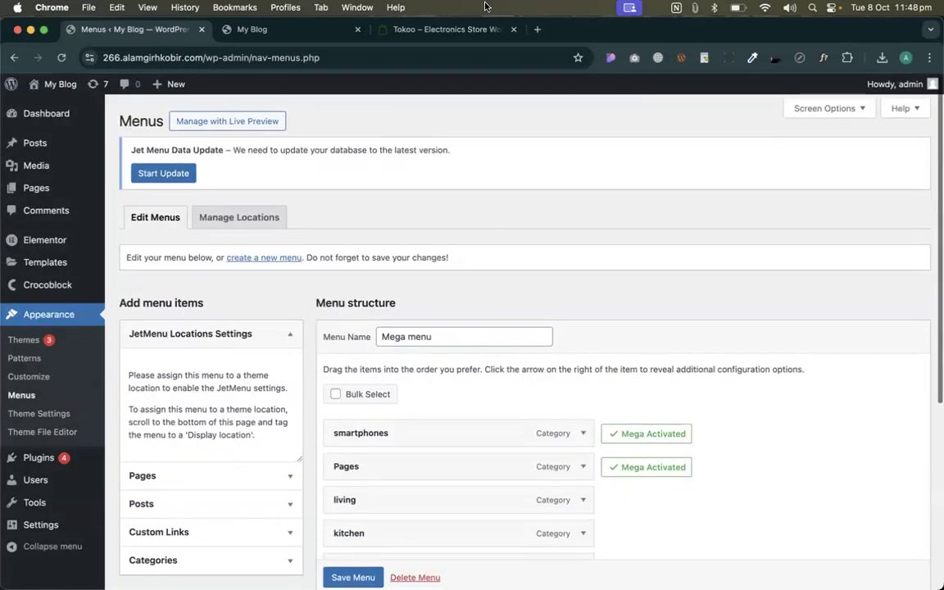
- Glance at the My Blog front page, then return to the Menus admin page at full window size
left_click(275, 31)
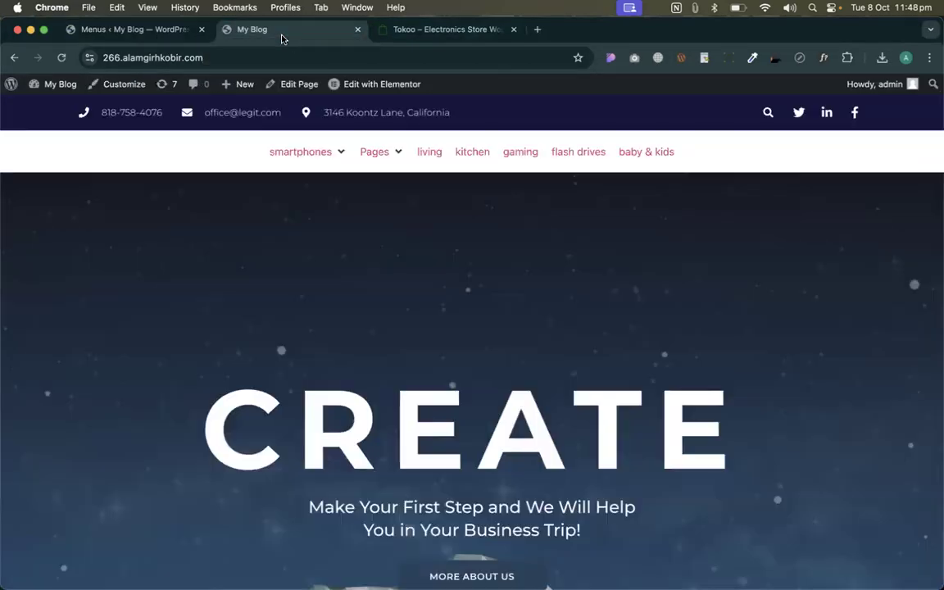
left_click(154, 32)
key("ctrl+Up")
left_click(473, 307)
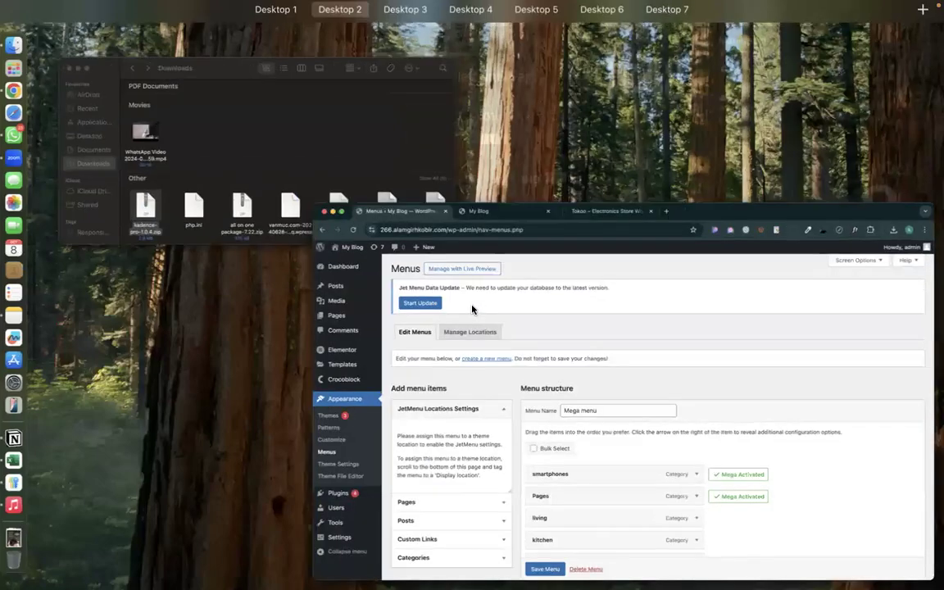
left_click(281, 33)
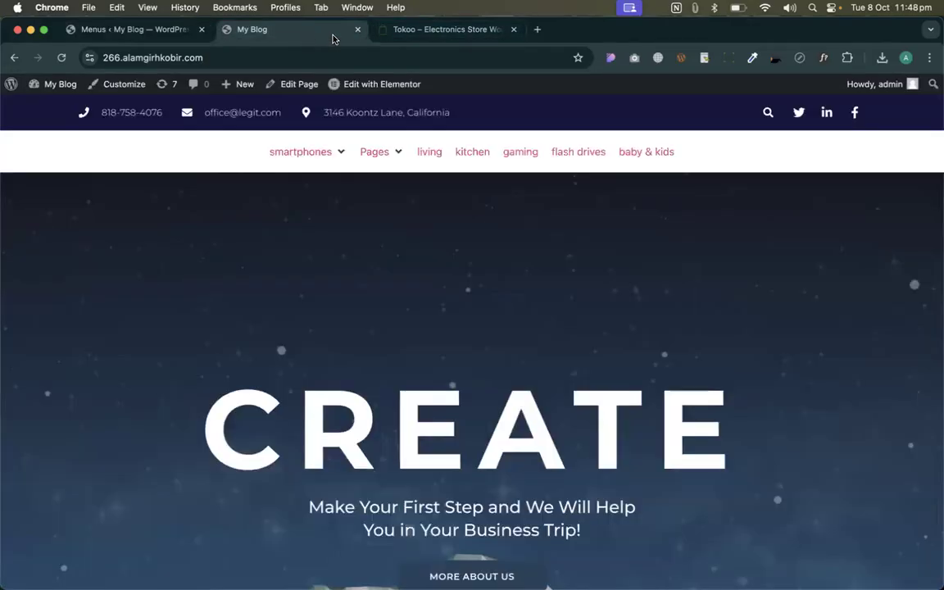
left_click(154, 31)
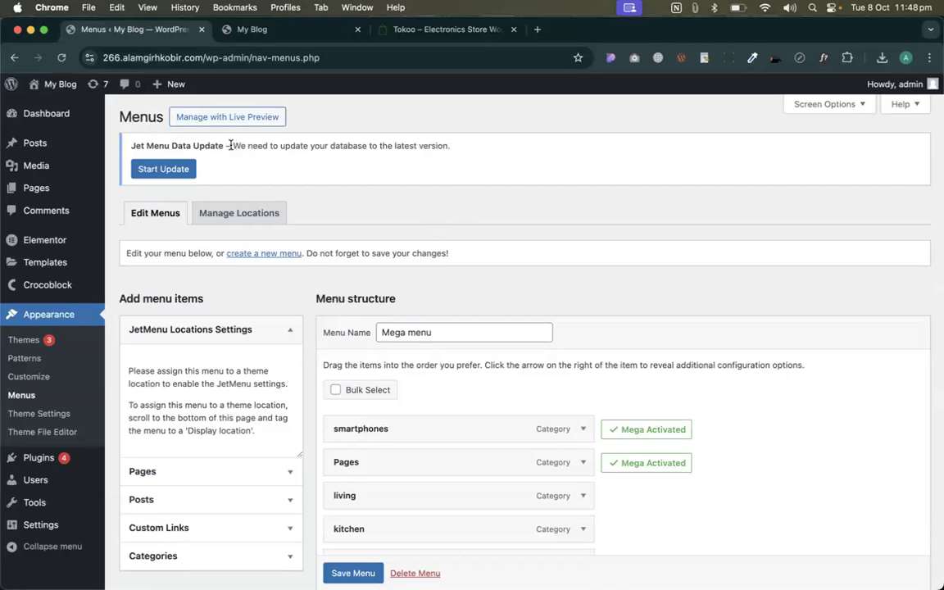
- Review the Mega menu structure showing smartphones and Pages as mega-activated
scroll(420, 322, "down", 5)
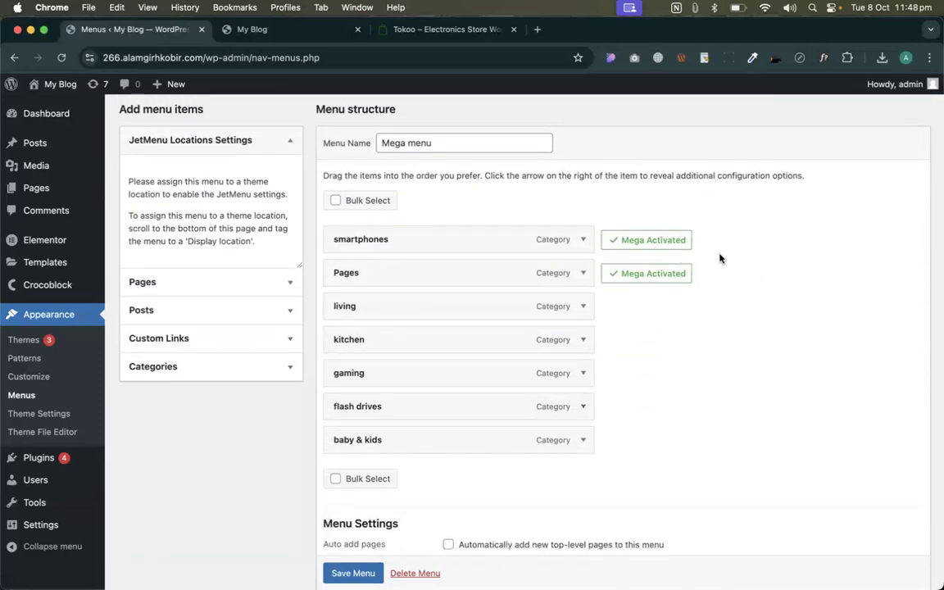
mouse_move(706, 240)
scroll(523, 197, "down", 1)
scroll(527, 213, "up", 3)
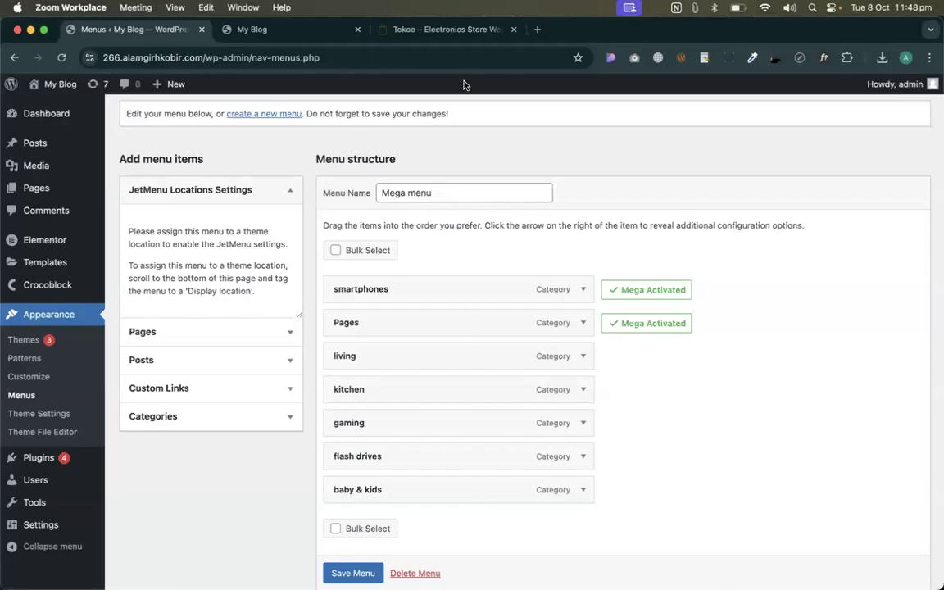
key("ctrl+Right")
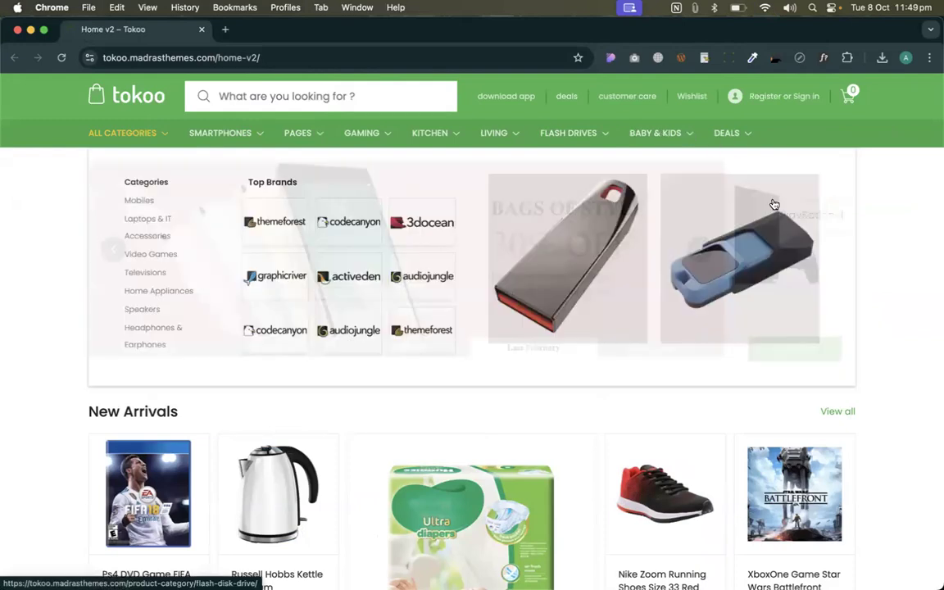
- Inspect the Tokoo demo's Smartphones and Pages mega menus and maximise its browser window
scroll(615, 492, "down", 10)
scroll(615, 492, "down", 5)
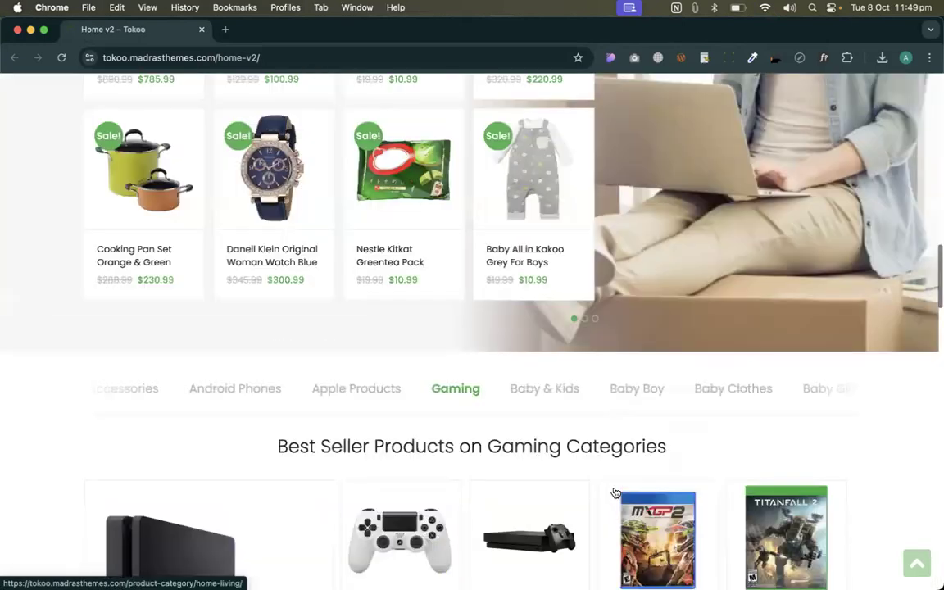
scroll(615, 491, "up", 20)
mouse_move(229, 141)
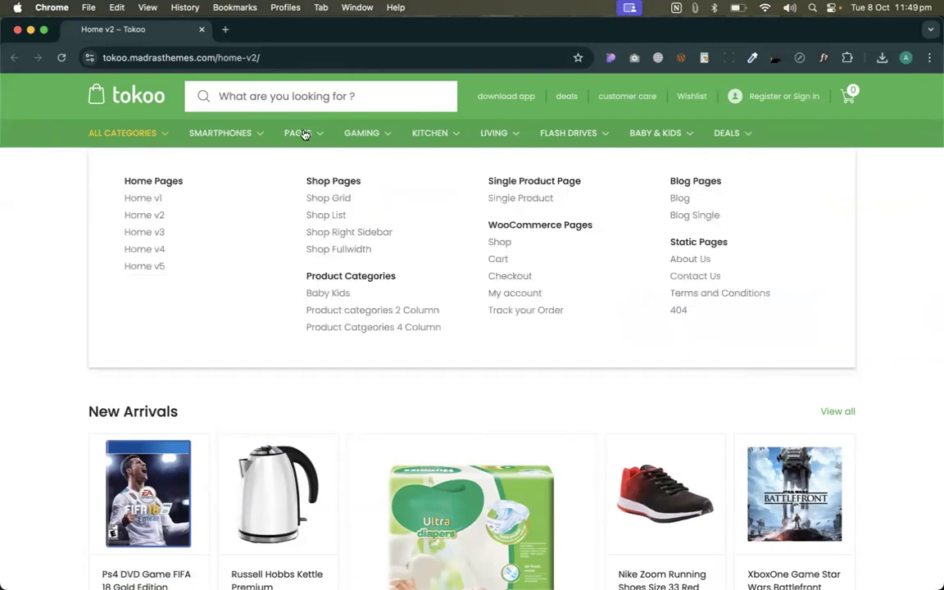
left_click_drag(286, 30, 330, 114)
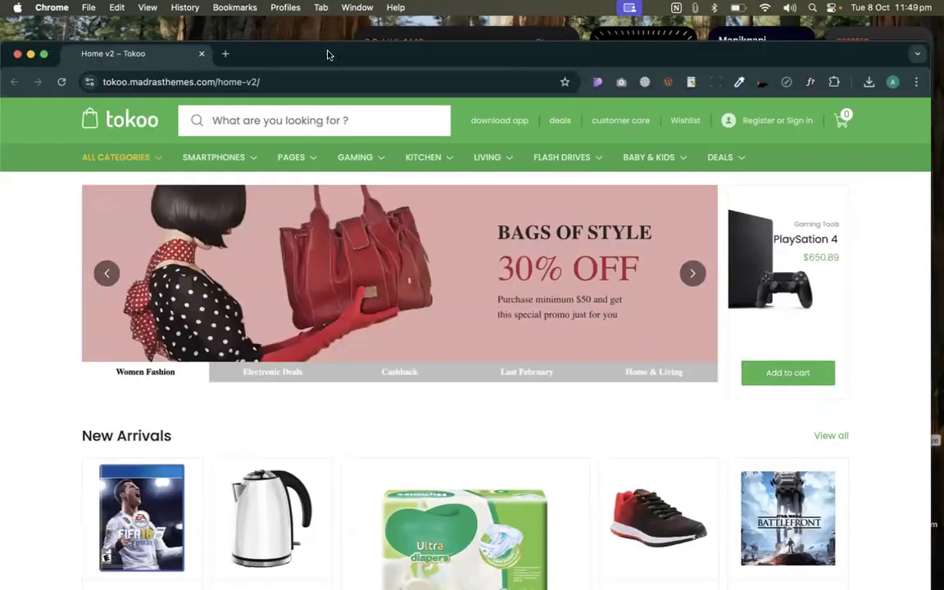
double_click(327, 55)
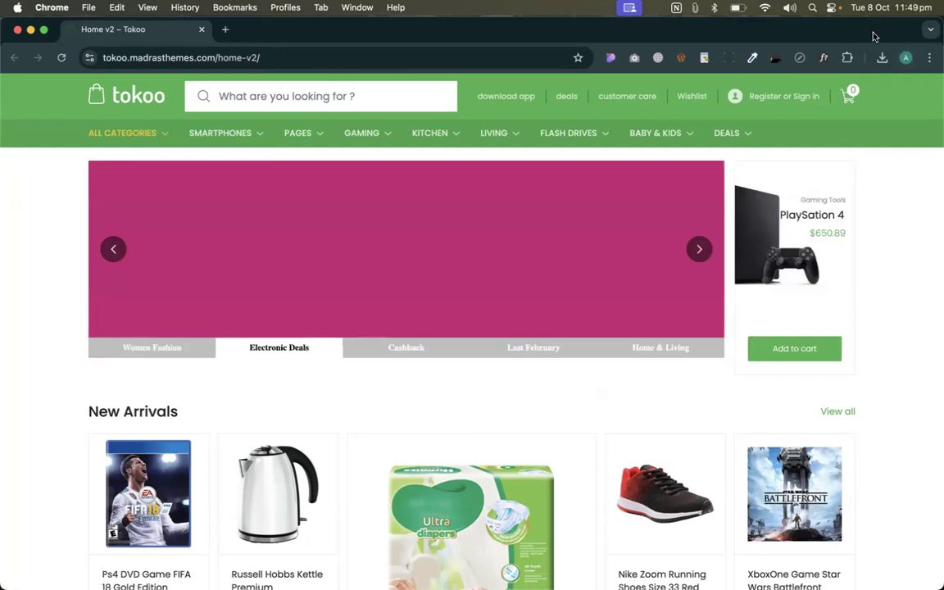
right_click(751, 408)
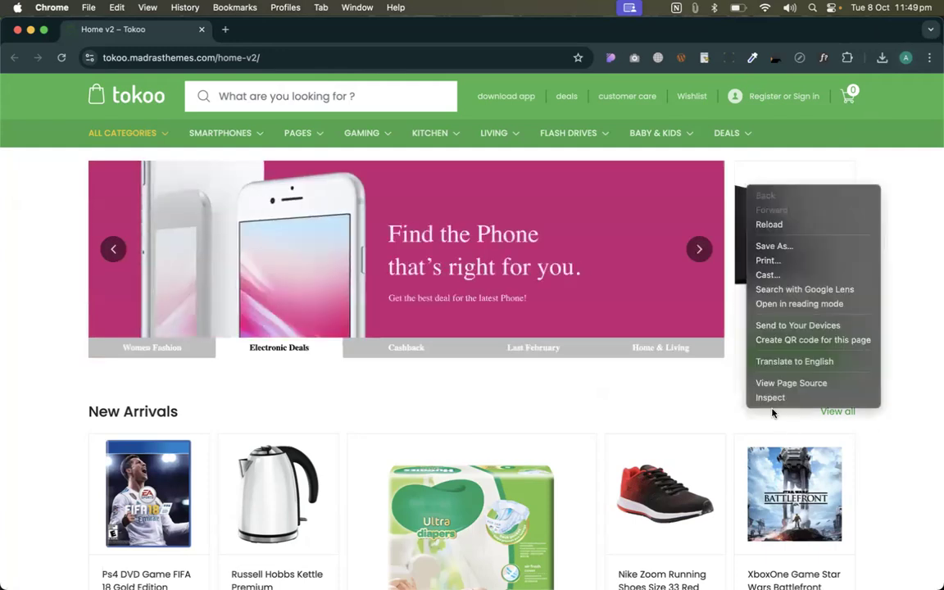
left_click(767, 398)
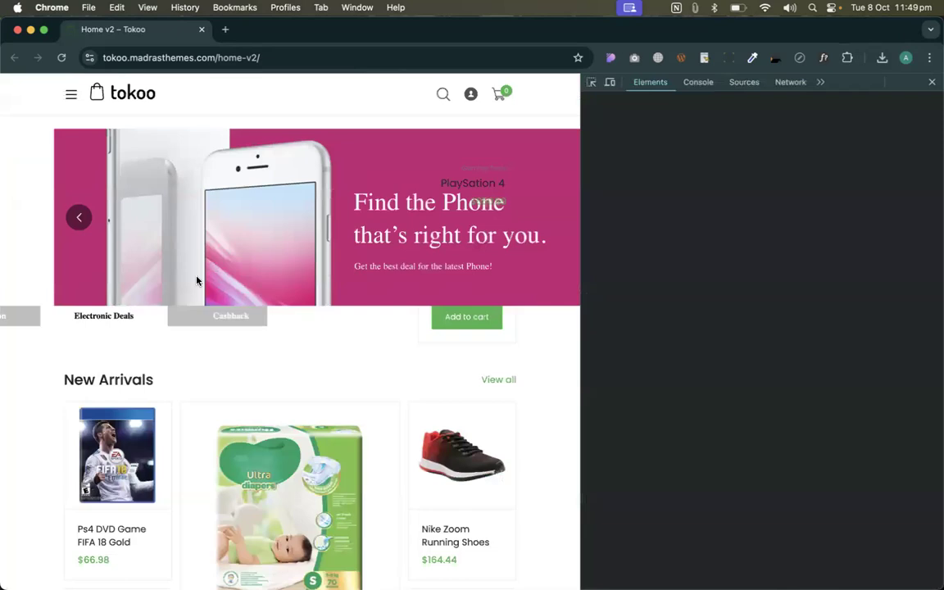
left_click(609, 82)
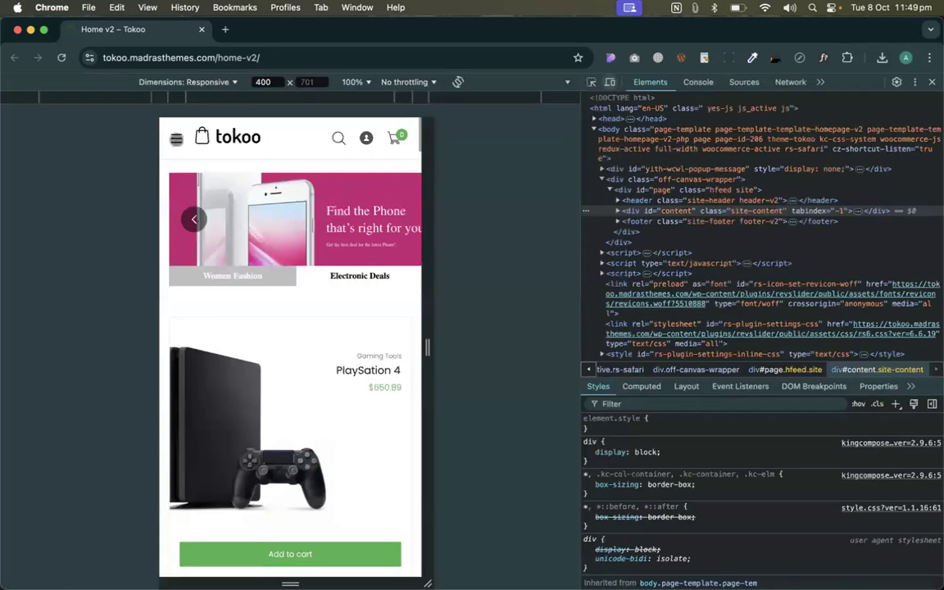
left_click(176, 138)
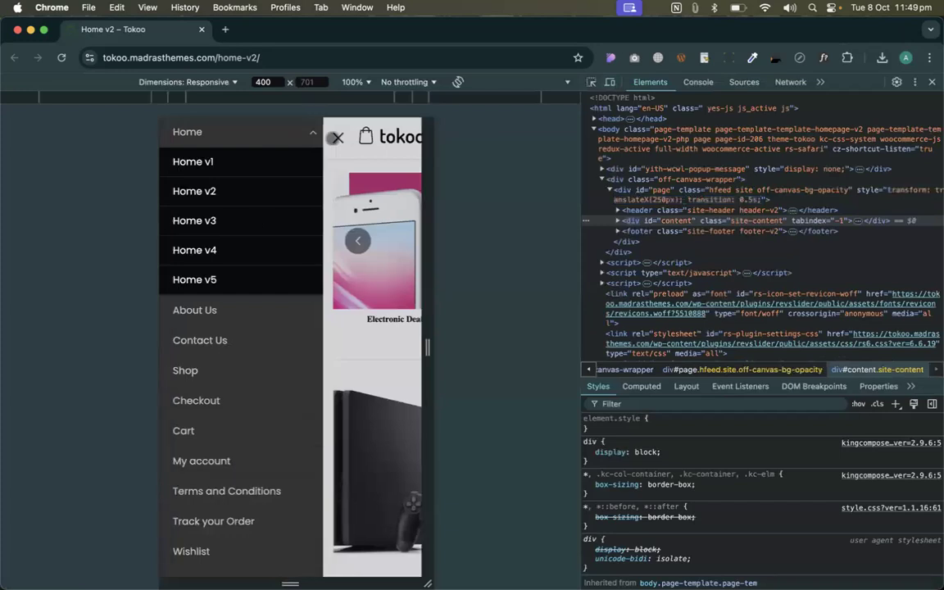
left_click(338, 138)
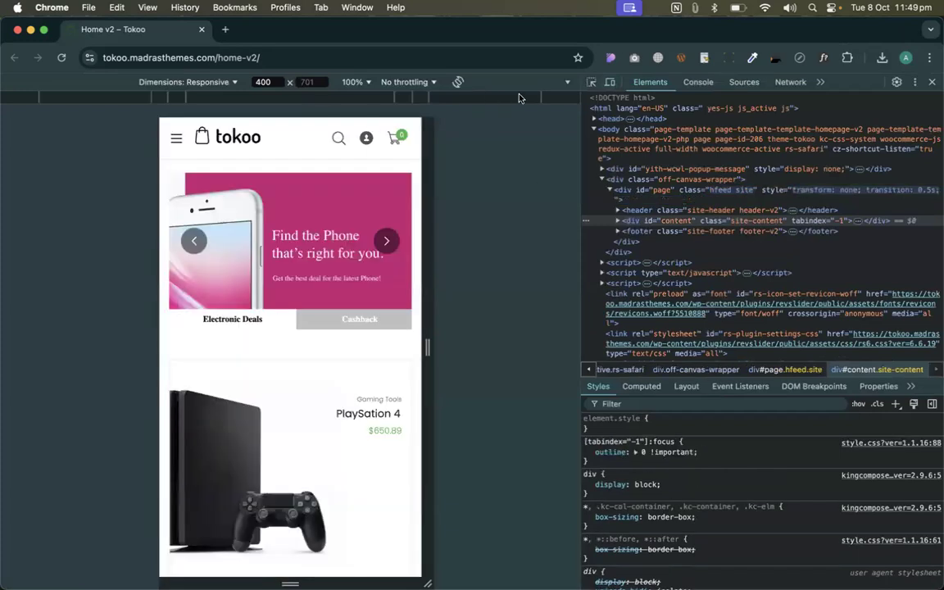
left_click(458, 96)
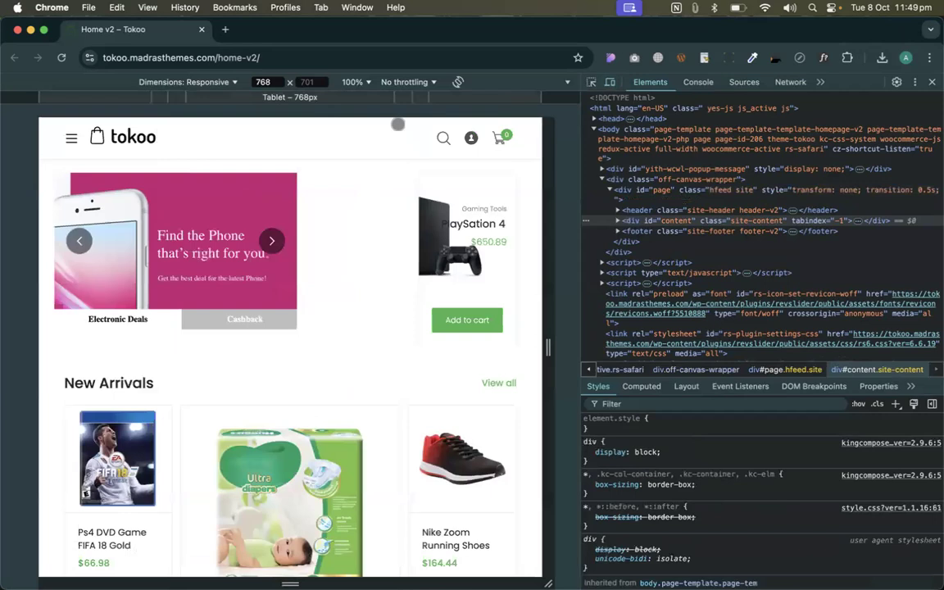
left_click(563, 99)
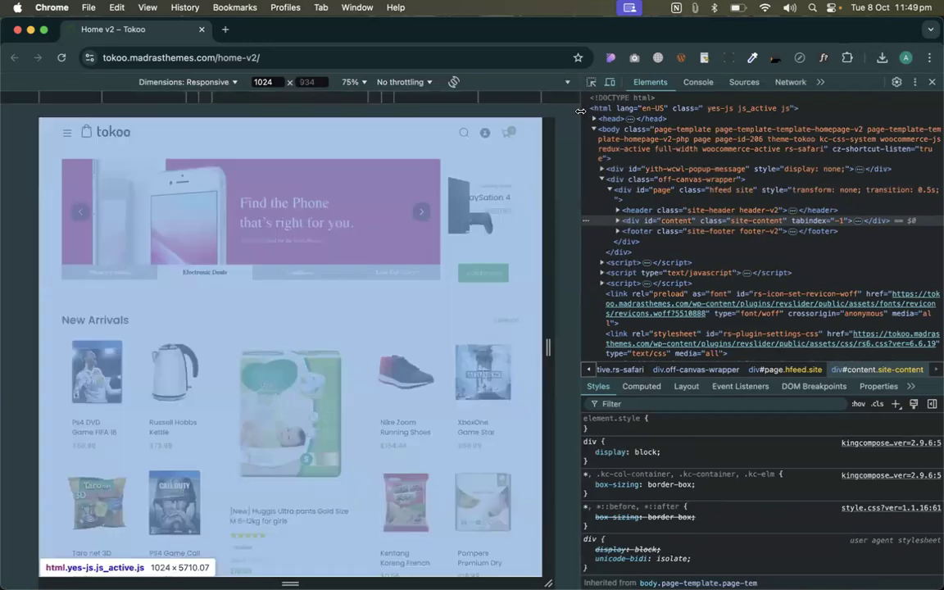
left_click_drag(579, 131, 760, 99)
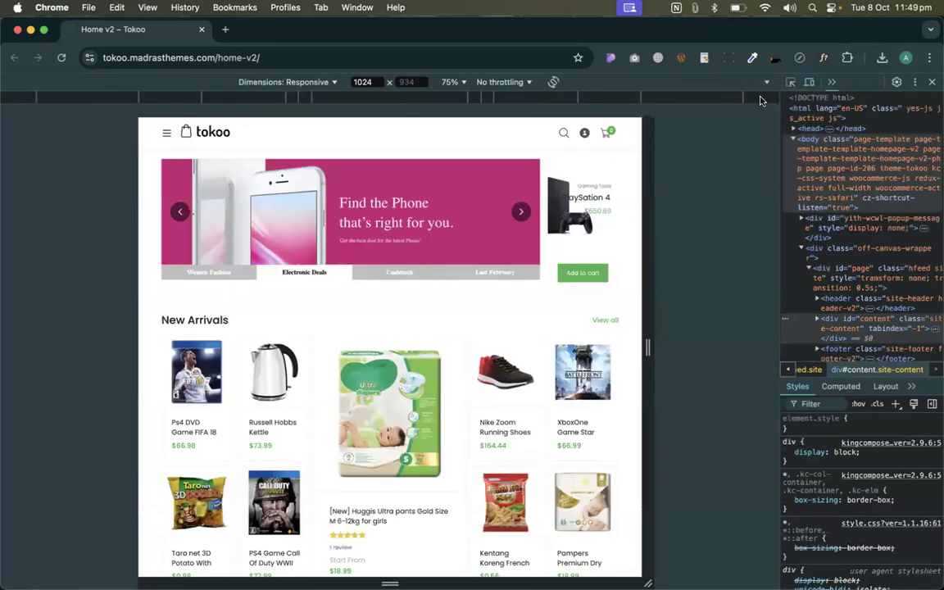
left_click(760, 99)
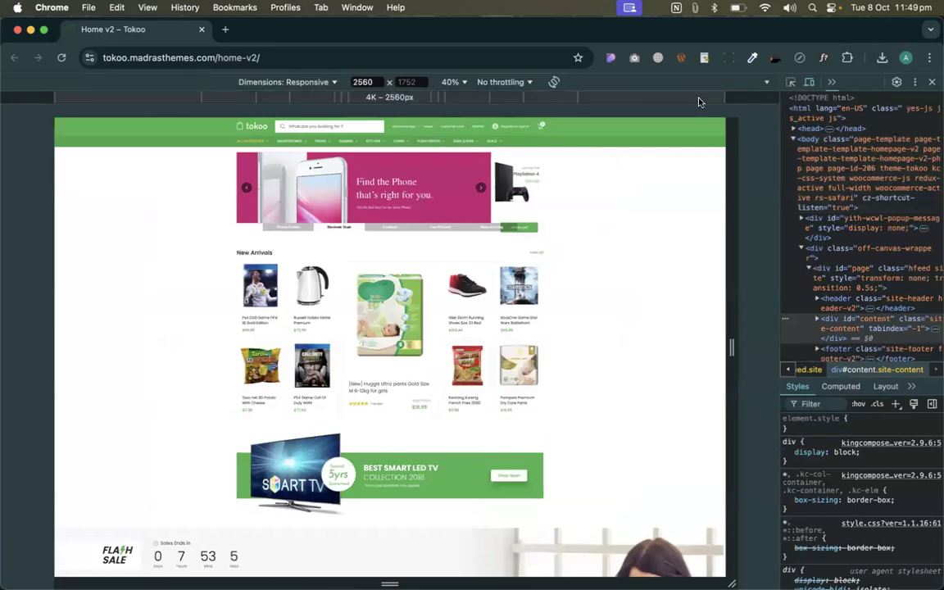
left_click(449, 98)
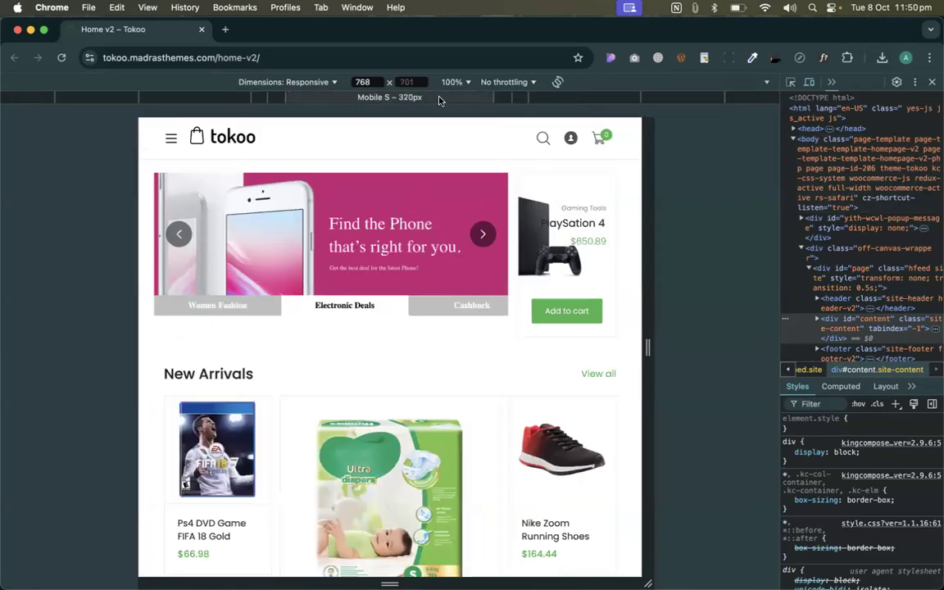
left_click(261, 99)
left_click(254, 100)
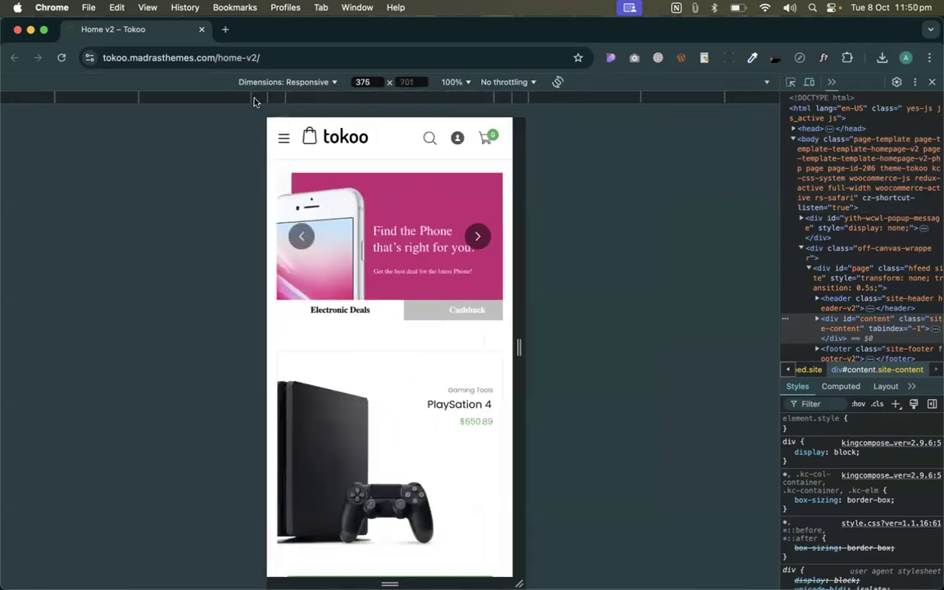
left_click(226, 100)
left_click(209, 100)
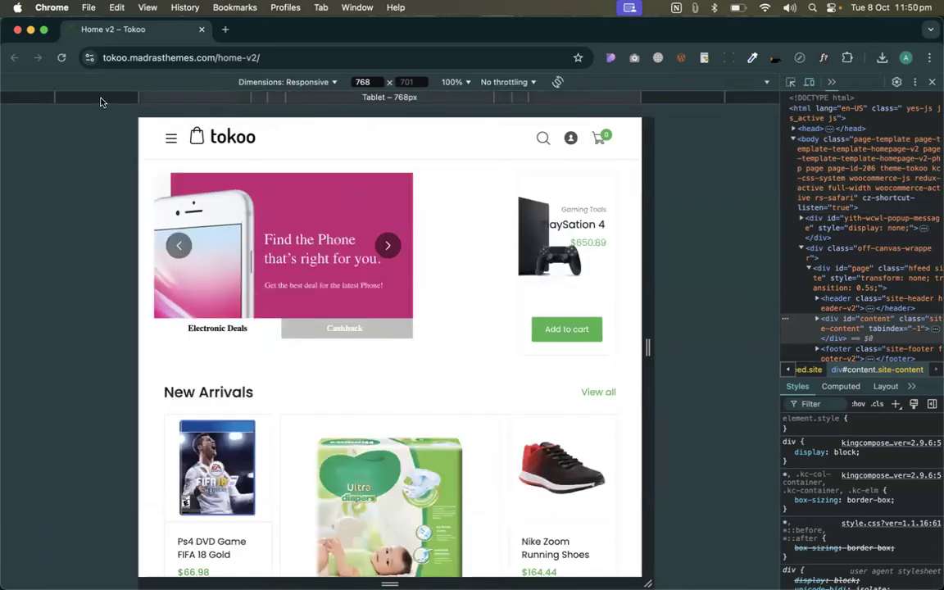
left_click(100, 100)
left_click(38, 100)
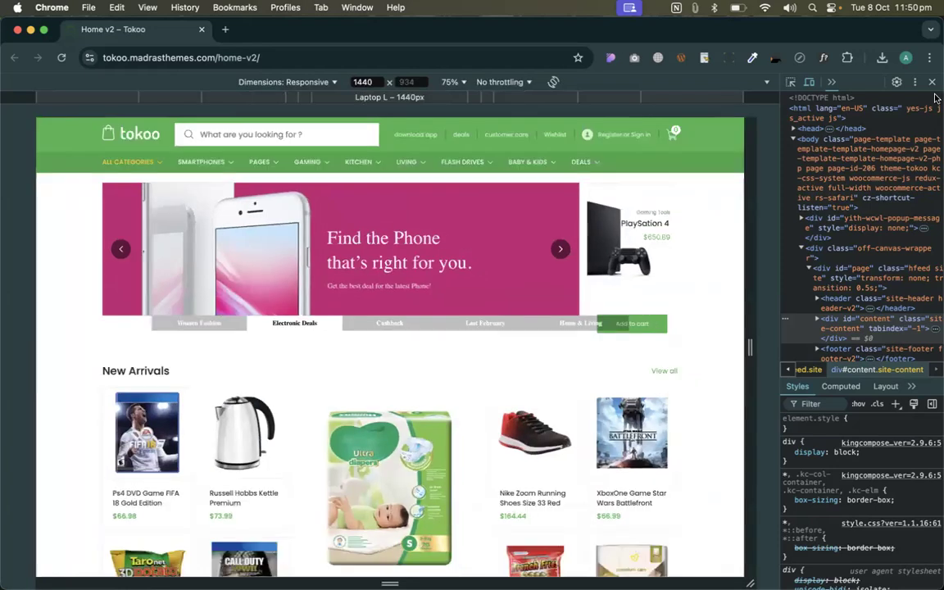
key("super+alt+i")
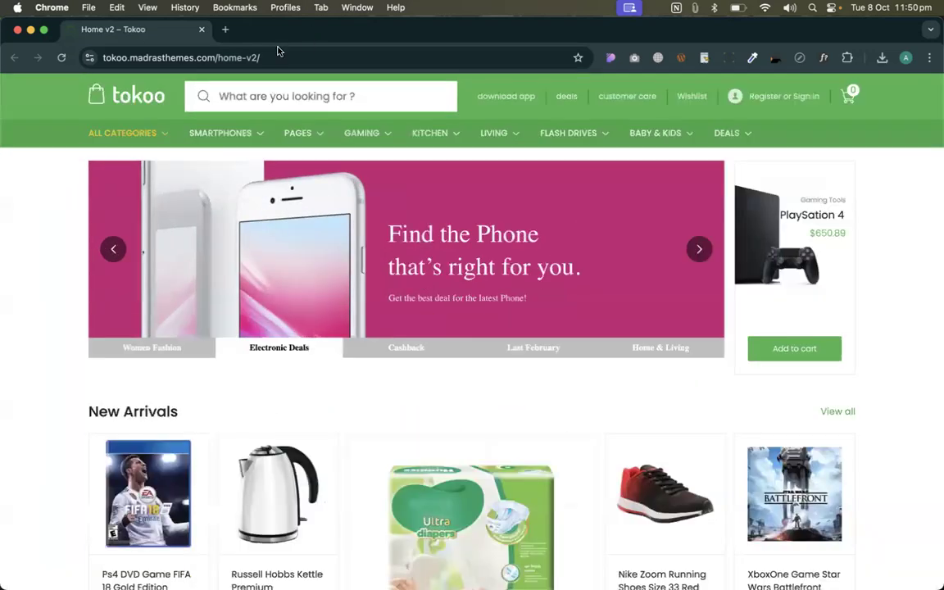
key("super+l")
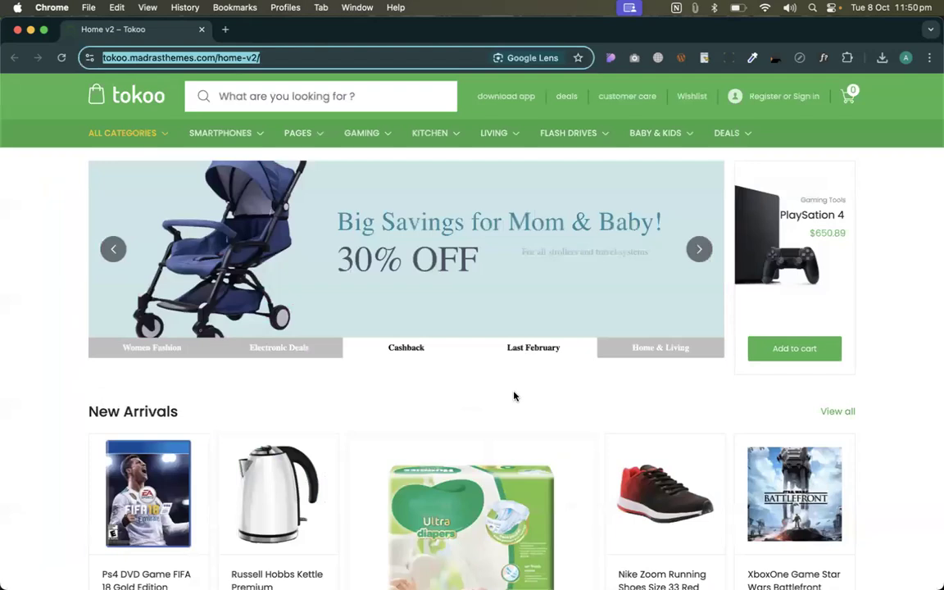